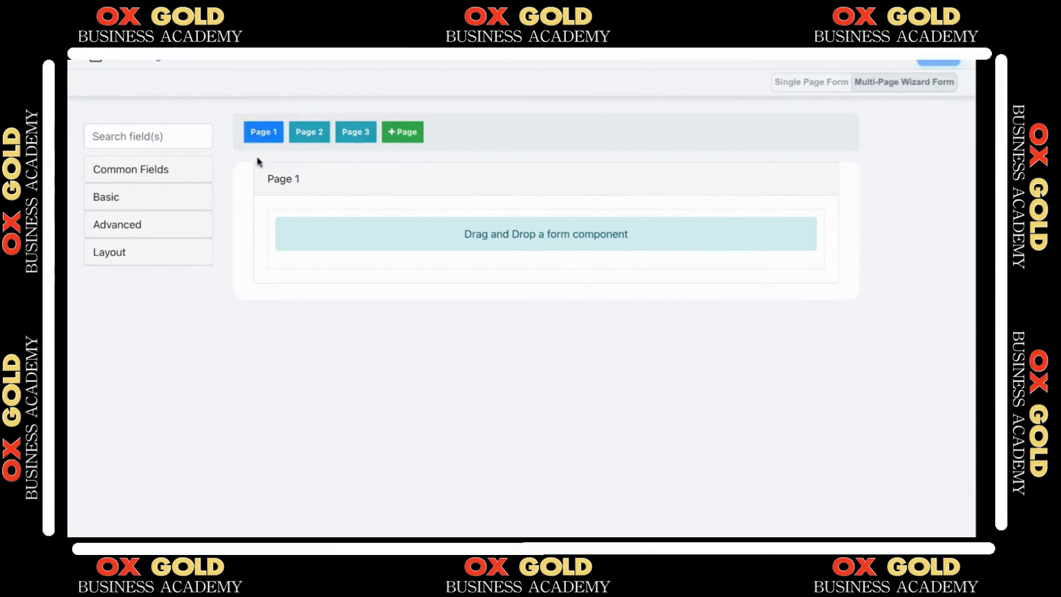
Retitle the Page 1 panel as Personal Info and set its first Breadcrumb Type to Progress Bar
mouse_move(268, 181)
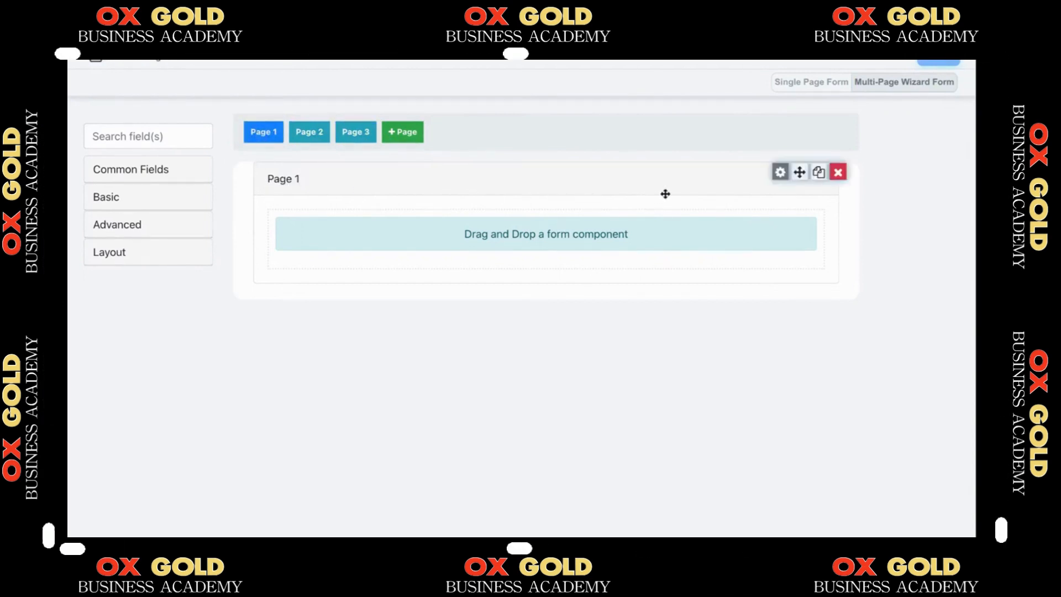
left_click(779, 173)
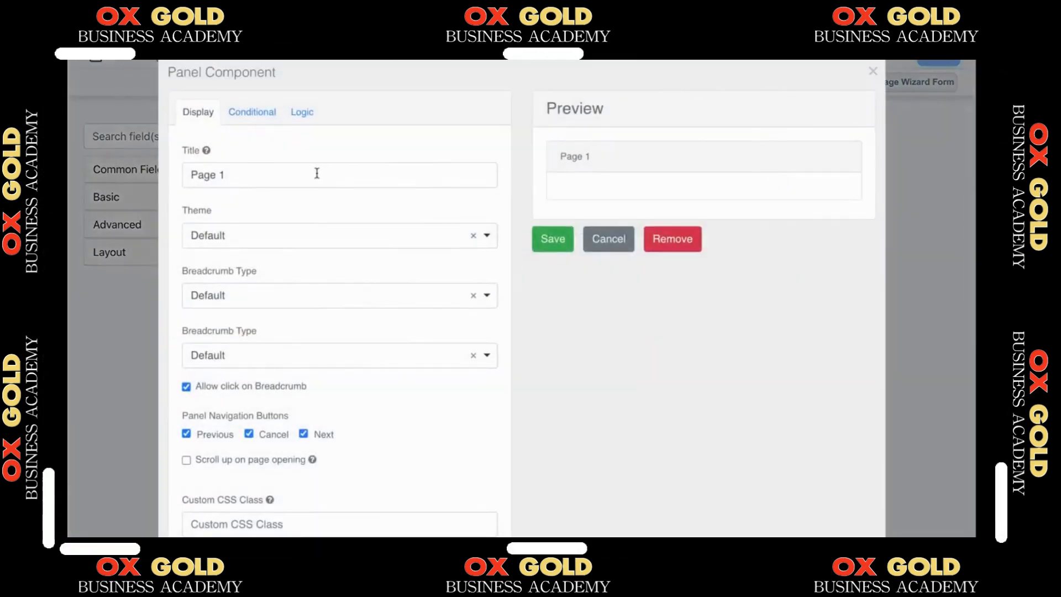
left_click_drag(316, 173, 184, 173)
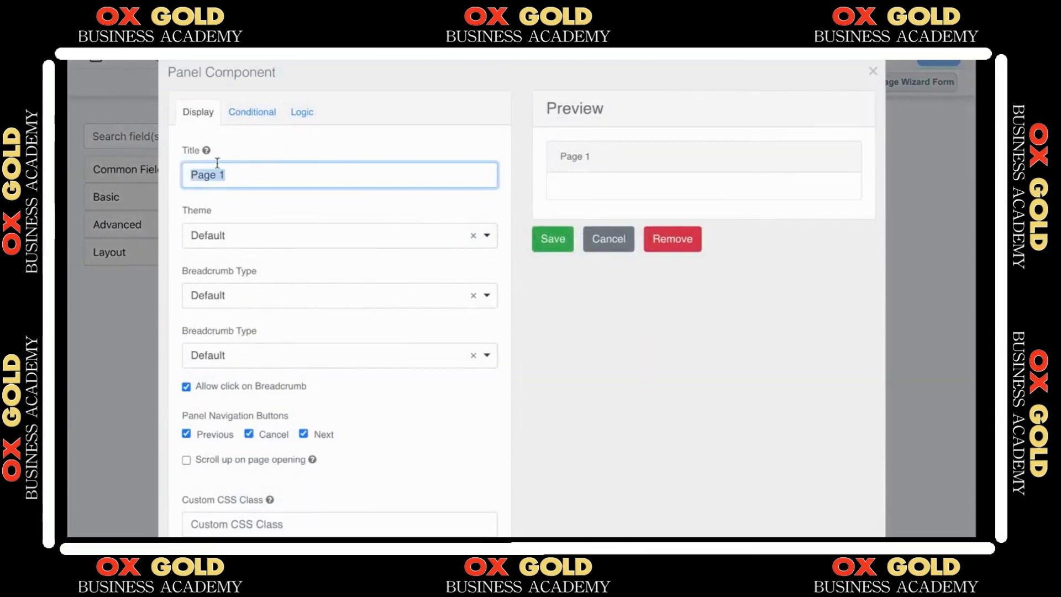
type("Personal I")
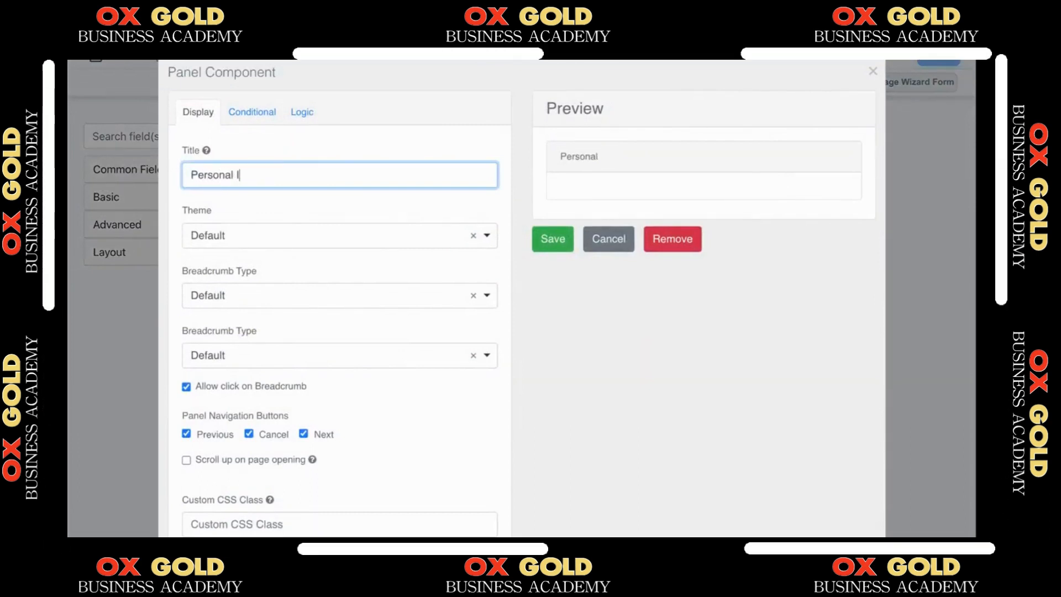
type("nfo")
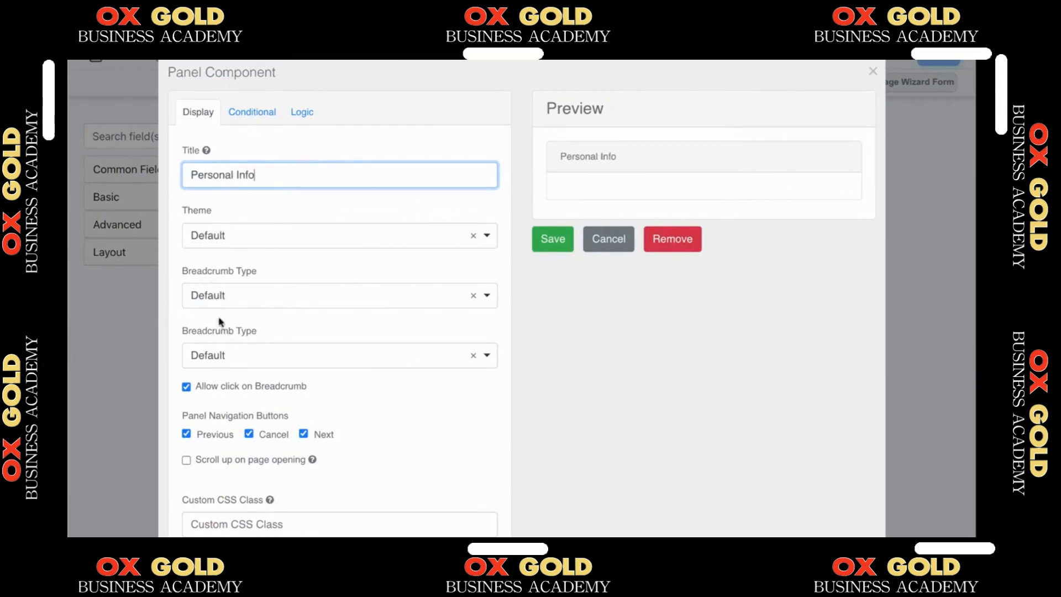
left_click(247, 298)
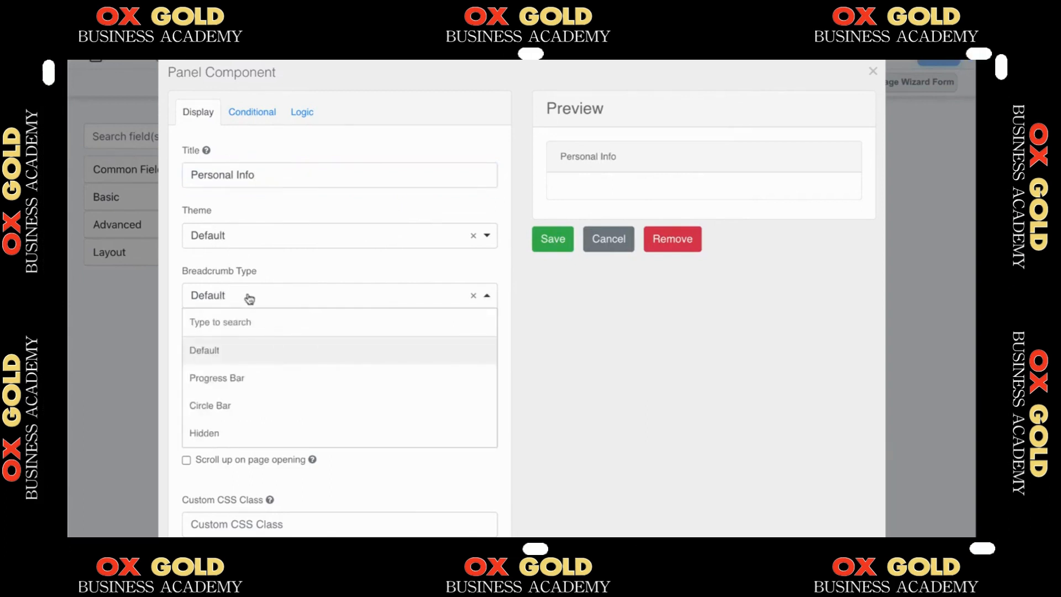
left_click(239, 380)
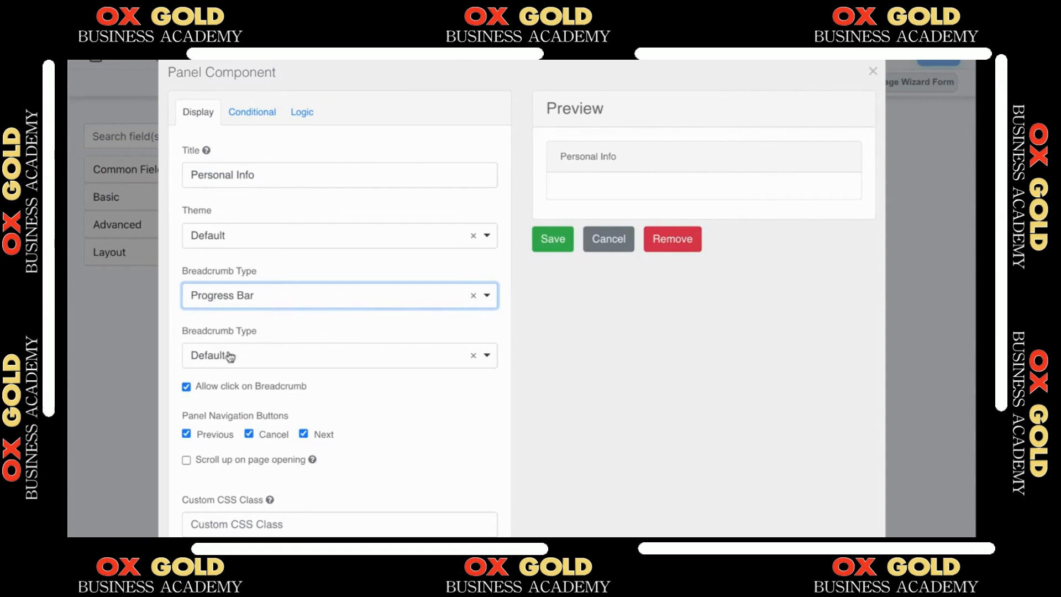
Disallow clicking on the Personal Info page's breadcrumb, disable its Previous and Cancel navigation buttons, and save the panel settings
left_click(186, 386)
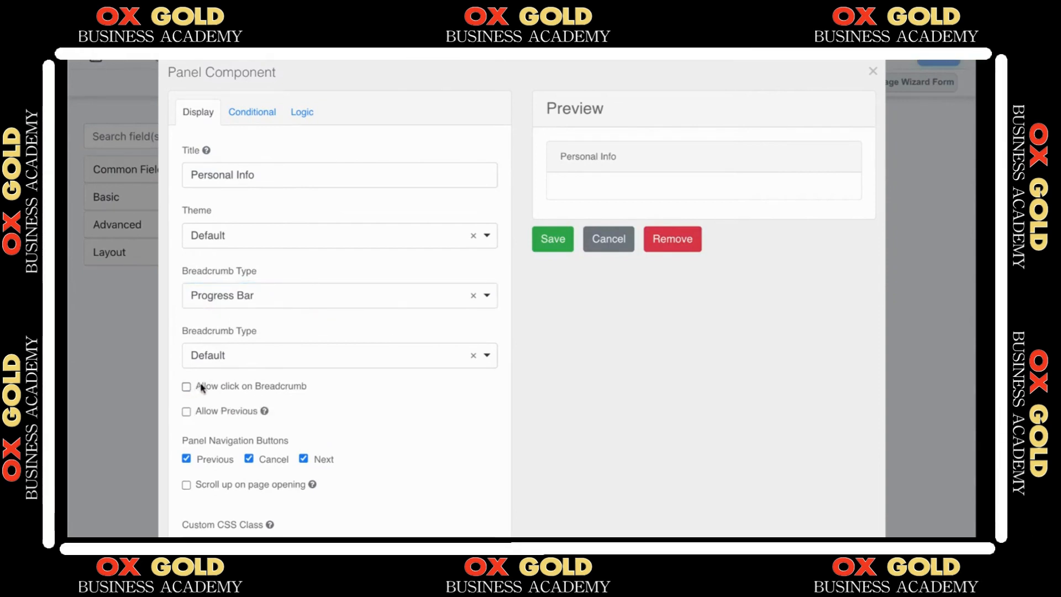
left_click(186, 460)
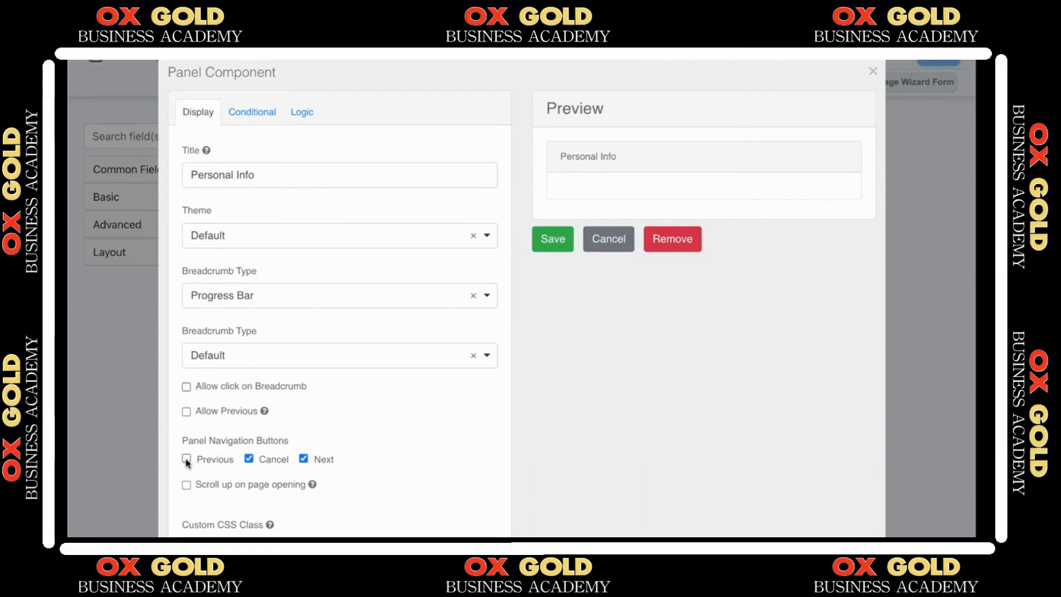
left_click(249, 460)
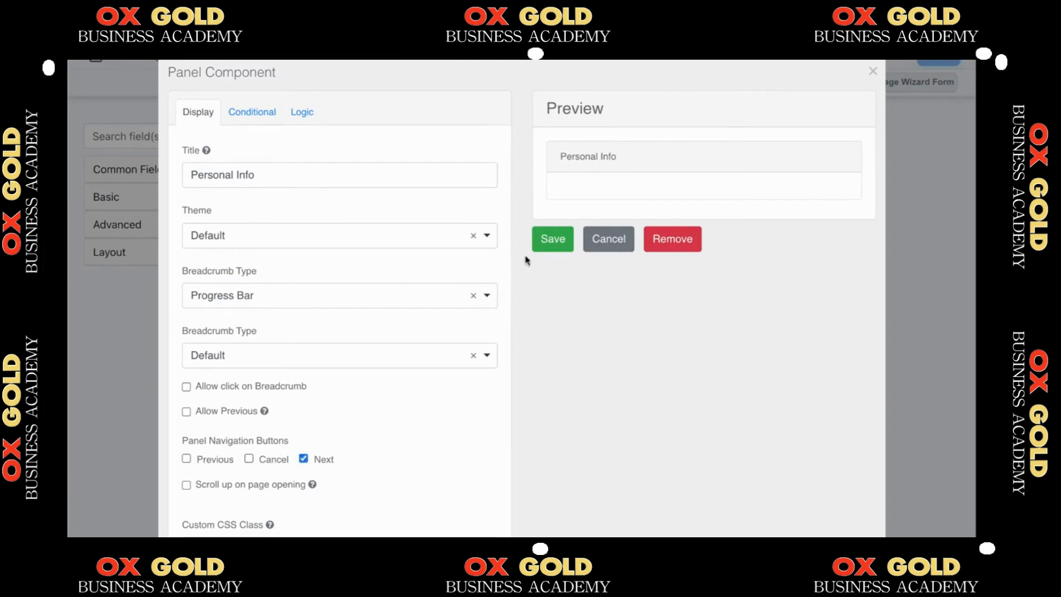
left_click(540, 240)
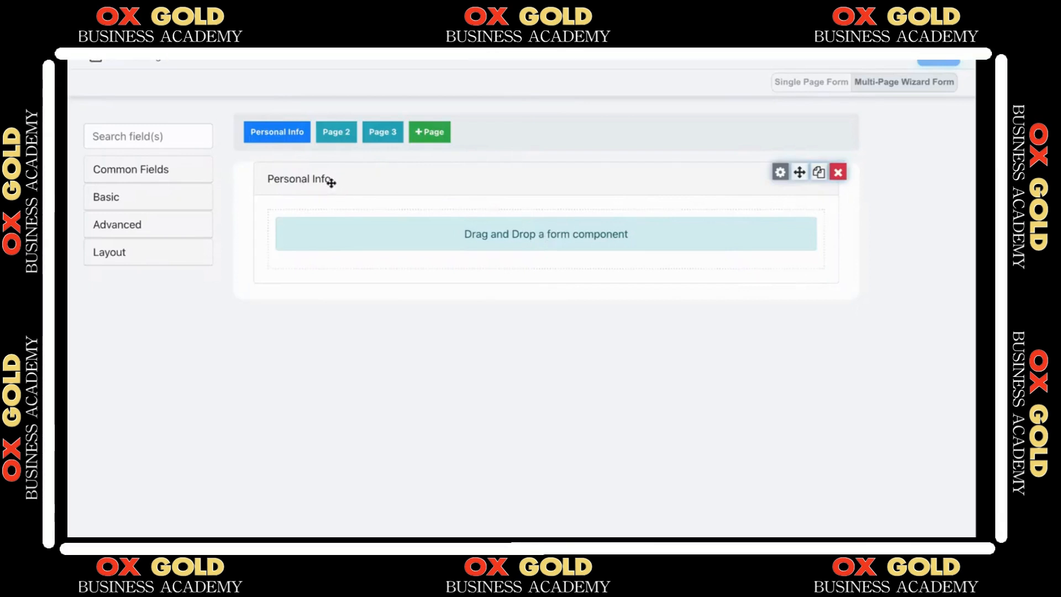
Add a Columns layout to the Personal Info page with First Name in the first column and Last Name in the second
left_click(187, 253)
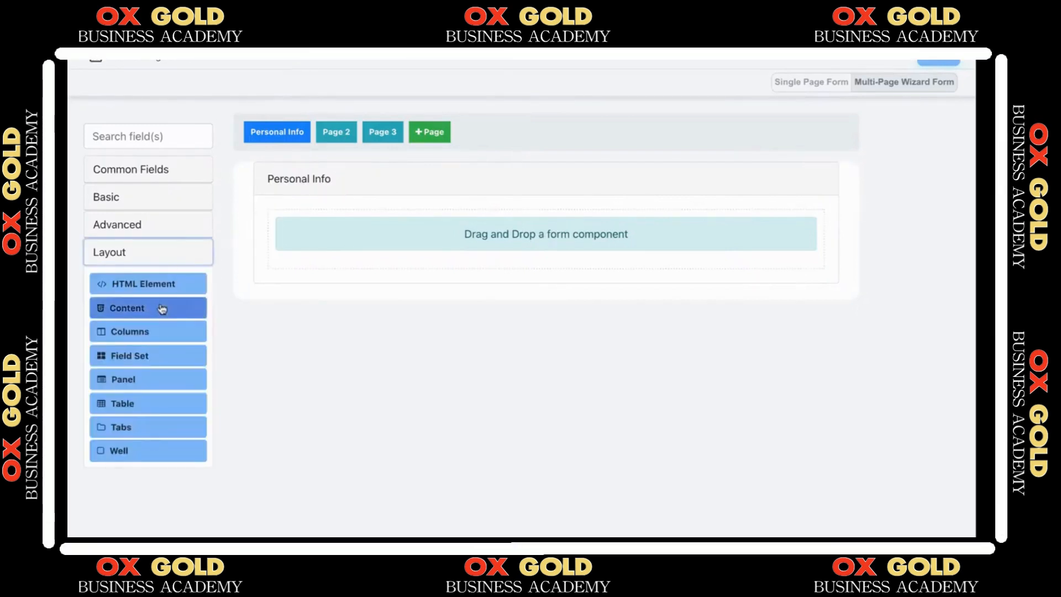
left_click_drag(148, 333, 361, 222)
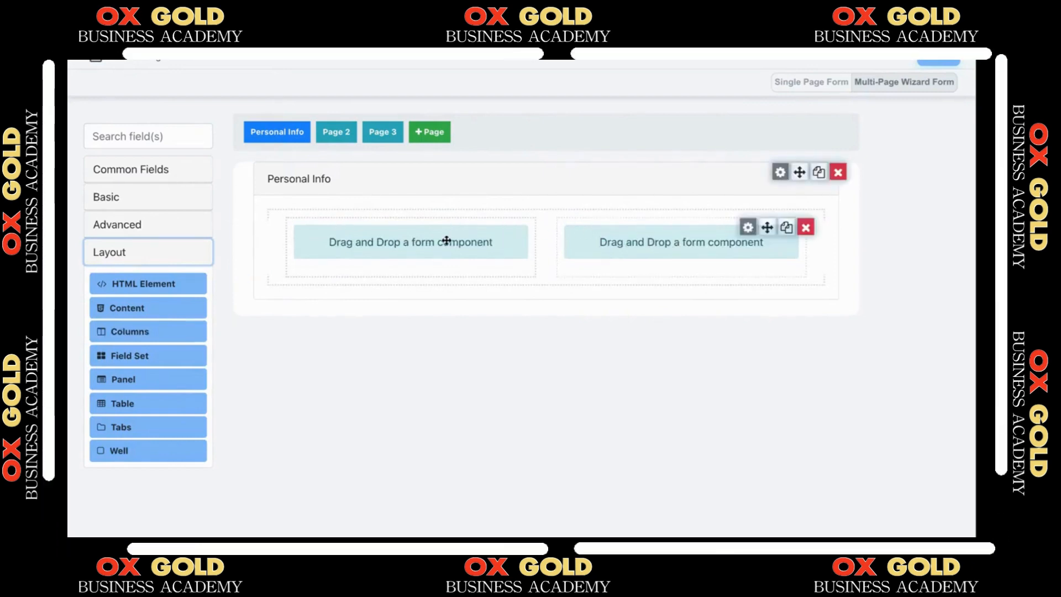
left_click(189, 174)
left_click_drag(178, 204, 412, 244)
left_click_drag(178, 230, 658, 243)
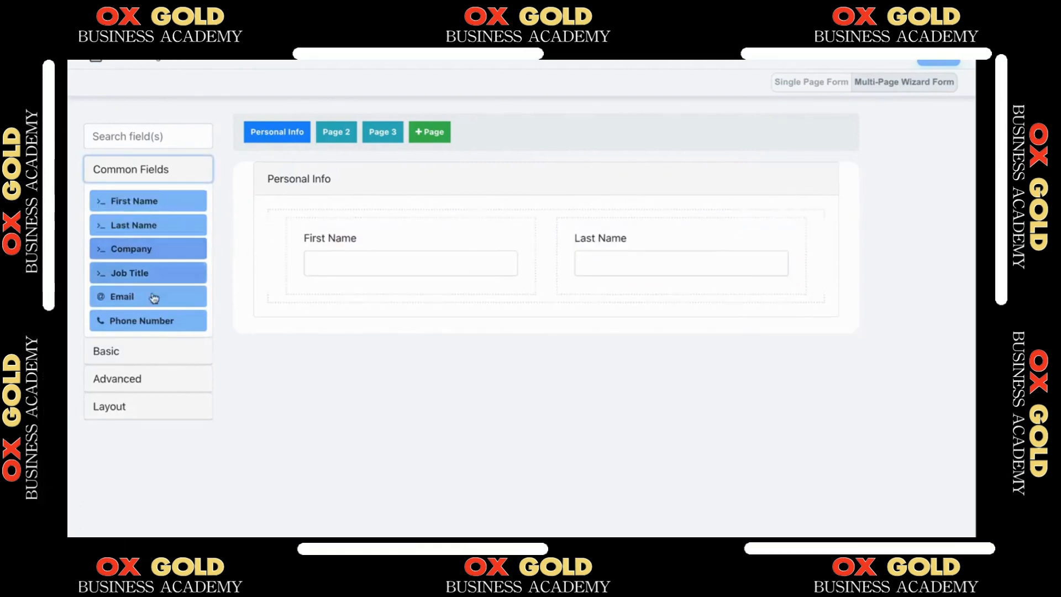
left_click_drag(152, 296, 367, 300)
left_click_drag(192, 327, 679, 326)
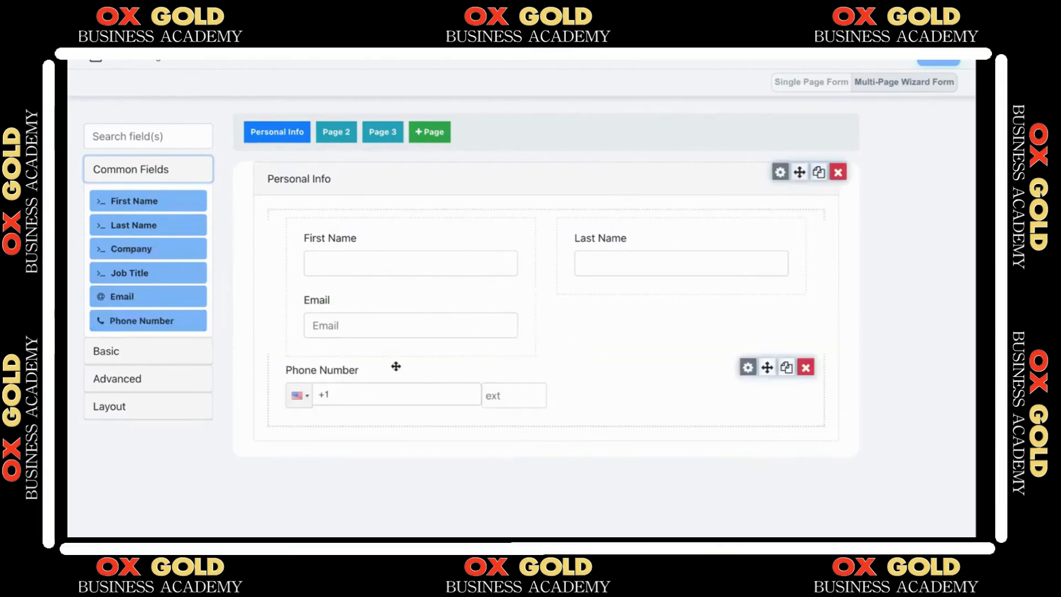
left_click_drag(396, 365, 666, 284)
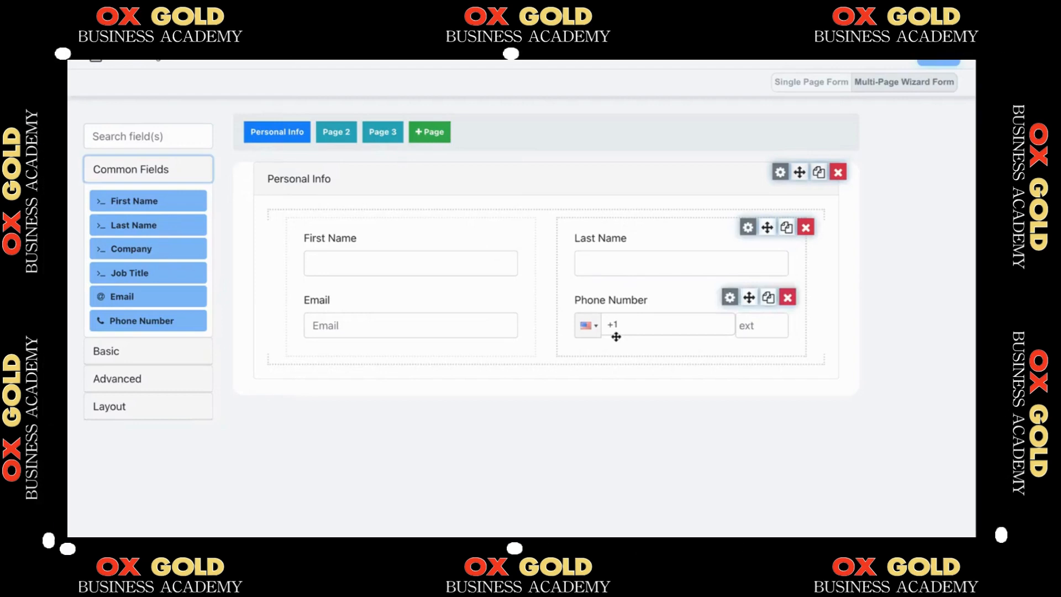
left_click(788, 299)
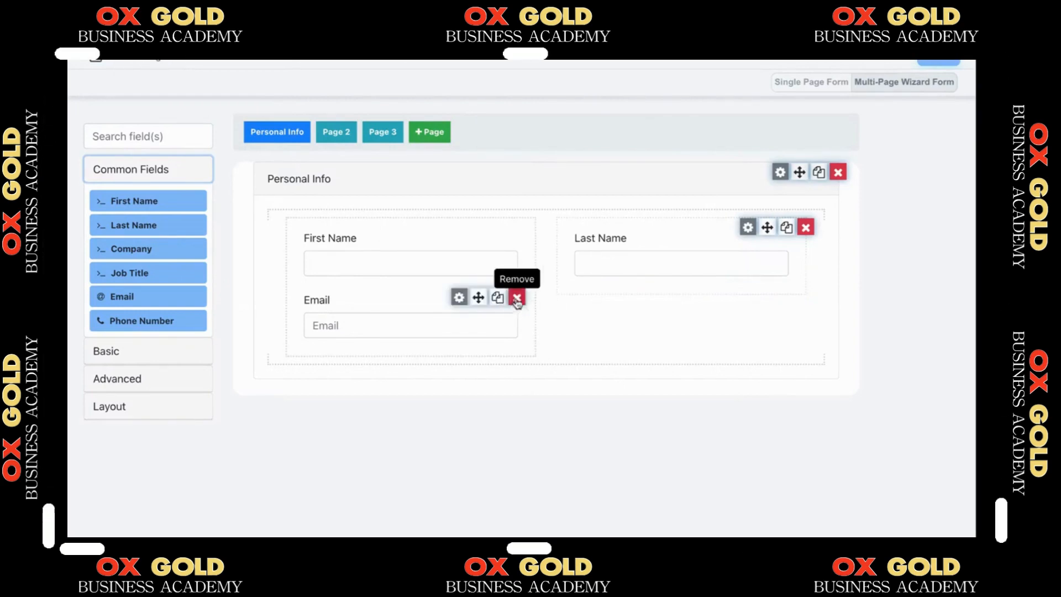
left_click(516, 299)
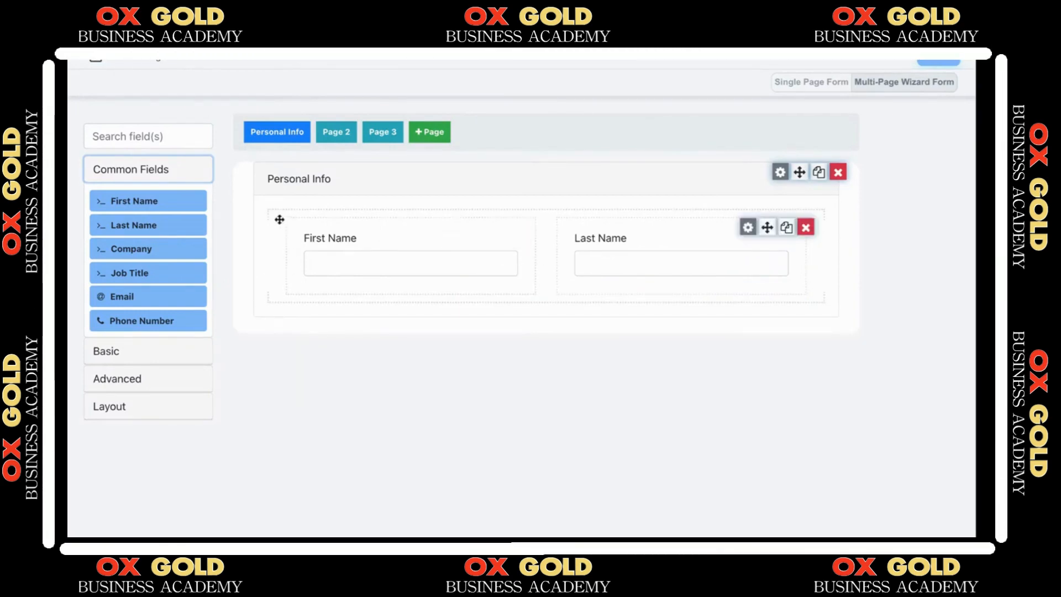
Add a second Columns row below the name fields, with Email in the first column and Phone Number in the second
left_click(166, 406)
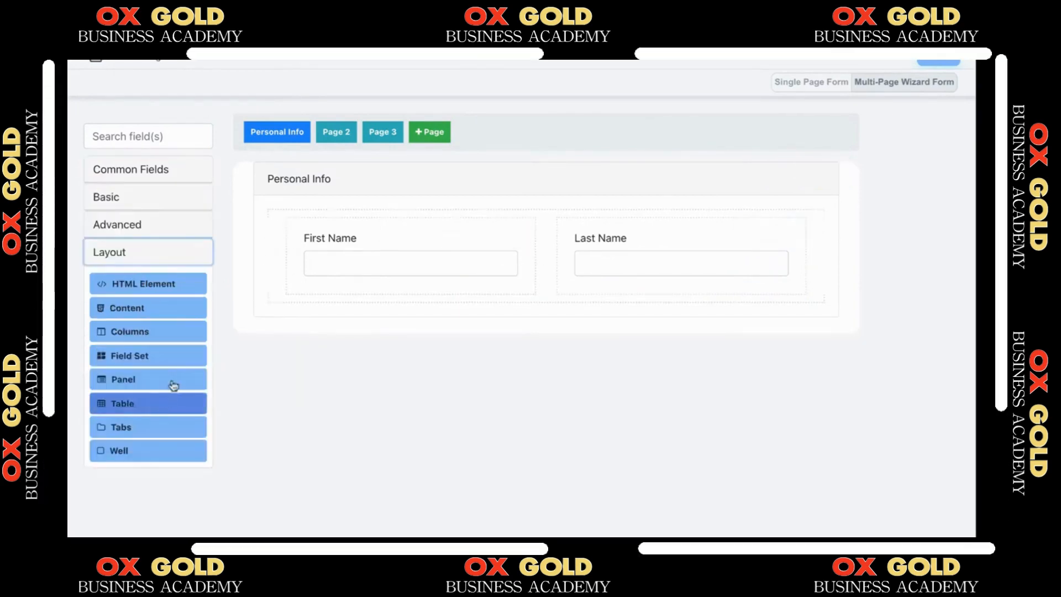
left_click_drag(173, 331, 473, 297)
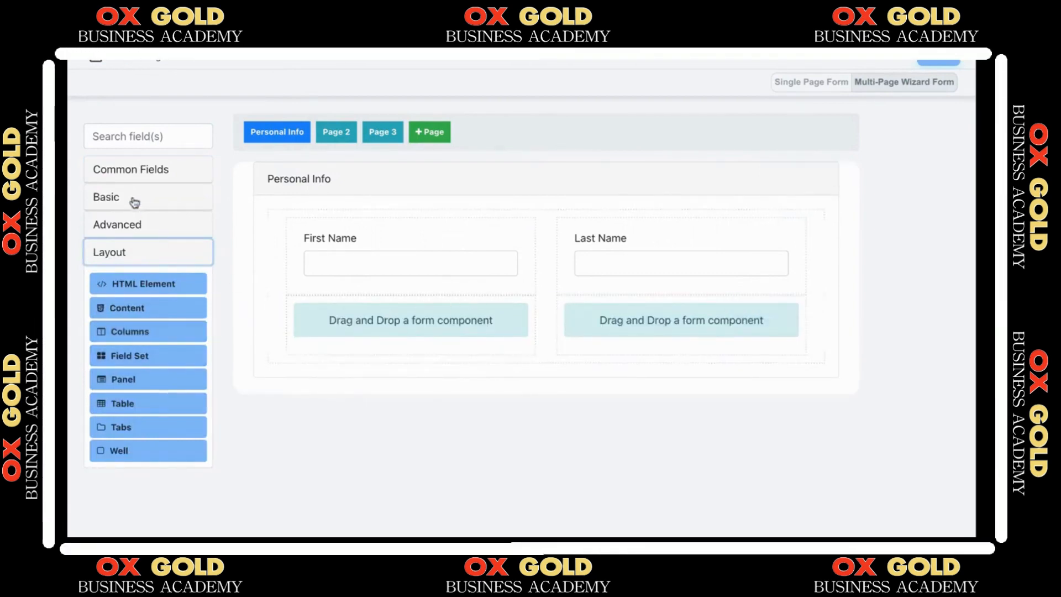
left_click(145, 172)
left_click_drag(148, 296, 381, 323)
left_click_drag(184, 320, 669, 330)
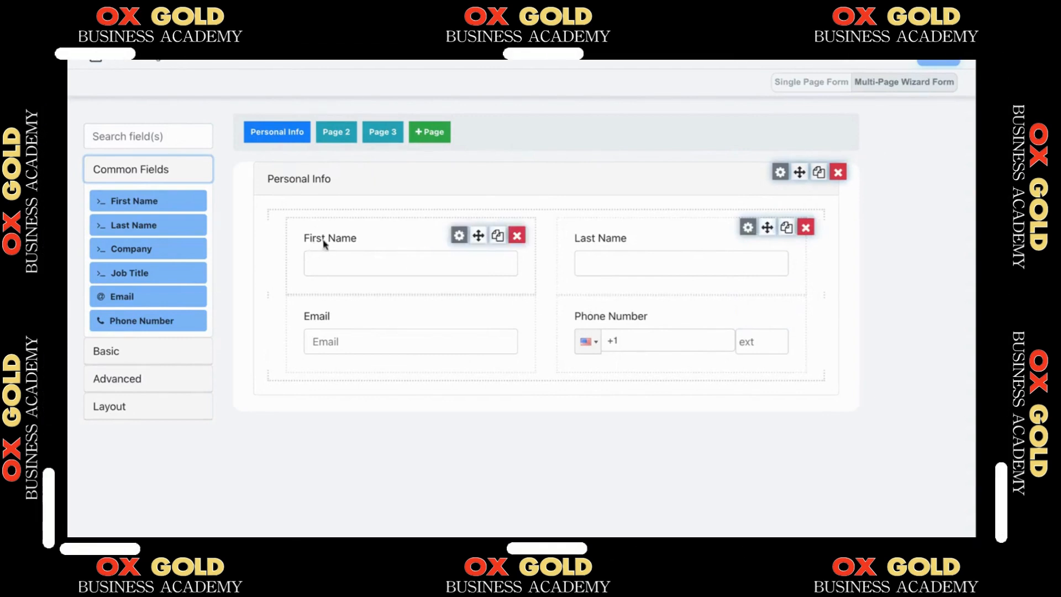
Make the First Name field required in its validation settings and save the component
left_click(459, 237)
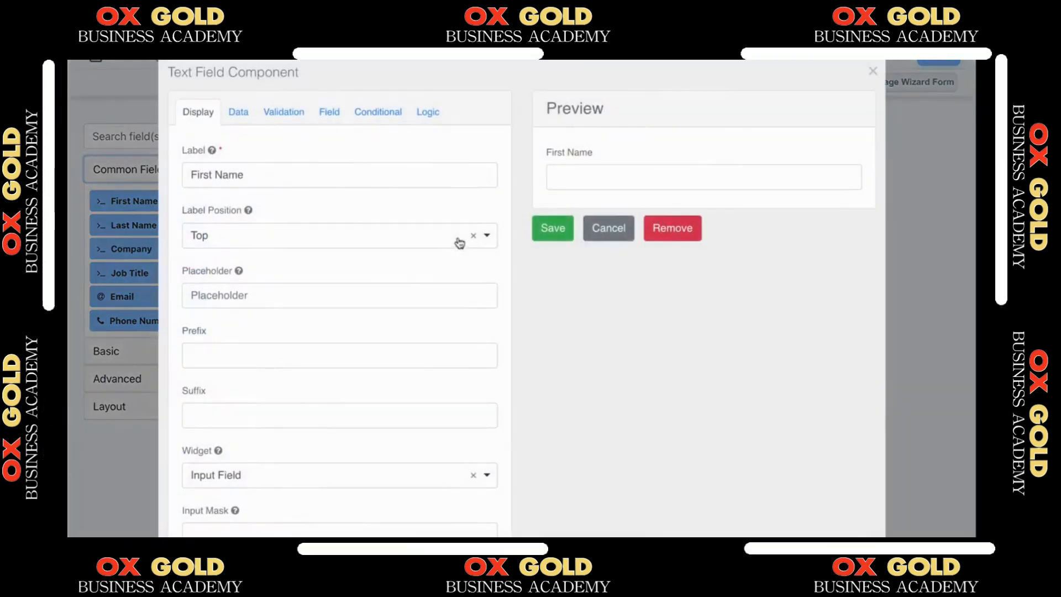
left_click(277, 116)
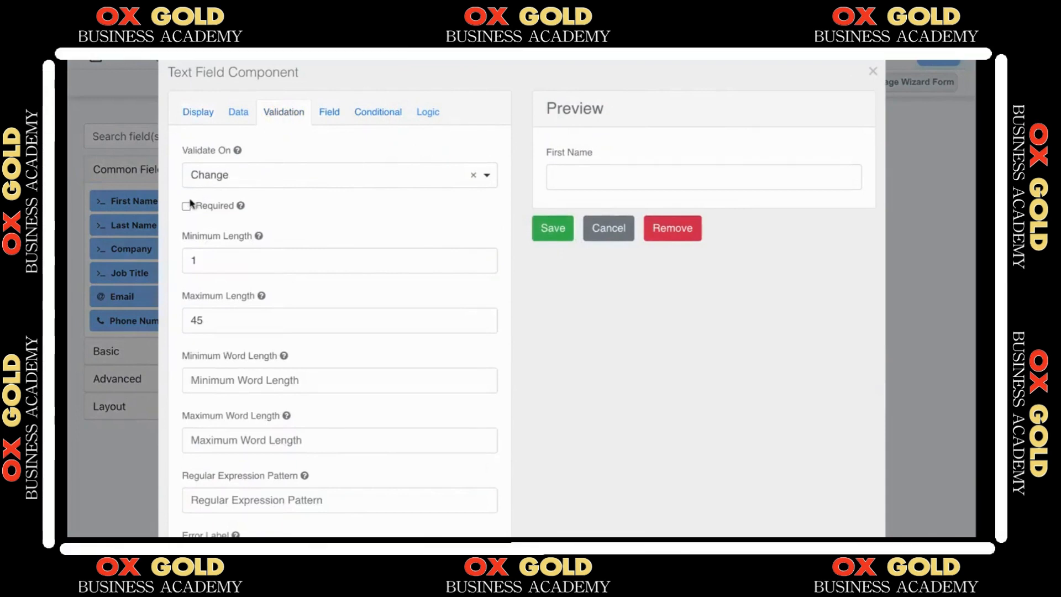
left_click(187, 207)
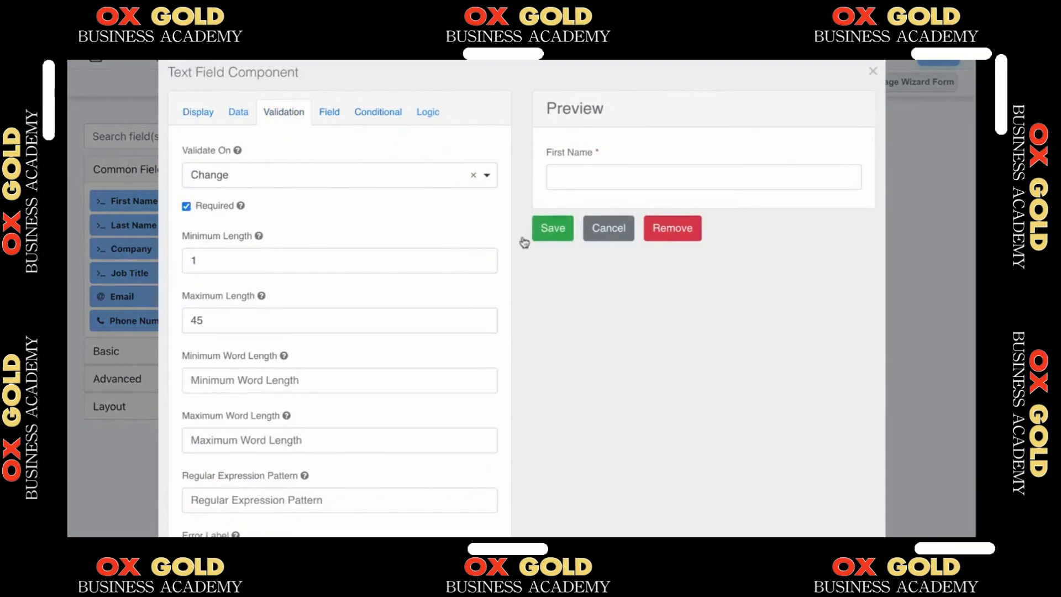
left_click(553, 229)
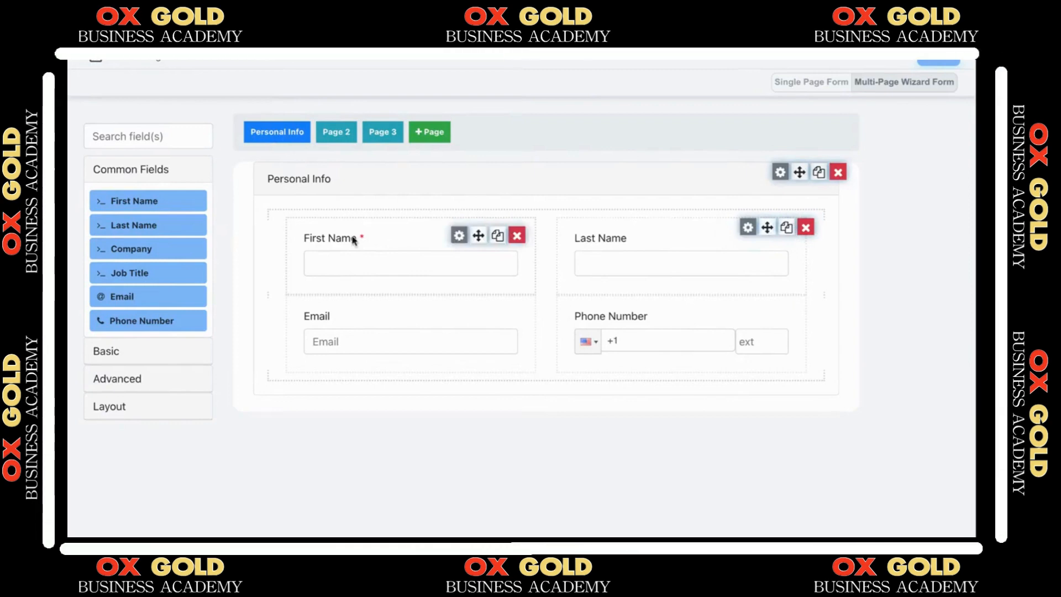
Retitle the Page 2 panel as Questions and set its first Breadcrumb Type to Progress Bar
left_click(332, 139)
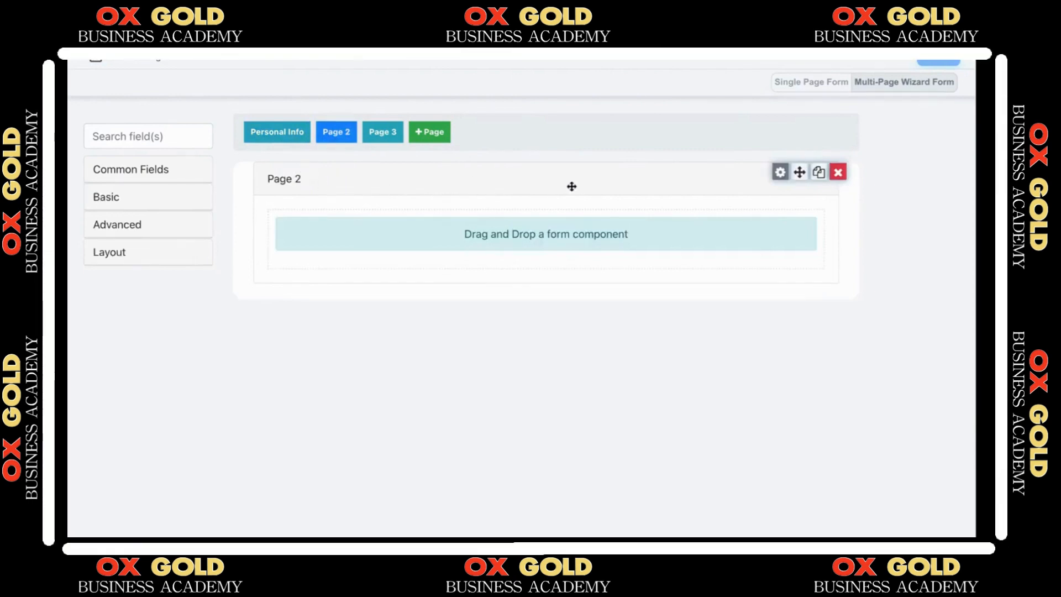
left_click(779, 173)
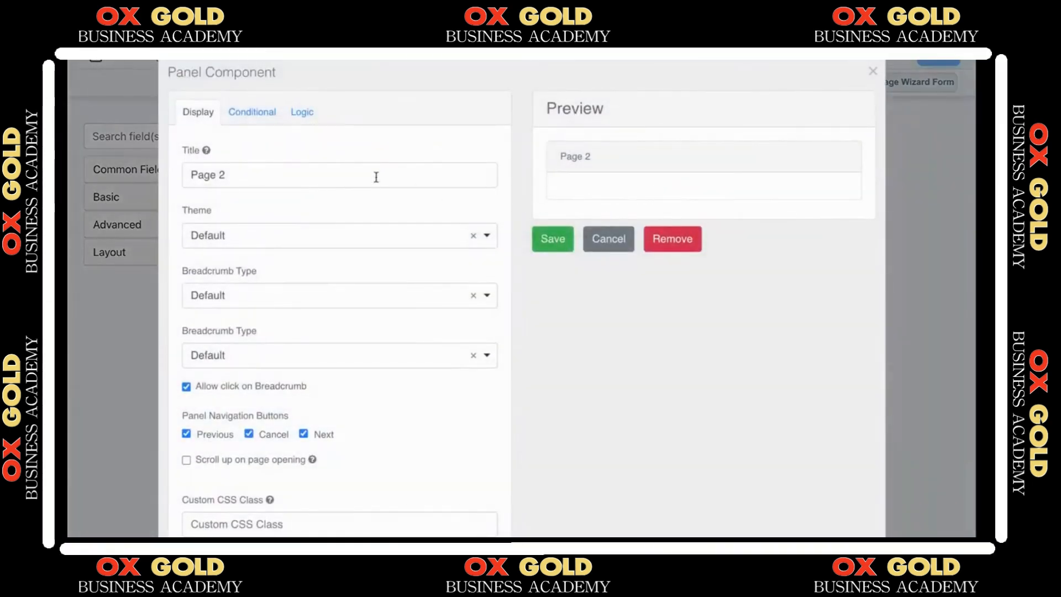
type("Qu")
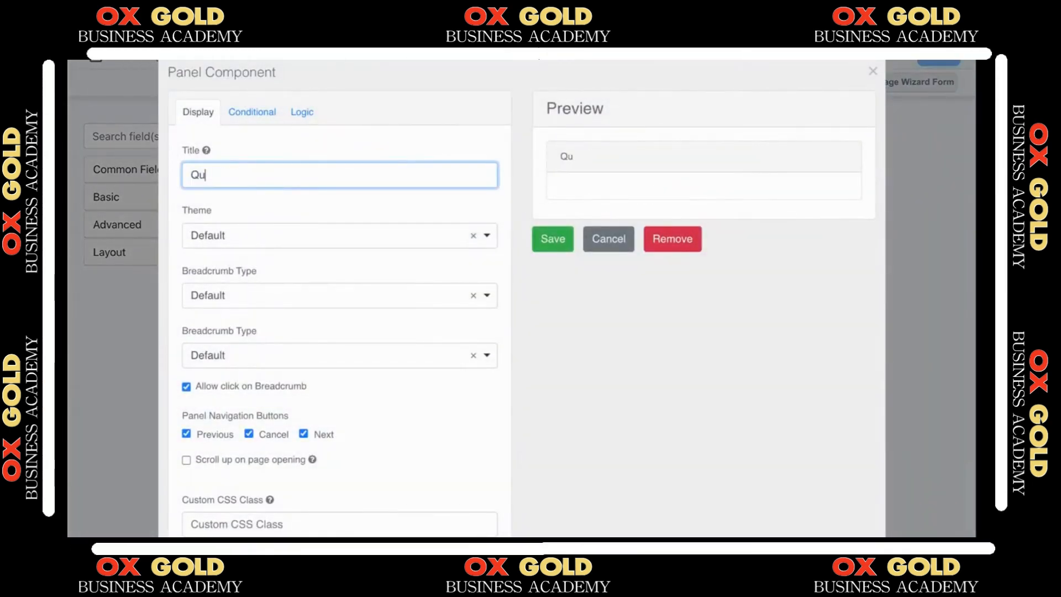
type("estions")
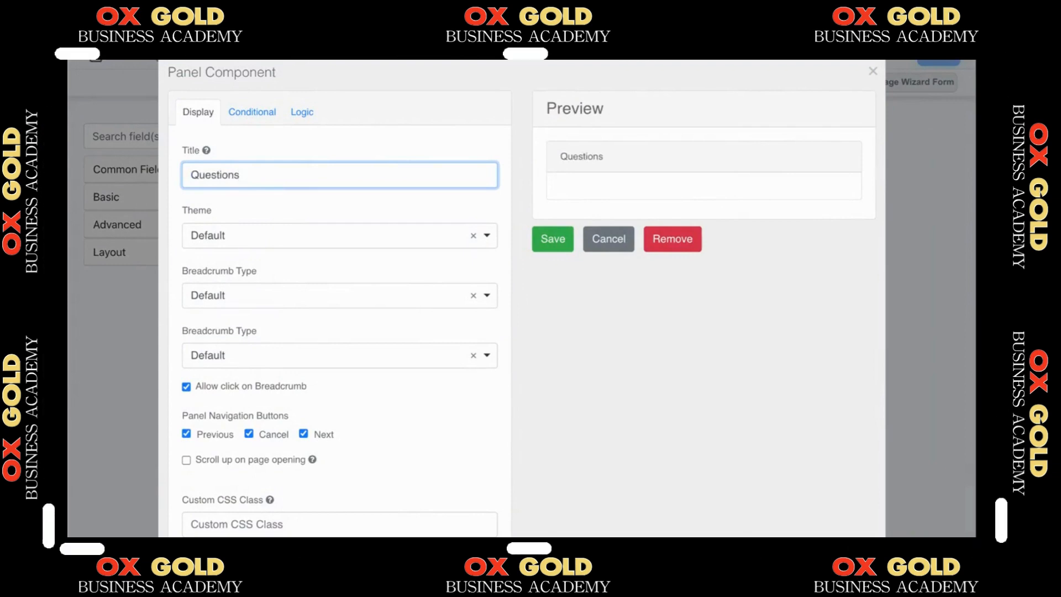
scroll(268, 230, "down", 1)
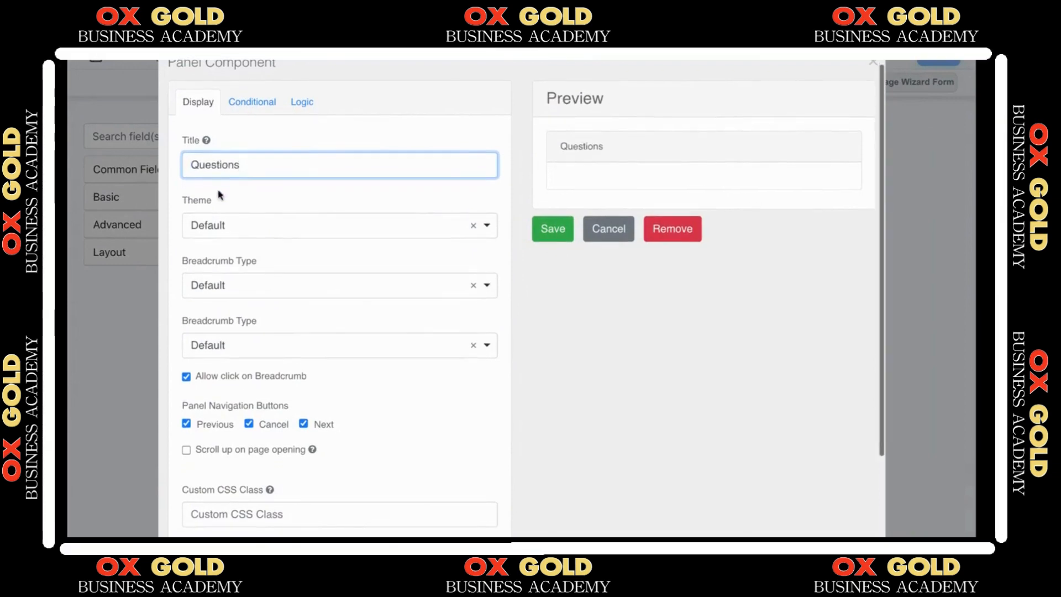
left_click(292, 284)
left_click(295, 366)
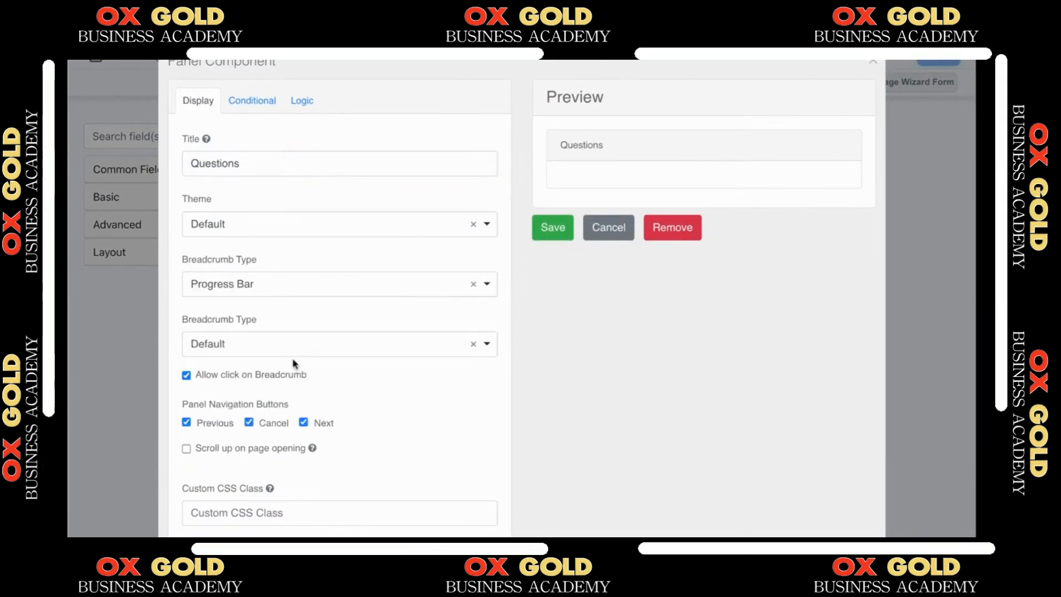
Disallow clicking on the Questions page's breadcrumb, disable its Previous and Cancel navigation buttons, and save the panel settings
left_click(266, 378)
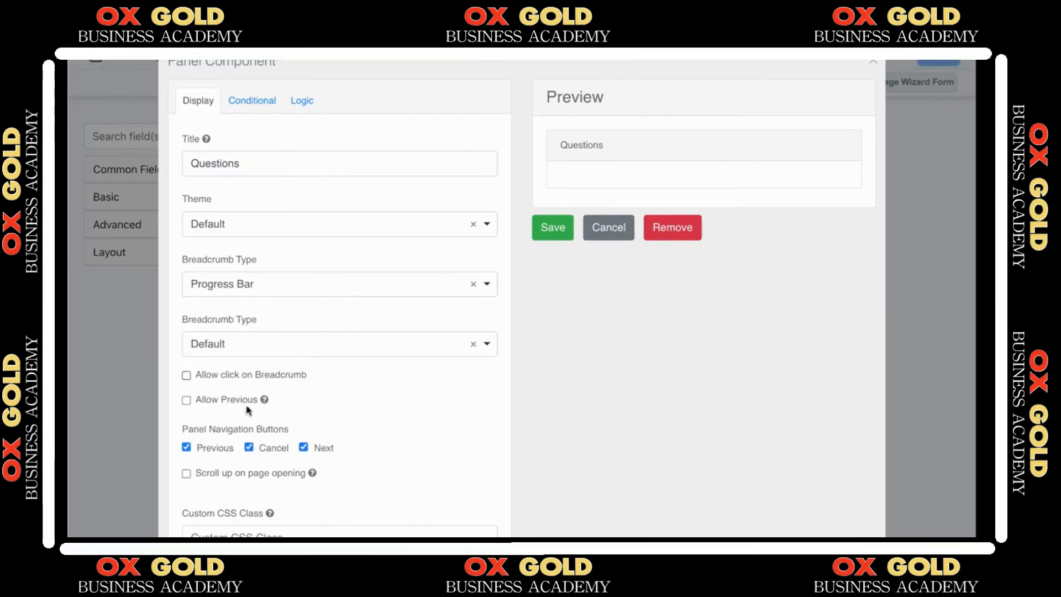
left_click(217, 447)
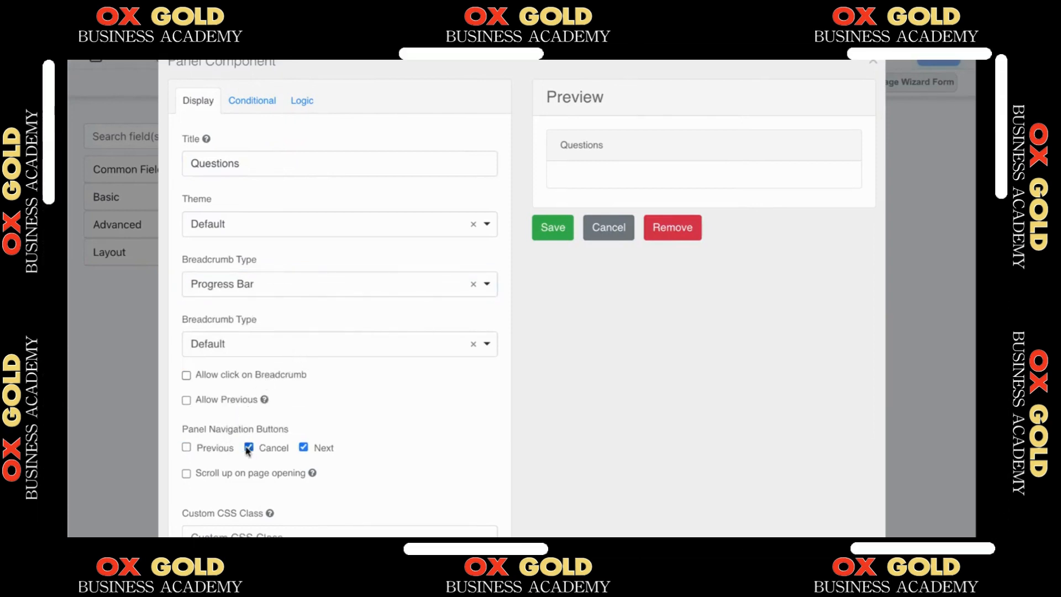
left_click(248, 447)
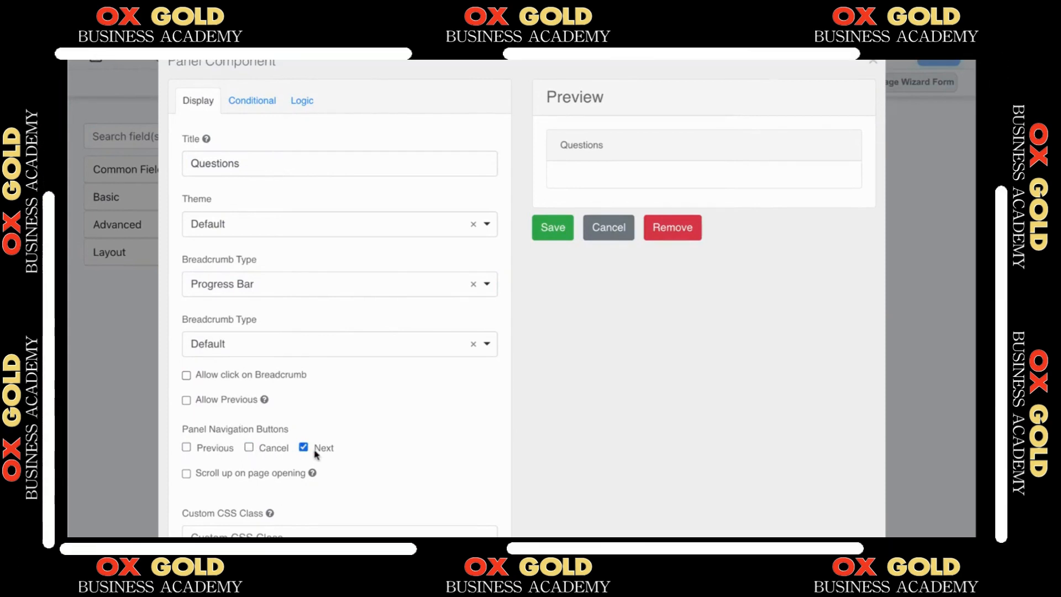
left_click(554, 227)
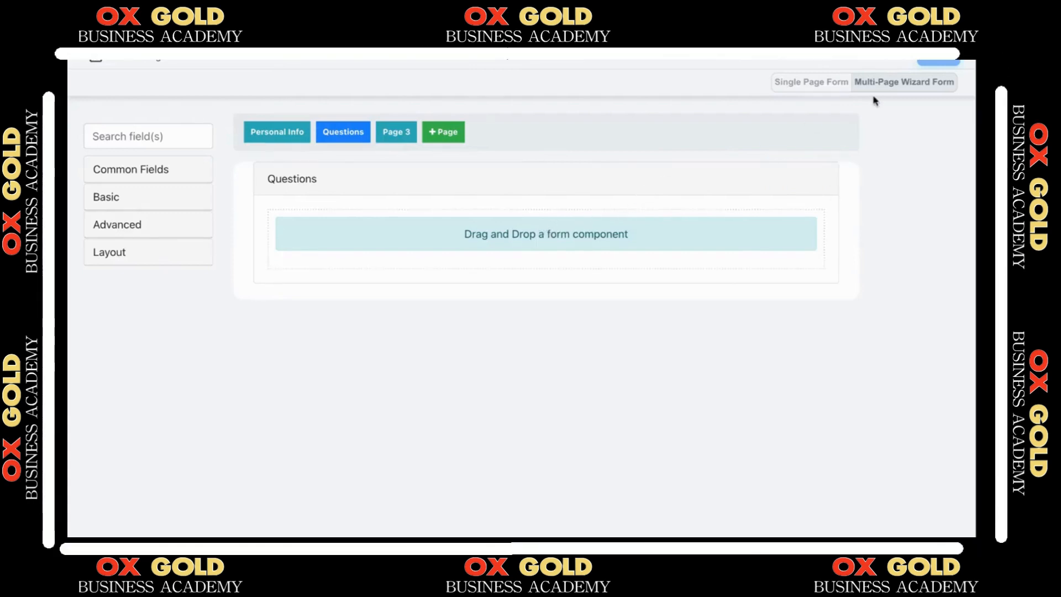
Save the multi-page wizard form
left_click(938, 60)
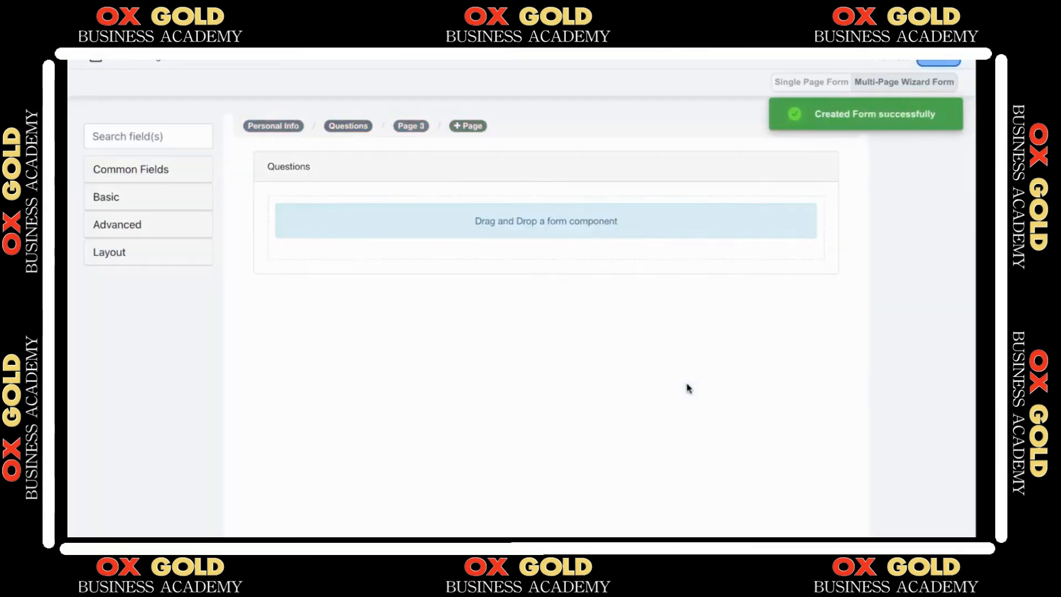
left_click(879, 62)
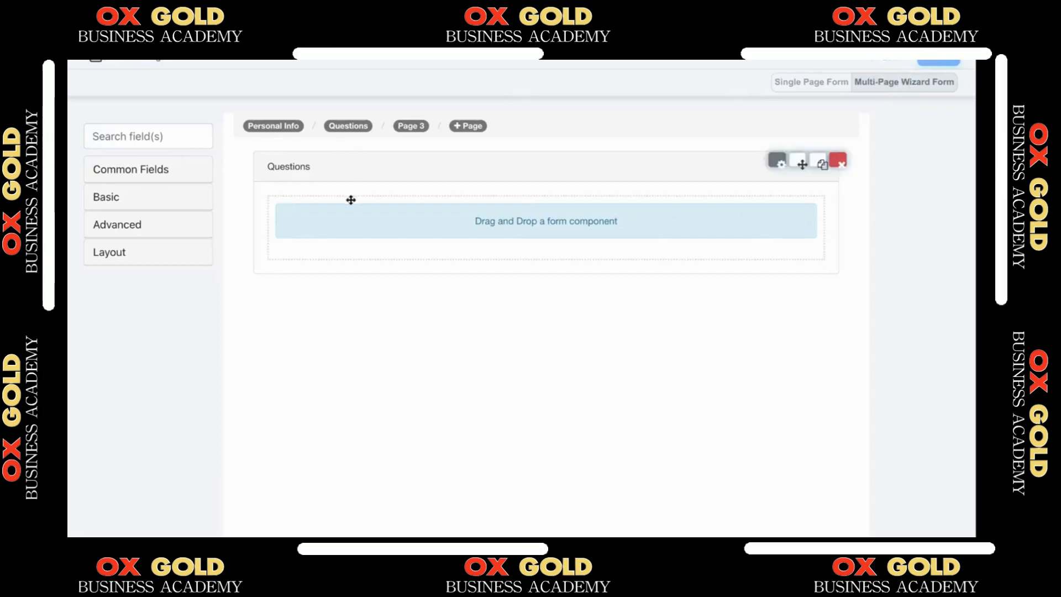
Add a Radio component to the Questions page and label it "How was your day?"
left_click(142, 253)
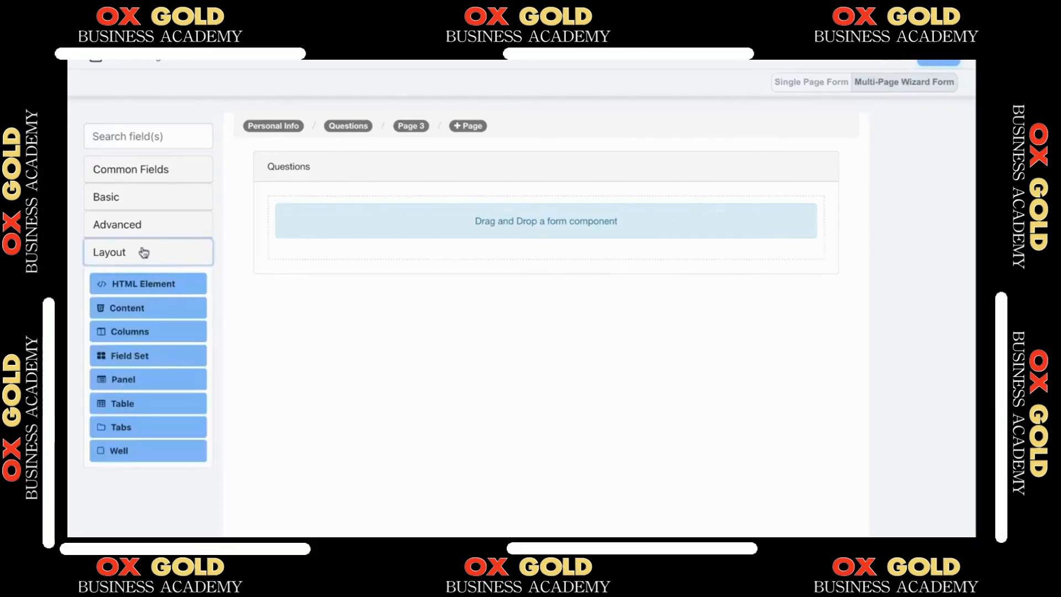
left_click(145, 171)
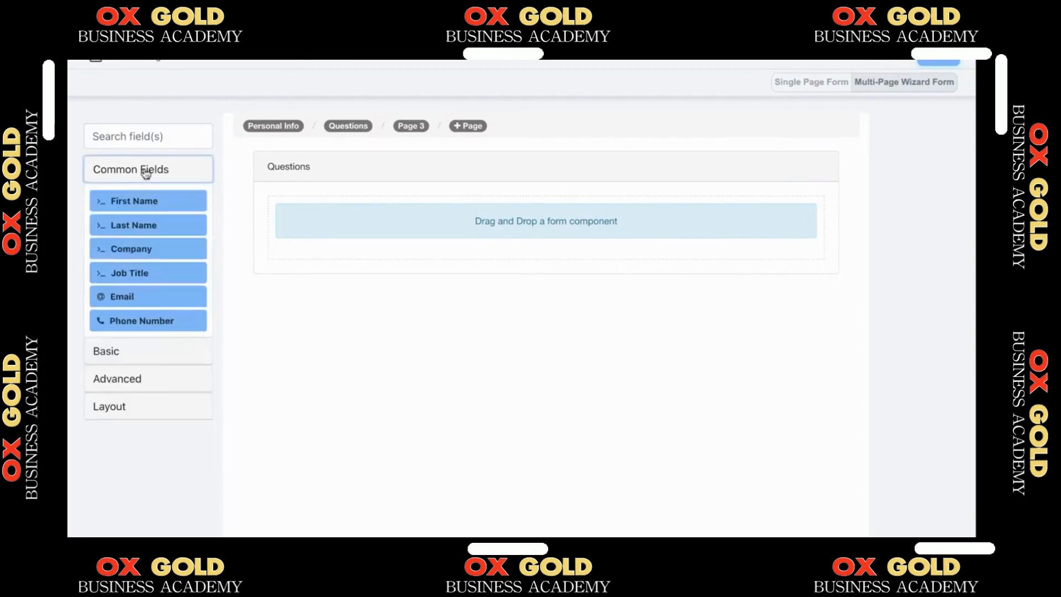
left_click(146, 350)
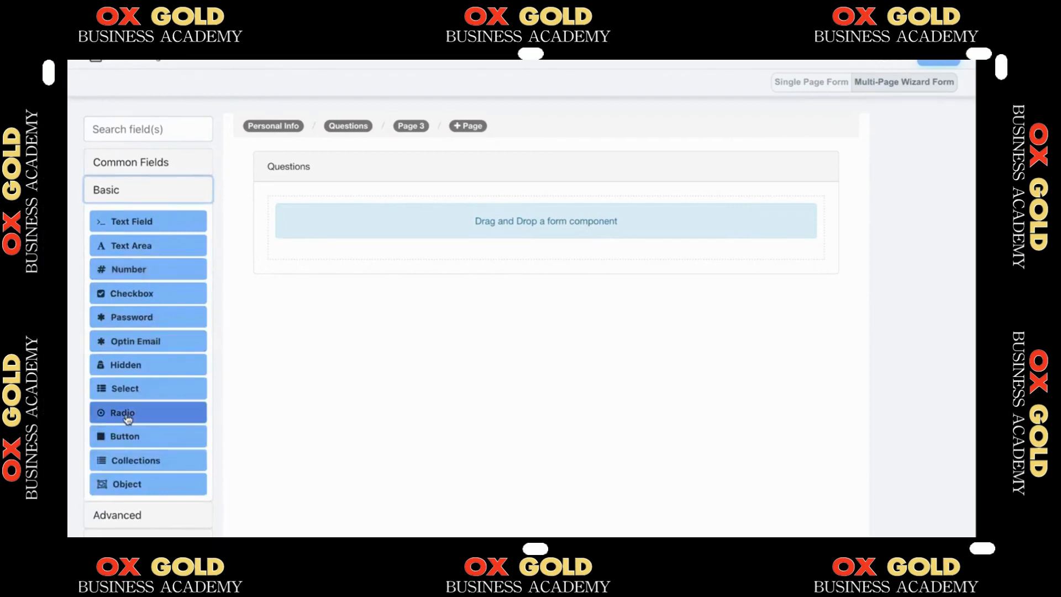
left_click_drag(128, 420, 330, 226)
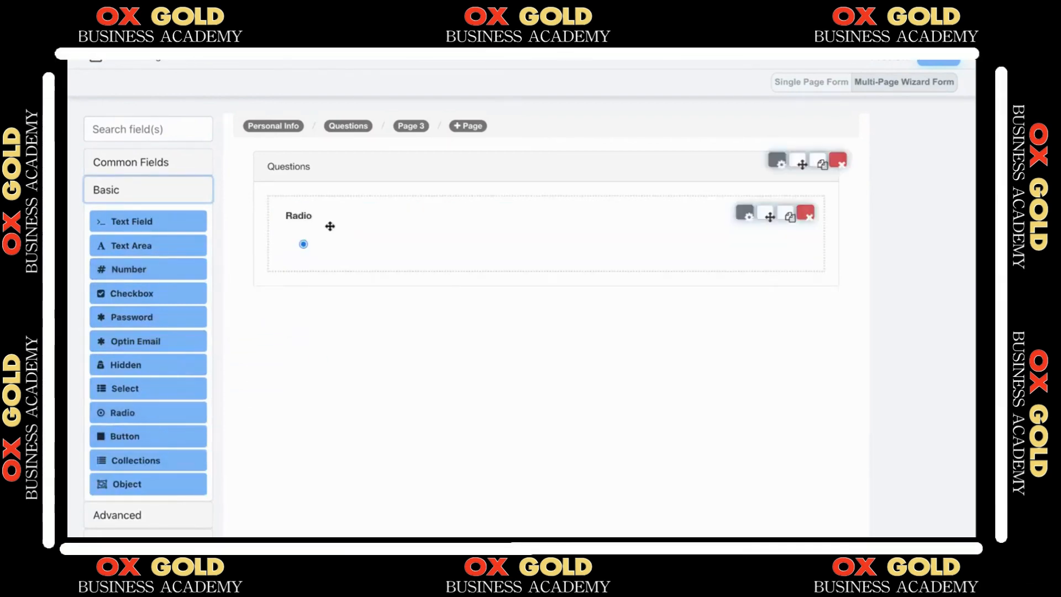
left_click(745, 213)
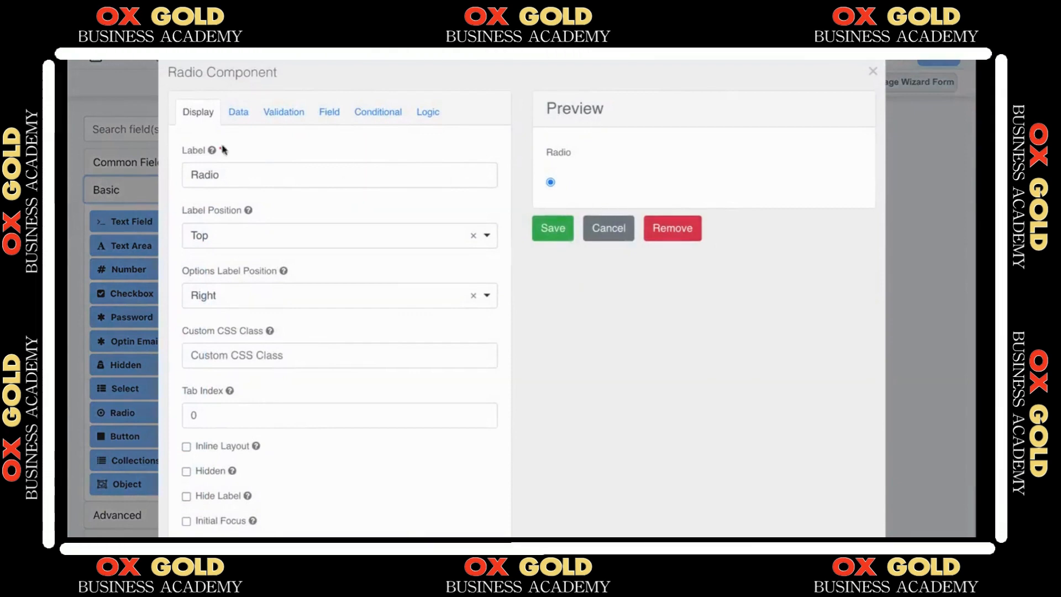
left_click_drag(223, 172, 149, 165)
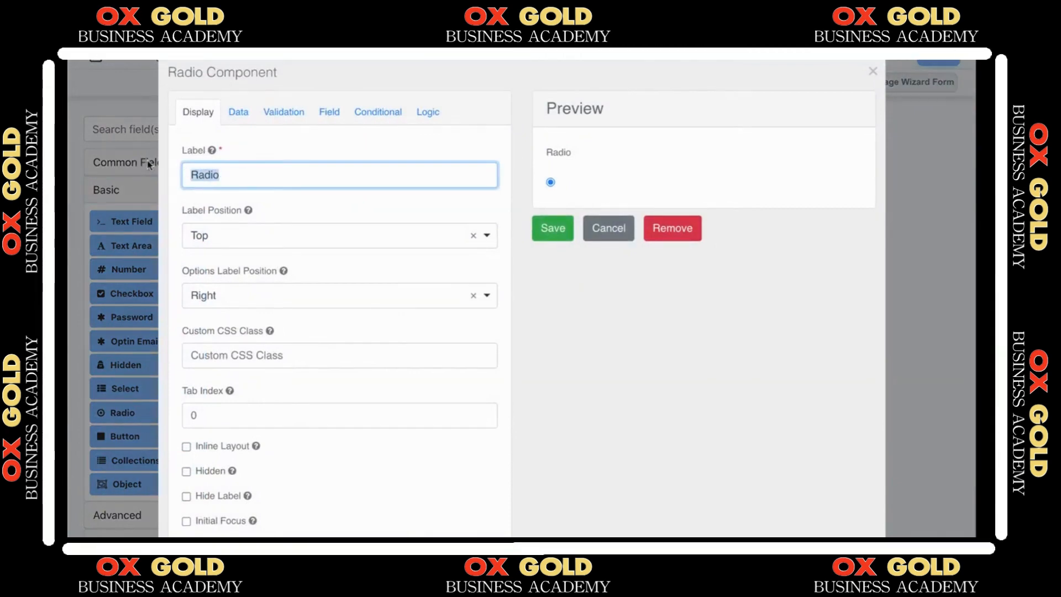
type("How was your day?")
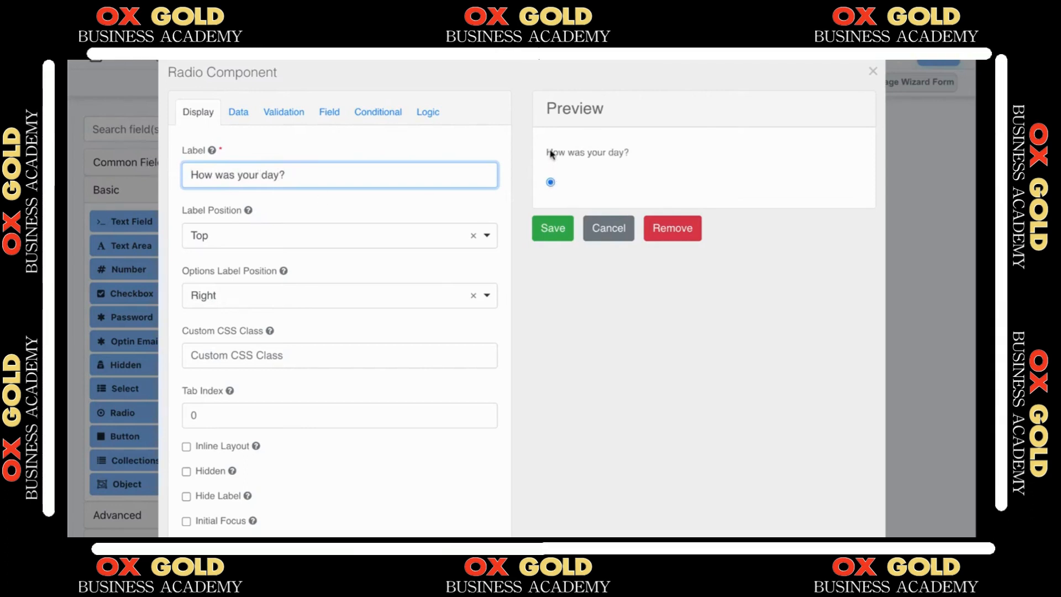
Define three answer options for the radio question: Great, OK and Super
left_click(241, 113)
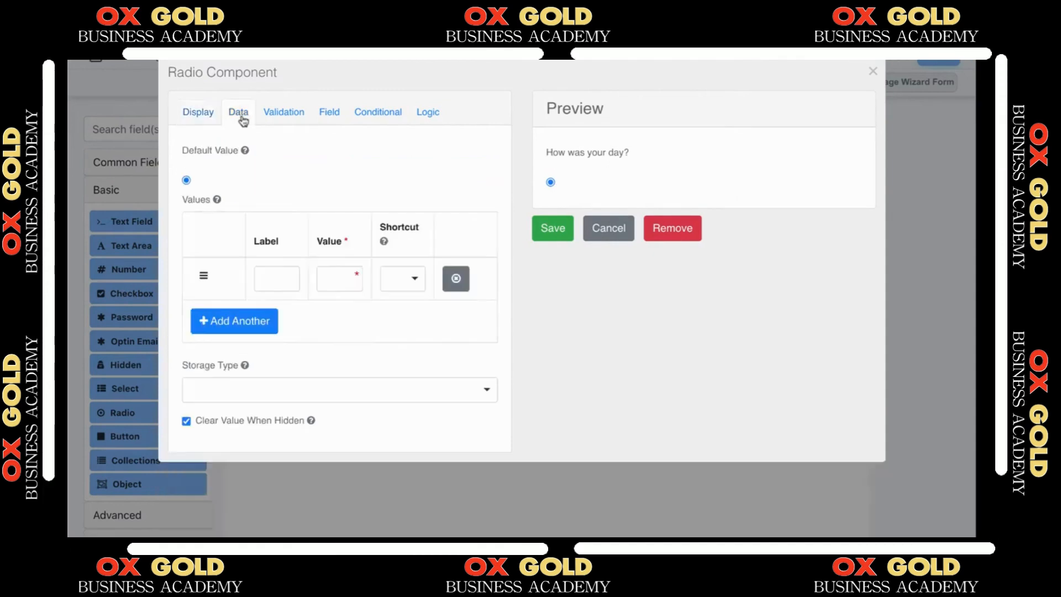
left_click(263, 273)
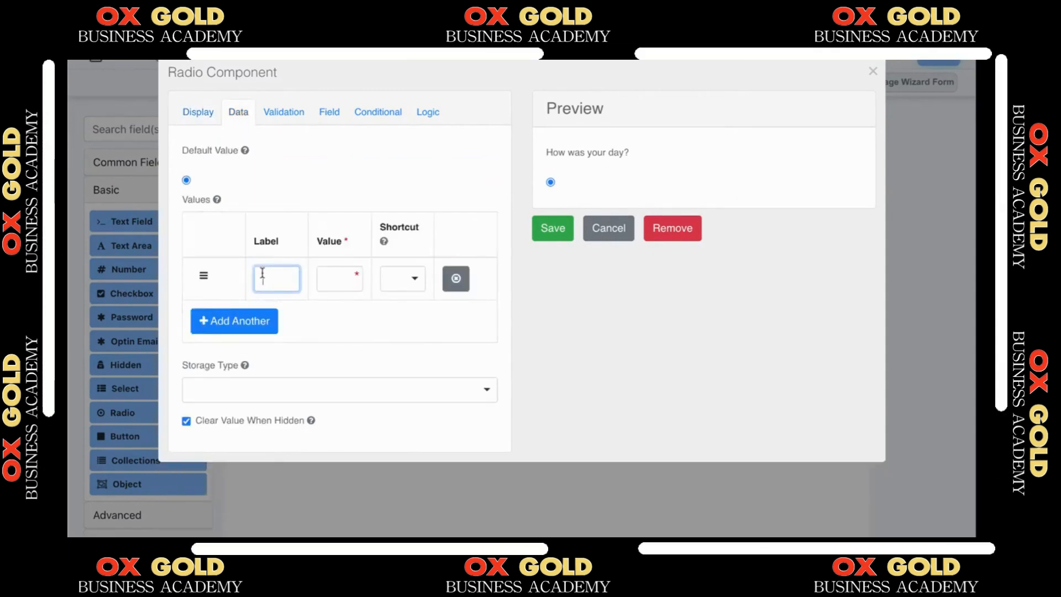
type("Great")
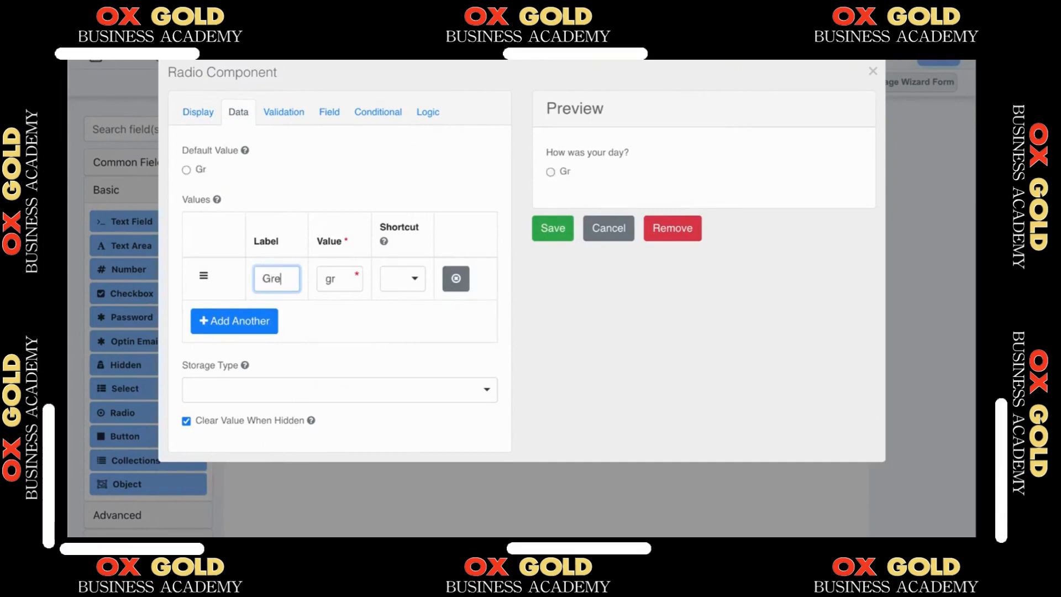
left_click(263, 318)
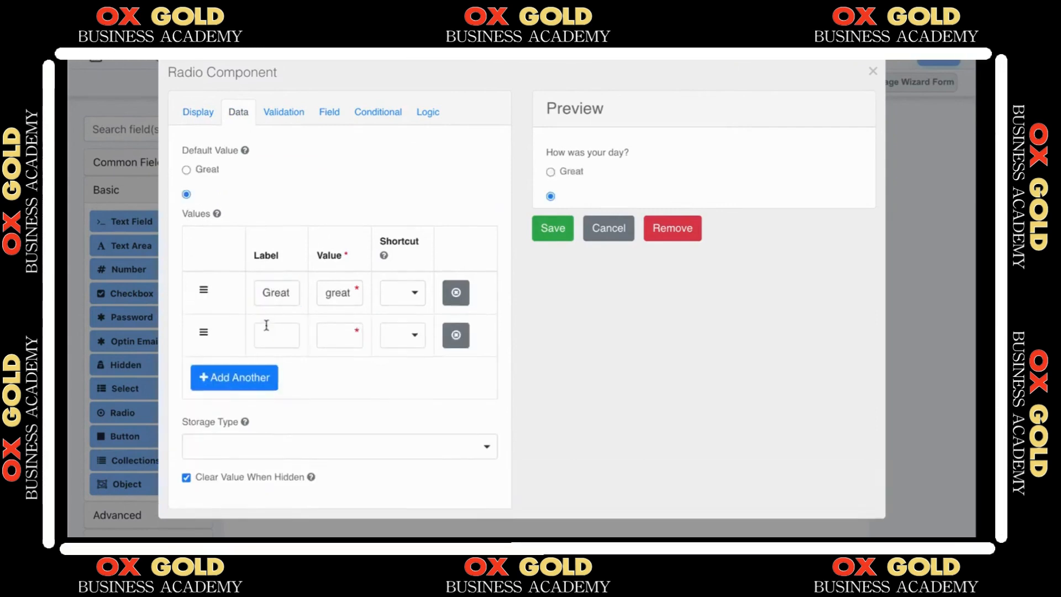
left_click(265, 327)
type("OK")
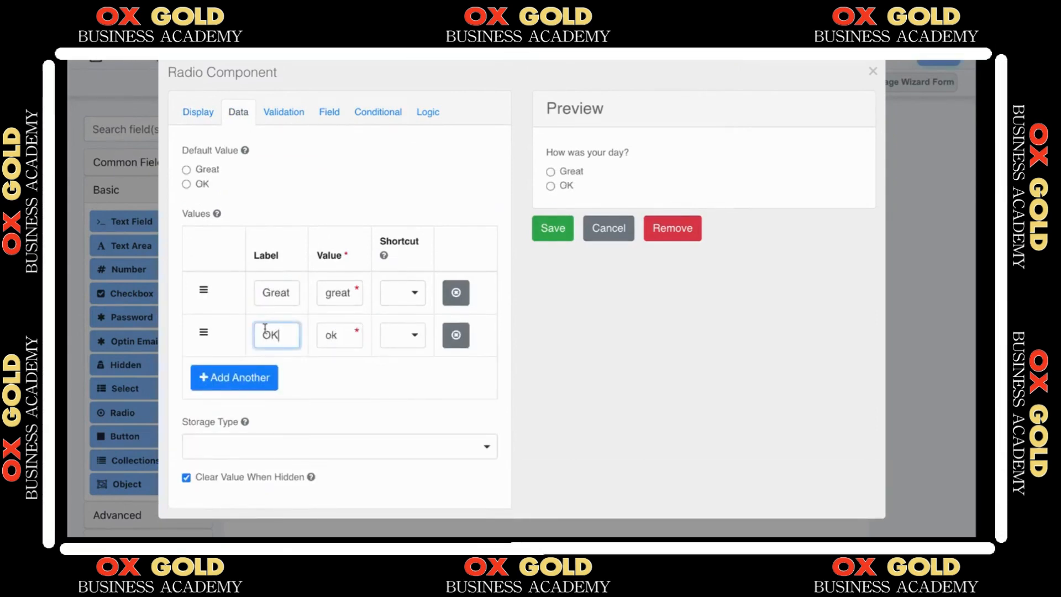
left_click(244, 377)
left_click(270, 390)
type("Super")
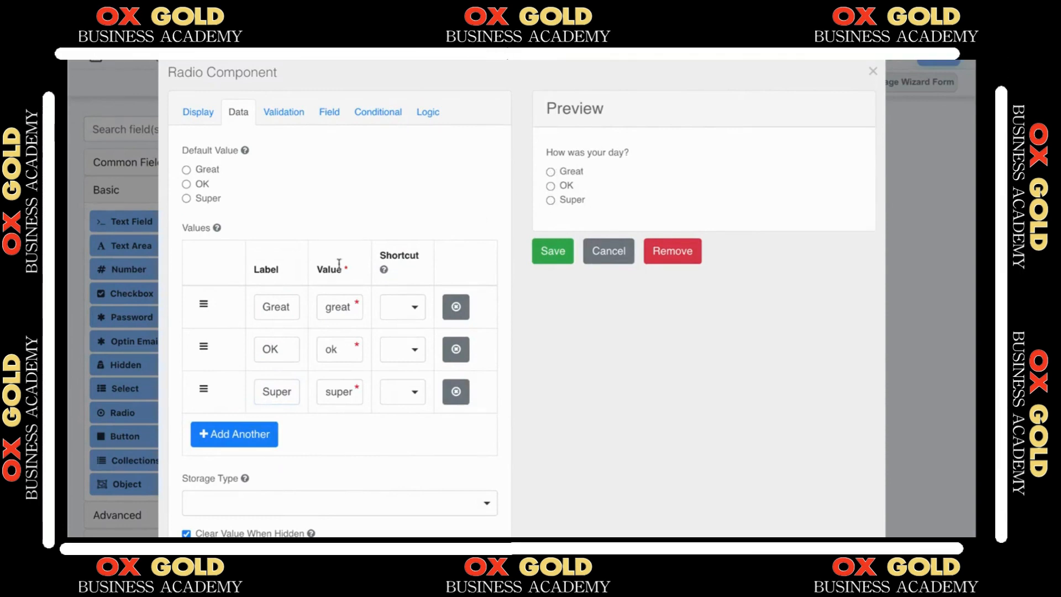
Check the labels and values of the three radio options and save the component
double_click(271, 306)
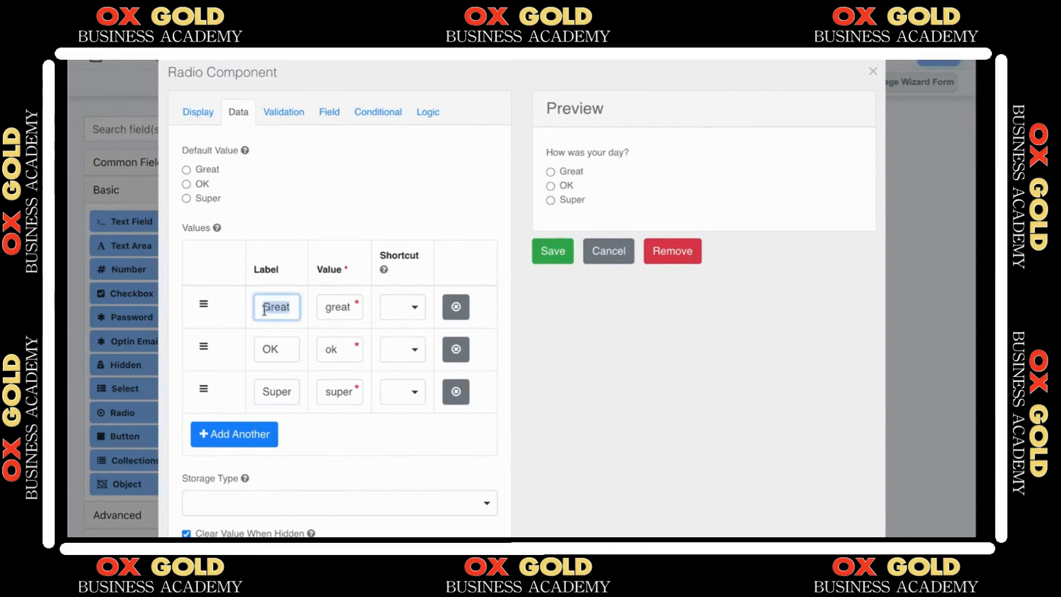
left_click(330, 308)
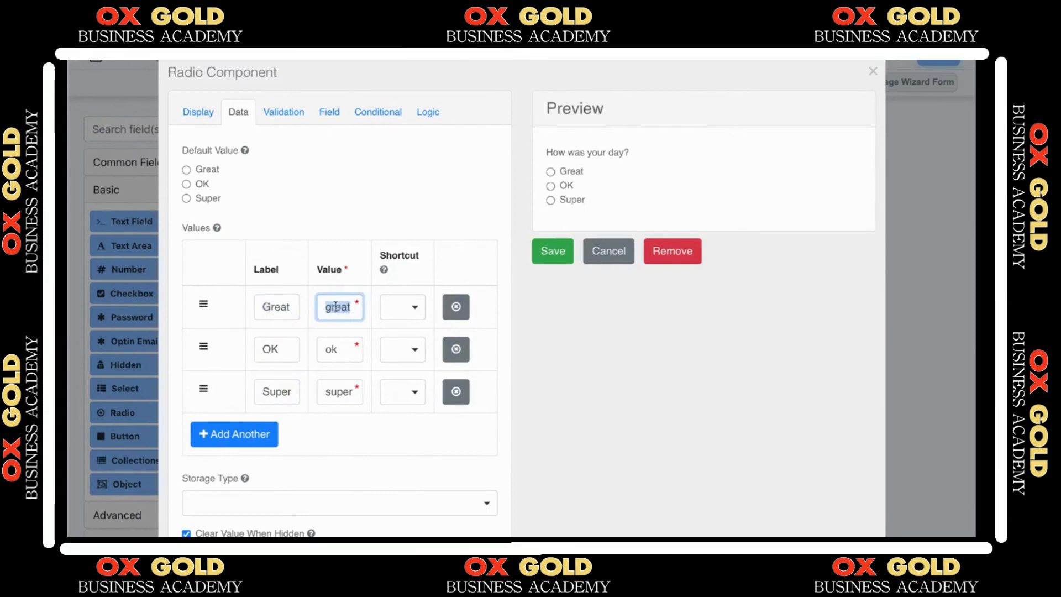
left_click(326, 307)
double_click(330, 348)
double_click(329, 391)
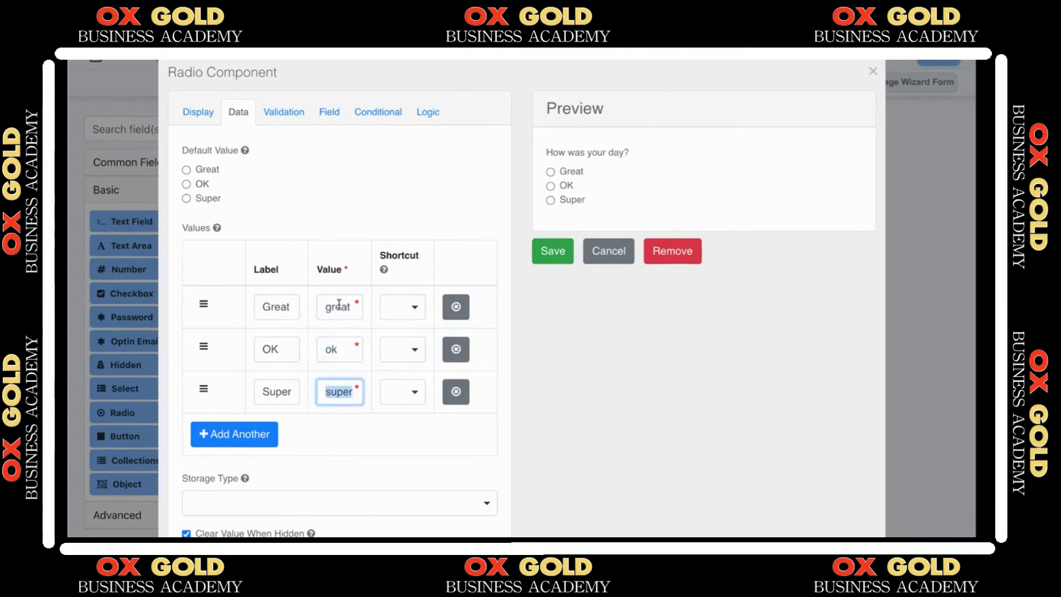
left_click(541, 250)
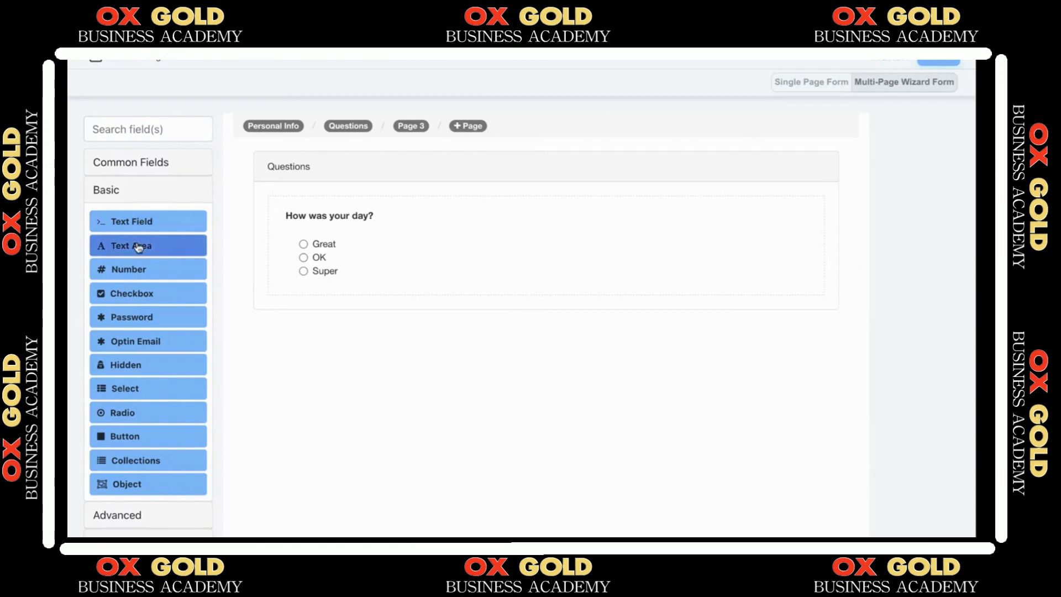
Add a Text Area below the radio question, label it "What was your day just OK?" and save it
left_click_drag(138, 248, 358, 288)
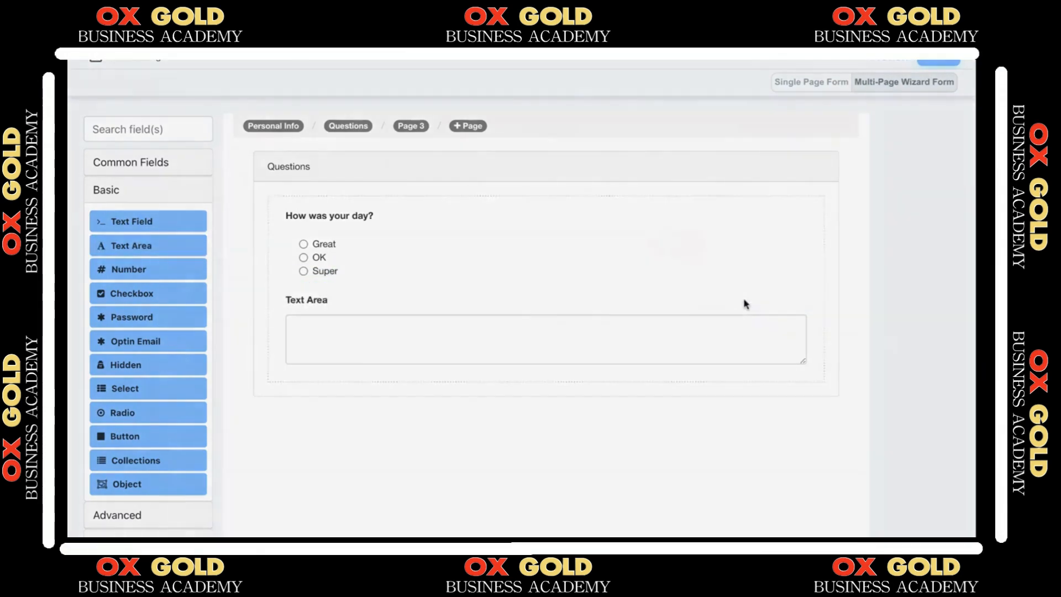
left_click(745, 299)
left_click_drag(318, 175, 138, 166)
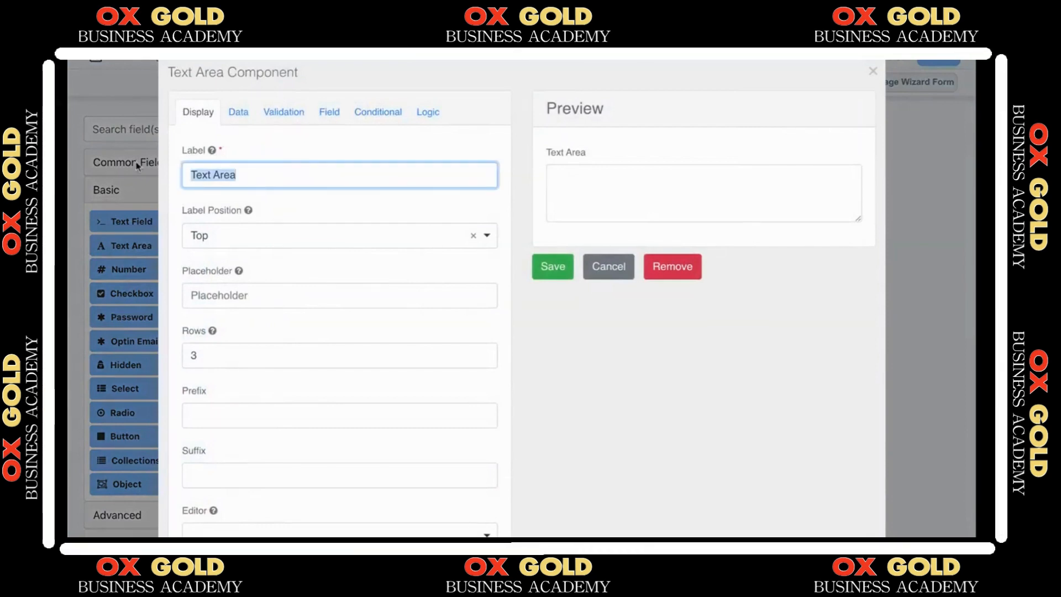
type("What was")
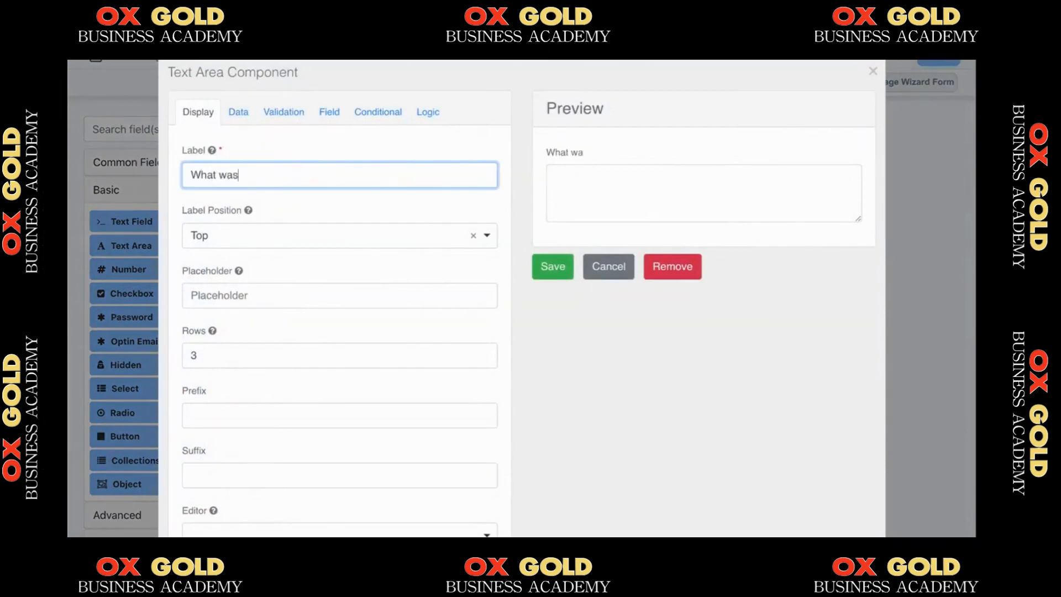
type(" your day ju")
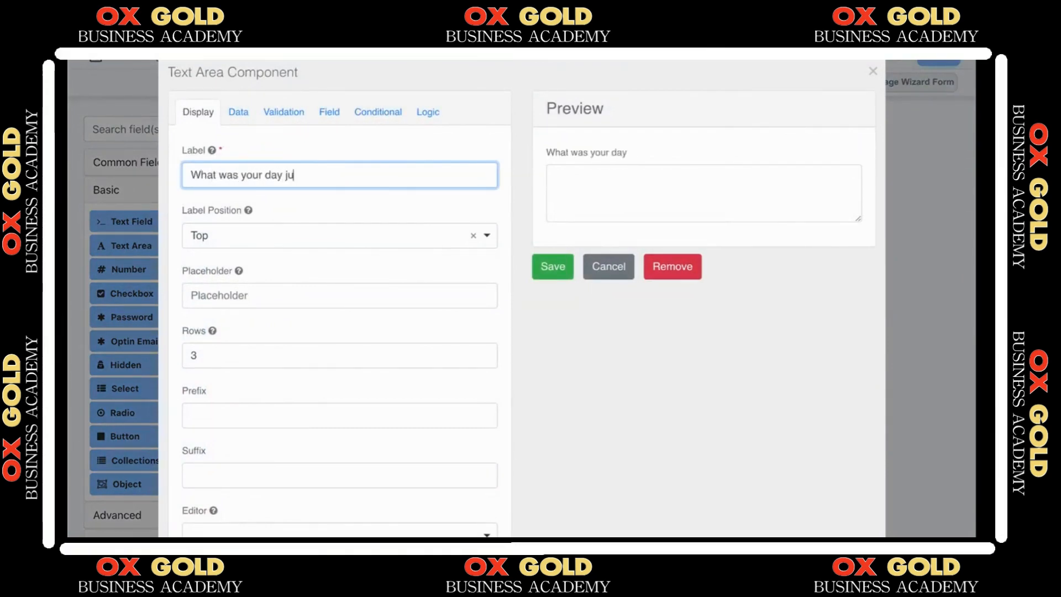
type("st OK?")
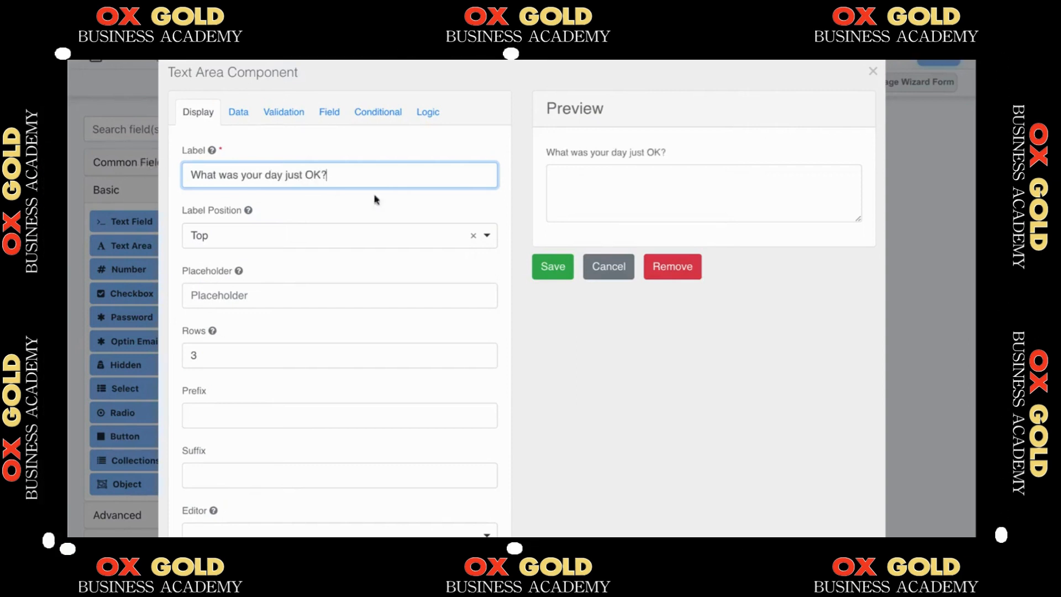
left_click(550, 267)
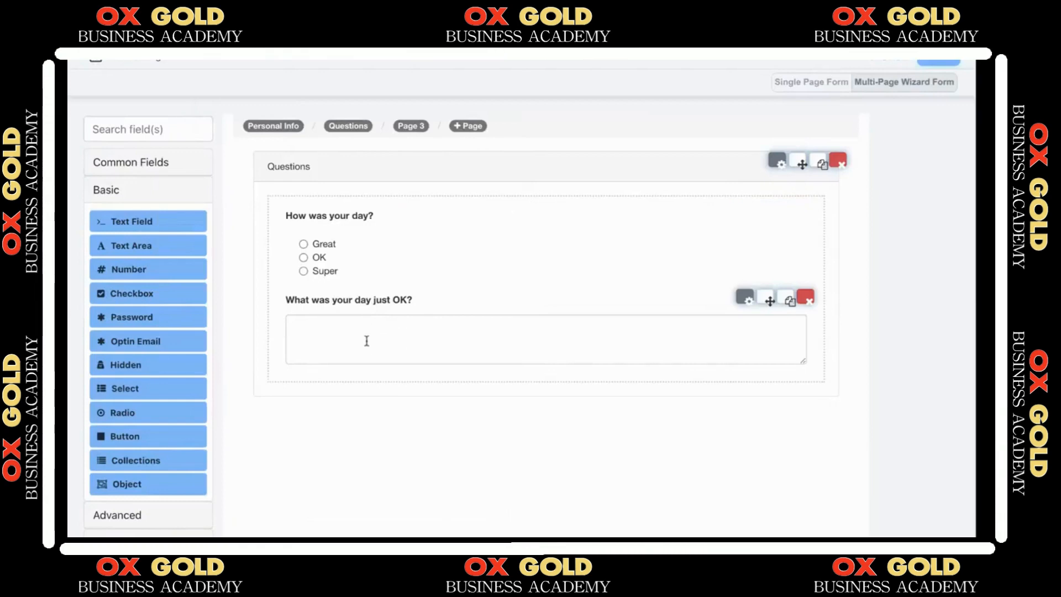
Set the text area's height to 5 rows and save the component
left_click(334, 329)
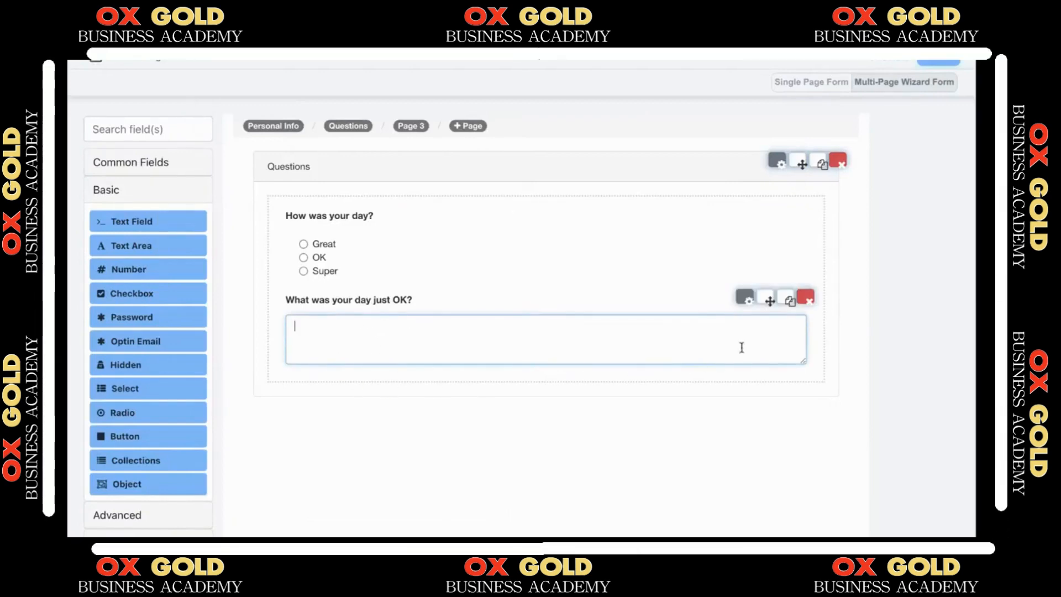
left_click(745, 299)
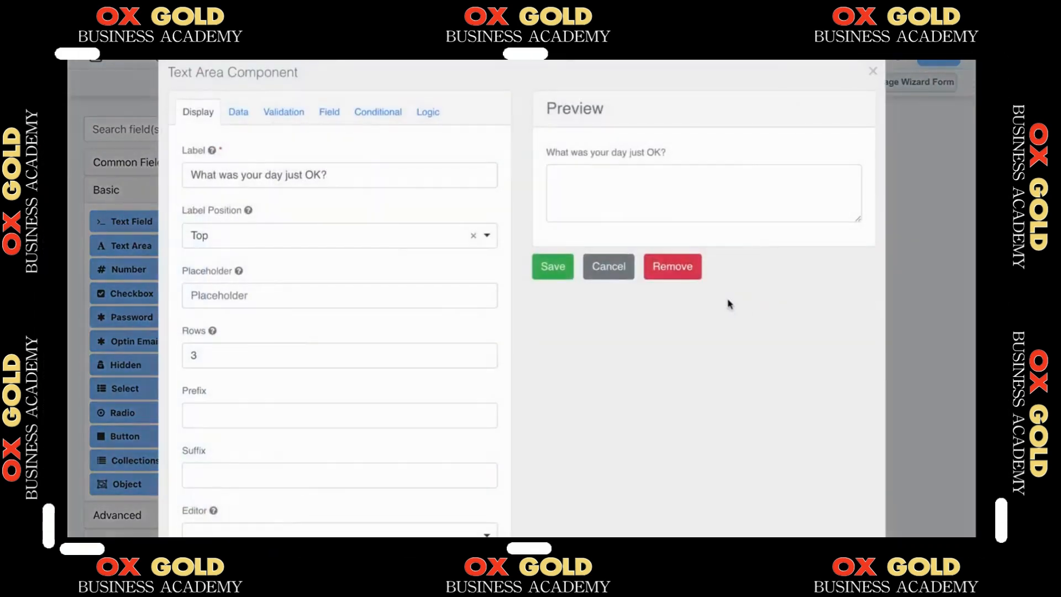
left_click(217, 358)
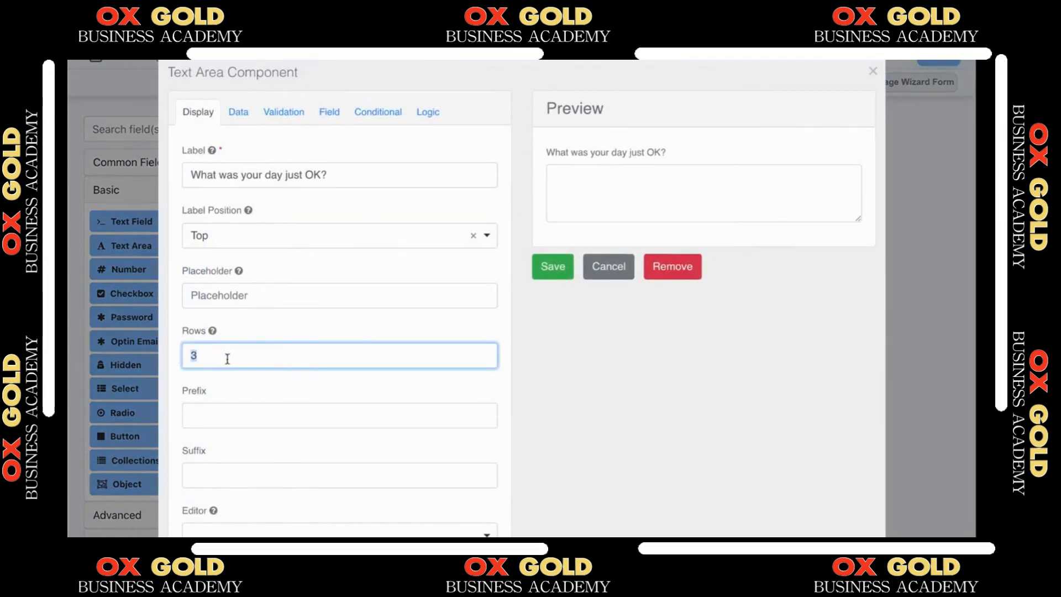
type("10")
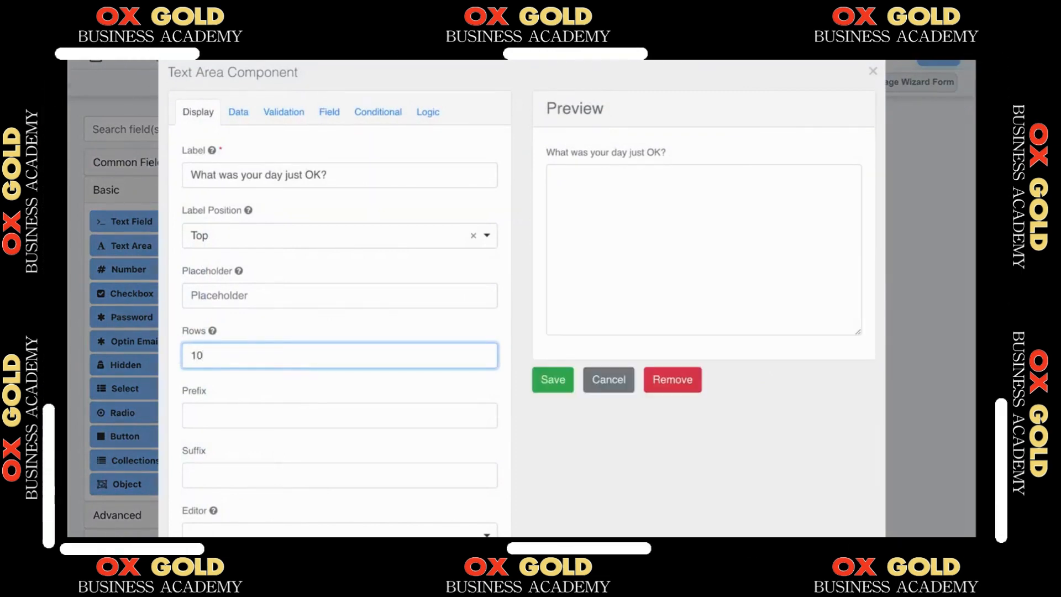
double_click(218, 354)
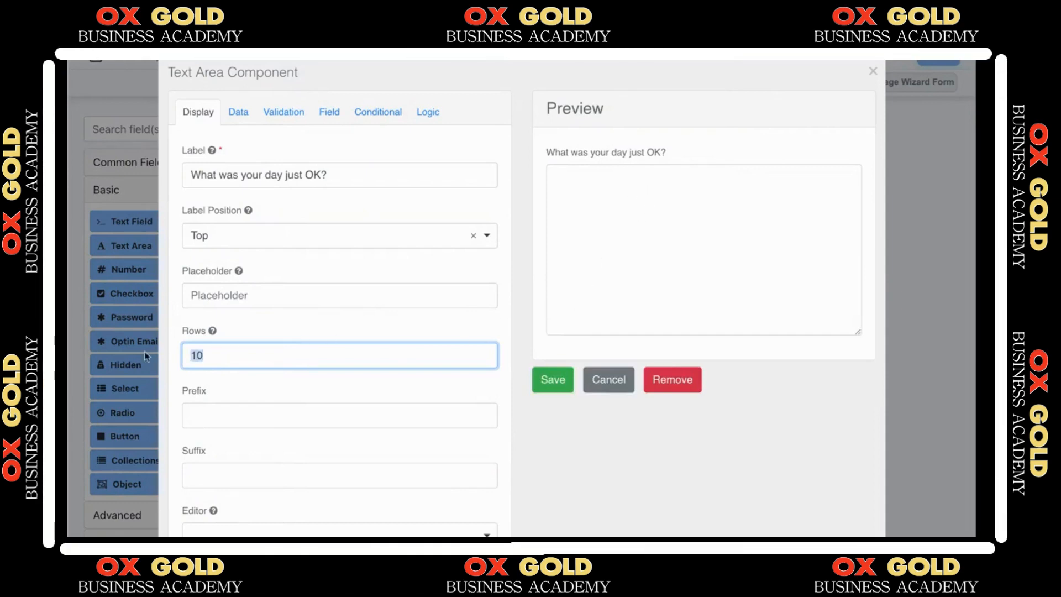
type("5")
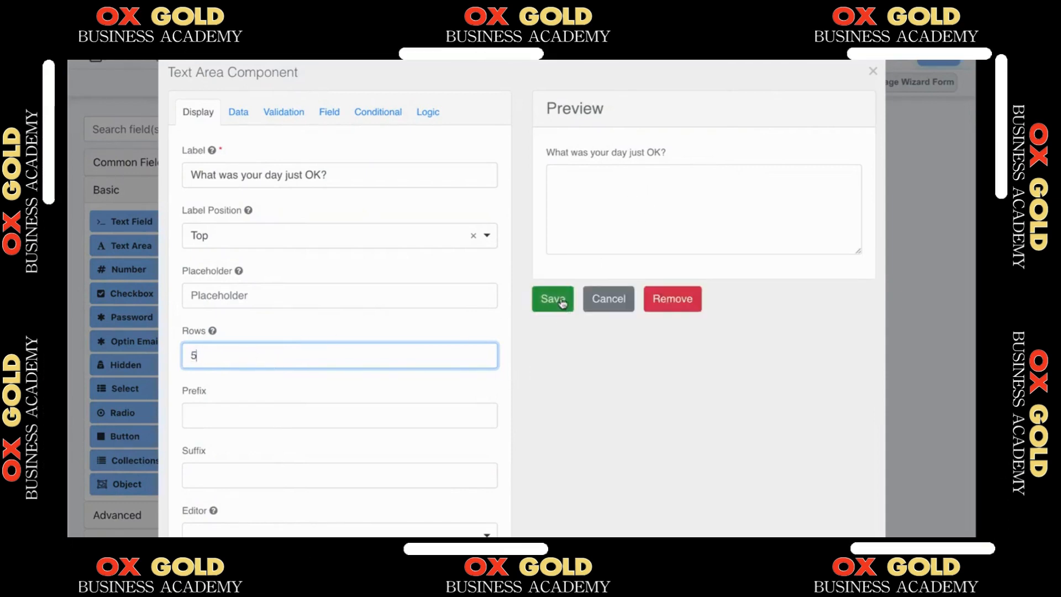
left_click(552, 299)
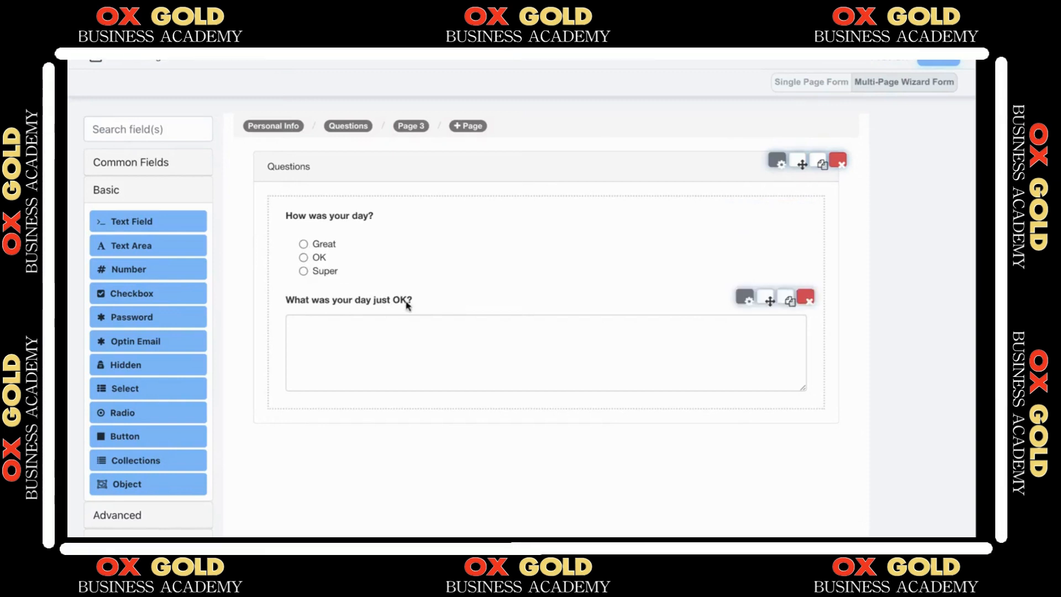
Set the "What was your day just OK?" text area to display (True) when "How was your day? (radio)" has the value "ok"
left_click(745, 299)
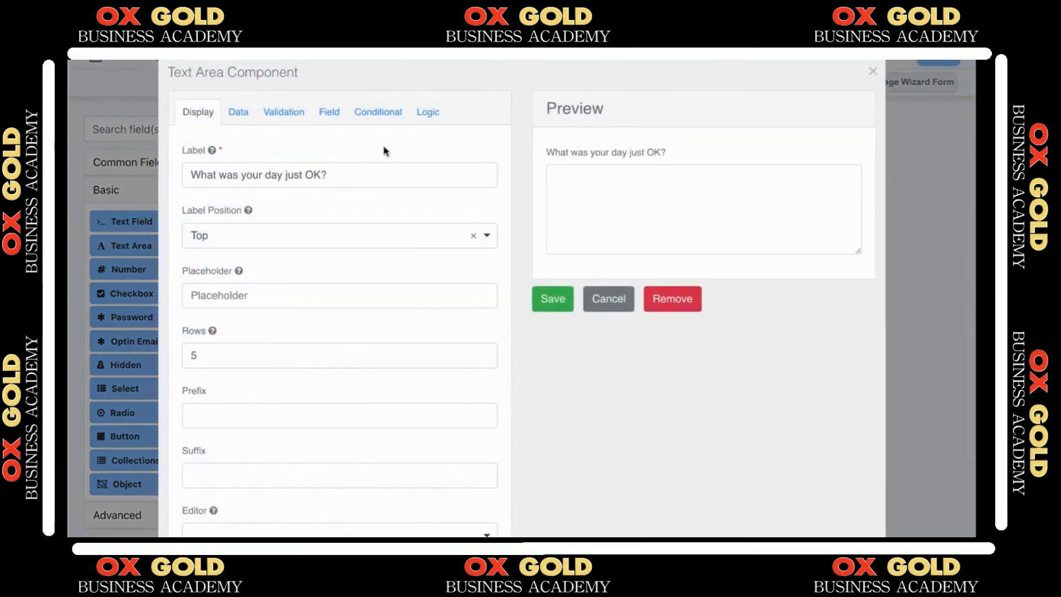
left_click(370, 116)
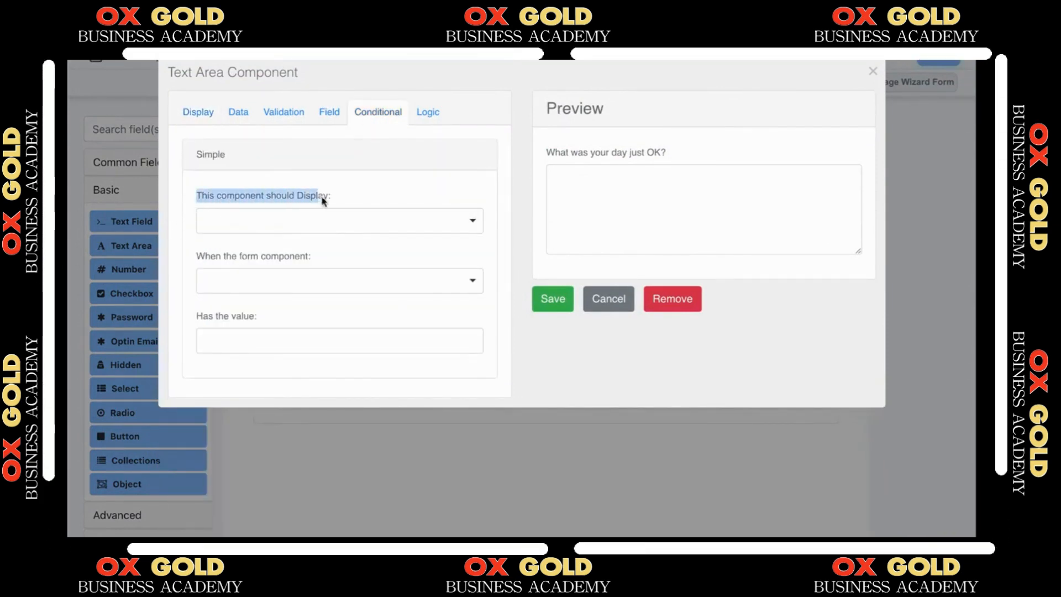
left_click(326, 219)
left_click(260, 273)
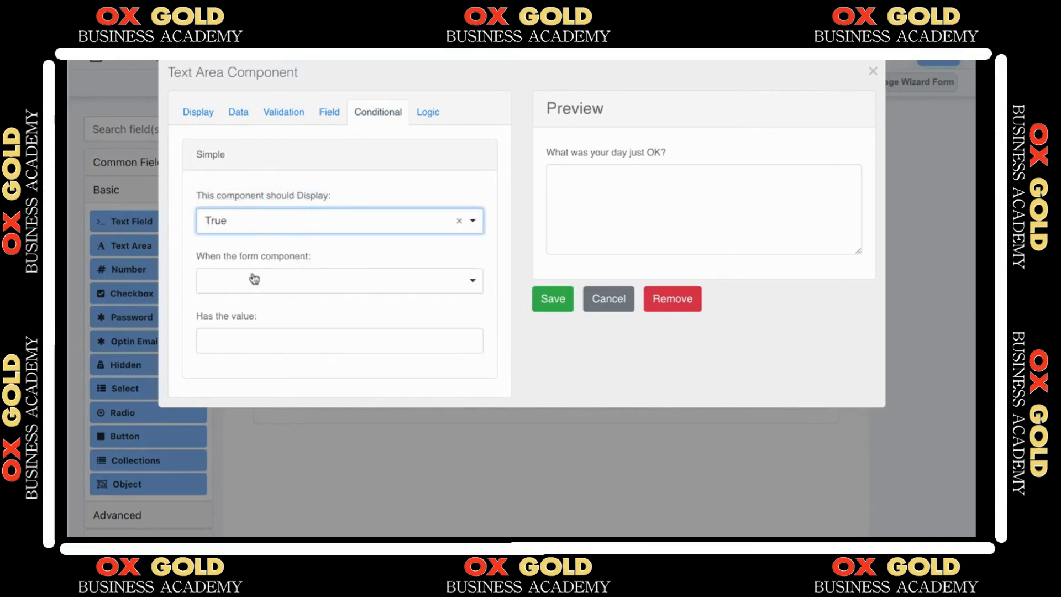
left_click(254, 279)
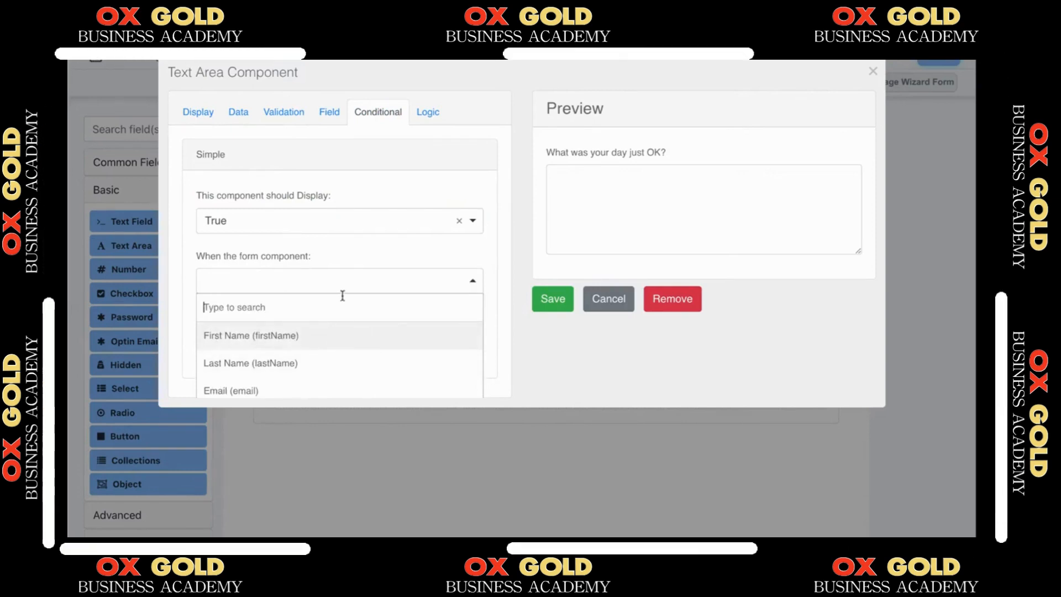
type("h")
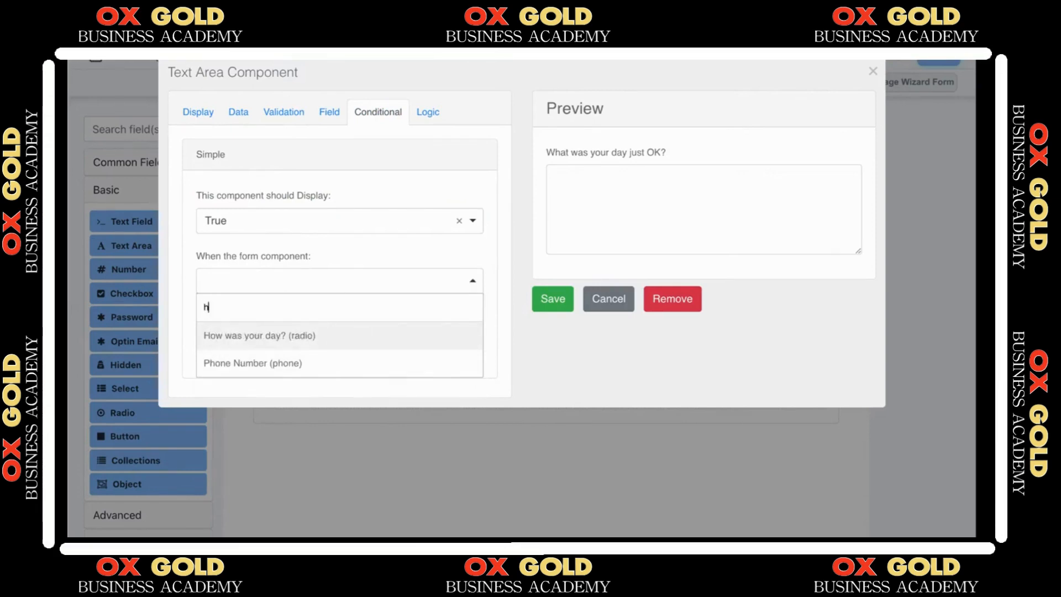
type("o")
left_click(313, 335)
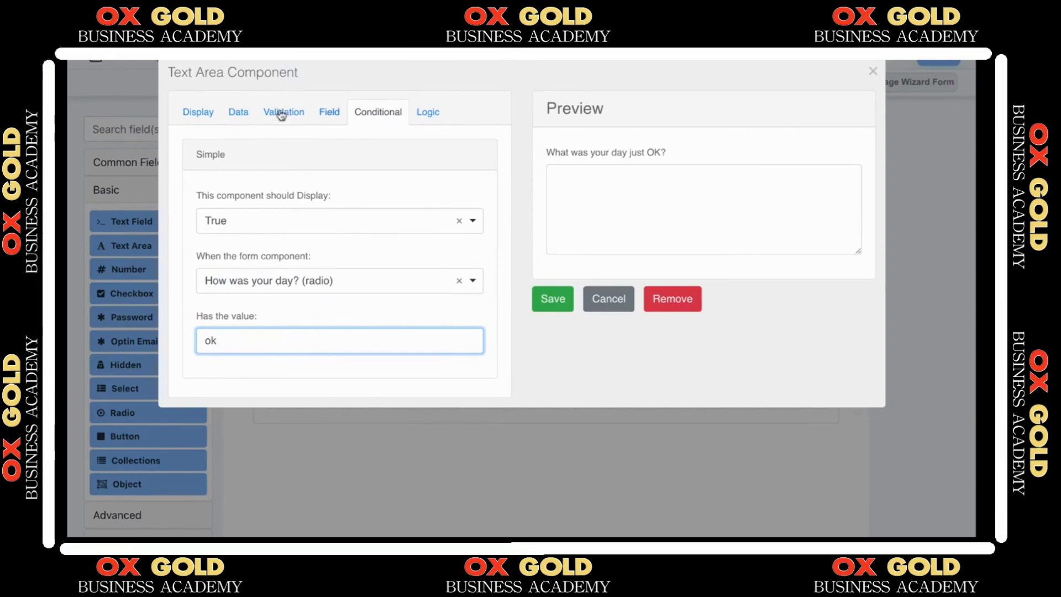
Enable the Hidden option for the text area, recheck its display condition and save the component
left_click(199, 114)
scroll(289, 213, "down", 4)
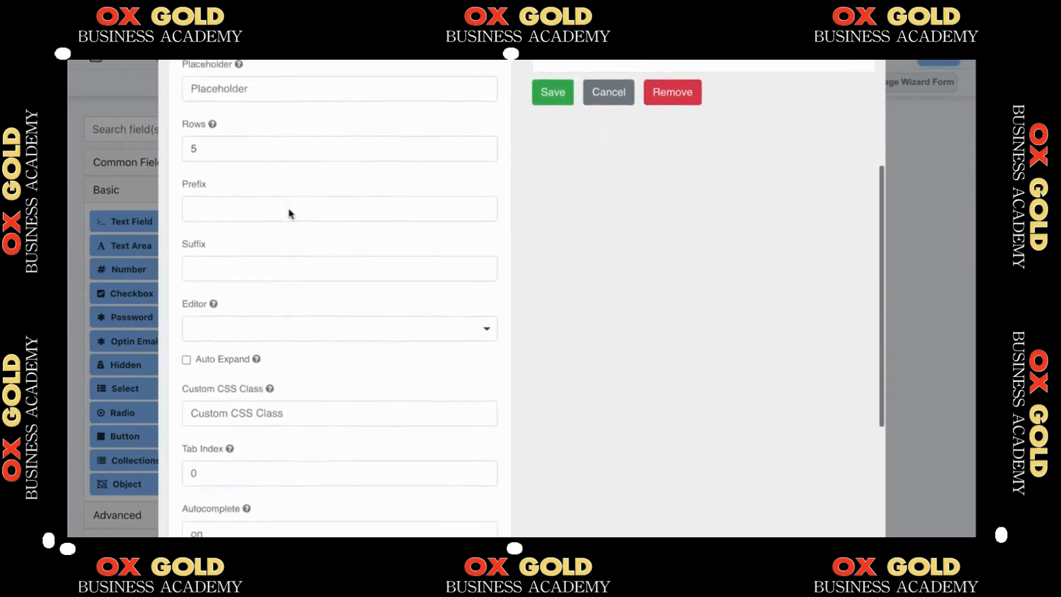
scroll(289, 213, "down", 4)
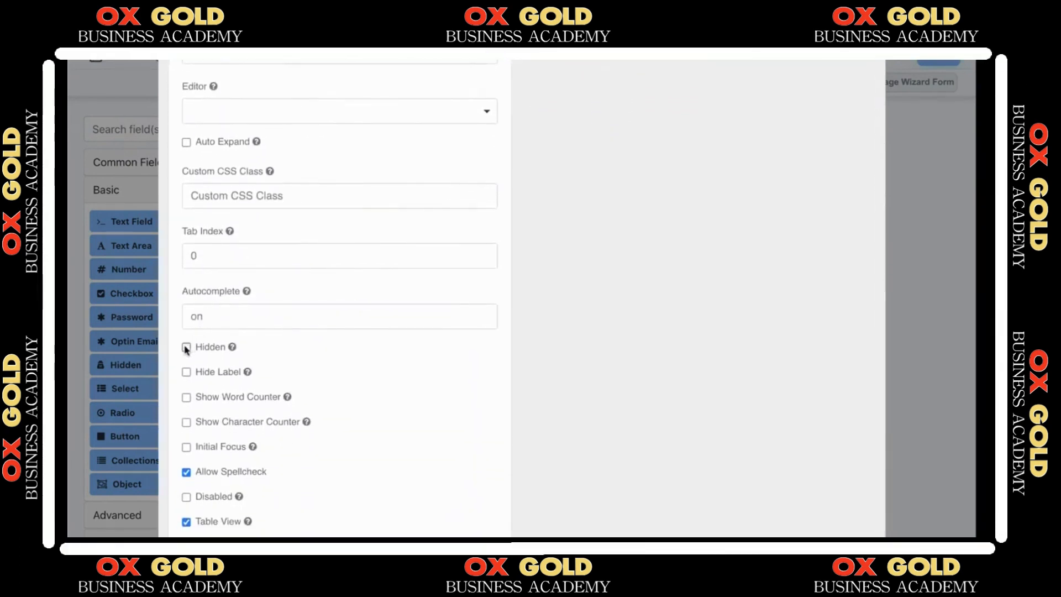
left_click(186, 348)
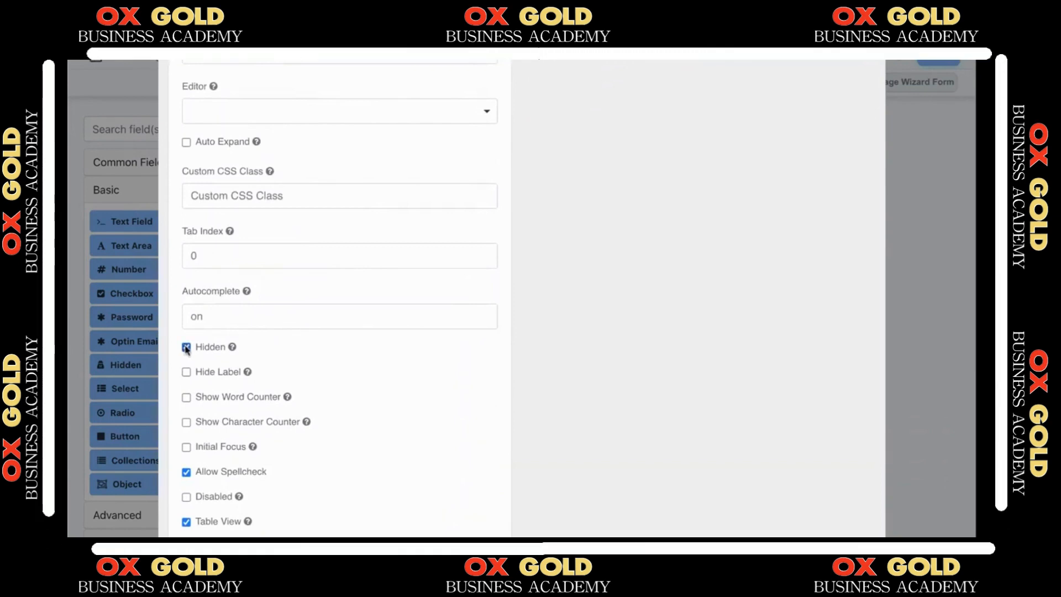
scroll(188, 348, "up", 8)
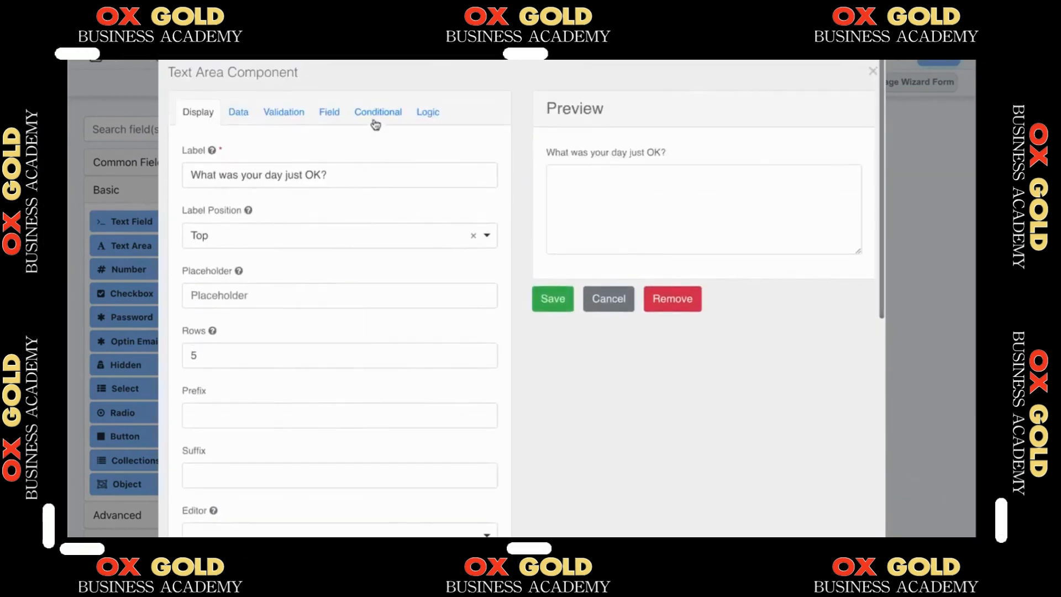
left_click(377, 111)
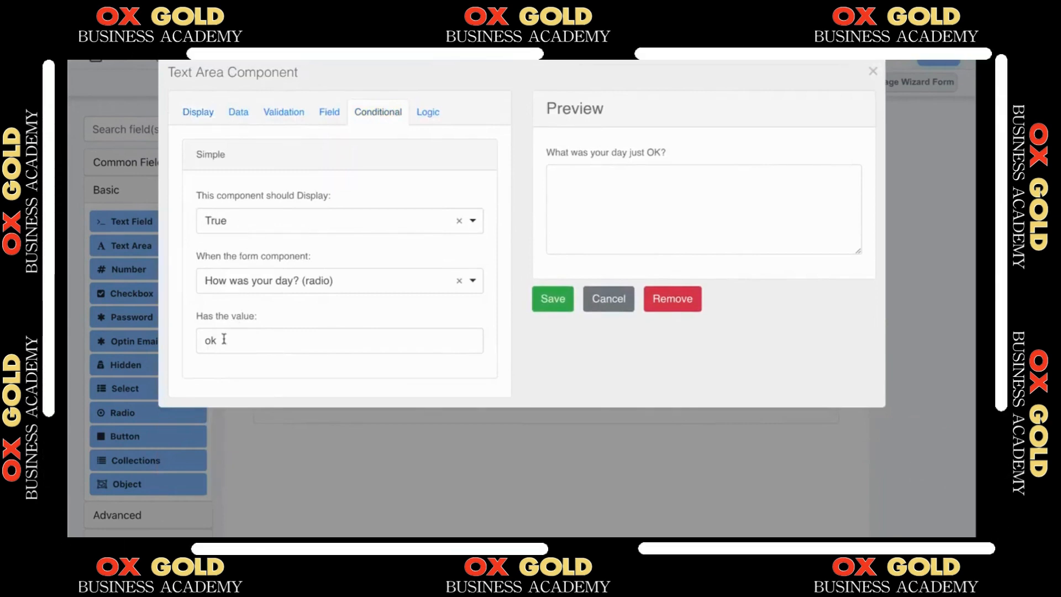
left_click(553, 299)
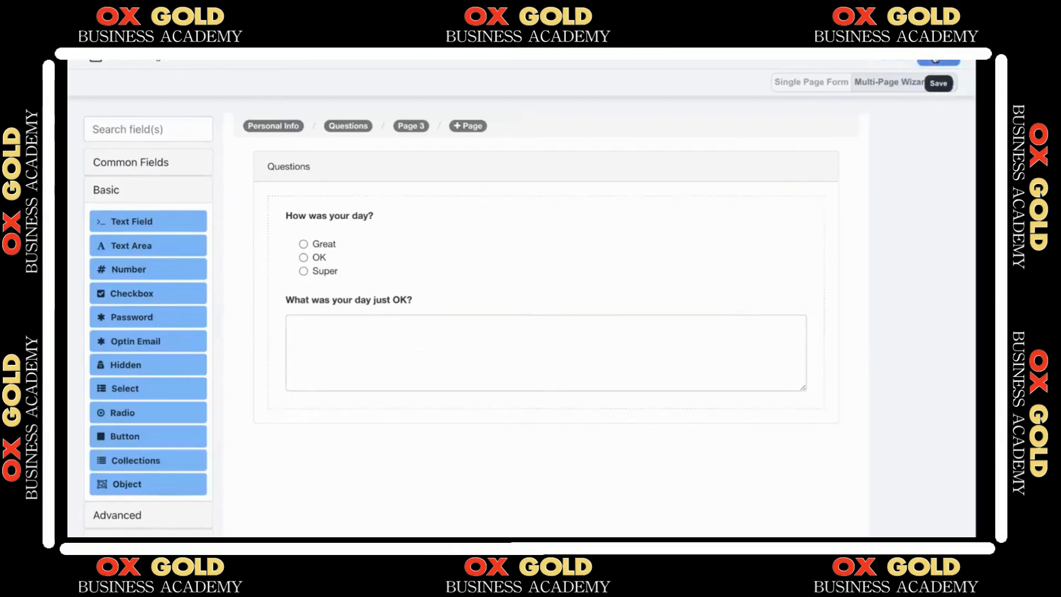
Save the form and open its preview
left_click(935, 61)
left_click(684, 435)
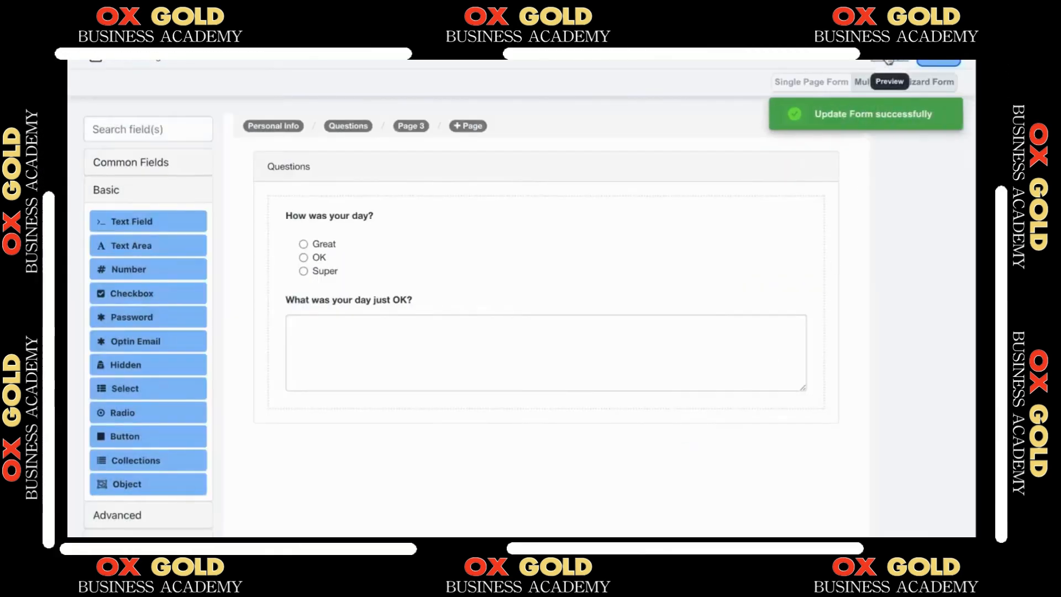
left_click(888, 61)
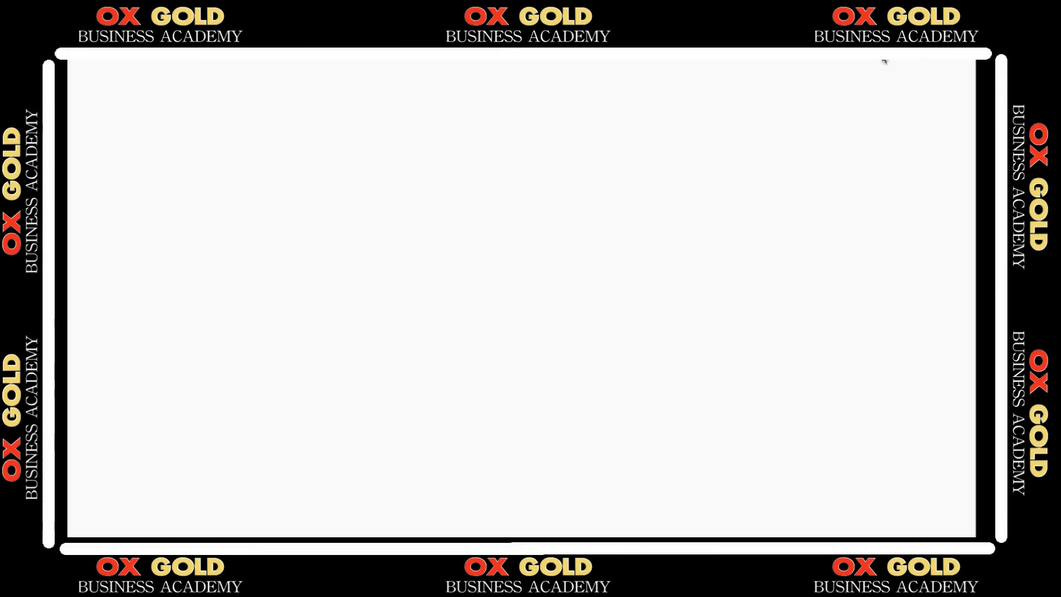
Enter a first name, advance to the questions page and test the conditional text area by answering Great and OK
left_click(435, 124)
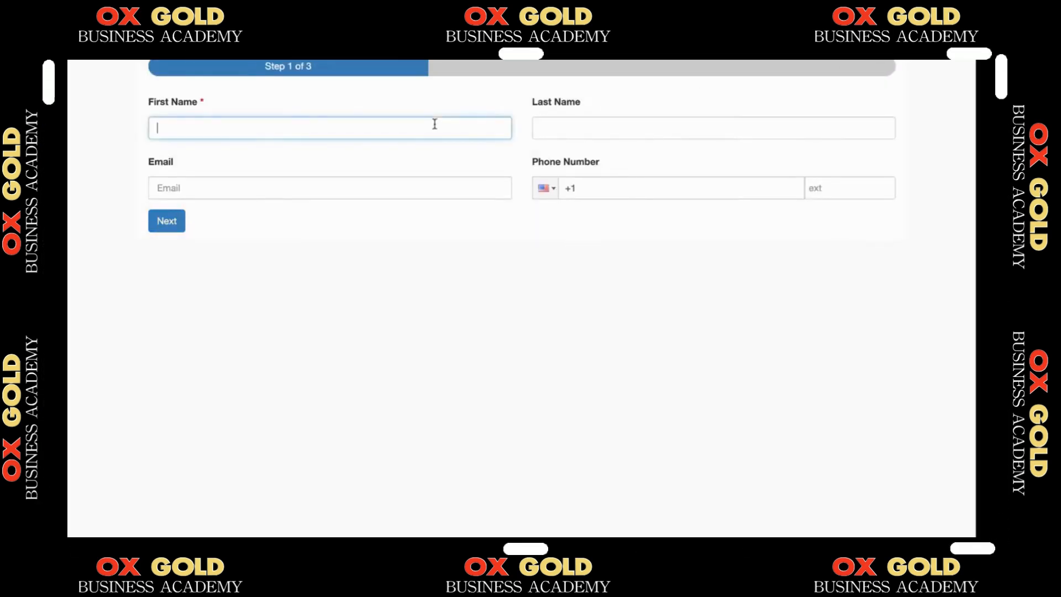
type("Joe")
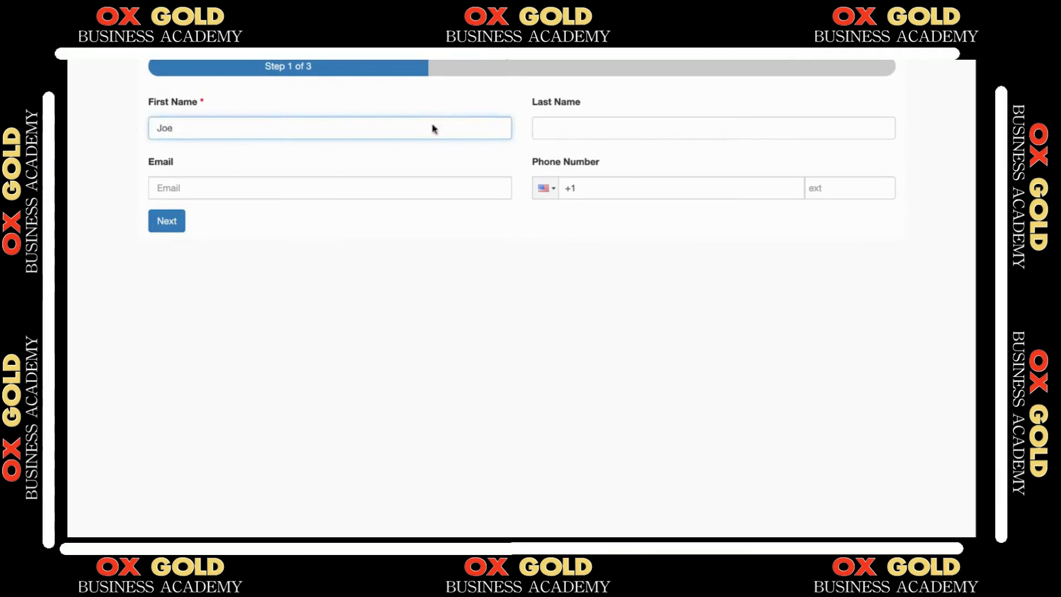
left_click(169, 223)
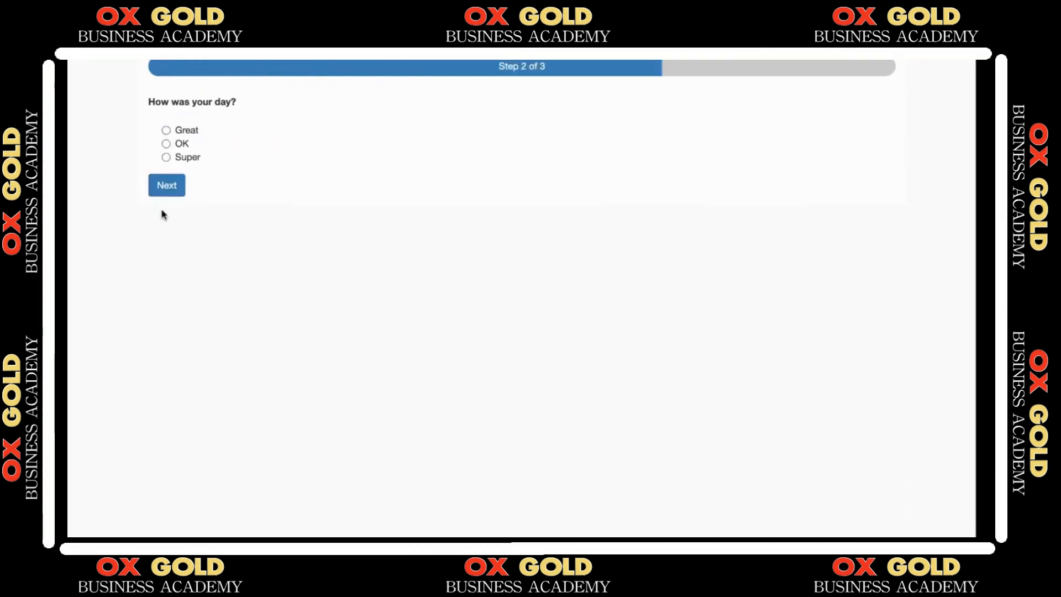
left_click(166, 130)
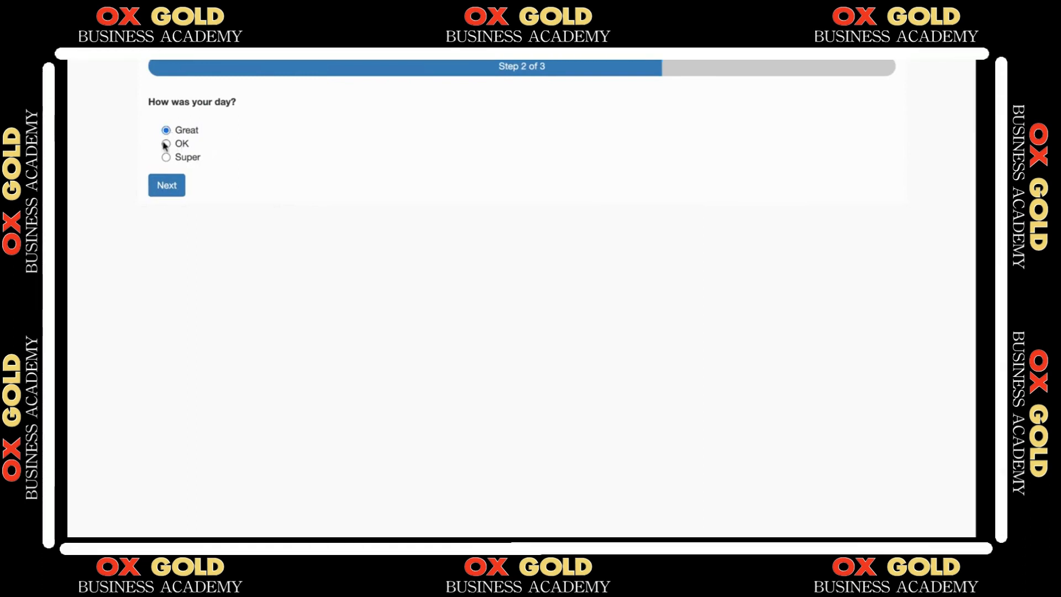
left_click(165, 145)
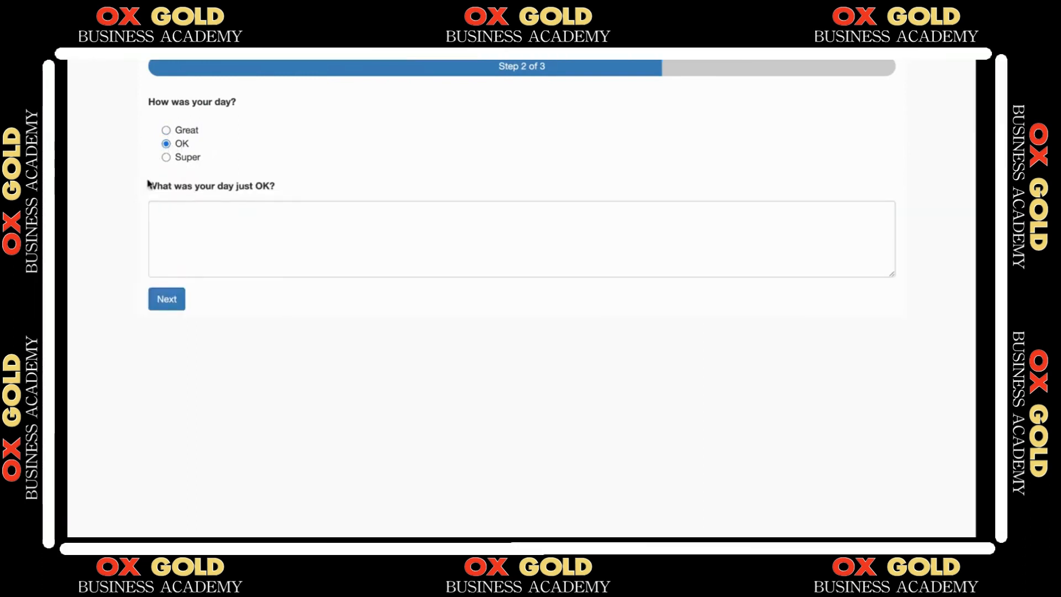
left_click_drag(148, 184, 286, 189)
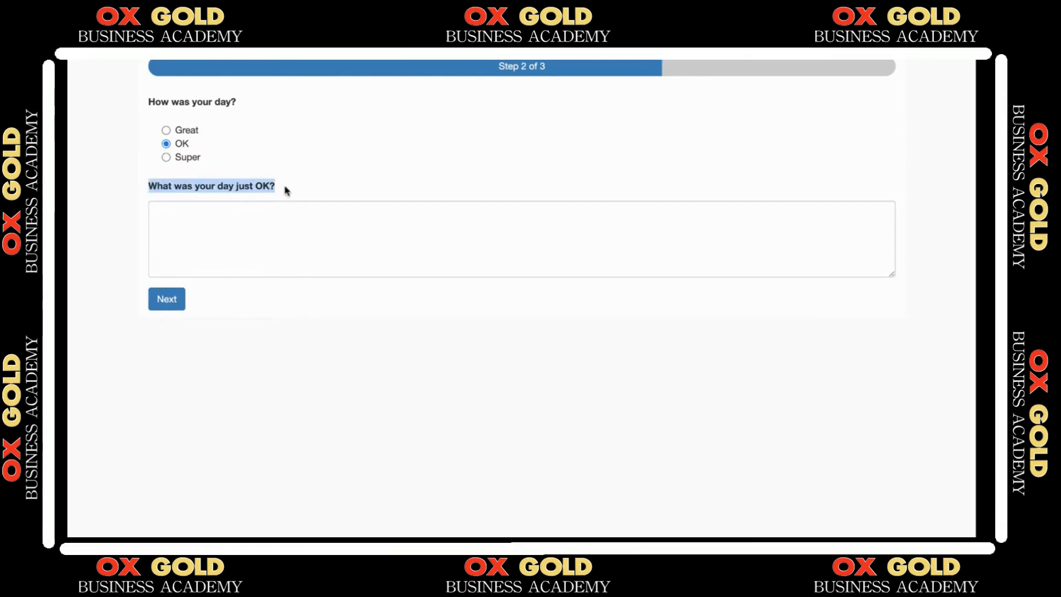
left_click(286, 190)
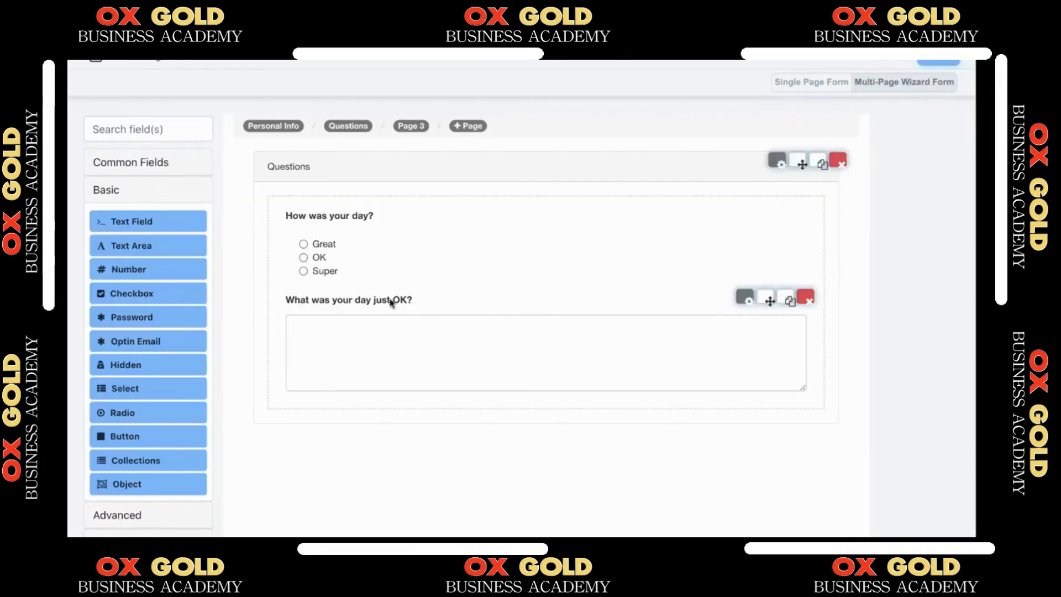
Add a Well, a Panel and a Field Set between the radio question and the text area
left_click(177, 193)
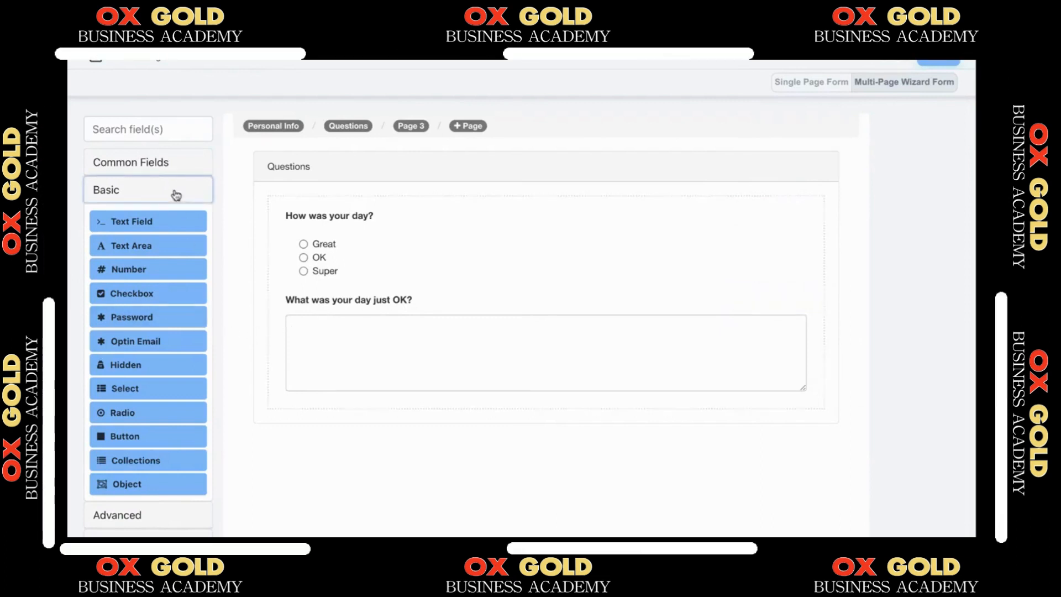
left_click(149, 541)
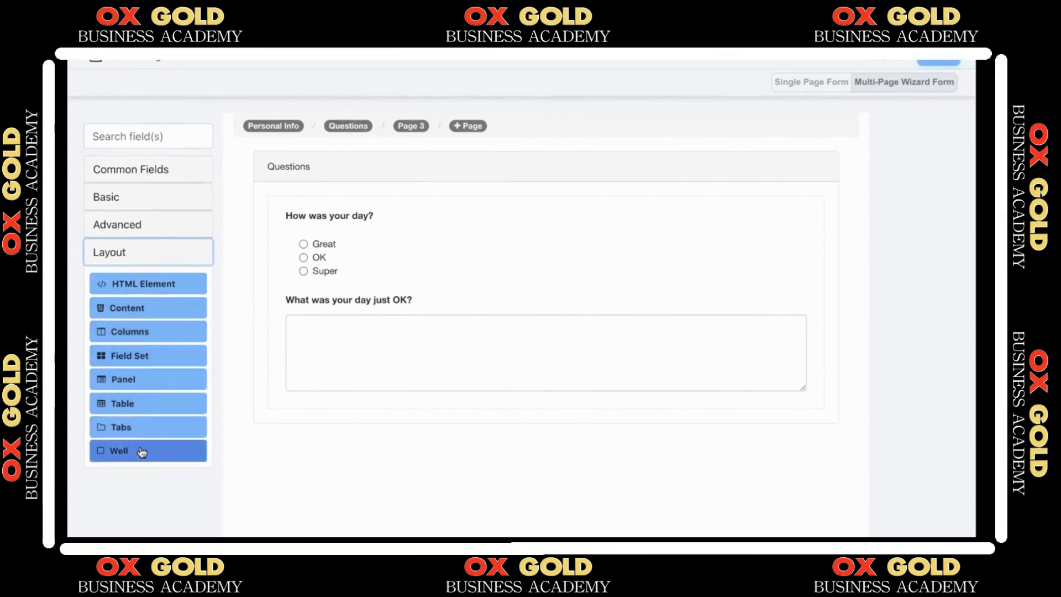
left_click_drag(140, 454, 361, 290)
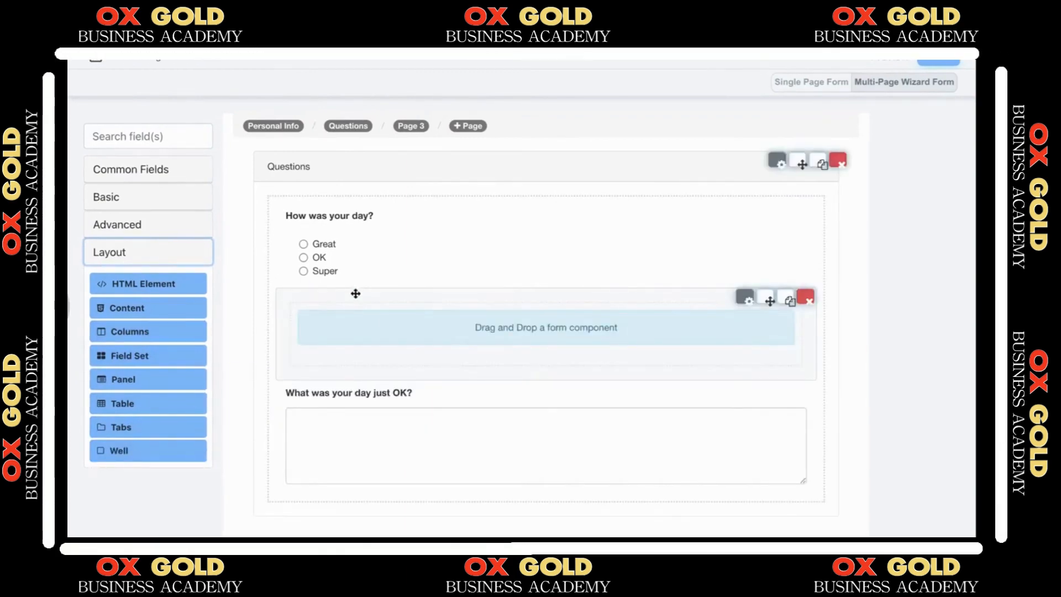
left_click_drag(168, 381, 398, 290)
left_click_drag(161, 356, 495, 297)
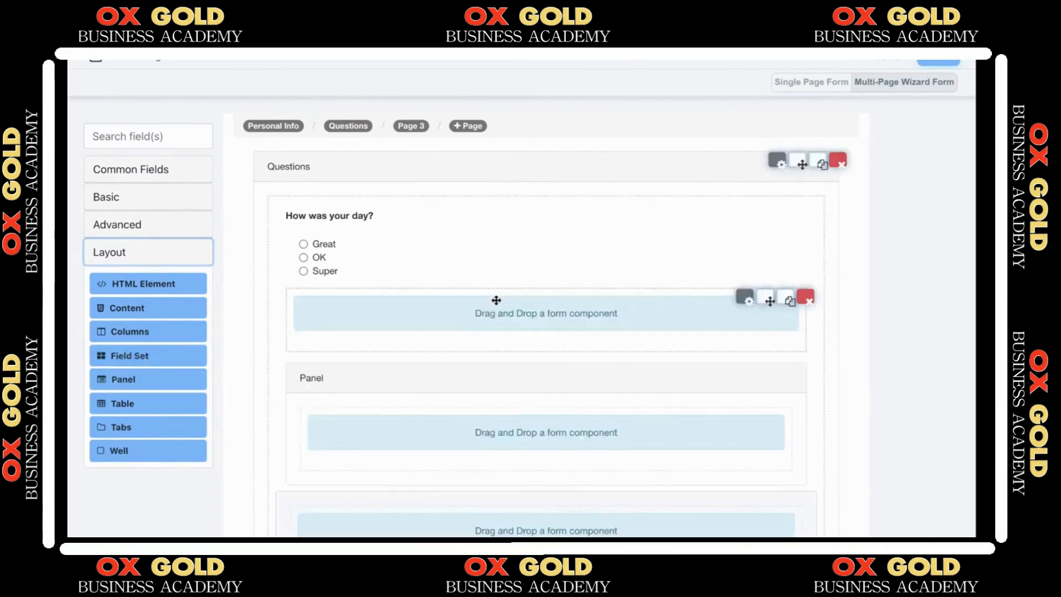
scroll(496, 300, "down", 2)
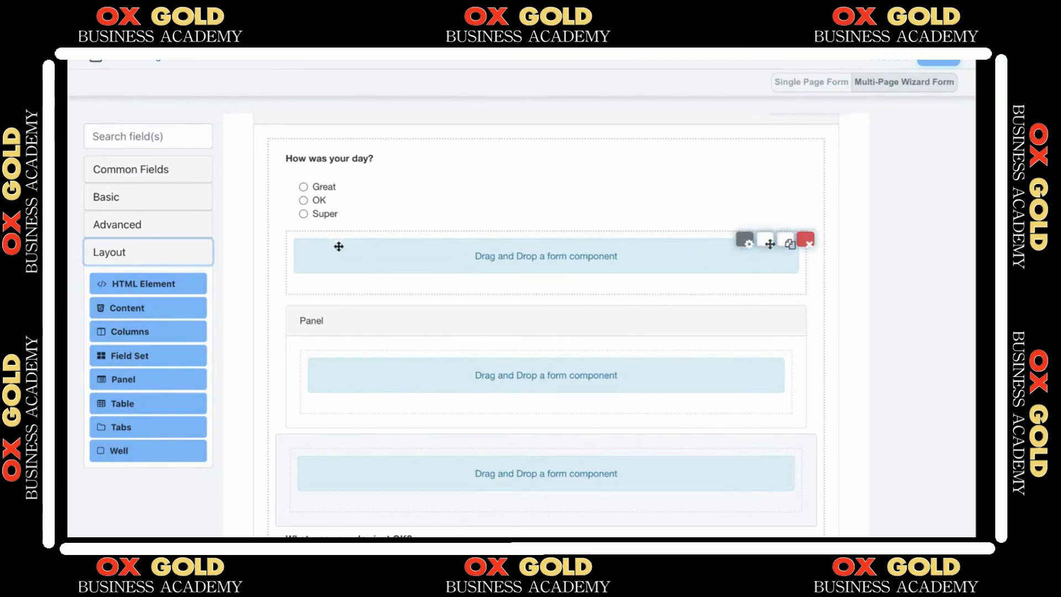
Place a First Name field inside each of the three layout containers: the field set, the panel and the well
left_click(186, 171)
left_click_drag(173, 201, 428, 263)
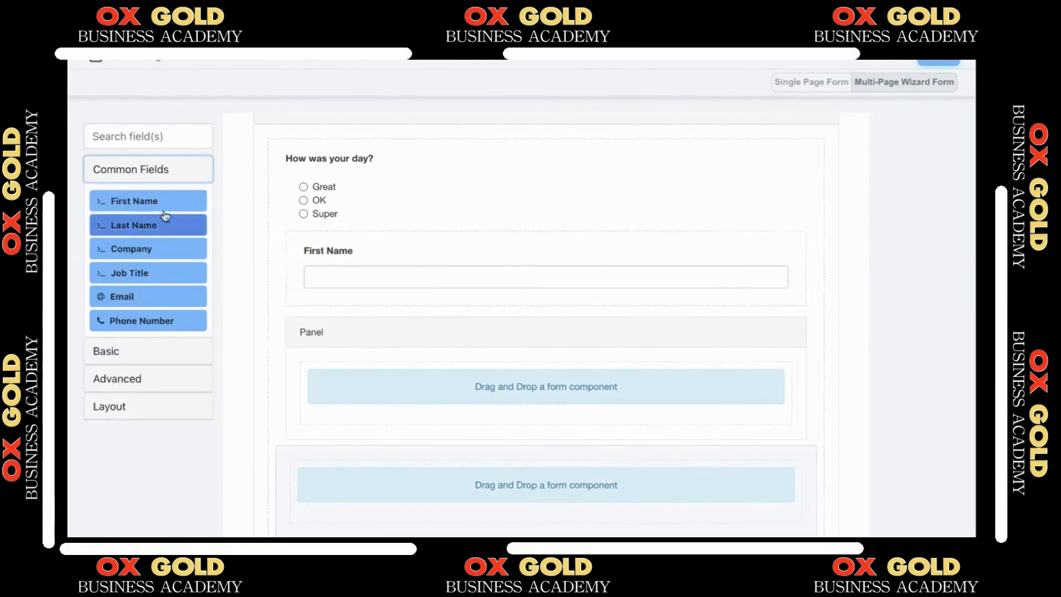
left_click_drag(165, 212, 408, 396)
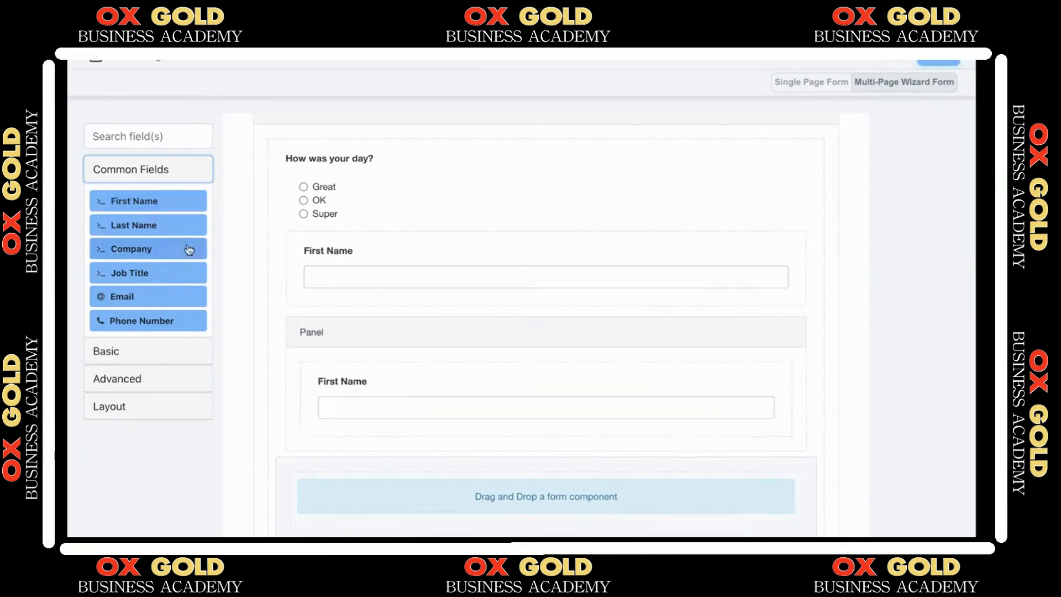
left_click_drag(171, 209, 446, 506)
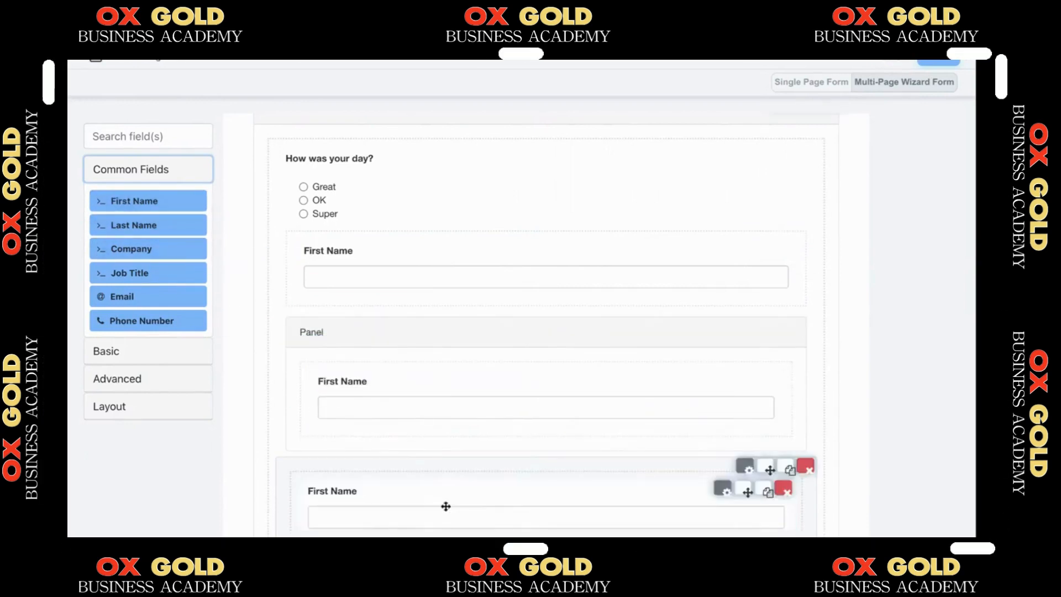
Save the form with its new layout containers and open the preview again
left_click(925, 67)
left_click(679, 428)
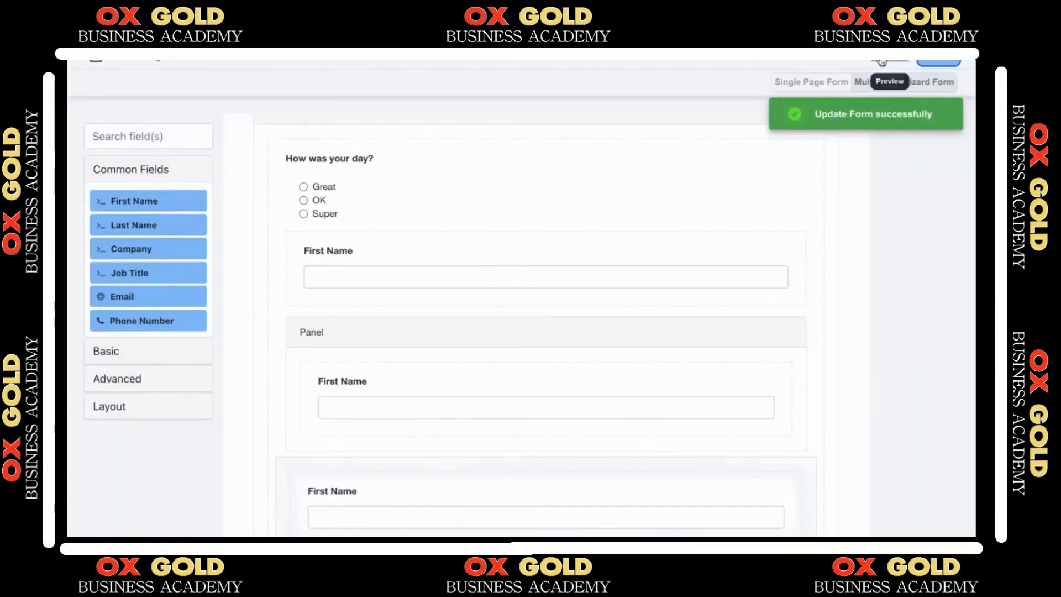
left_click(882, 62)
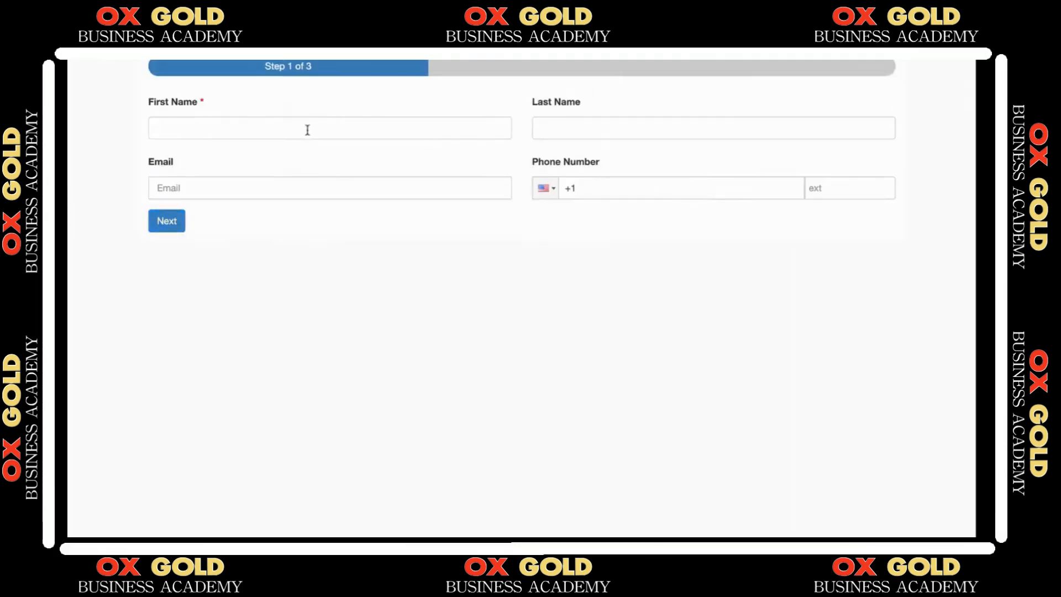
Fill in the required first name, advance to the questions page and compare how the field set, panel and well look
left_click(308, 130)
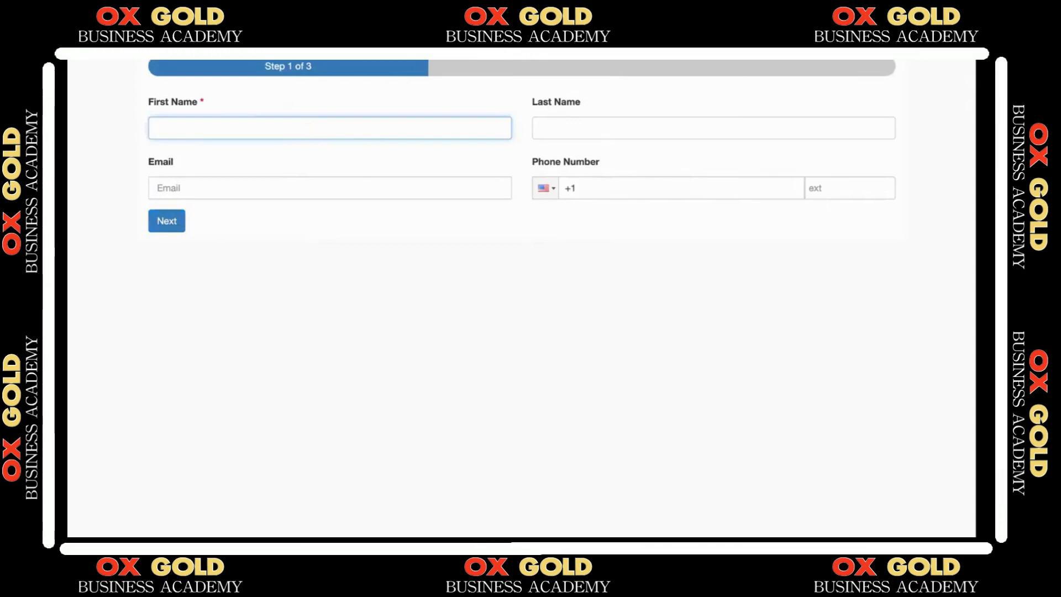
key("Return")
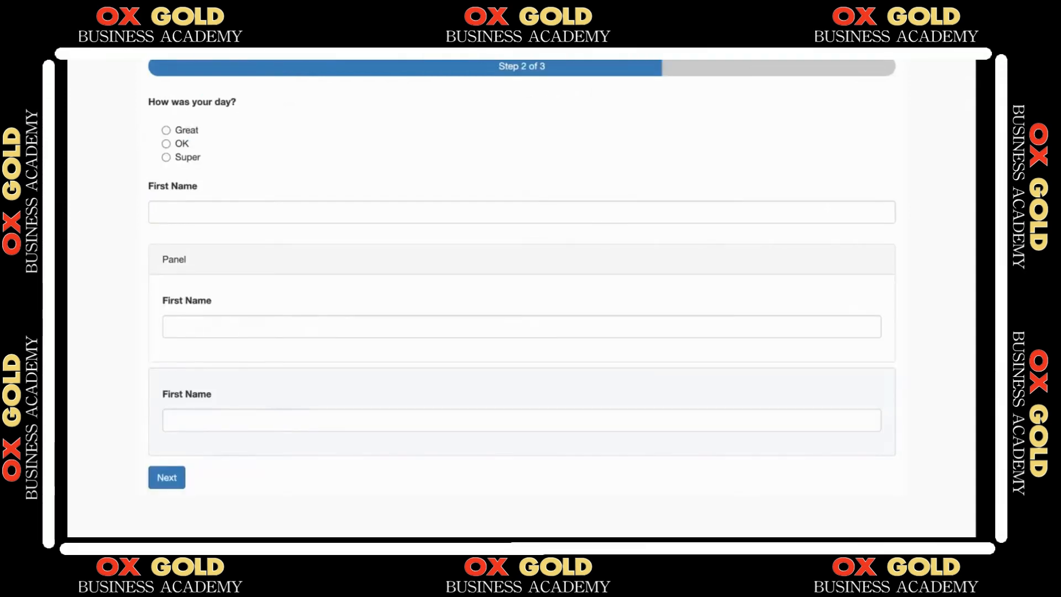
left_click_drag(149, 184, 225, 185)
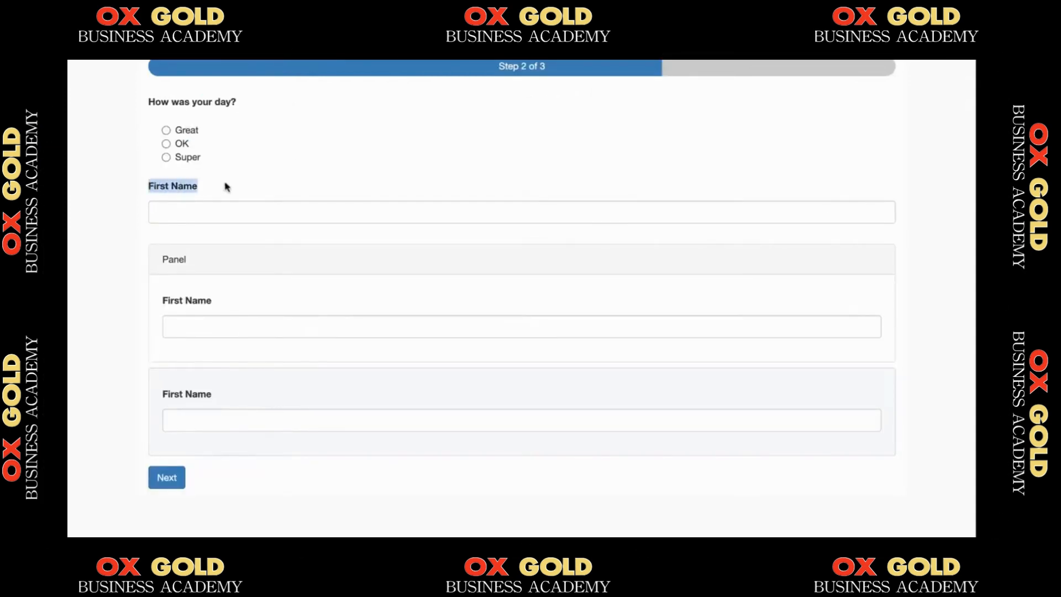
left_click(167, 186)
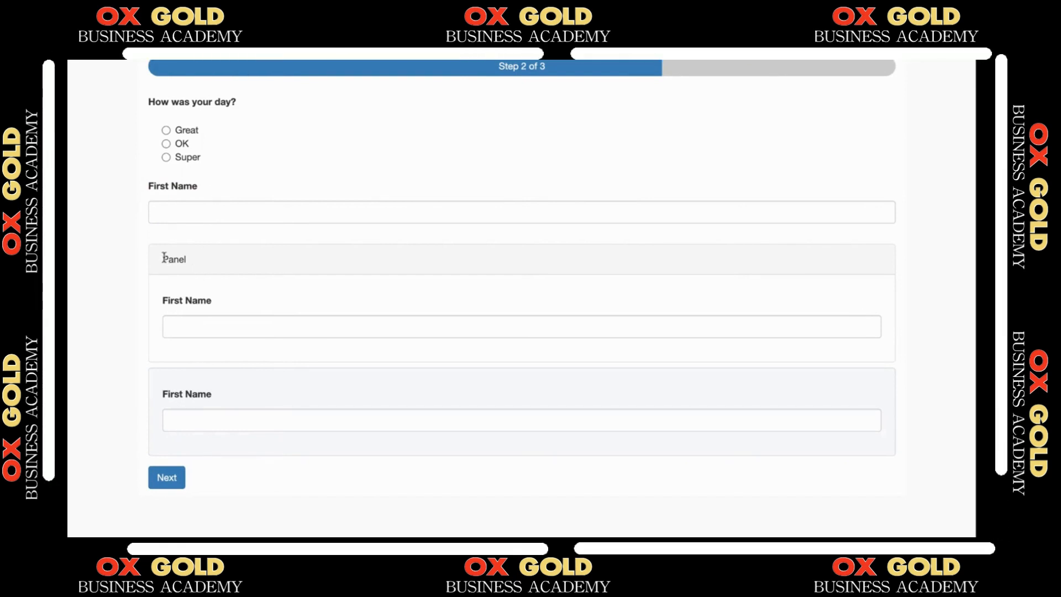
Examine the panel's title, the radio question and the label inside the shaded well on the previewed questions page
left_click_drag(164, 258, 204, 265)
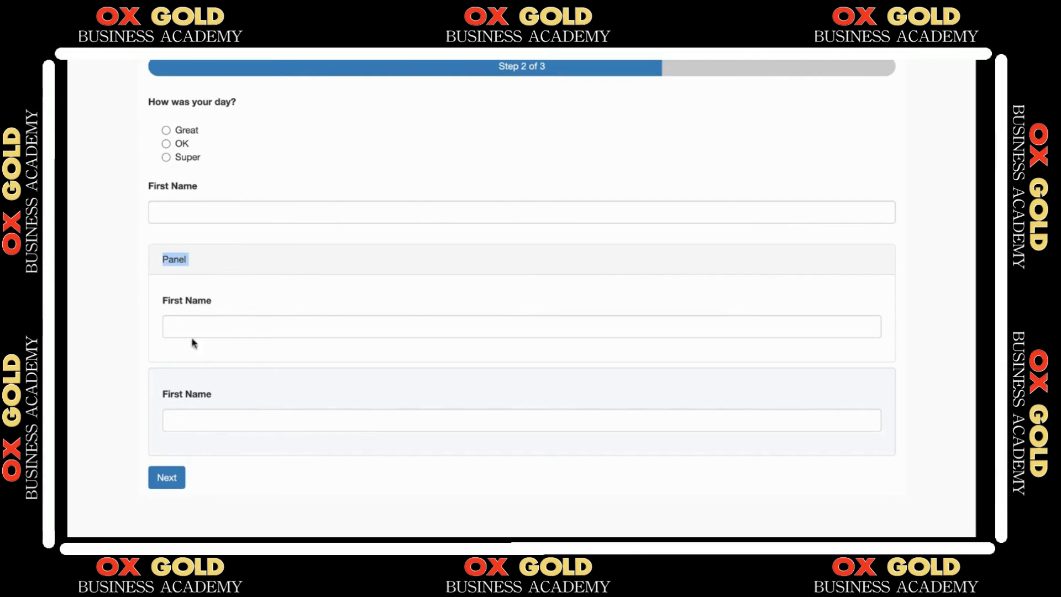
left_click_drag(163, 393, 187, 390)
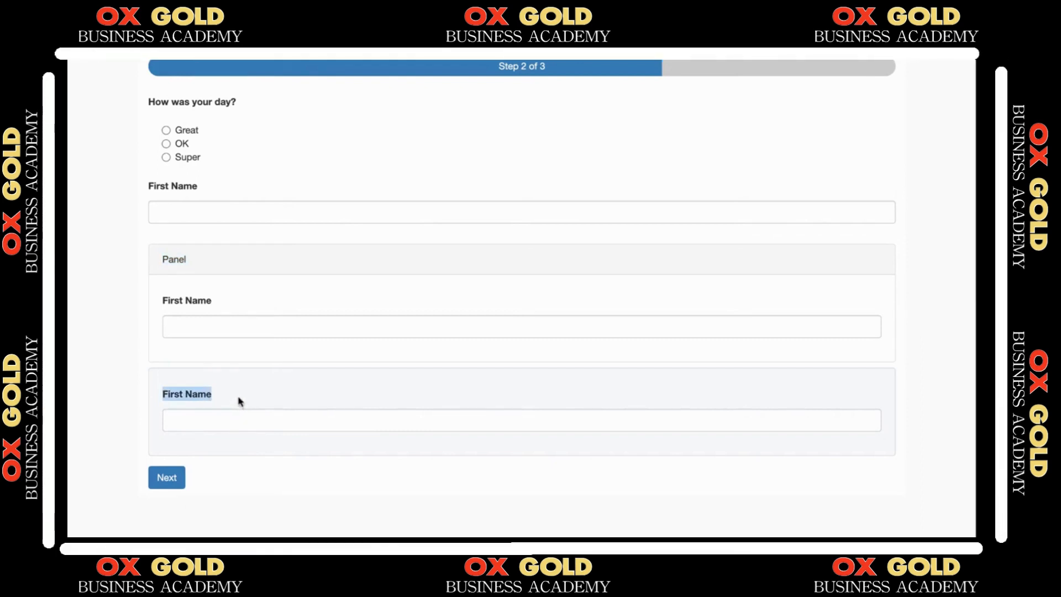
left_click_drag(150, 101, 236, 104)
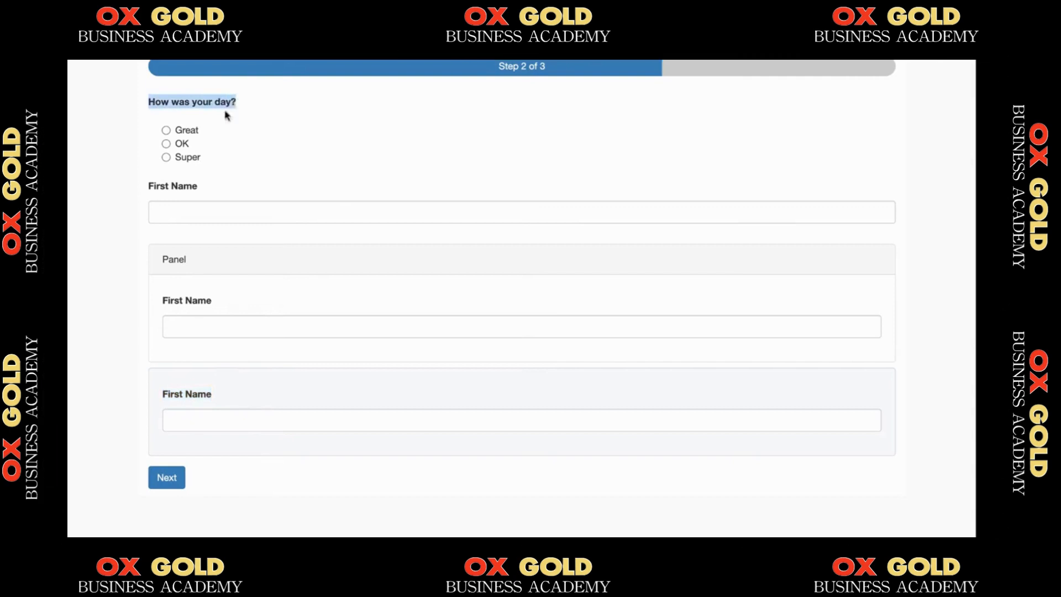
left_click_drag(159, 391, 202, 402)
left_click(161, 392)
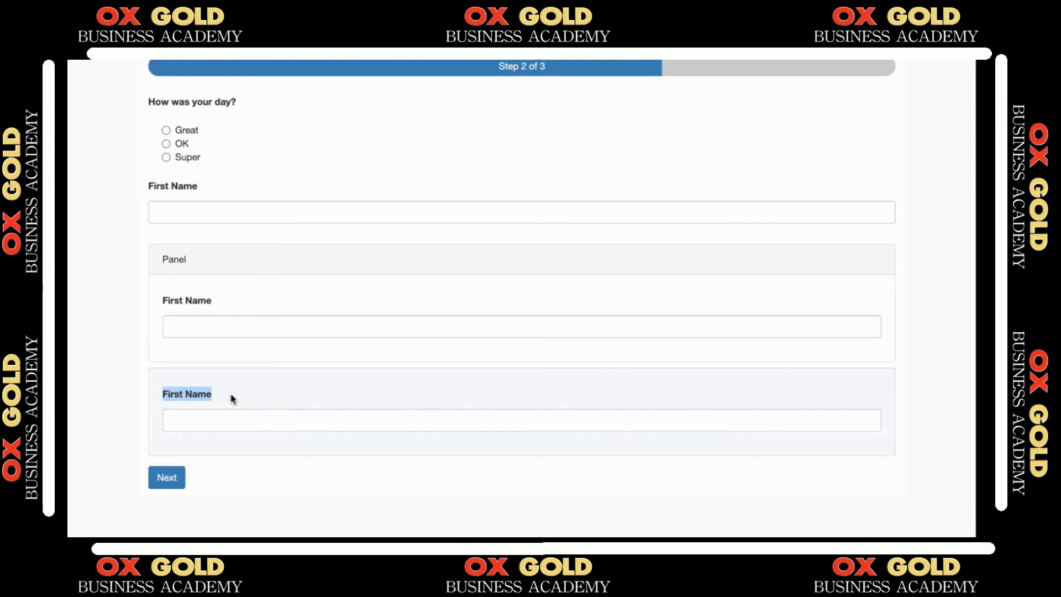
left_click(231, 396)
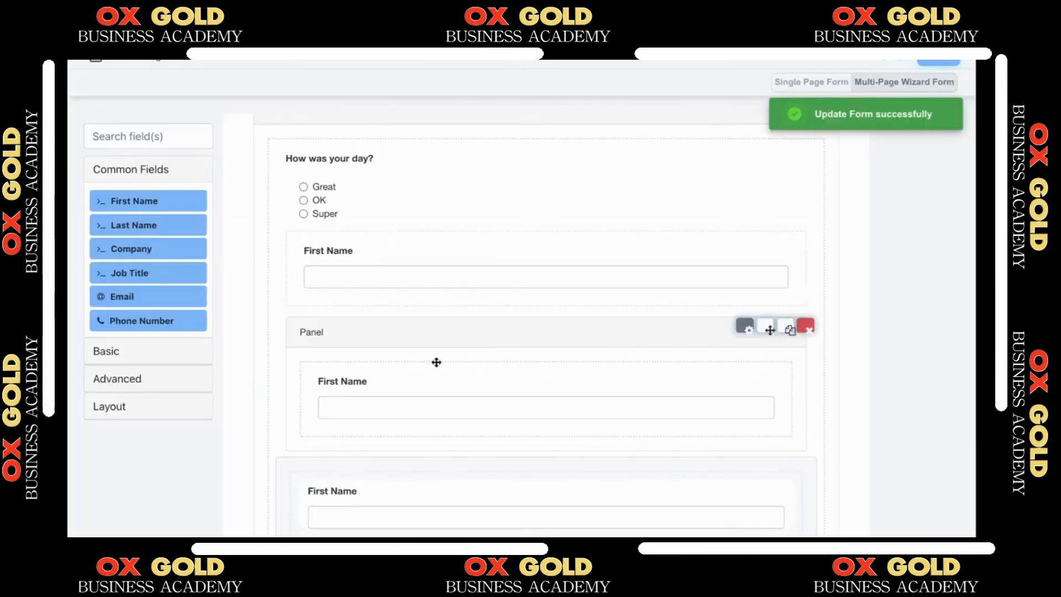
Delete the First Name field from the well, and remove the panel and the field set together with their contents
scroll(438, 358, "down", 2)
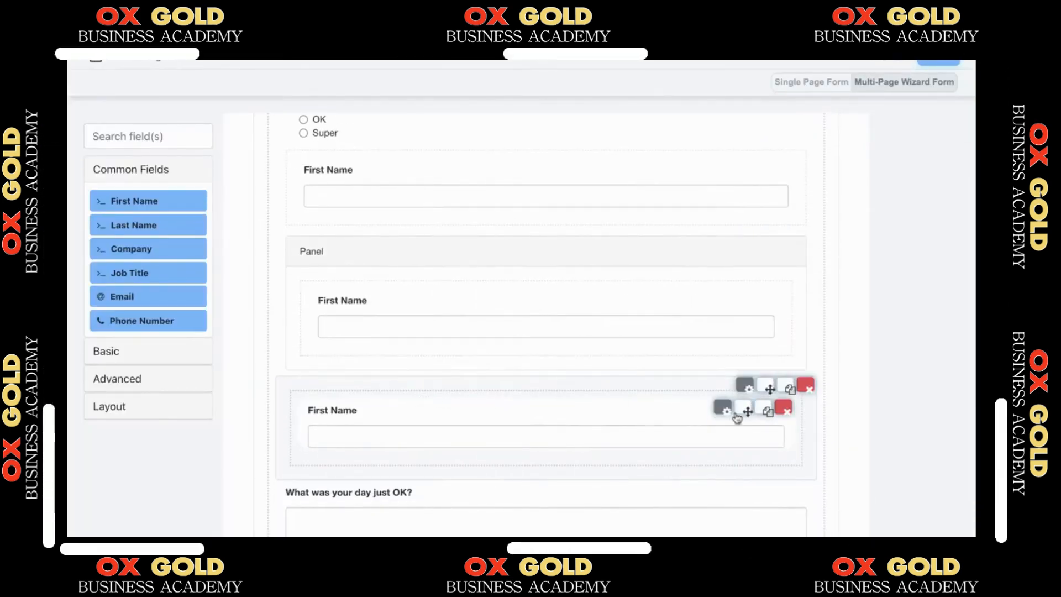
left_click(783, 409)
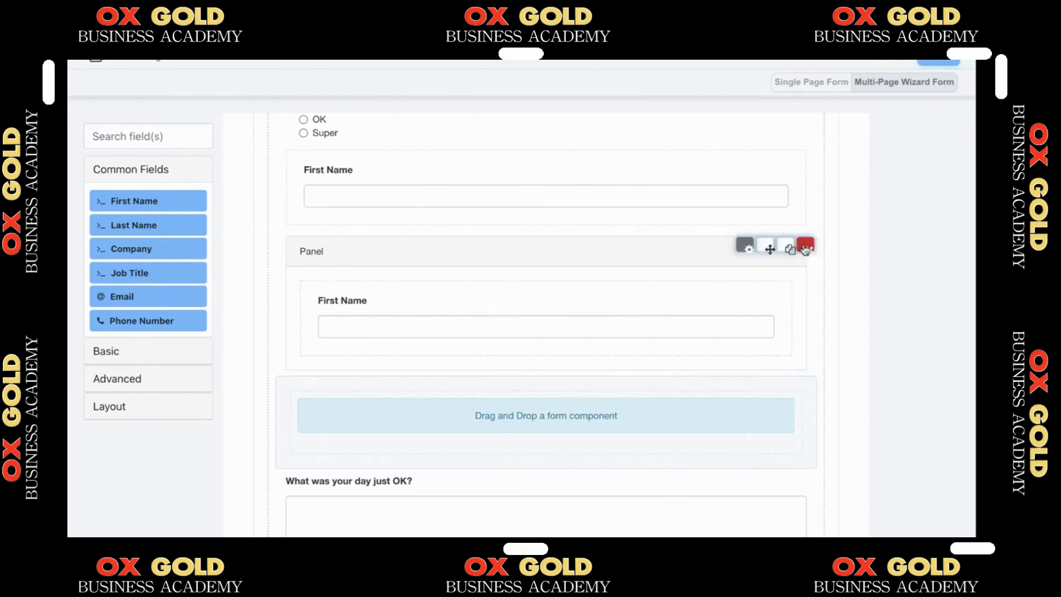
left_click(804, 248)
left_click(638, 120)
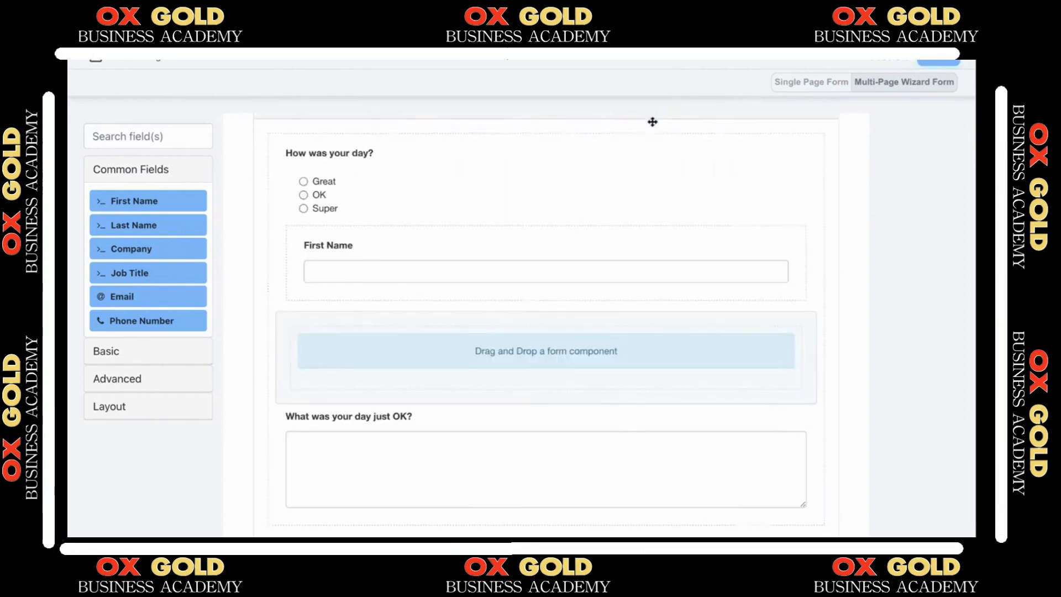
left_click(805, 240)
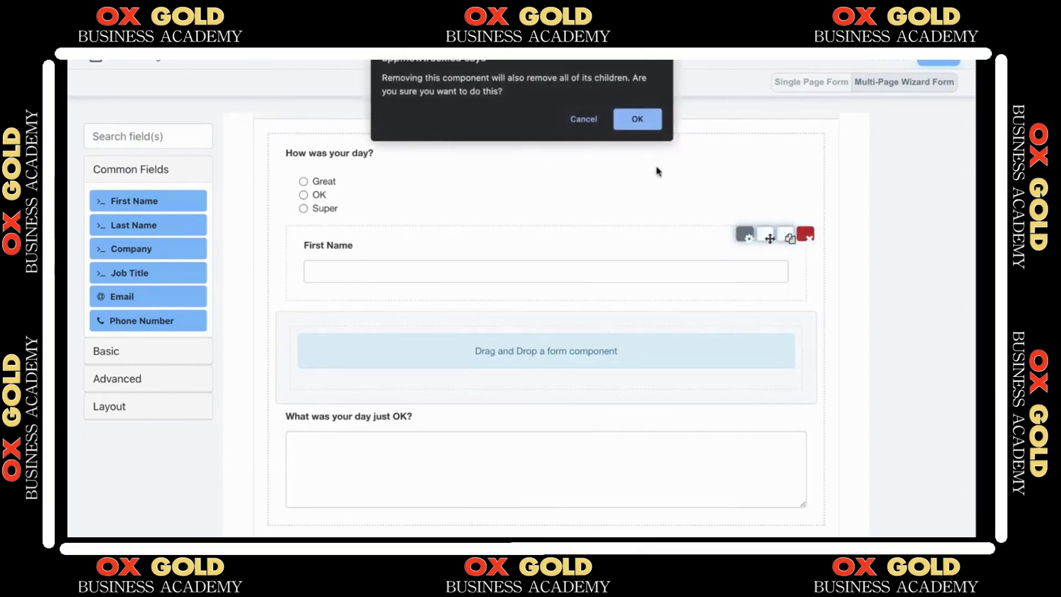
left_click(637, 120)
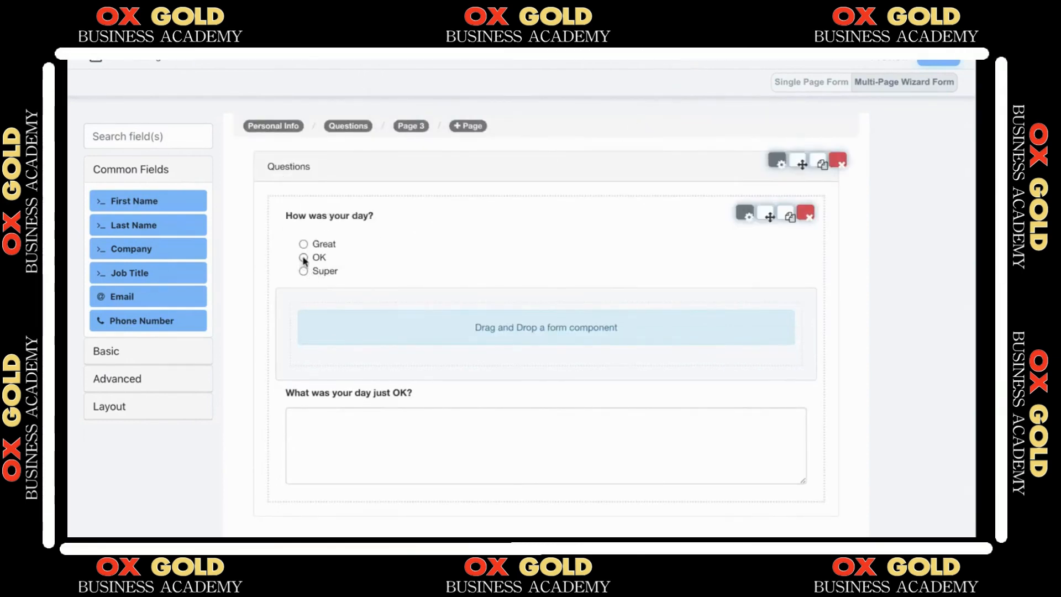
Move the "What was your day just OK?" text area into the well and add a Survey component below it
left_click_drag(360, 395, 362, 314)
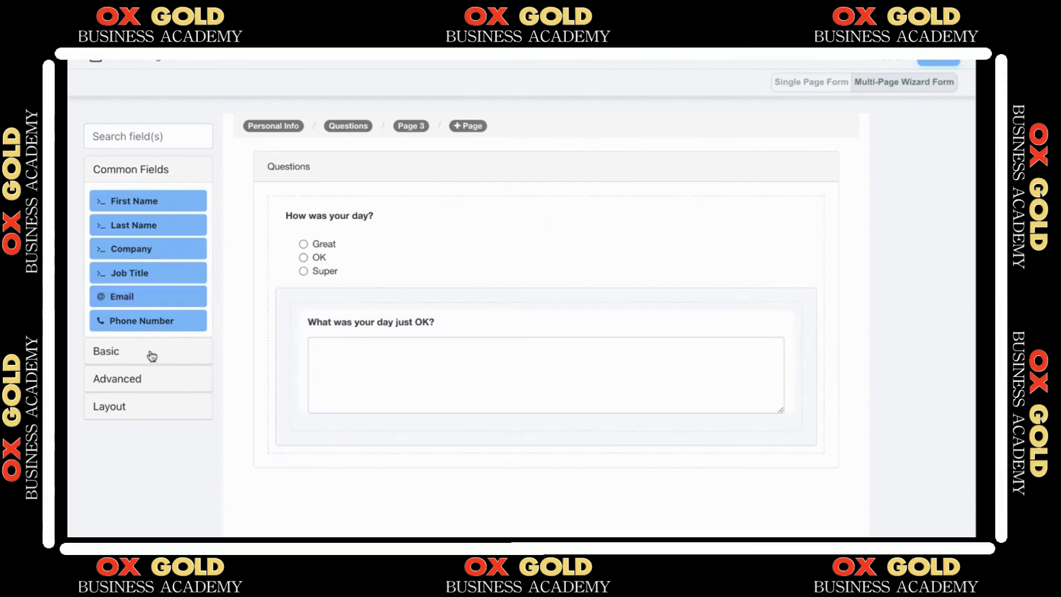
left_click(158, 138)
type("sur")
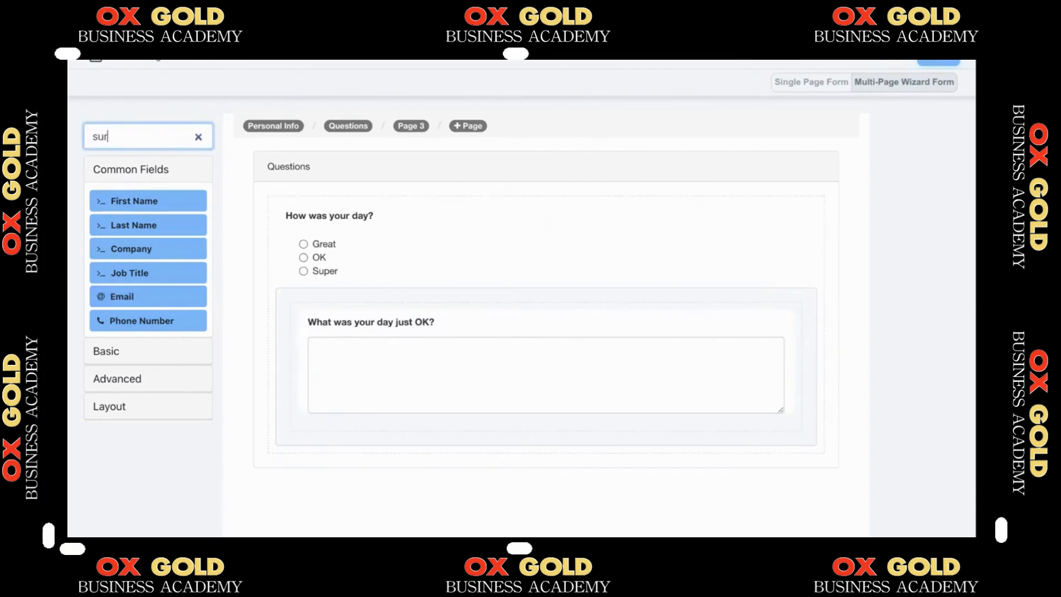
left_click_drag(107, 200, 397, 450)
left_click_drag(401, 439, 400, 439)
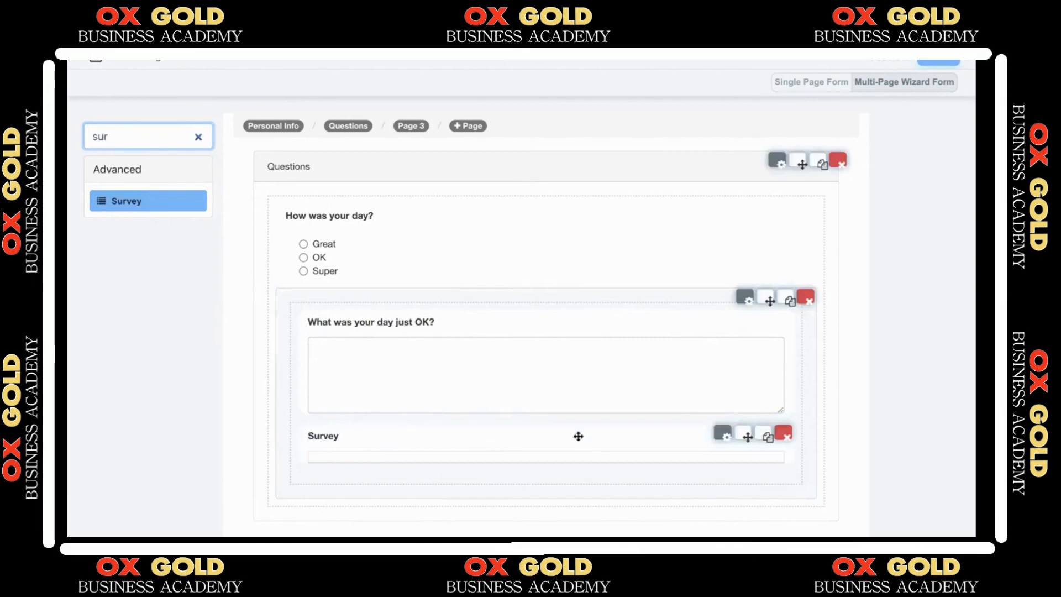
Enter two questions for the Survey component: "How Was the service?" and "How was the weather?"
left_click(721, 436)
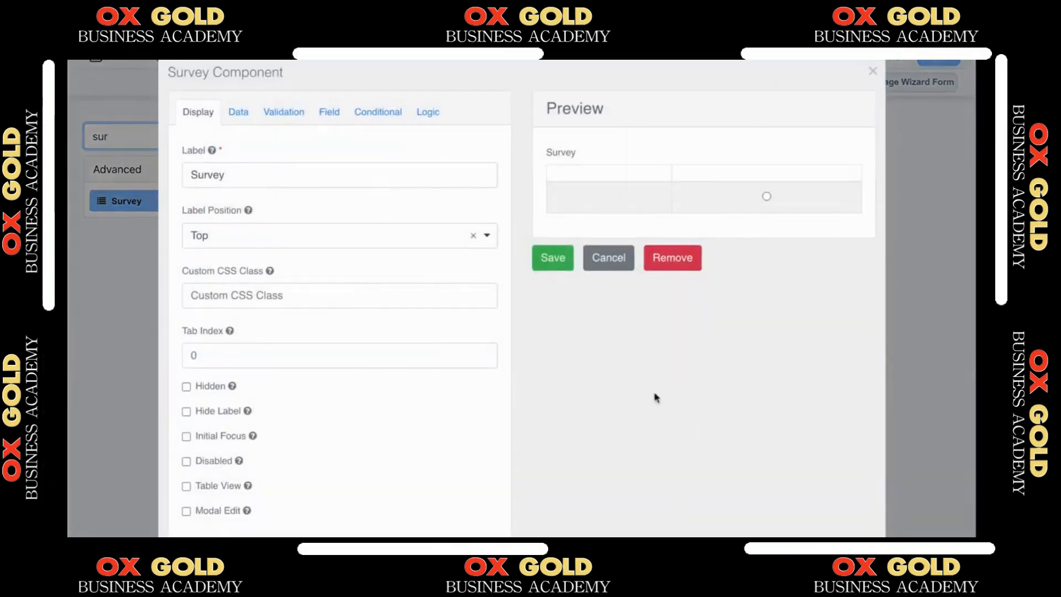
double_click(286, 170)
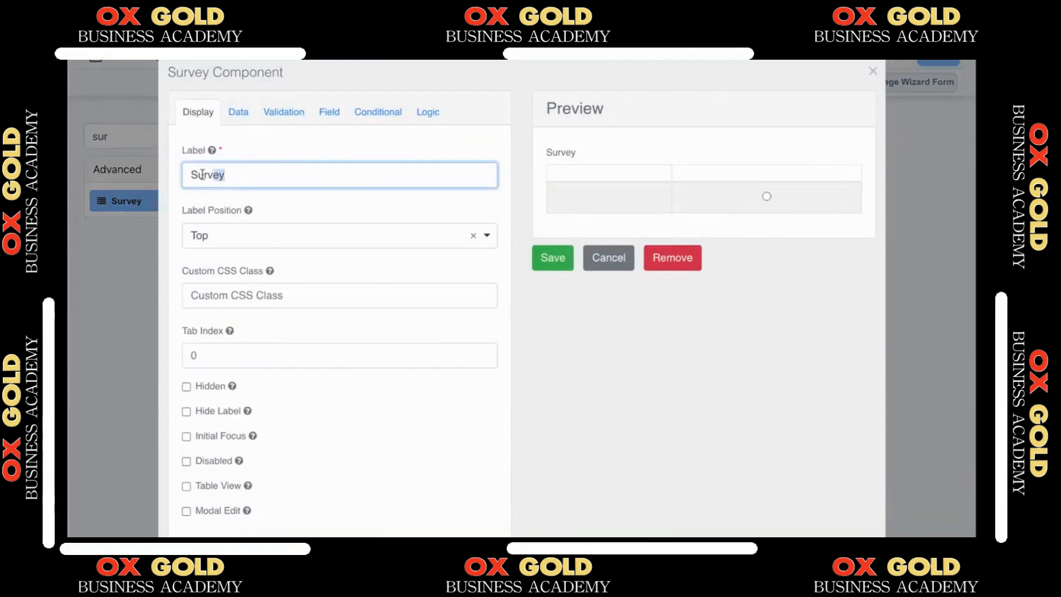
left_click(238, 113)
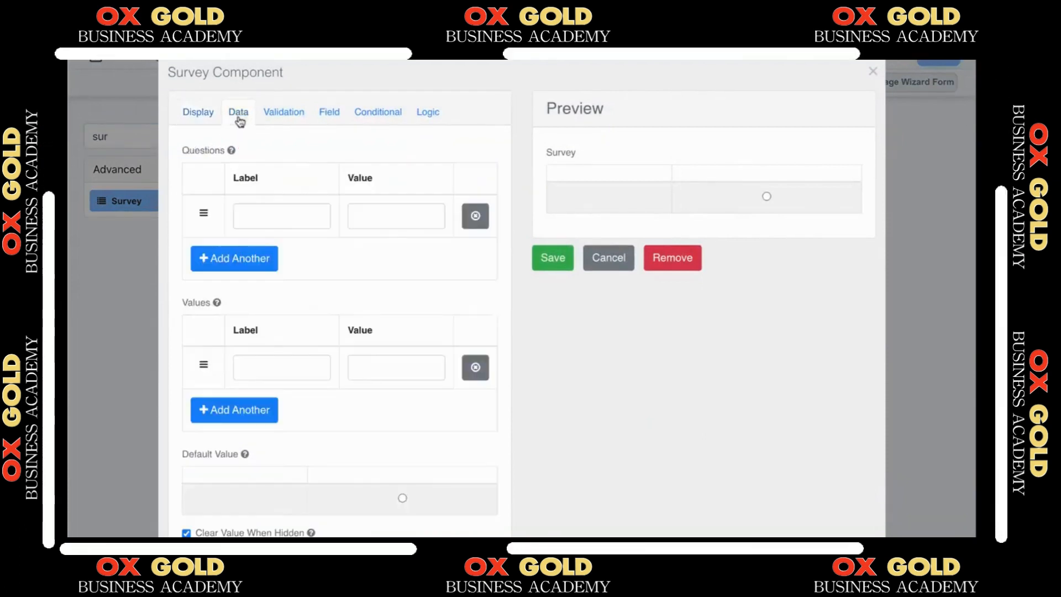
left_click(257, 214)
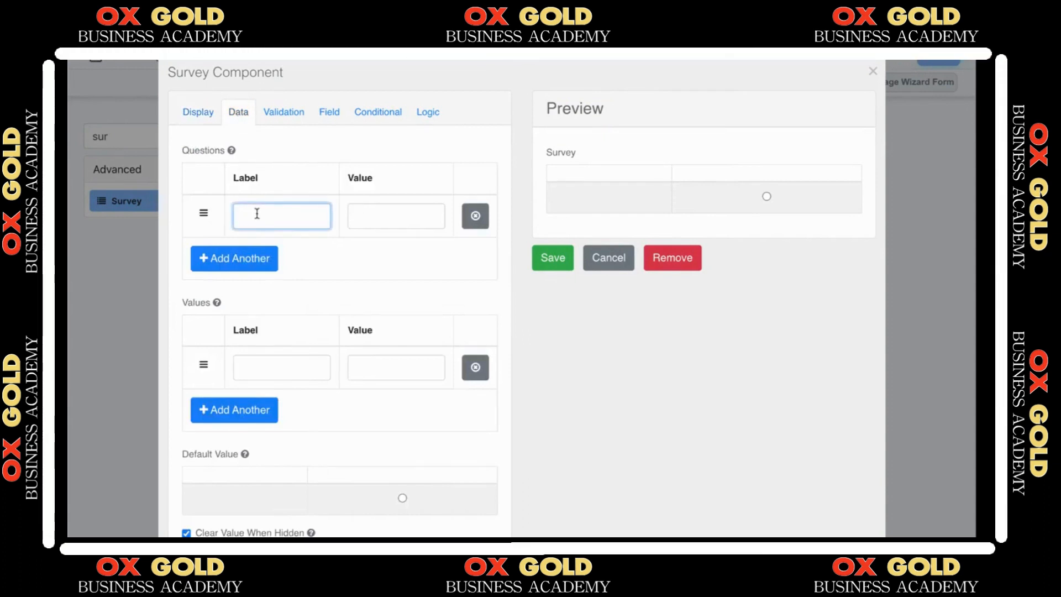
type("Ho")
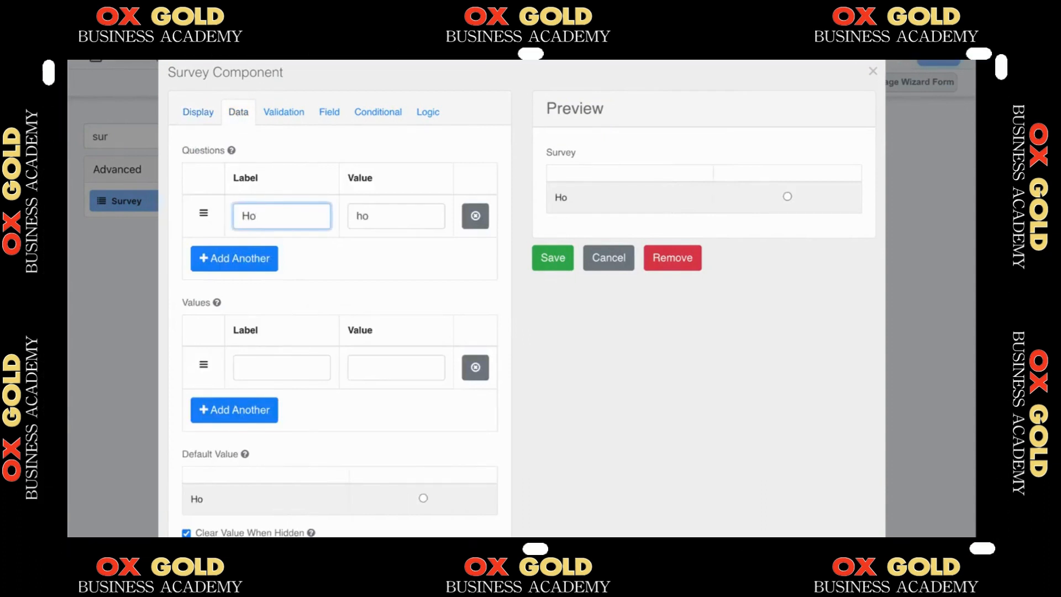
type("w ")
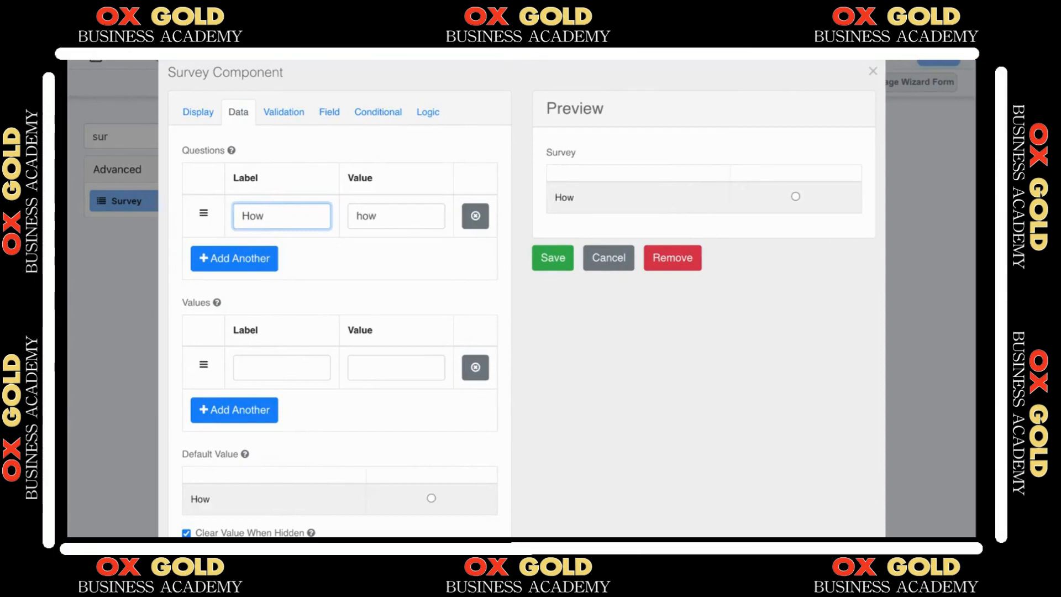
type("Was the se")
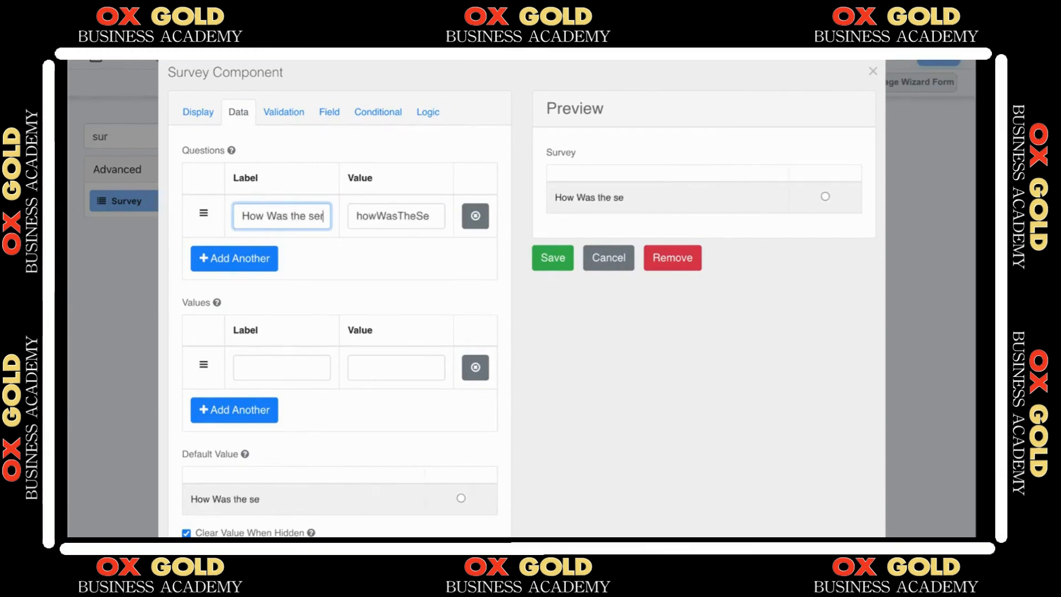
type("rvice?")
left_click(259, 257)
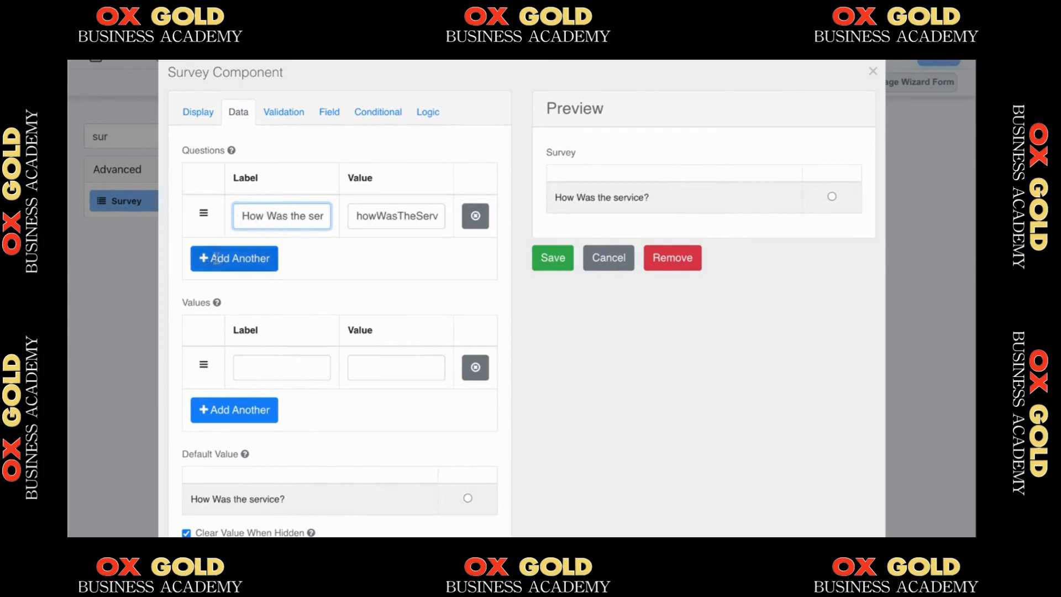
type("Who")
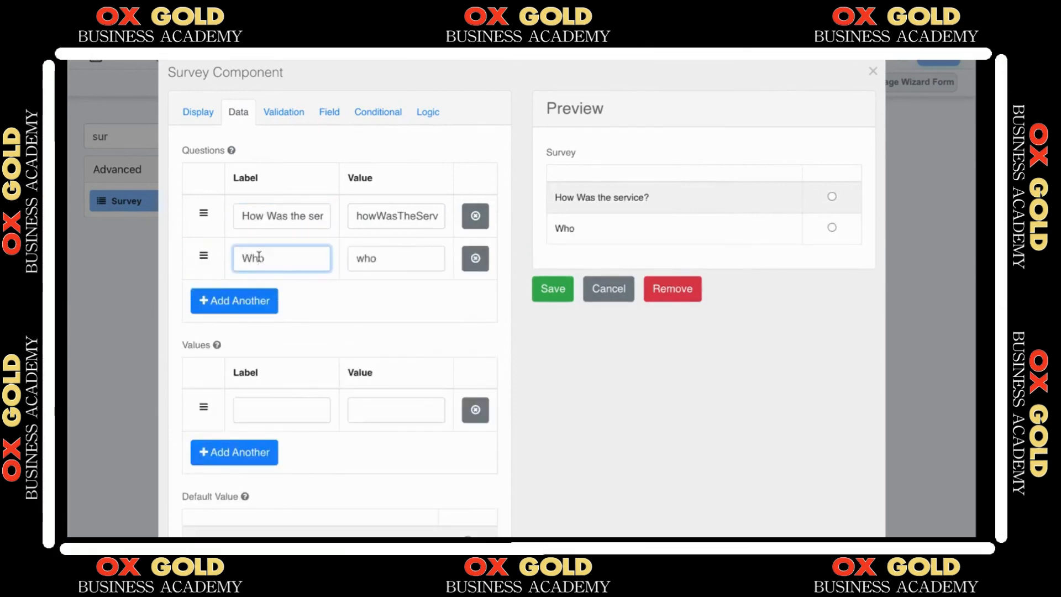
type("How was the ")
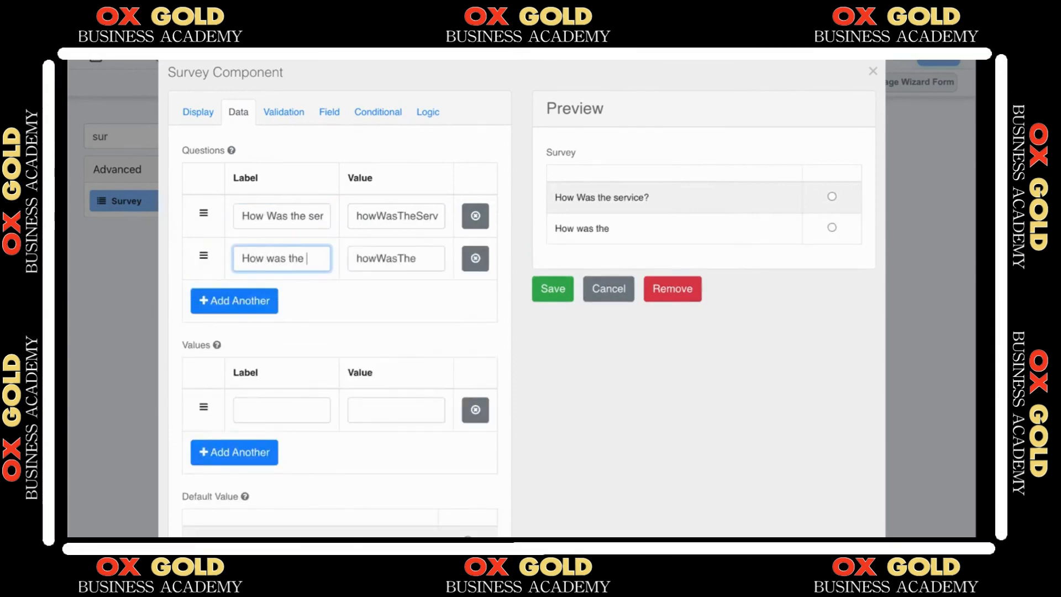
type("weather?")
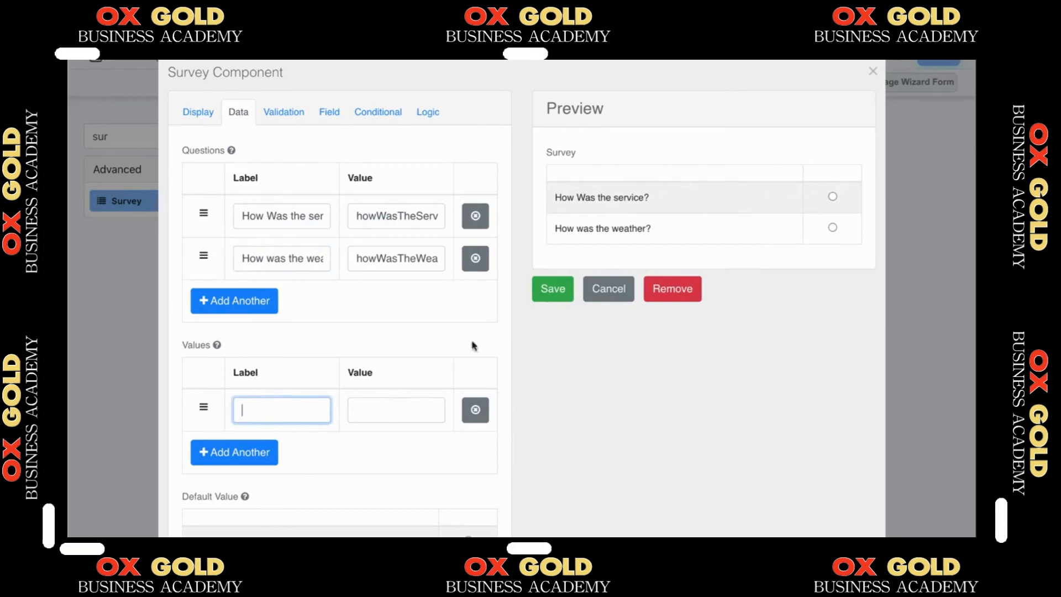
Give the survey the answer values OK, Great and Super, and save the component
type("OK")
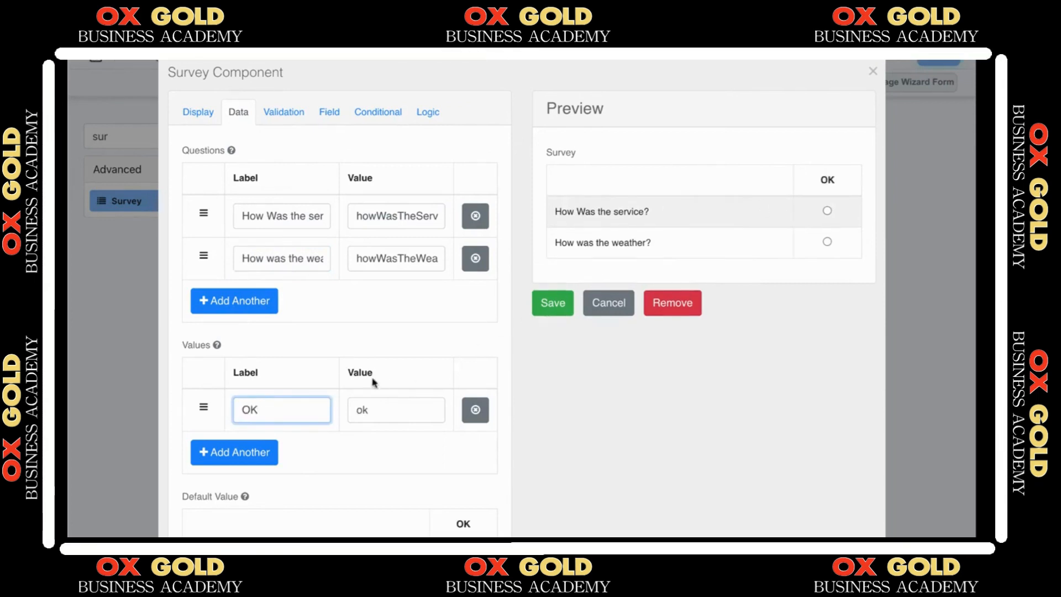
left_click(276, 445)
left_click(262, 451)
type("Gre")
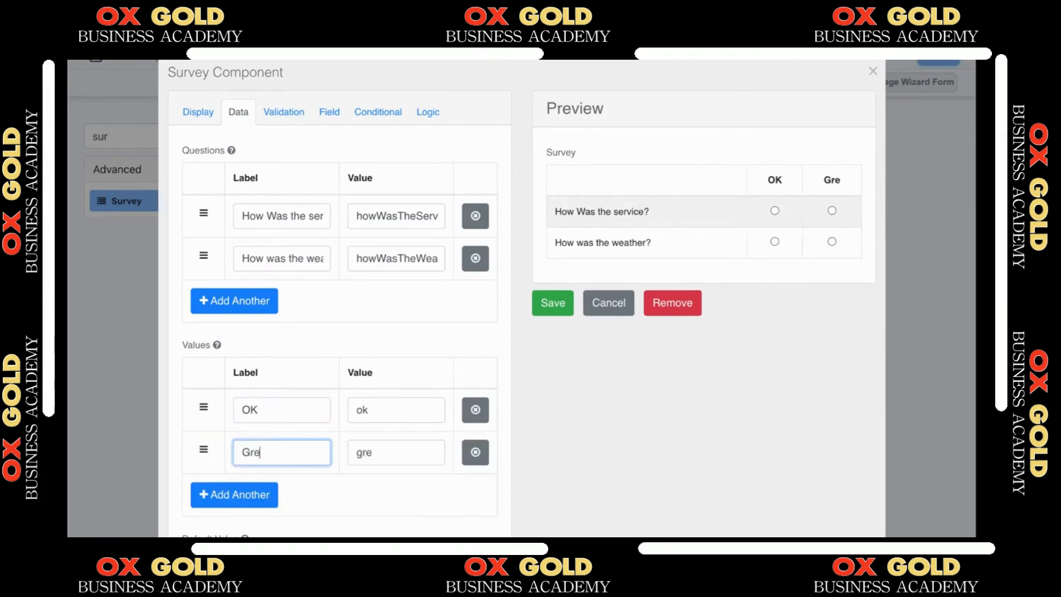
type("at")
left_click(256, 494)
left_click(259, 496)
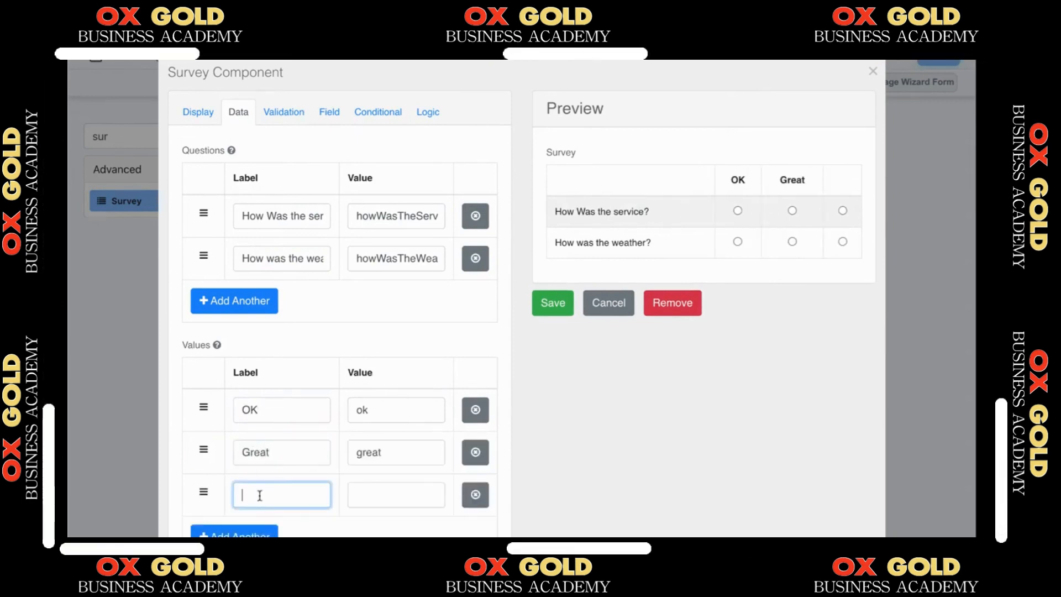
type("Super")
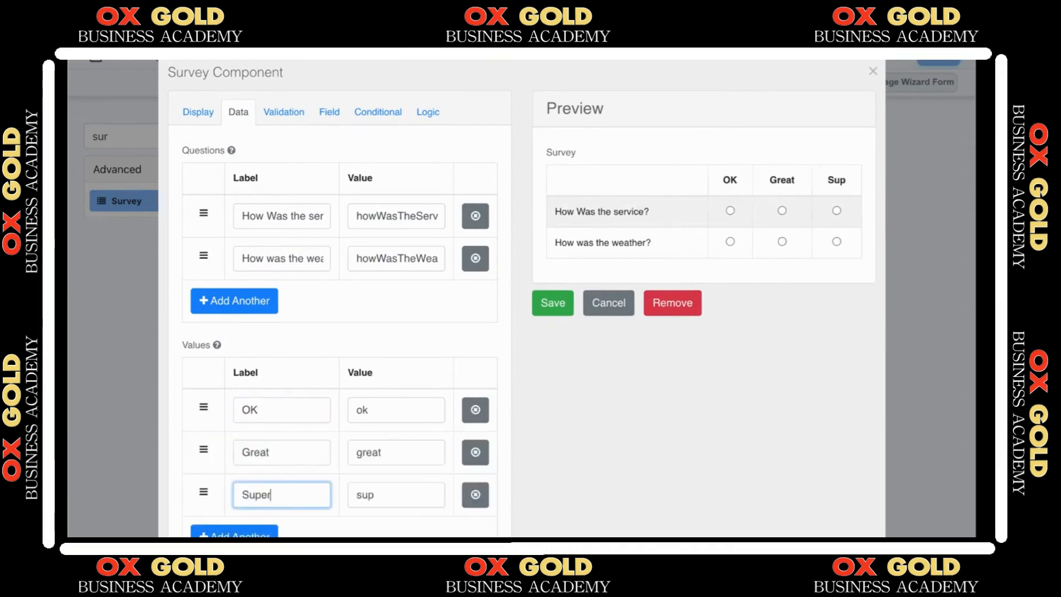
scroll(417, 368, "down", 1)
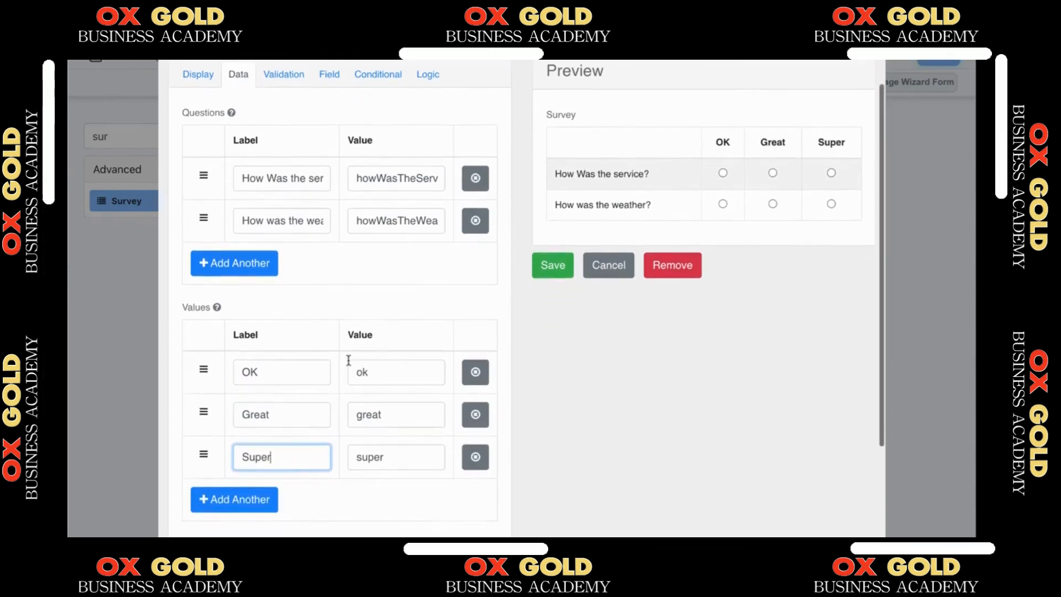
scroll(334, 361, "down", 4)
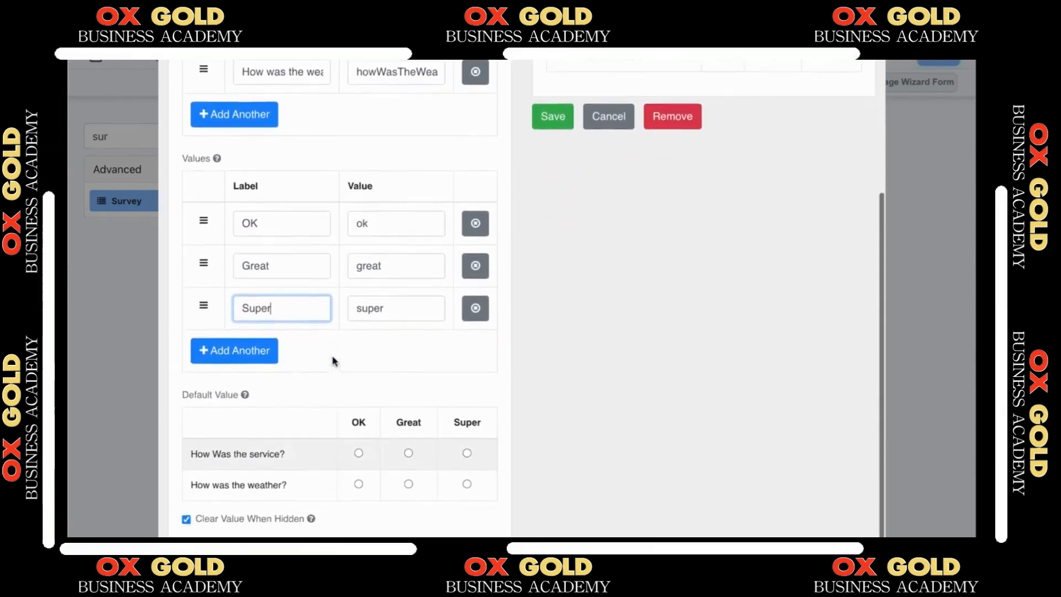
left_click(551, 116)
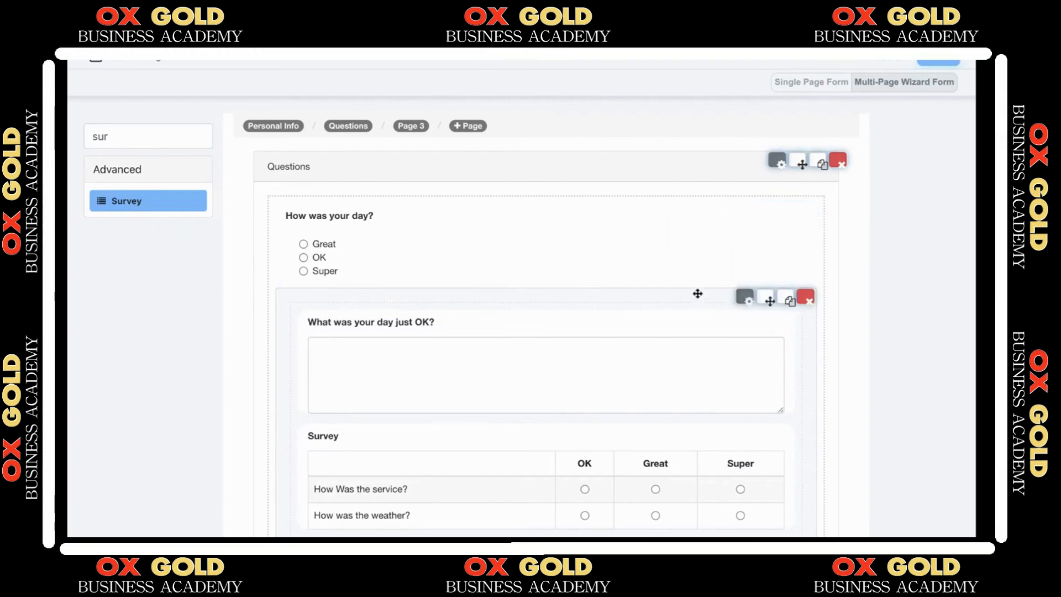
Mark the well as hidden and make it display True when "How was your day? (radio)" has the value ok
left_click(746, 300)
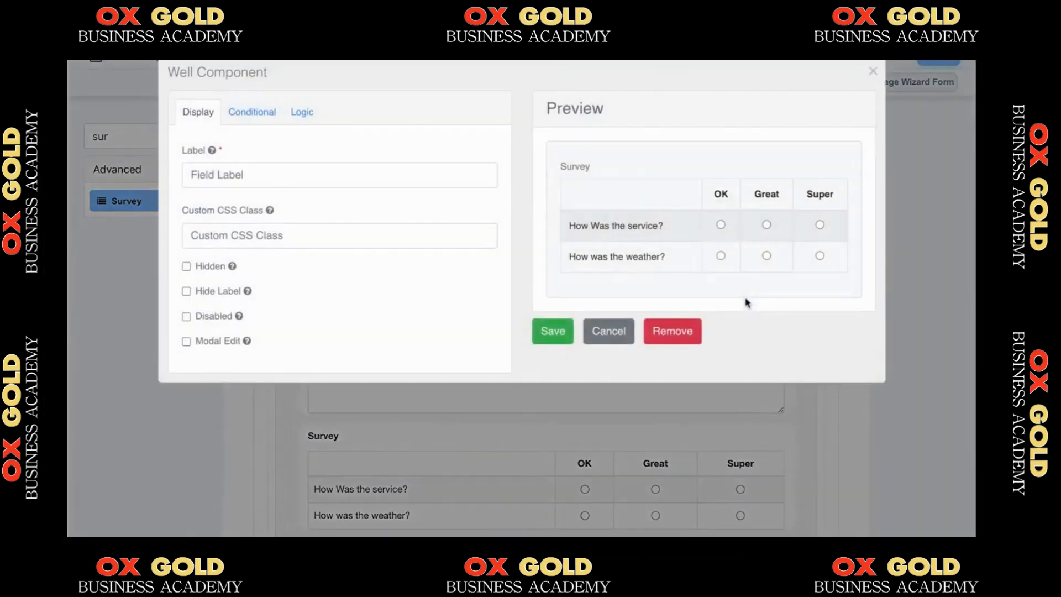
left_click(211, 267)
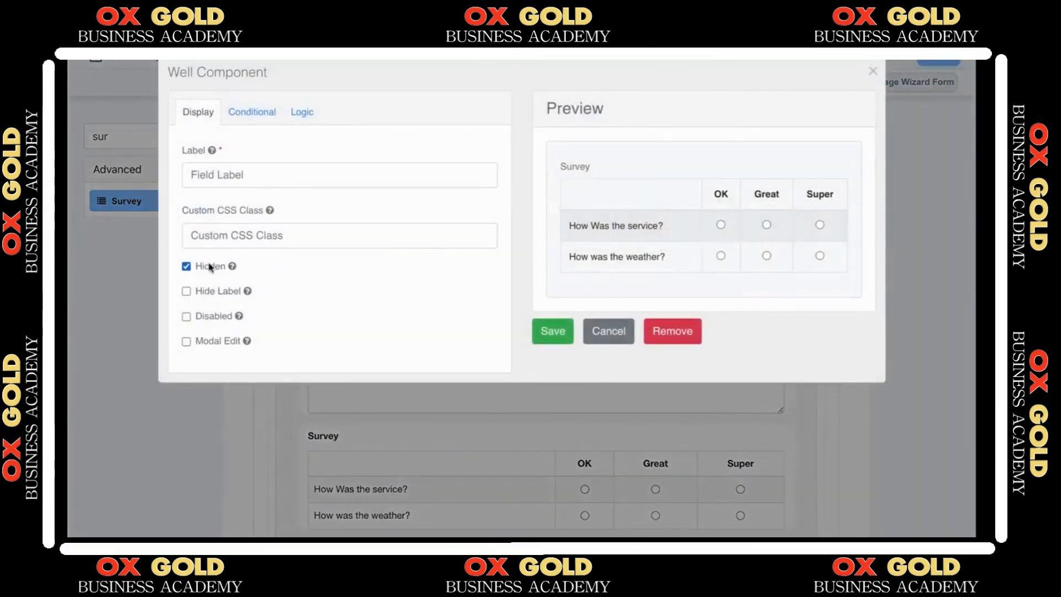
left_click(261, 121)
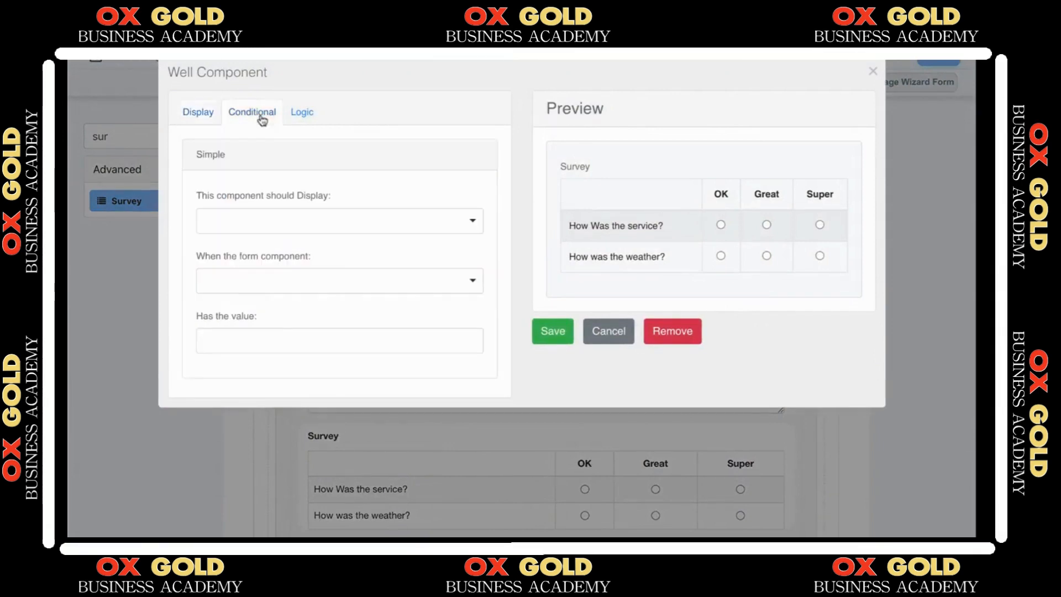
left_click(257, 224)
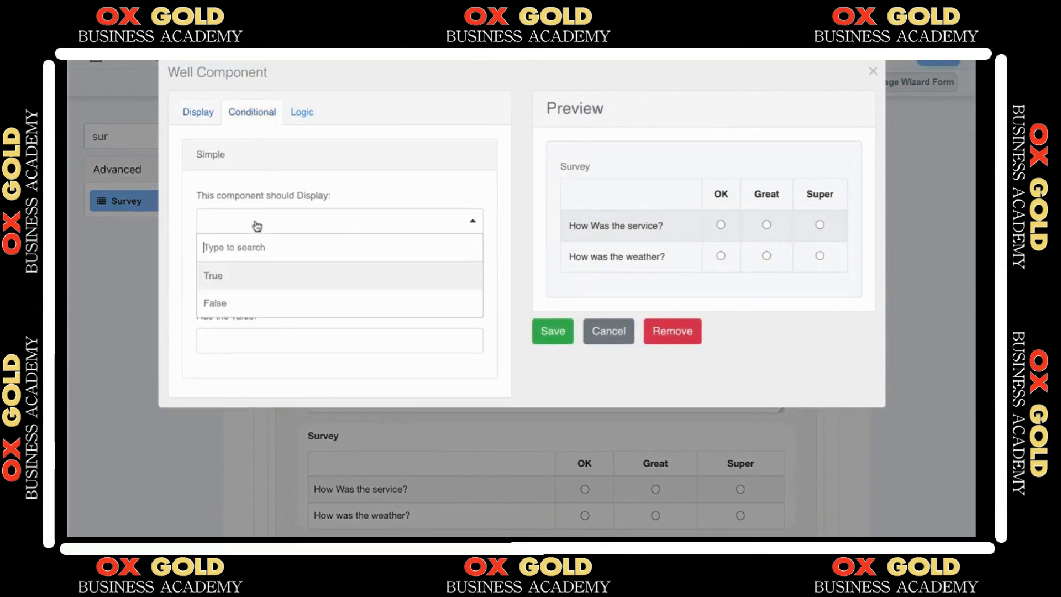
left_click(239, 276)
left_click(266, 286)
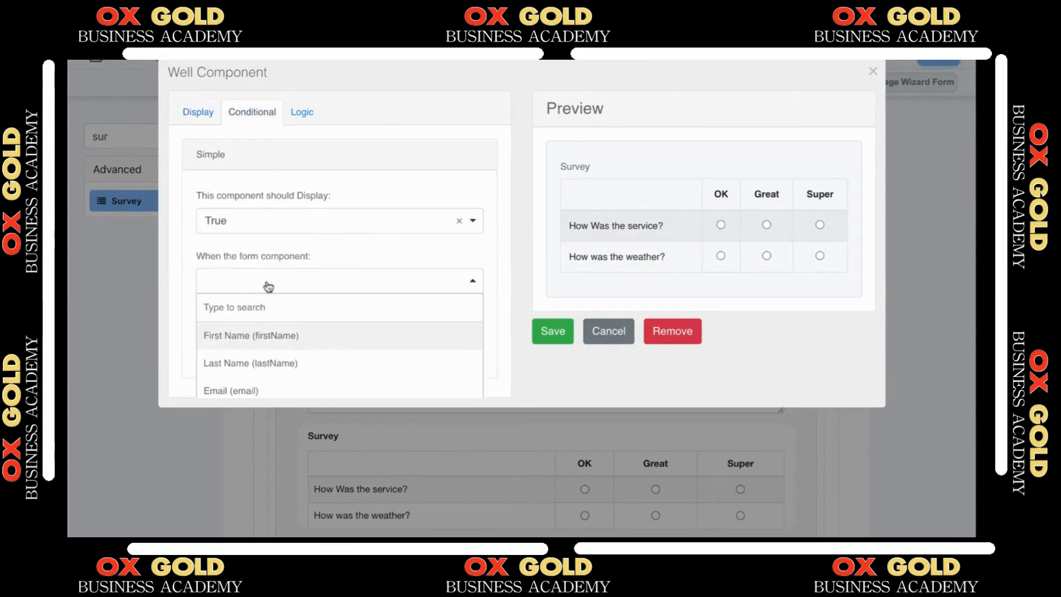
type("ra")
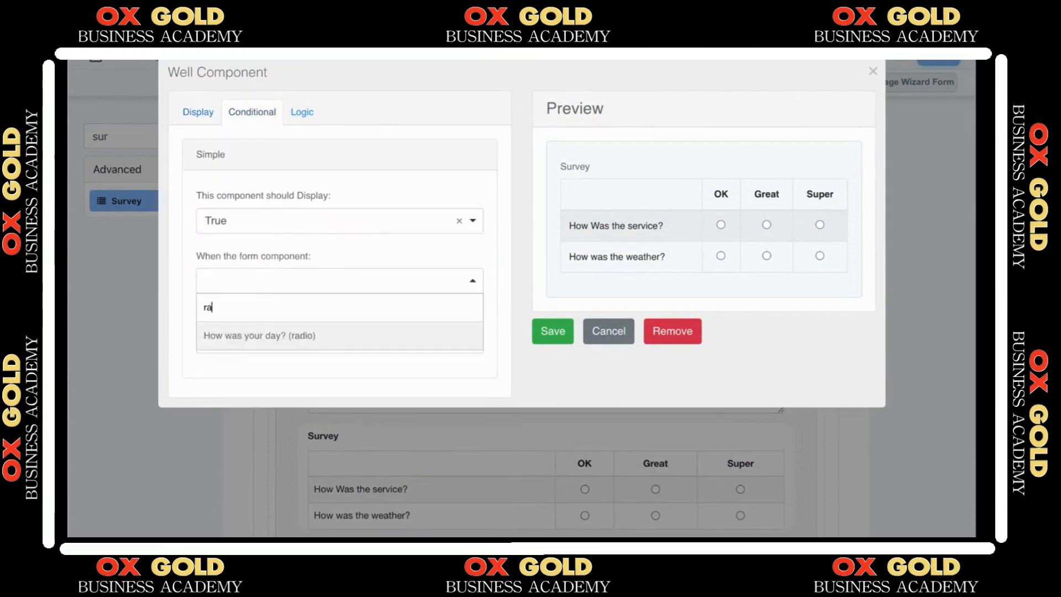
left_click(260, 339)
left_click(258, 338)
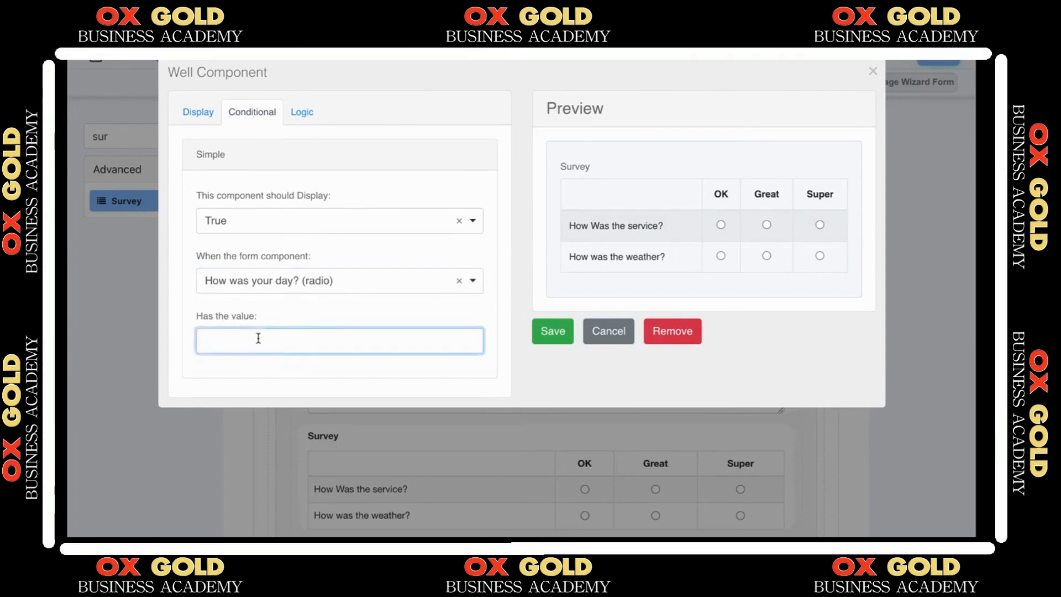
type("ok")
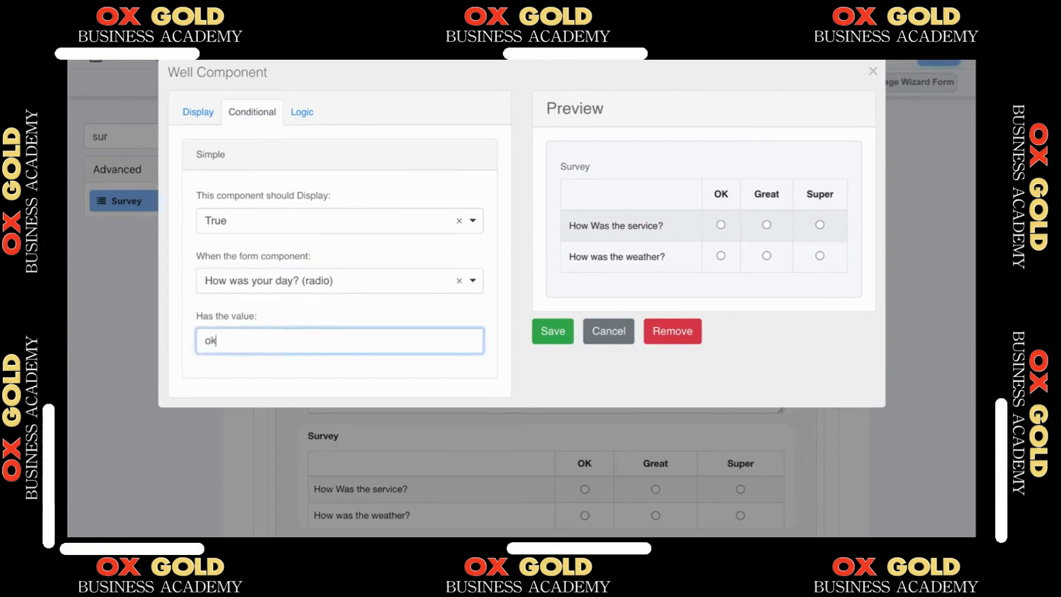
left_click(539, 334)
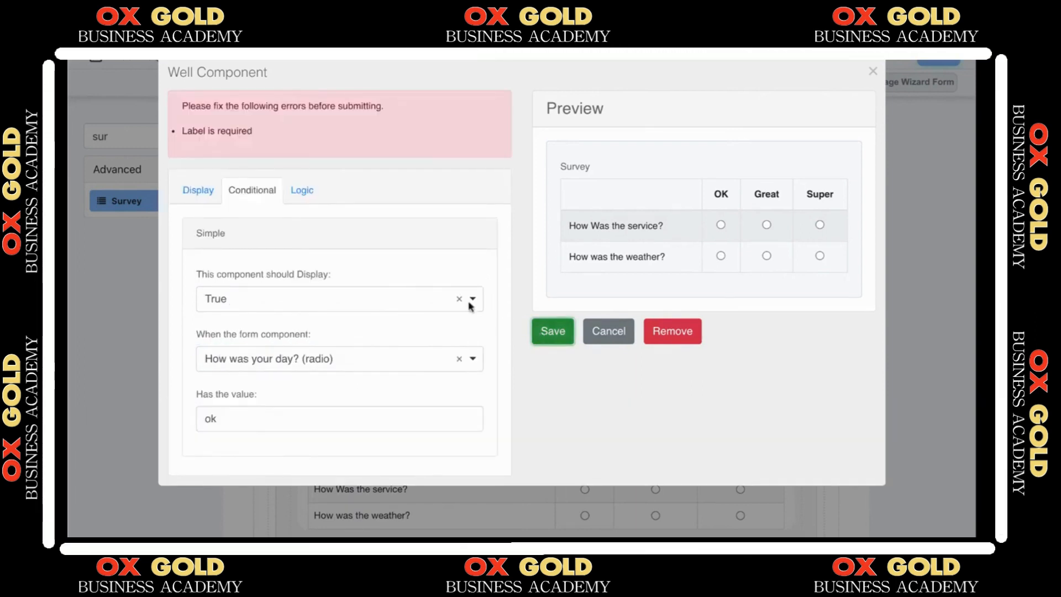
Give the well the label "surveryGroup" and save the component
left_click(202, 198)
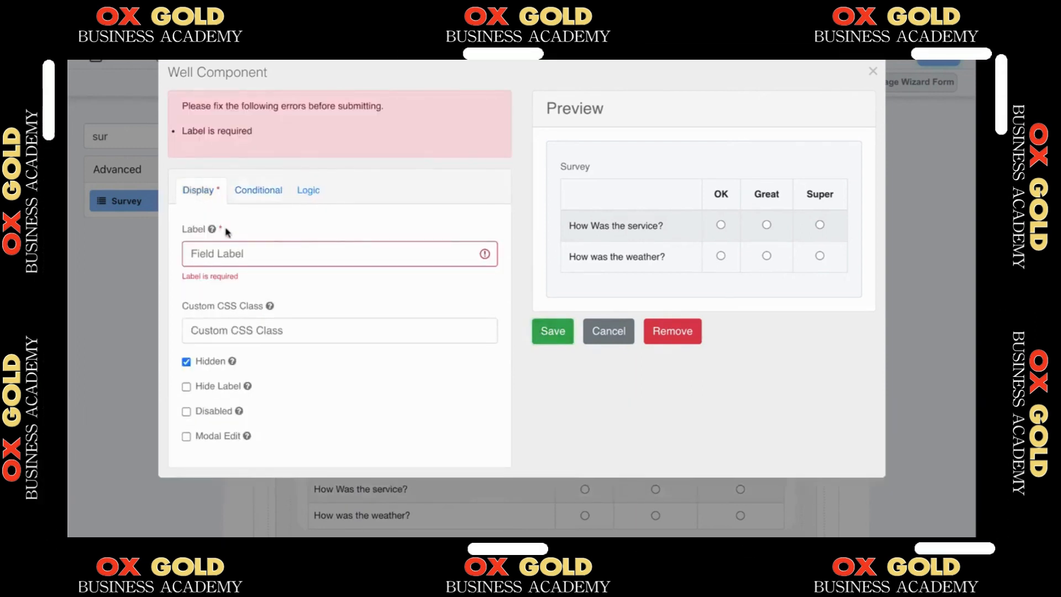
left_click(242, 252)
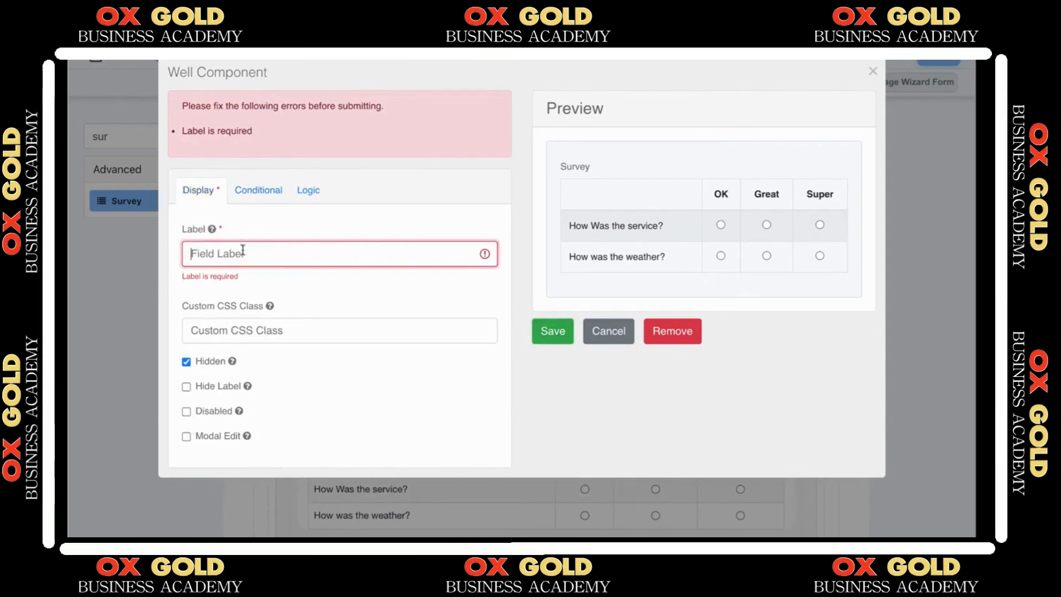
type("surv")
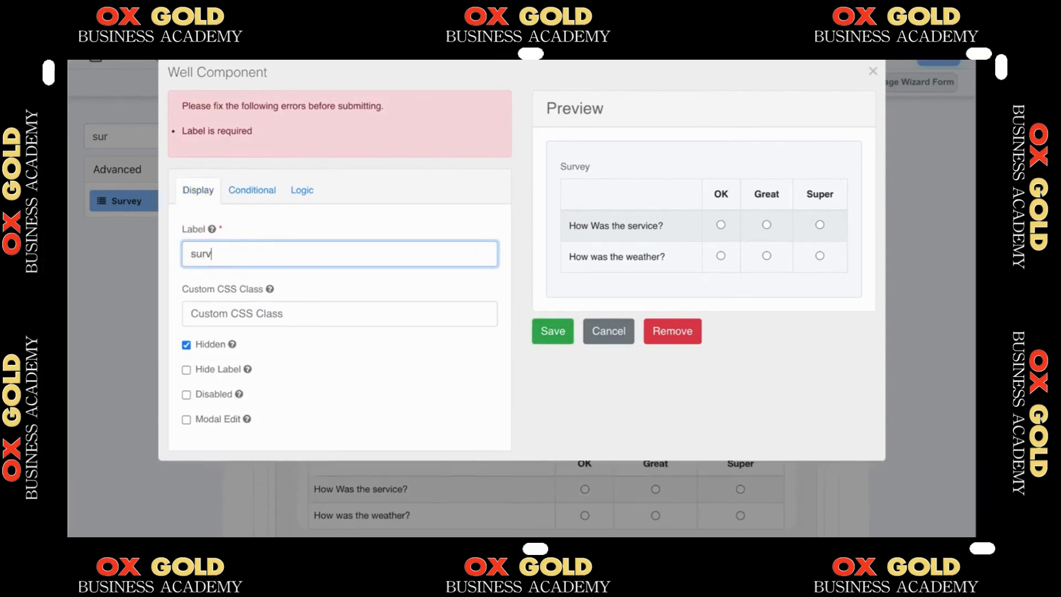
type("eryGrou")
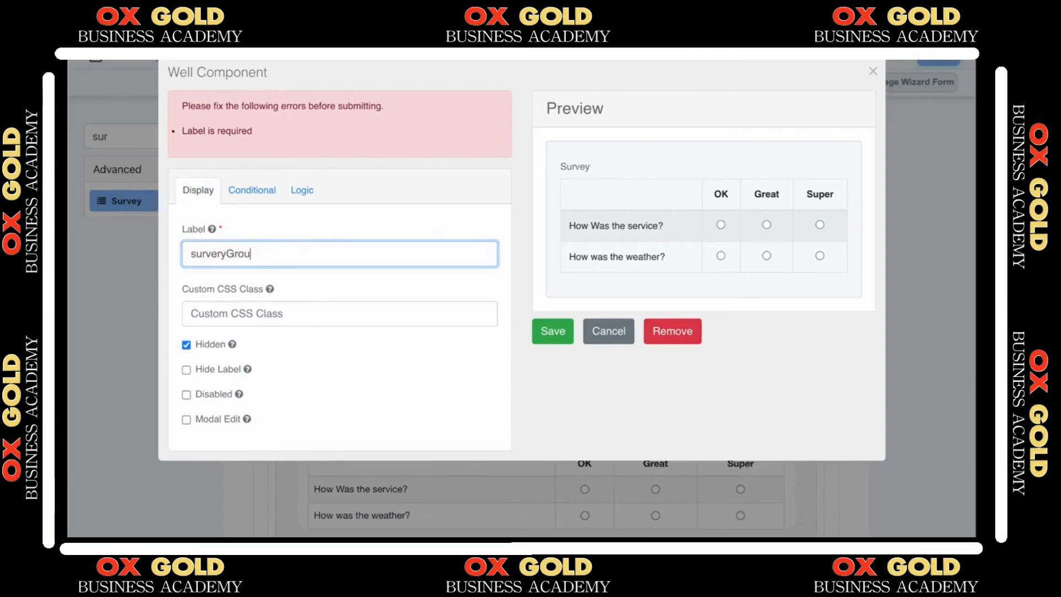
type("p")
left_click(552, 330)
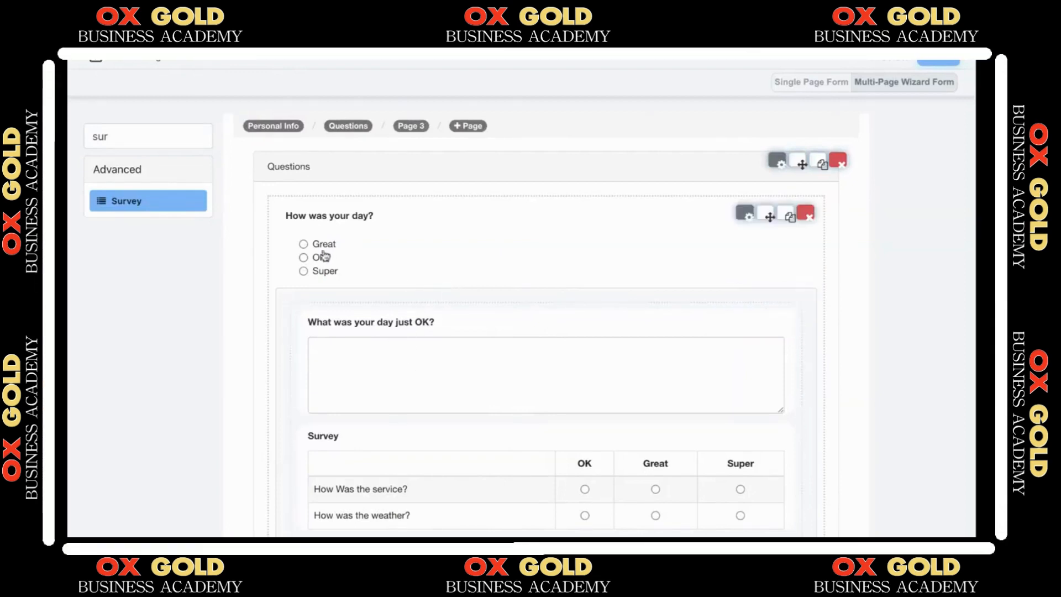
Save the updated form and open its preview
left_click(936, 65)
left_click(692, 425)
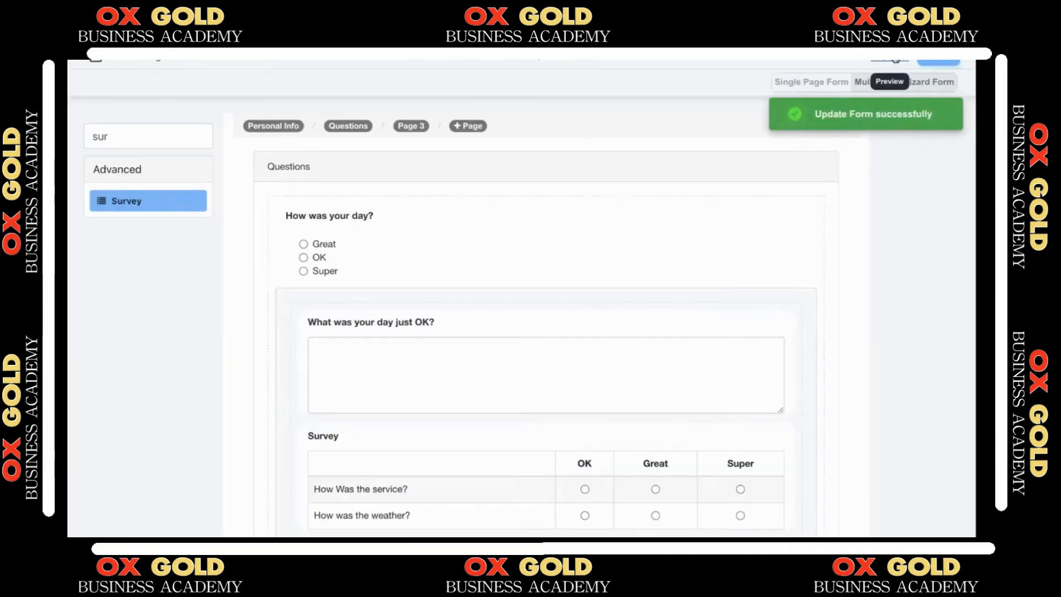
left_click(894, 60)
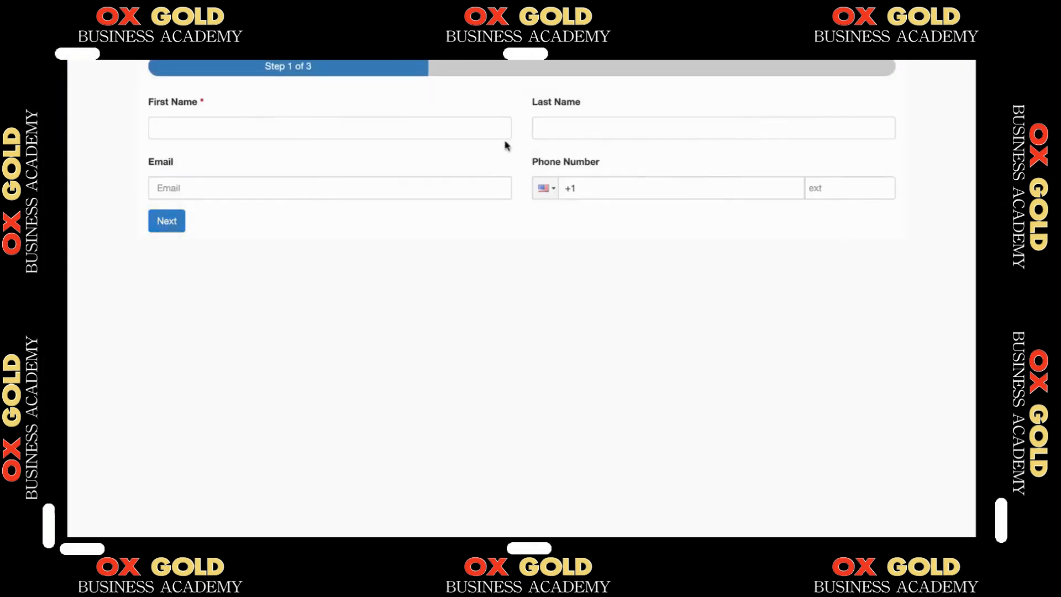
Fill in the required First Name field in the preview and continue to the second wizard page
left_click(492, 131)
type("dnd")
key("Return")
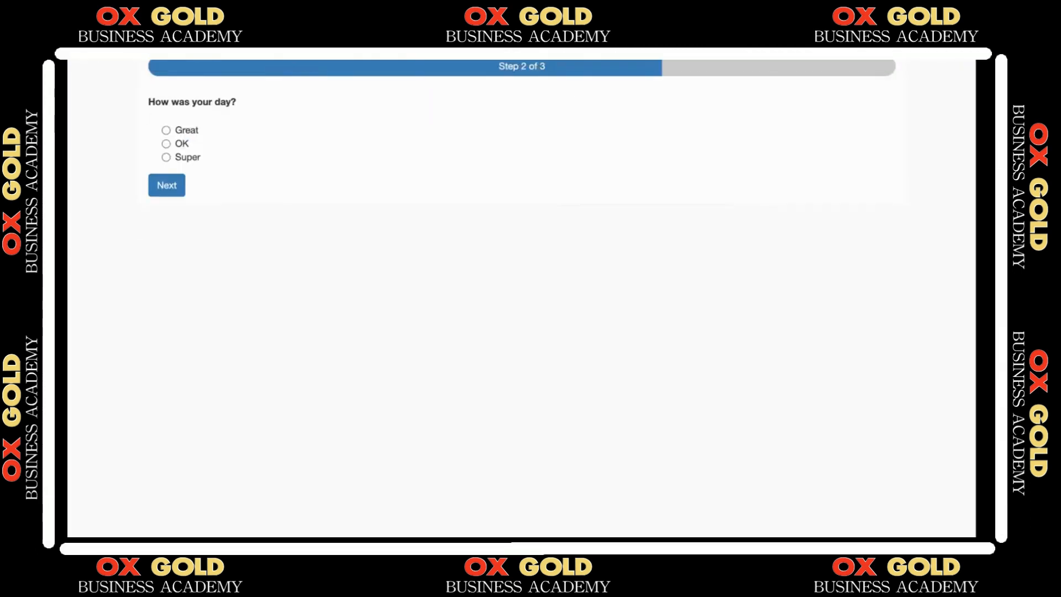
Test the conditional well by answering "How was your day?" with Great, Super and OK, and check the follow-up question's label
left_click(193, 131)
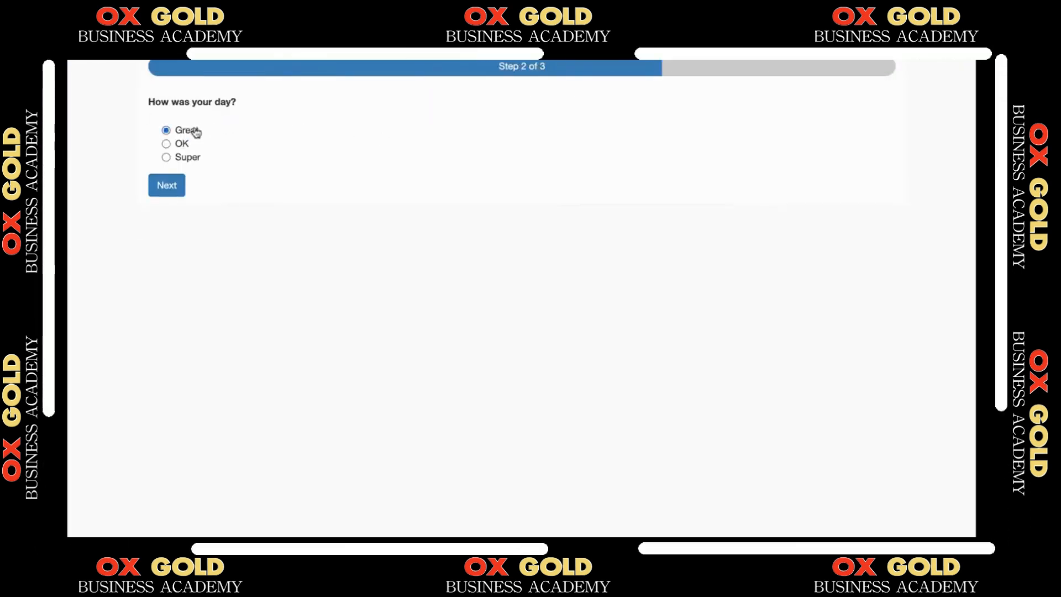
left_click(189, 161)
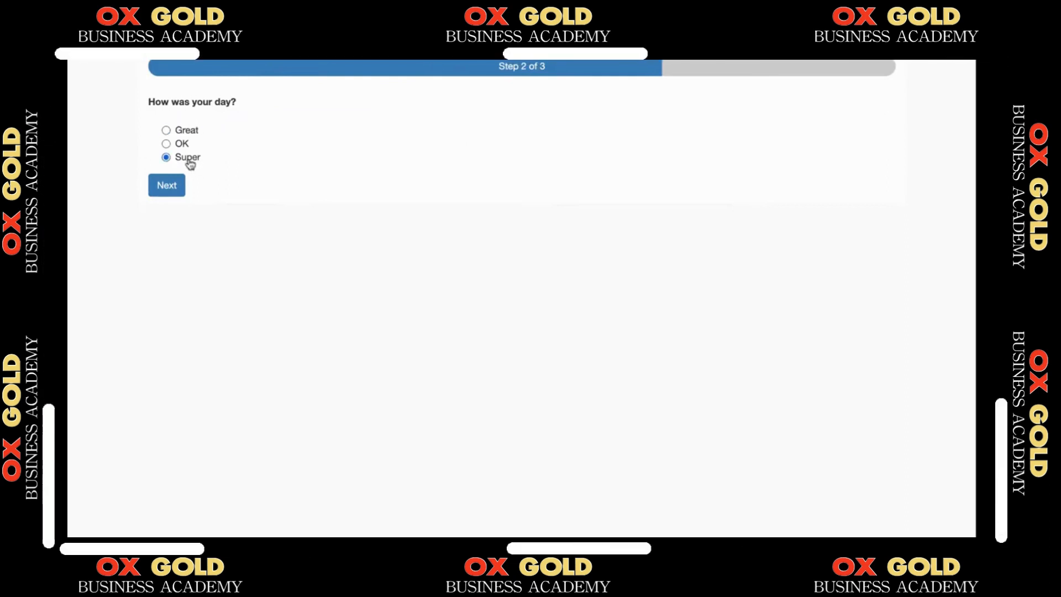
left_click(182, 146)
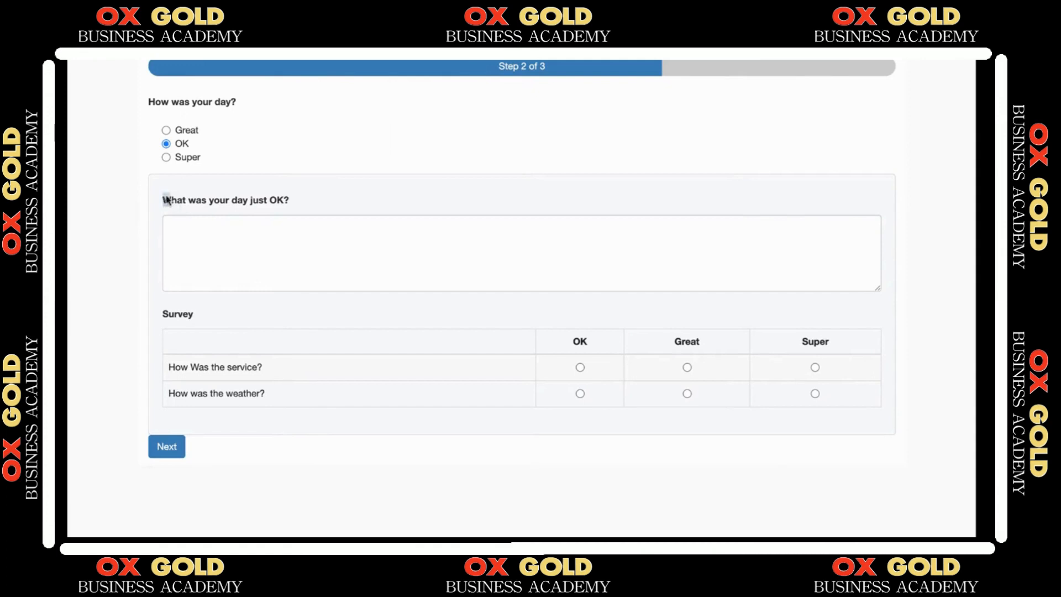
left_click_drag(166, 200, 296, 208)
left_click(296, 205)
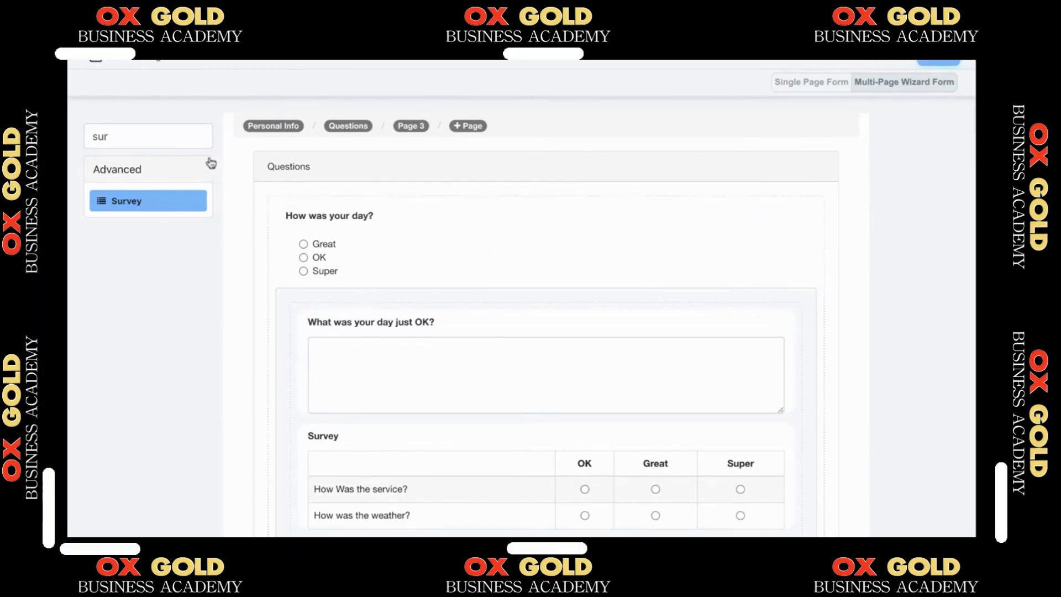
Return to the form builder, clear the field search, and open Page 3 of the wizard
double_click(149, 137)
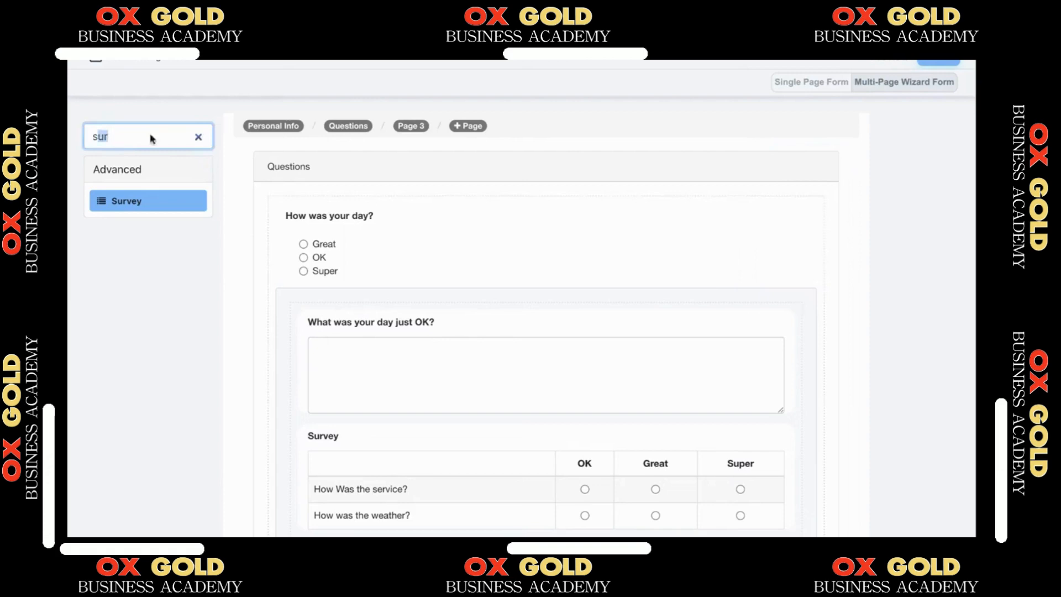
left_click(200, 137)
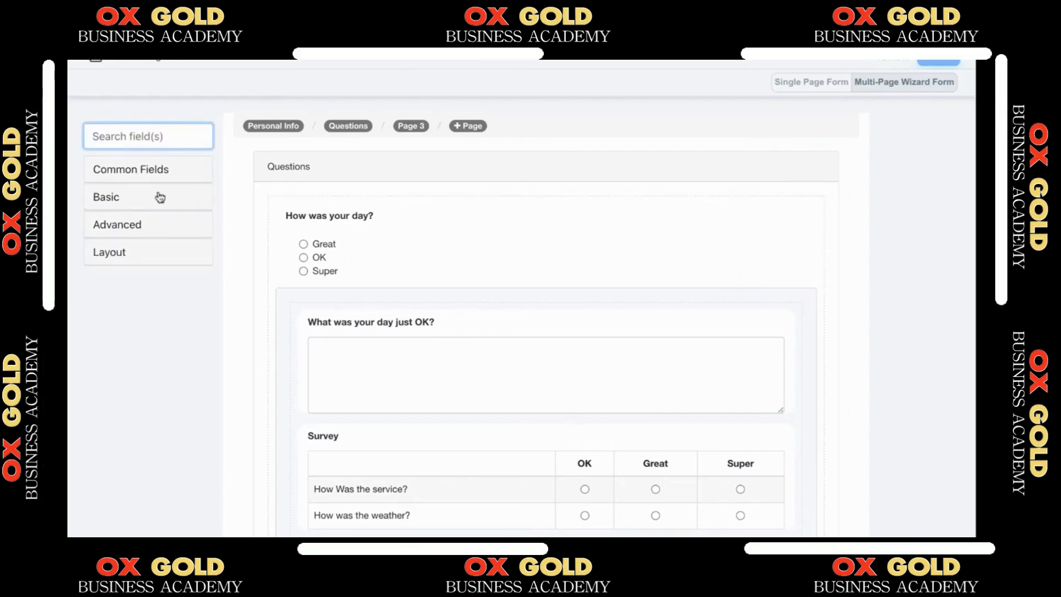
left_click(160, 197)
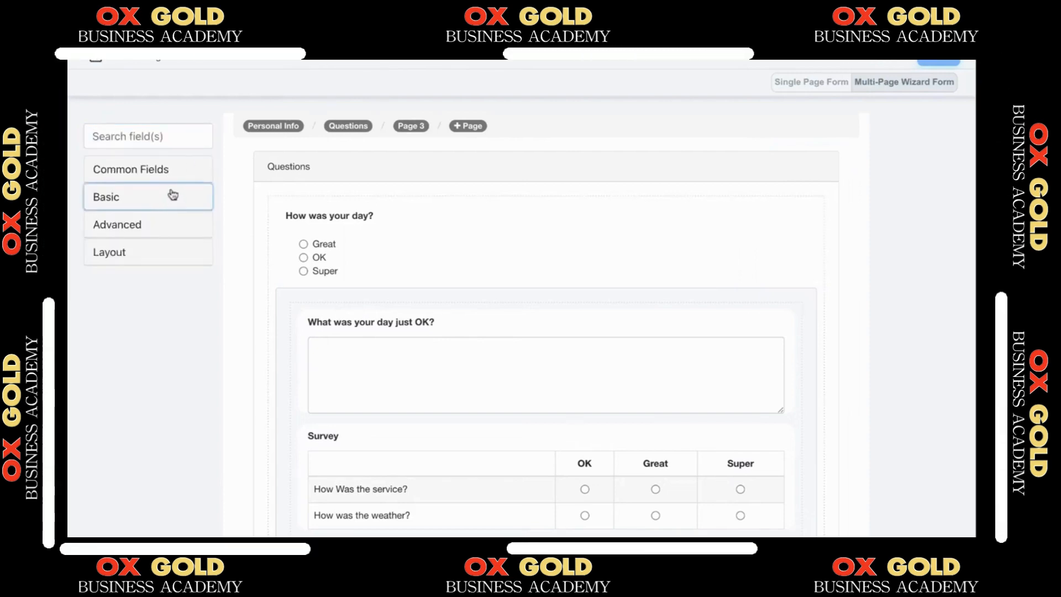
left_click(410, 127)
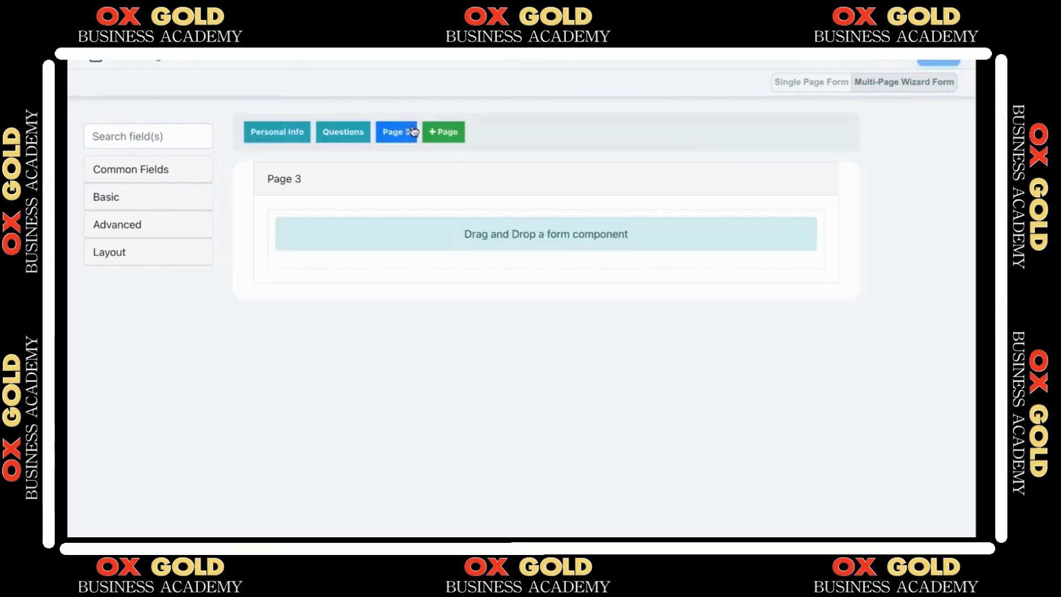
Add a Content component to Page 3 and enter the text "Welcome!" in its editor
mouse_move(656, 198)
left_click(133, 255)
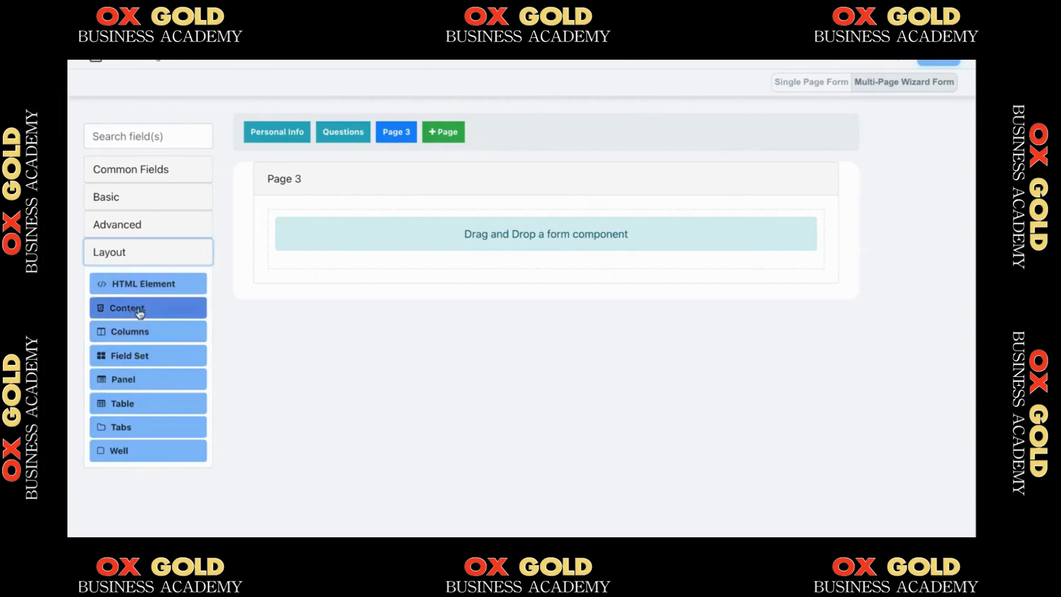
left_click_drag(138, 314, 335, 218)
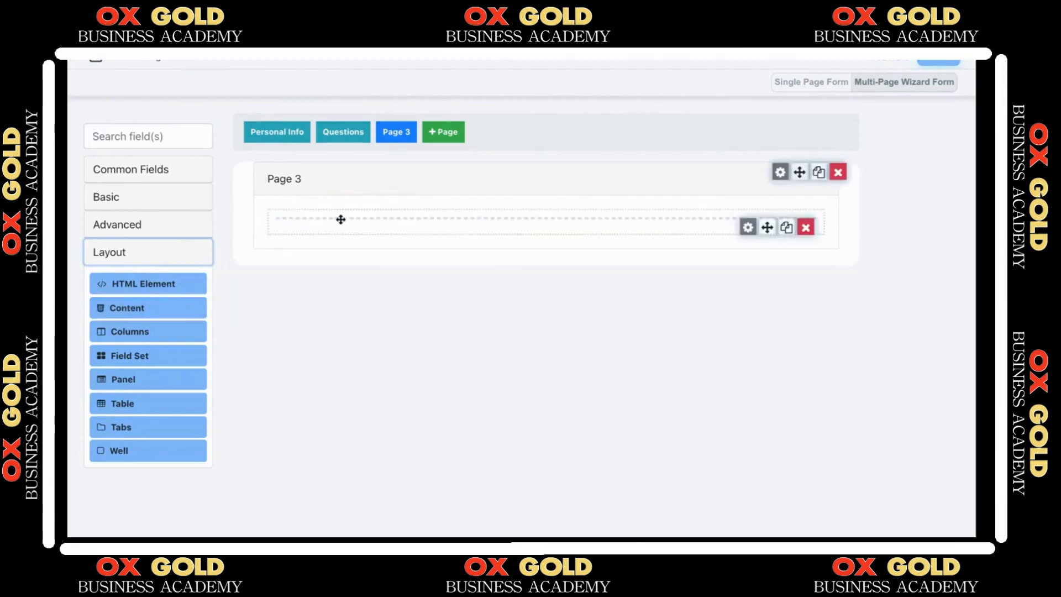
left_click(748, 227)
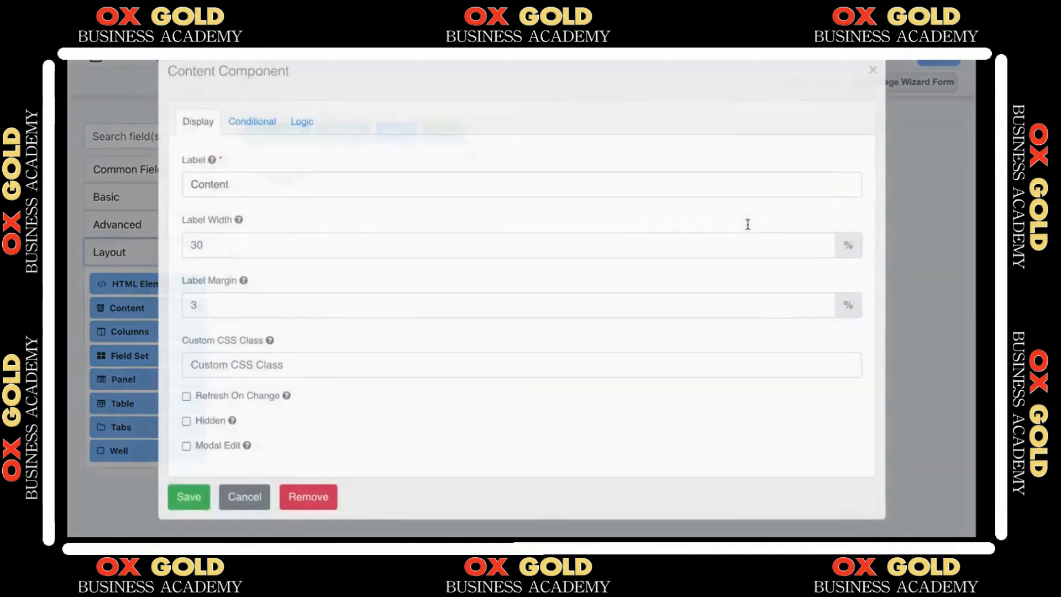
left_click(371, 153)
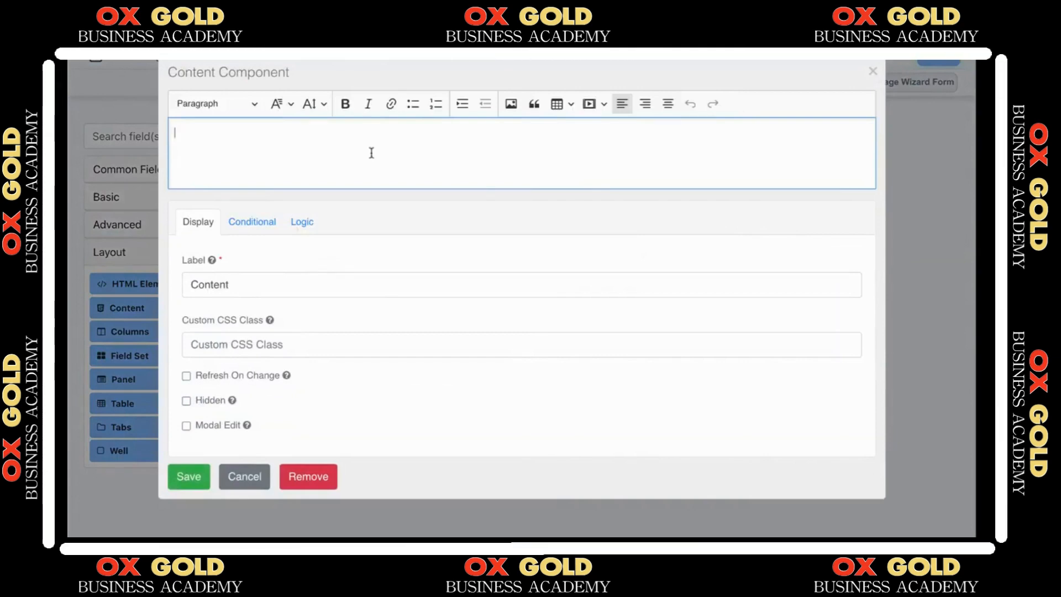
type("Welcome!")
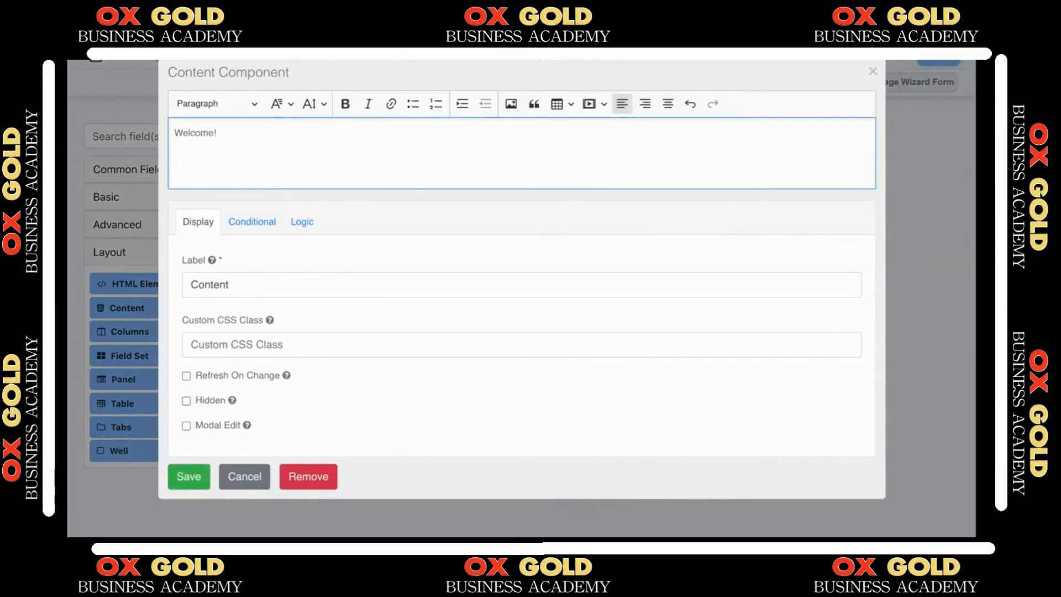
Format the "Welcome!" text as Heading 1
left_click_drag(235, 140, 178, 119)
left_click(218, 104)
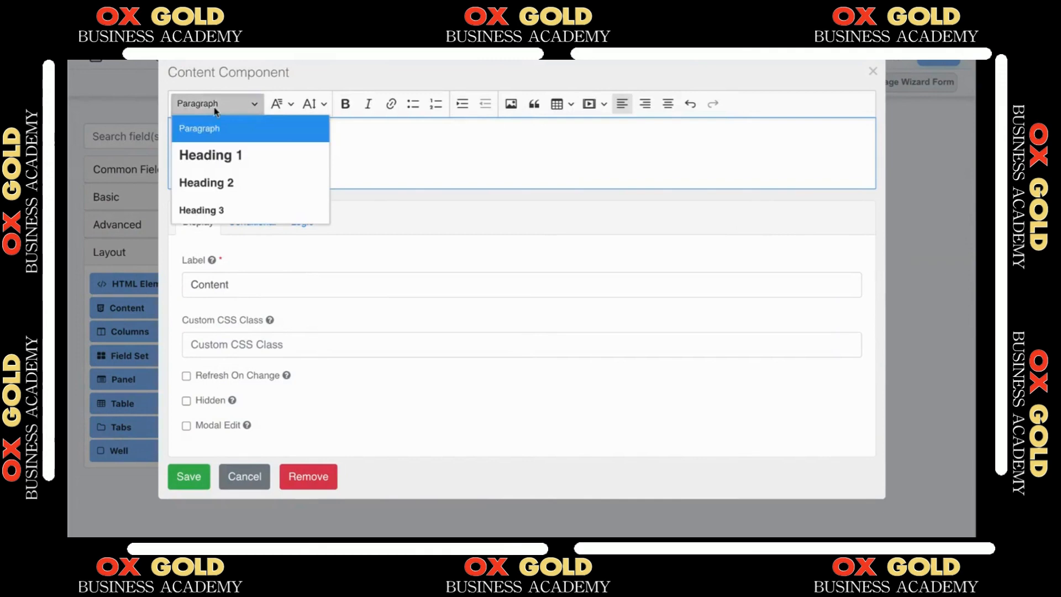
left_click(213, 153)
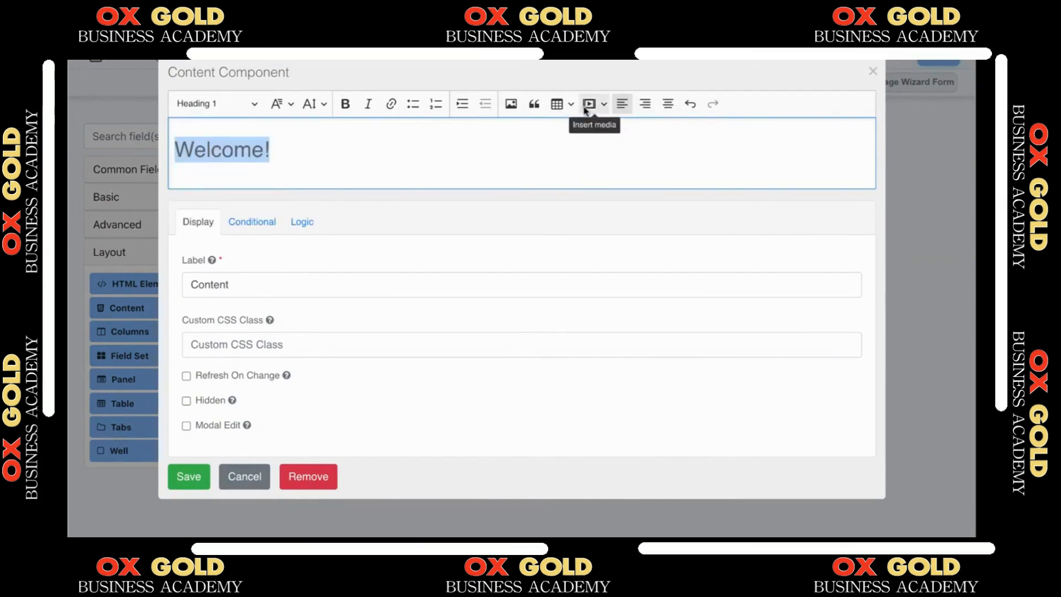
left_click(303, 154)
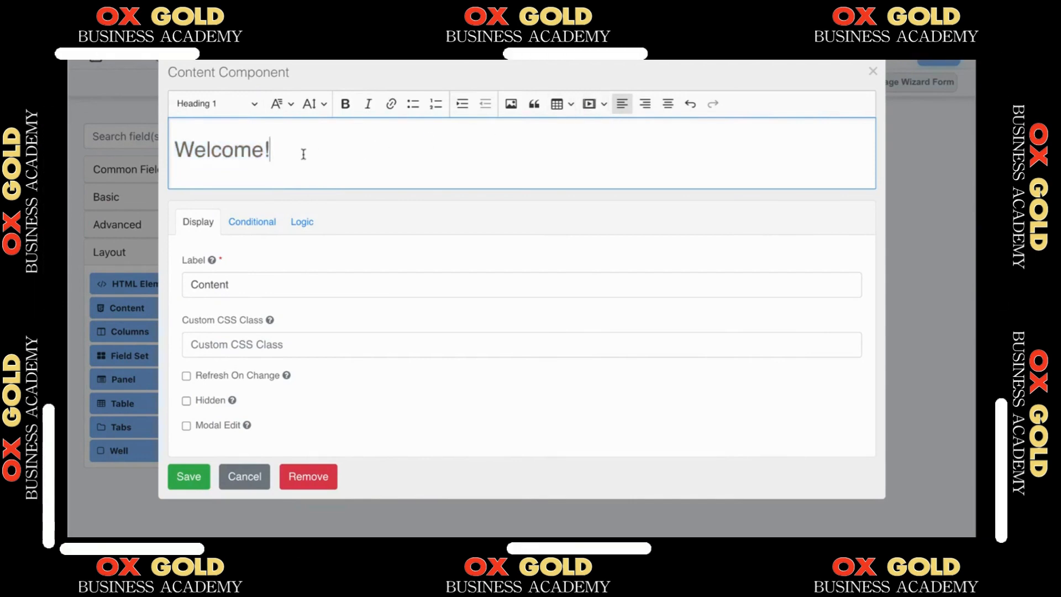
left_click_drag(303, 154, 181, 146)
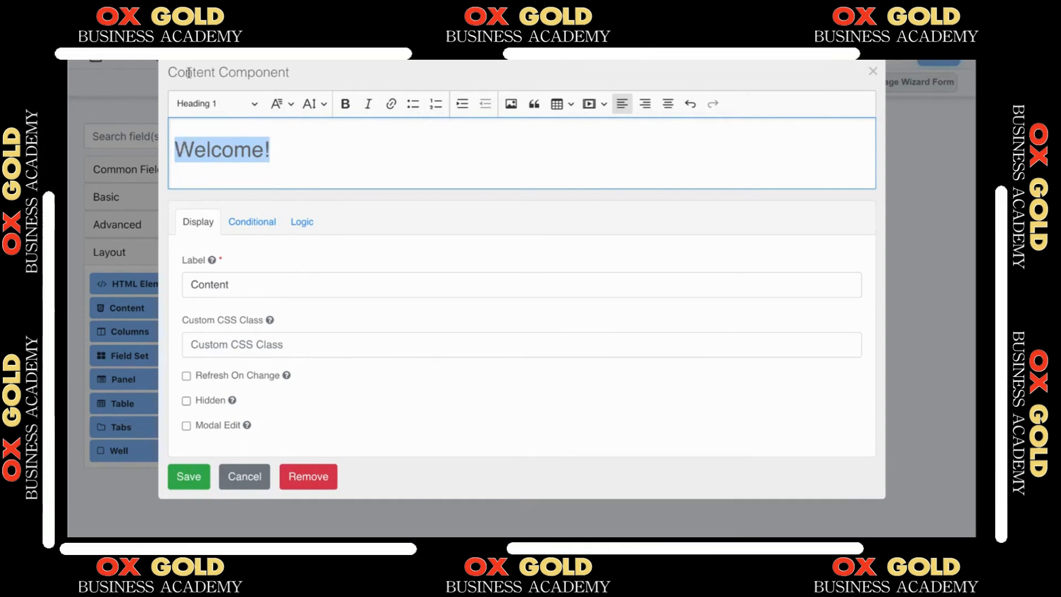
left_click_drag(178, 73, 597, 107)
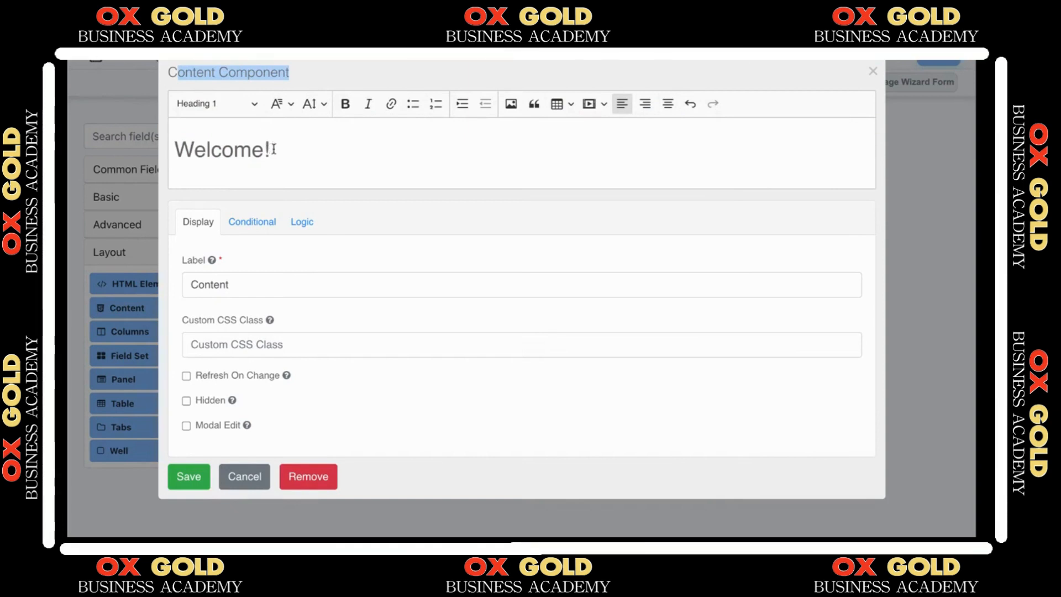
Save the "Welcome!" Content component and add an HTML Element component below it on Page 3
left_click_drag(231, 151, 194, 150)
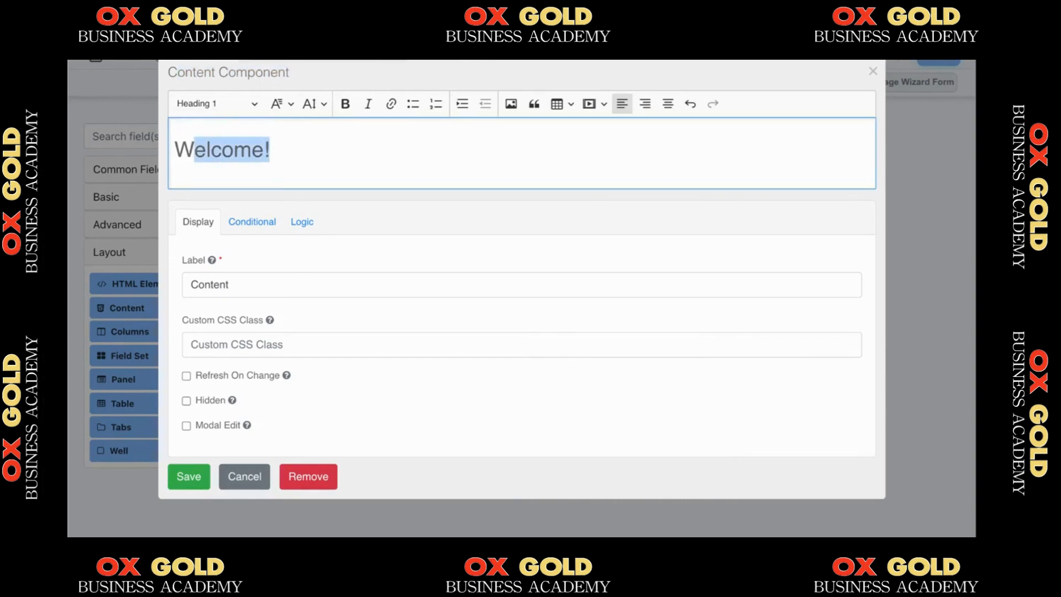
left_click(189, 476)
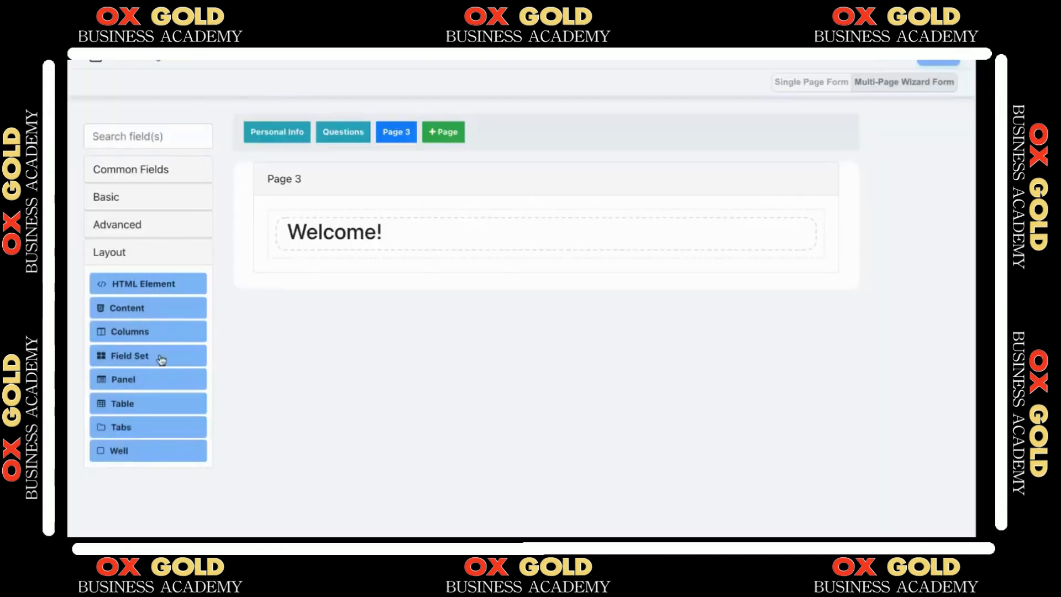
left_click_drag(150, 293, 381, 258)
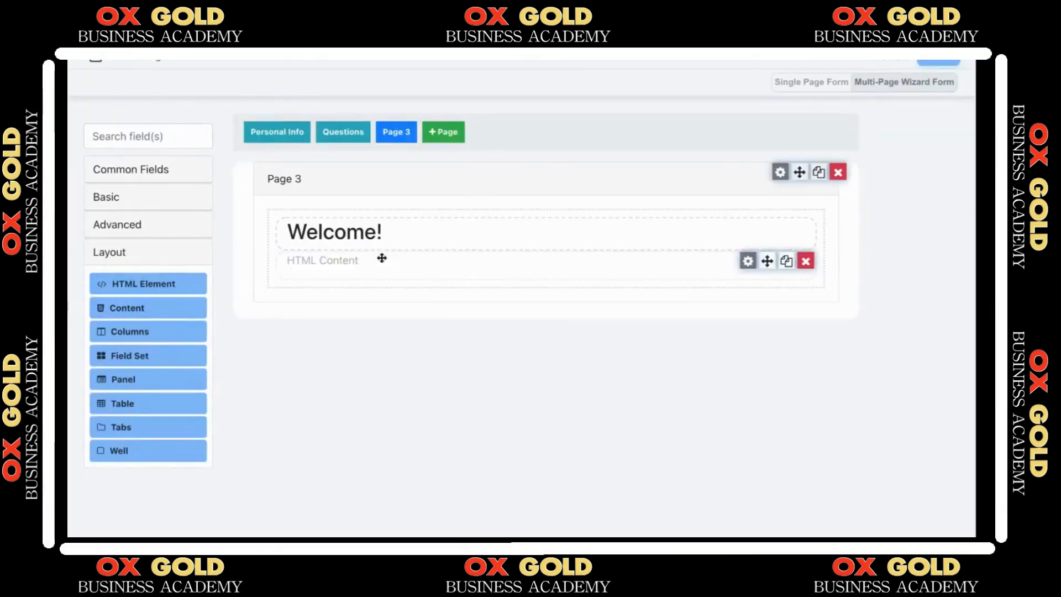
Review the HTML Element's tag, attribute and content settings, and close them without saving
left_click(748, 261)
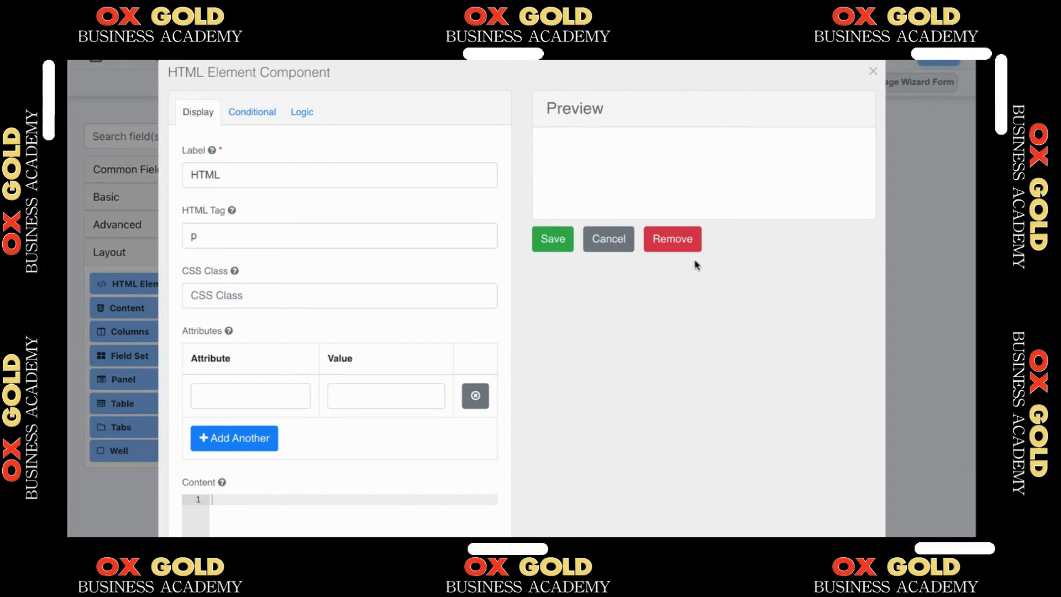
scroll(686, 264, "down", 1)
scroll(686, 264, "down", 2)
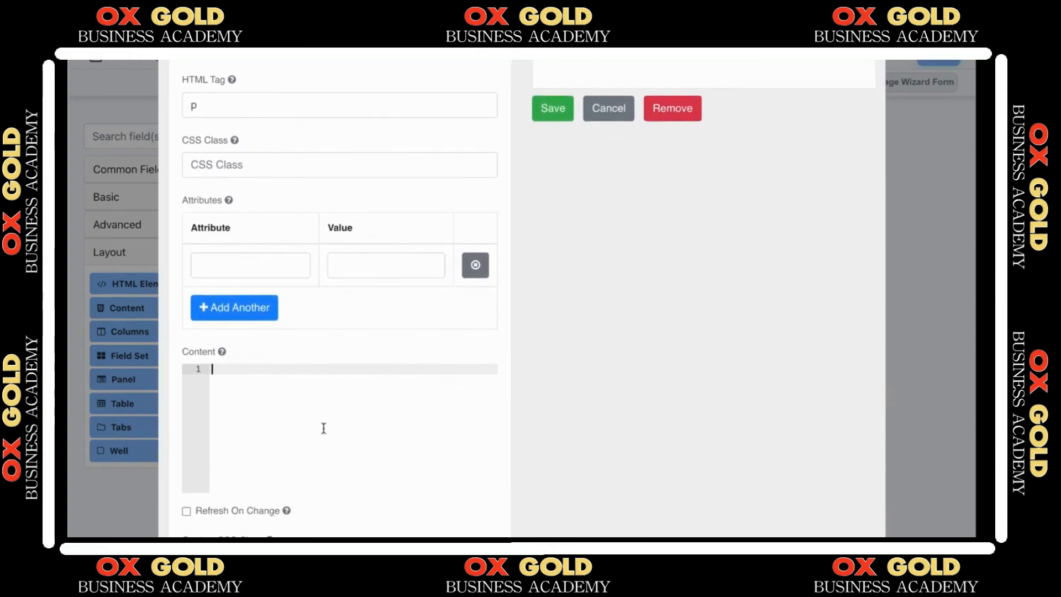
scroll(327, 424, "up", 3)
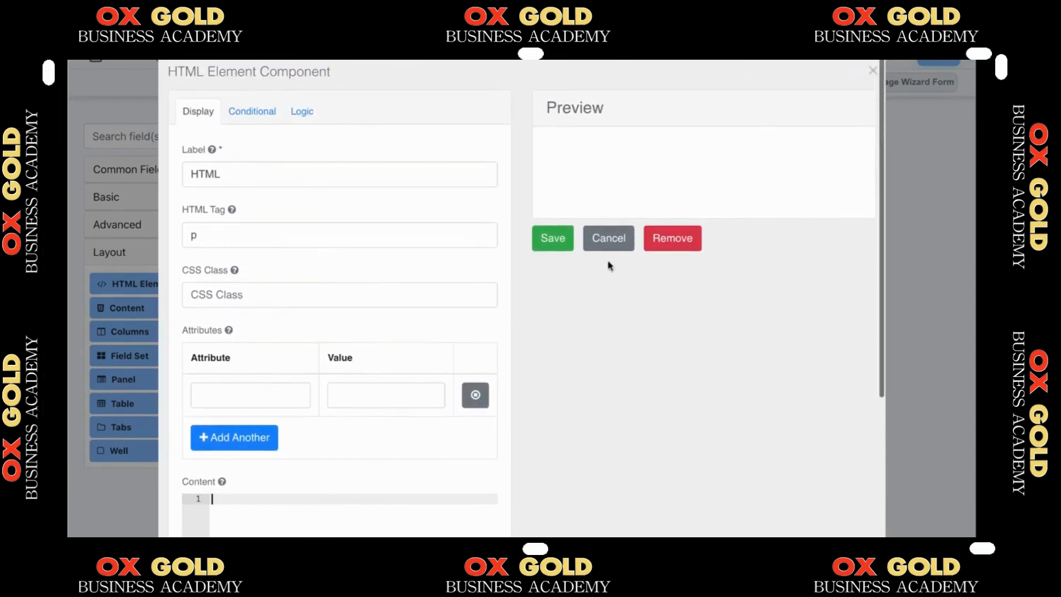
left_click(607, 239)
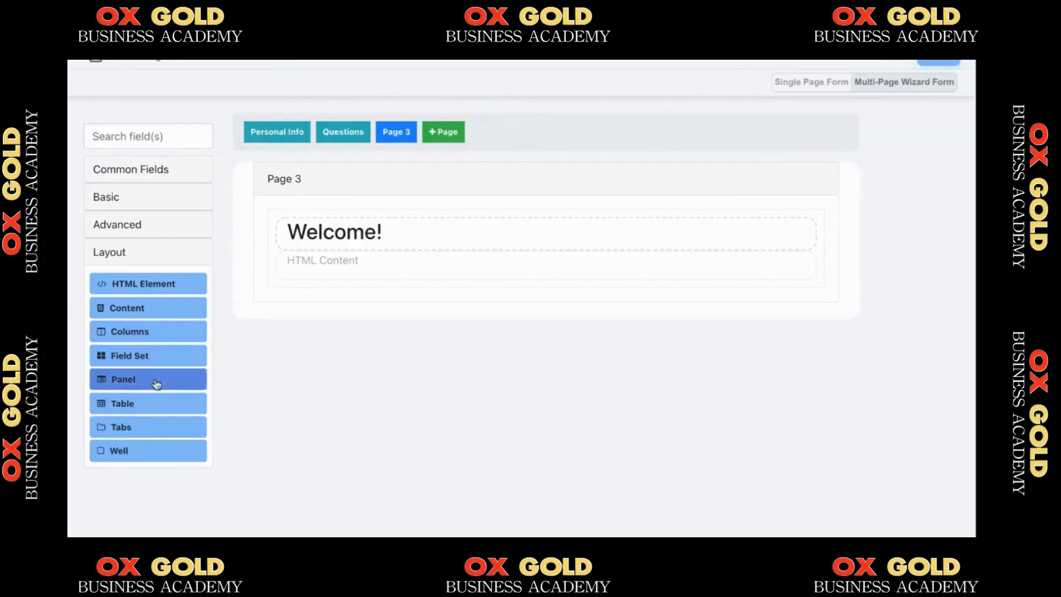
Add a Table component below the HTML Element and try its Striped and Bordered options, discarding the settings
left_click_drag(153, 410, 386, 291)
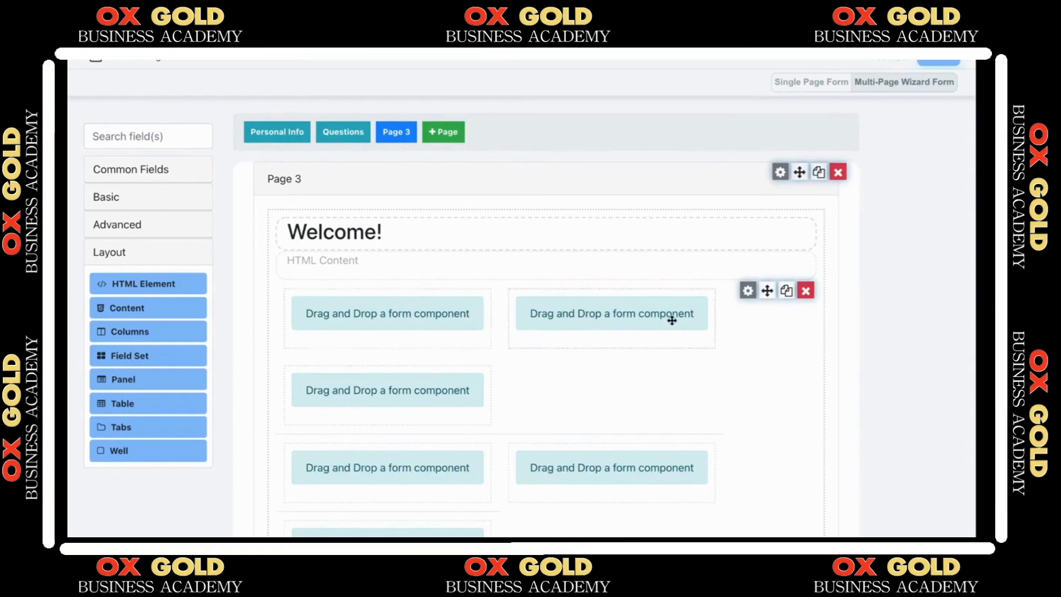
left_click(747, 292)
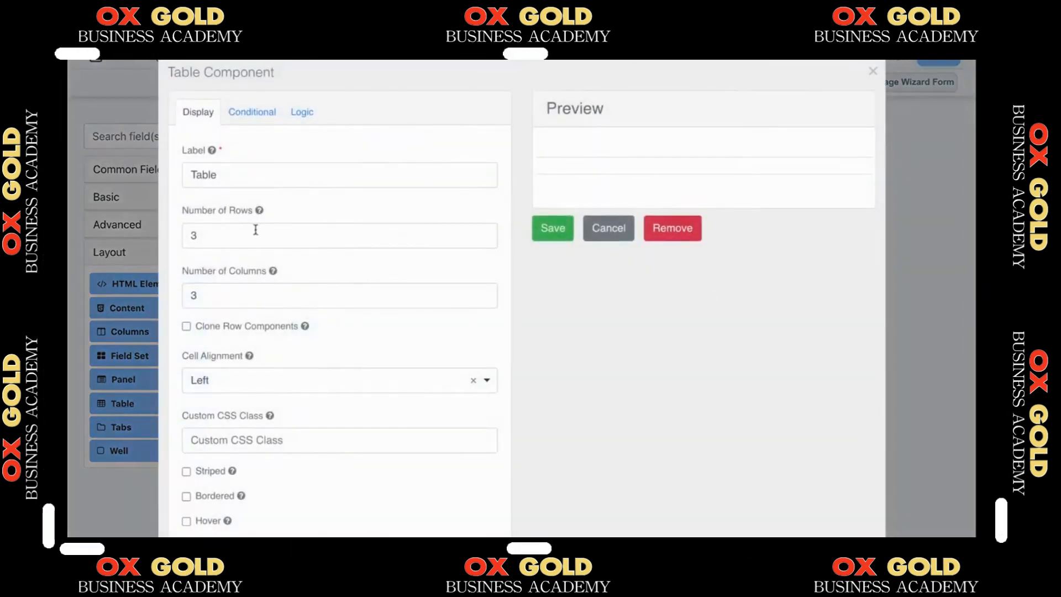
left_click_drag(256, 230, 177, 228)
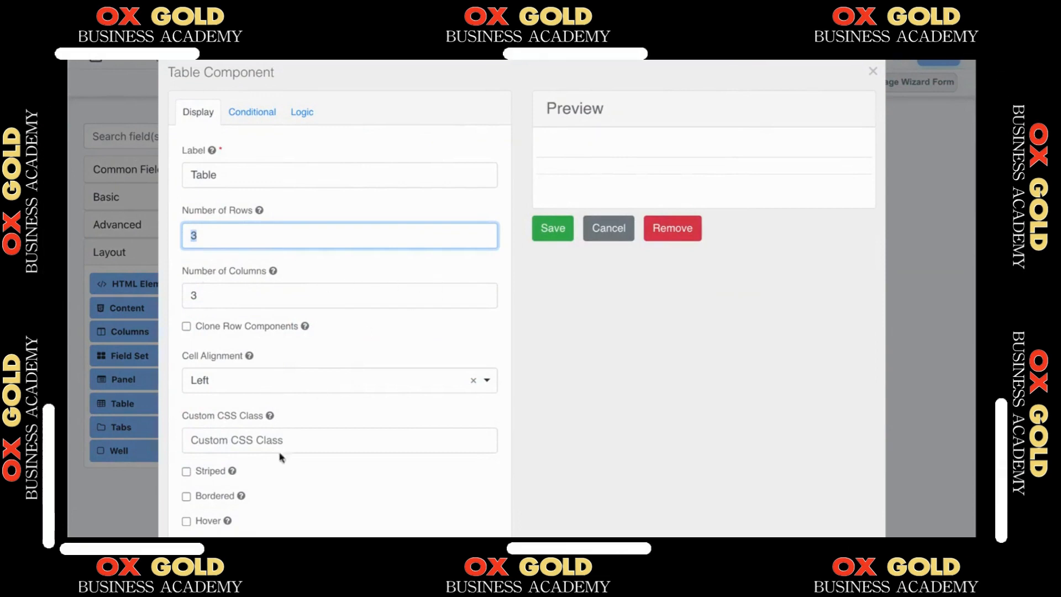
left_click(213, 471)
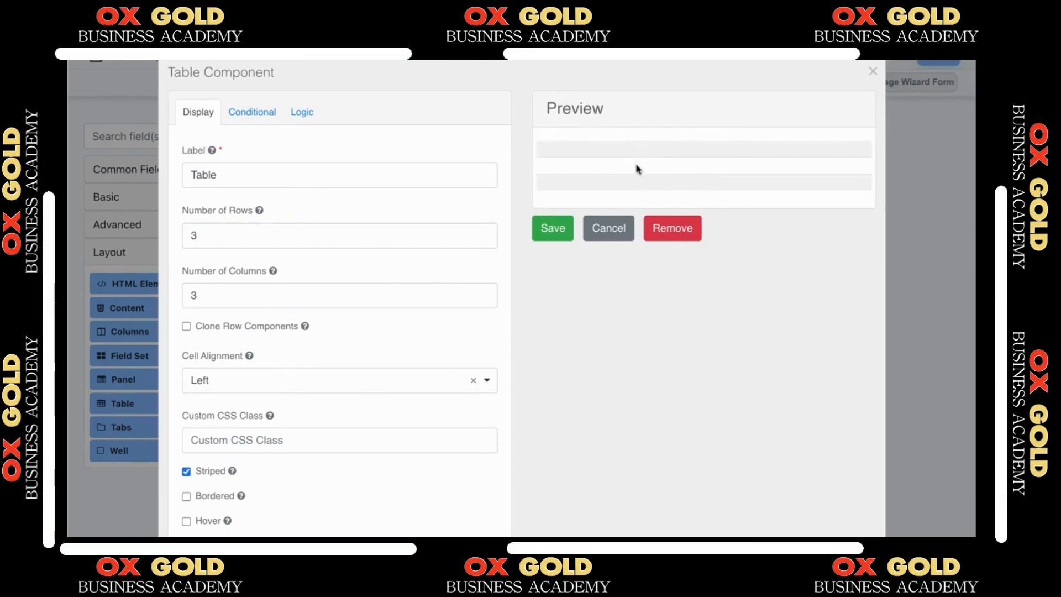
left_click(213, 494)
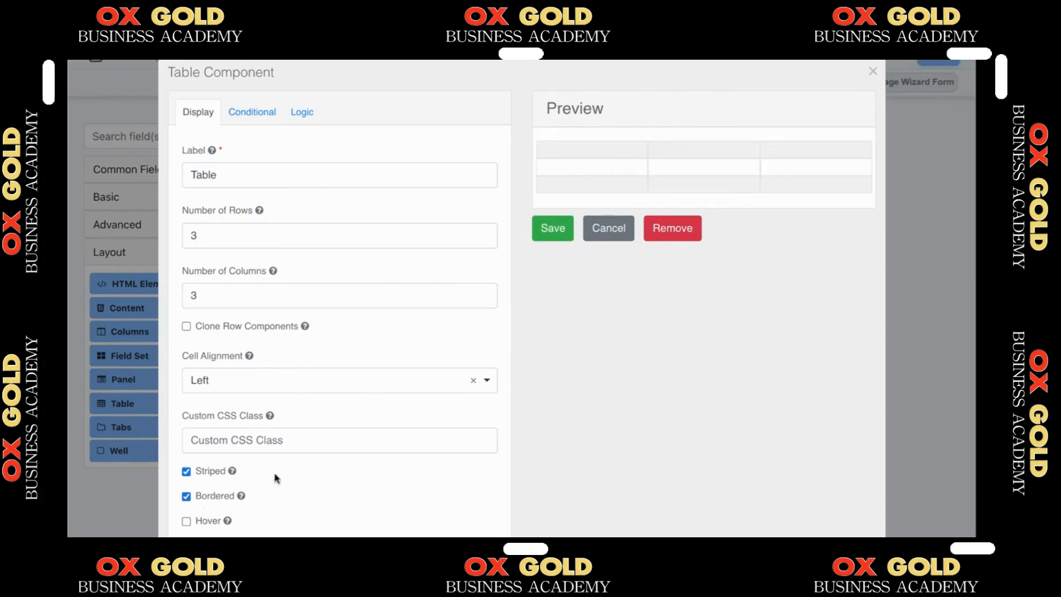
scroll(218, 467, "down", 2)
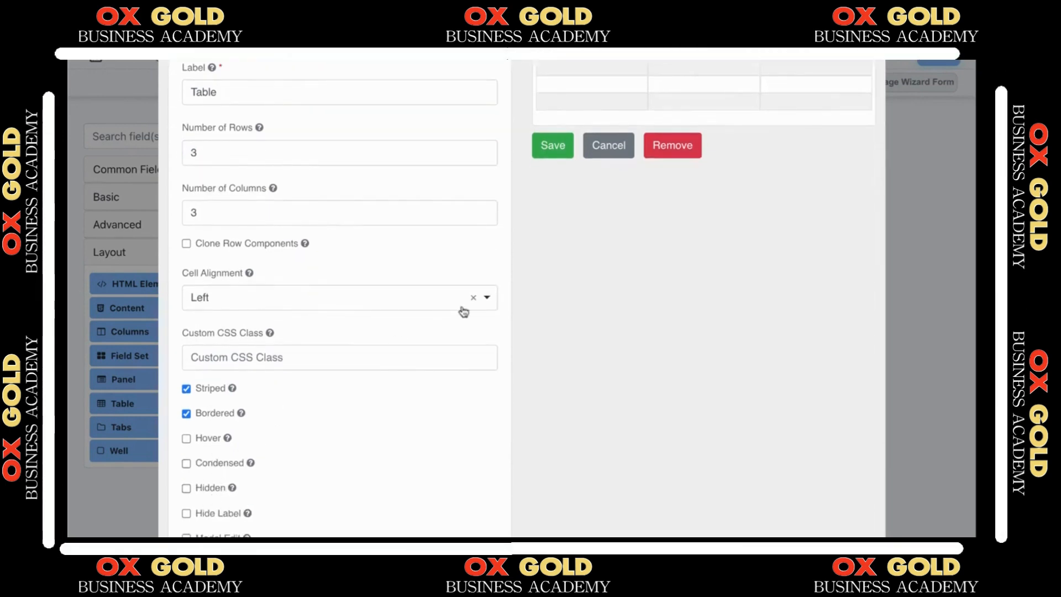
scroll(569, 239, "up", 2)
left_click(601, 238)
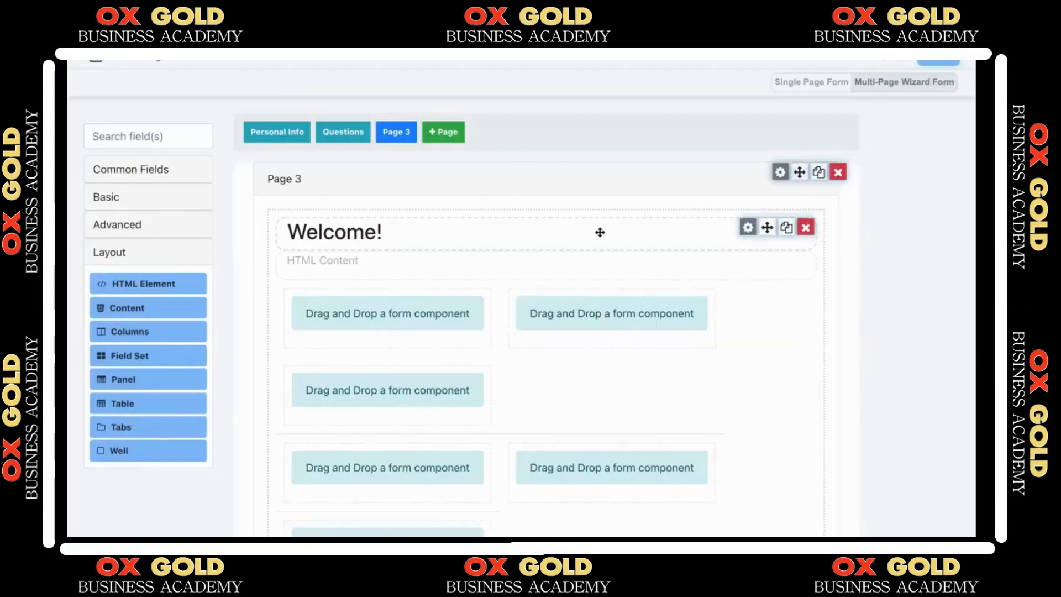
Remove the Table component and its child cells from Page 3
scroll(807, 298, "down", 1)
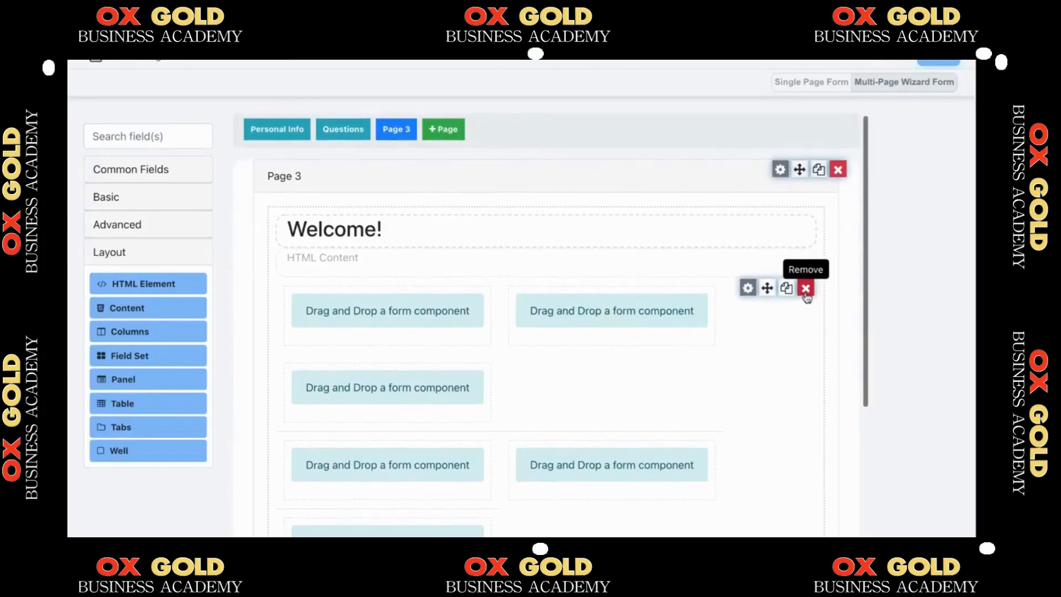
left_click(806, 288)
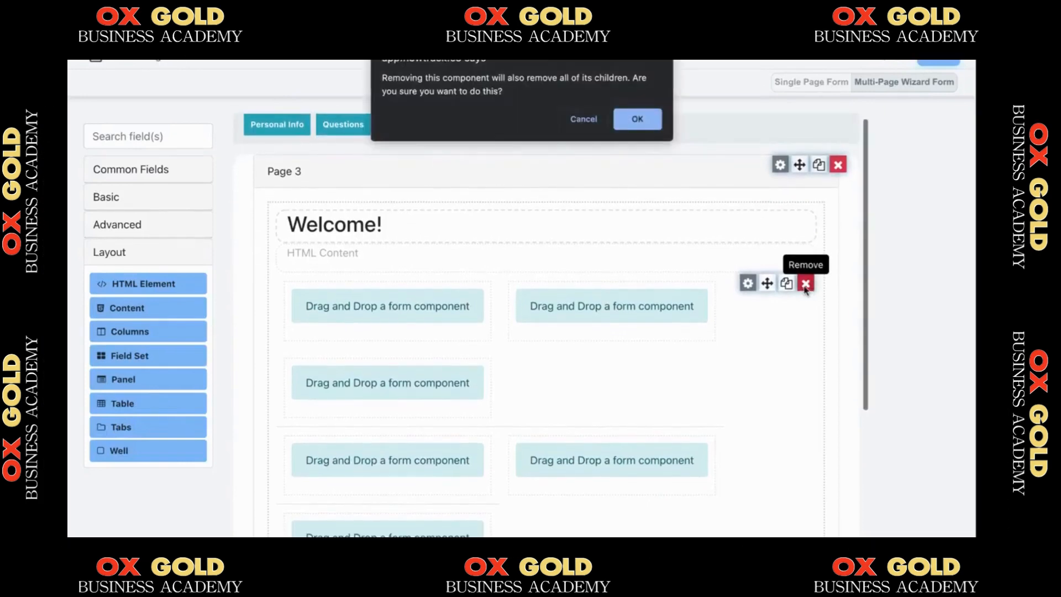
left_click(636, 119)
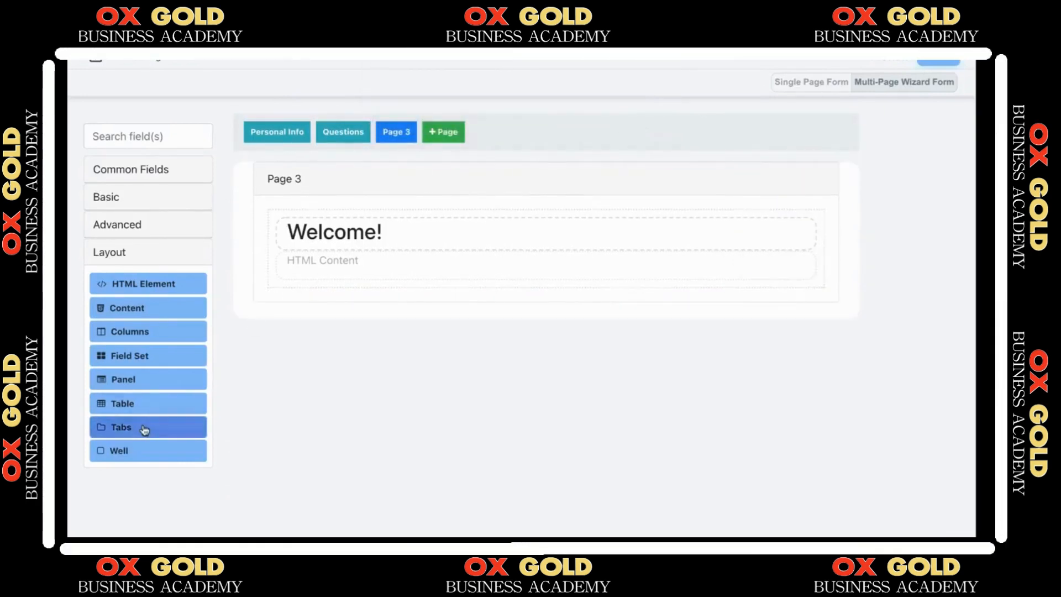
Add a Tabs component below the HTML Element on Page 3 and give it a second tab labelled "2022"
left_click_drag(144, 430, 389, 281)
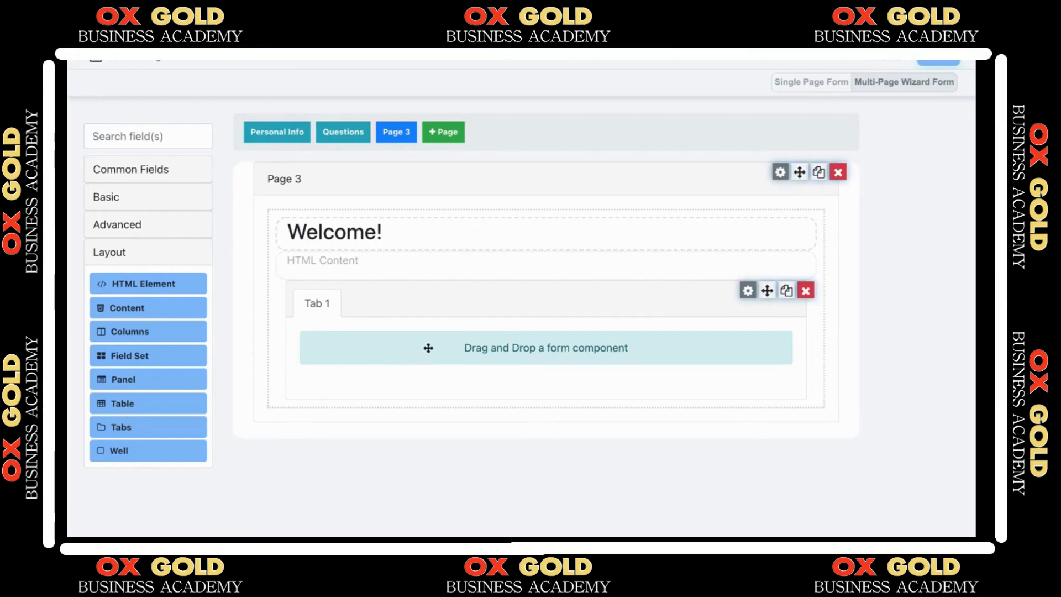
left_click(747, 290)
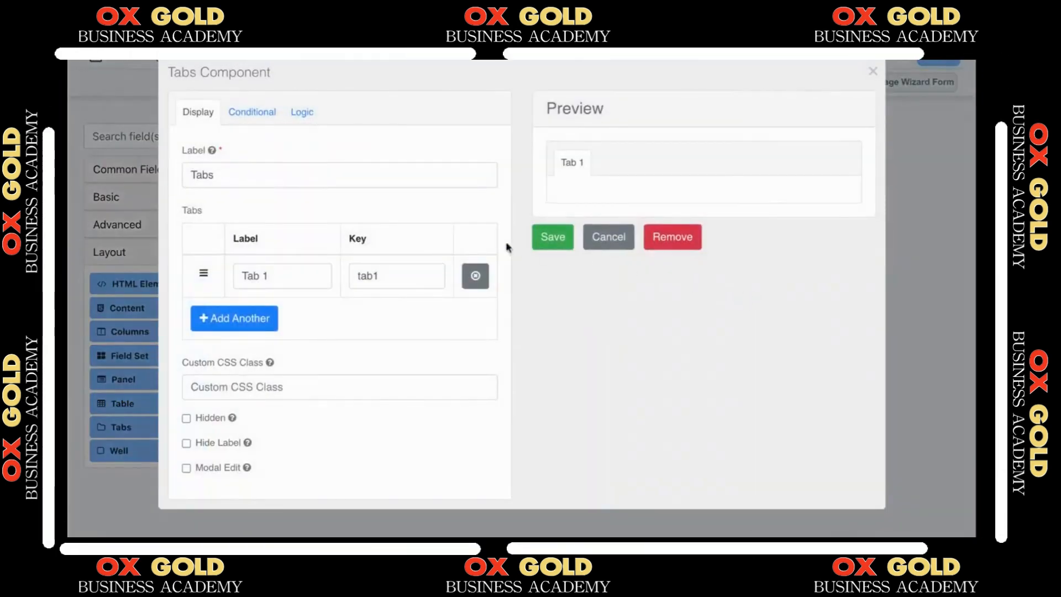
left_click(240, 319)
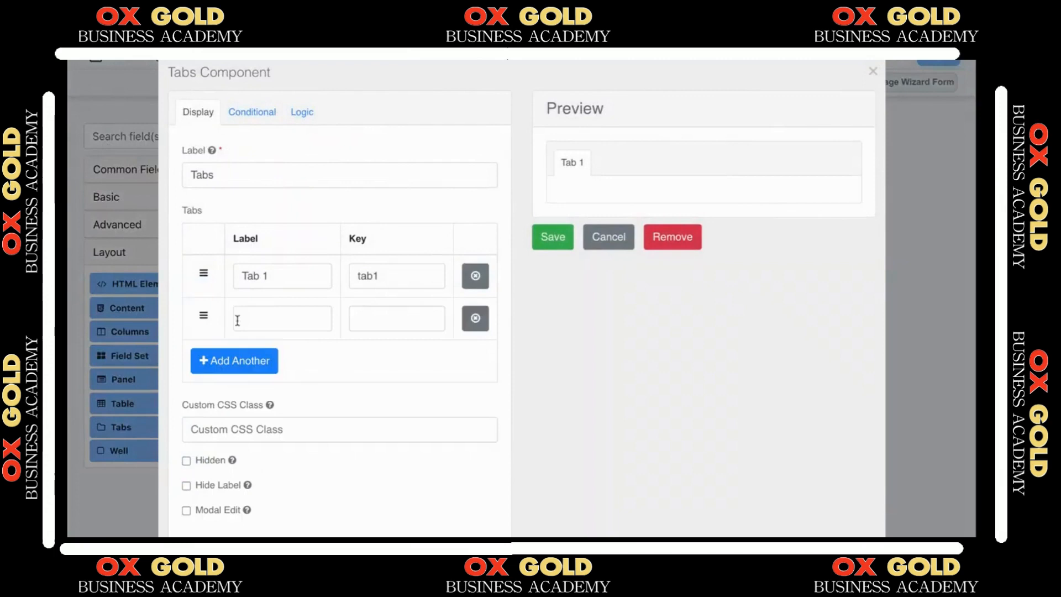
left_click(275, 313)
type("20")
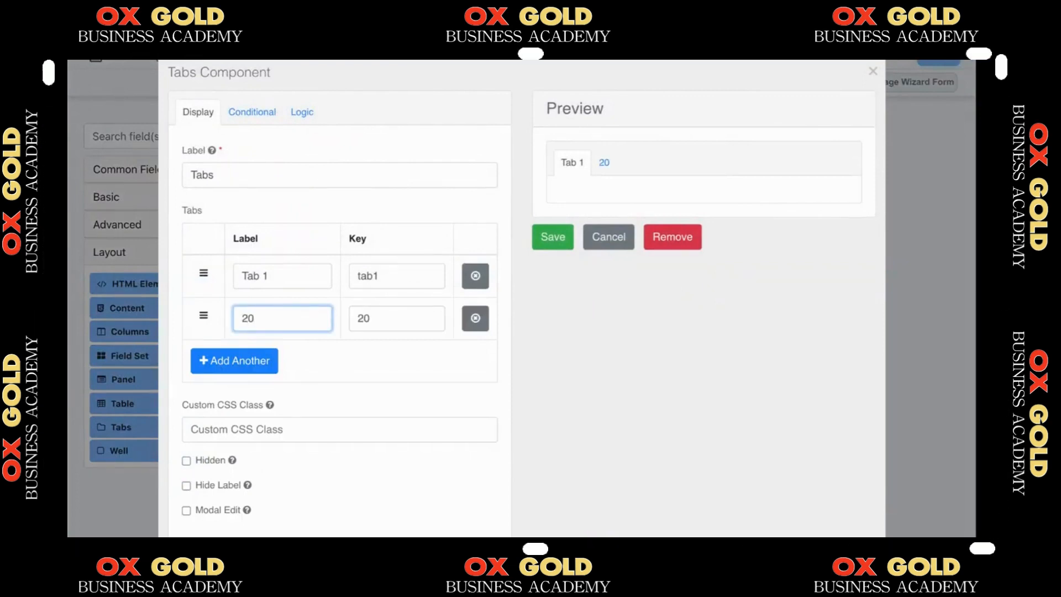
type("22")
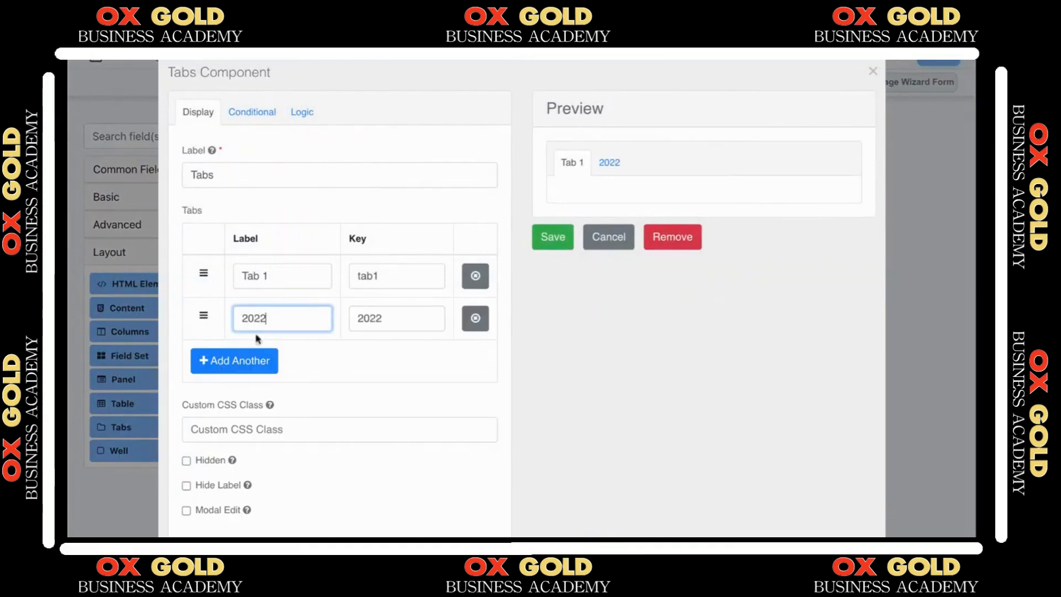
left_click(559, 248)
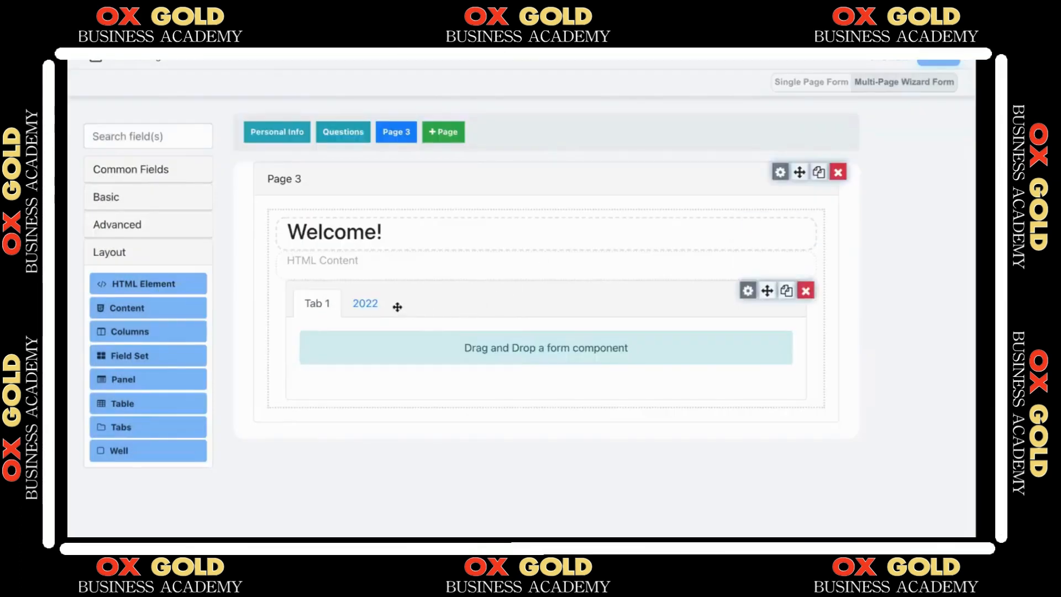
Move the "Welcome!" content into the 2022 tab, check it there, and switch back to Tab 1
left_click(362, 306)
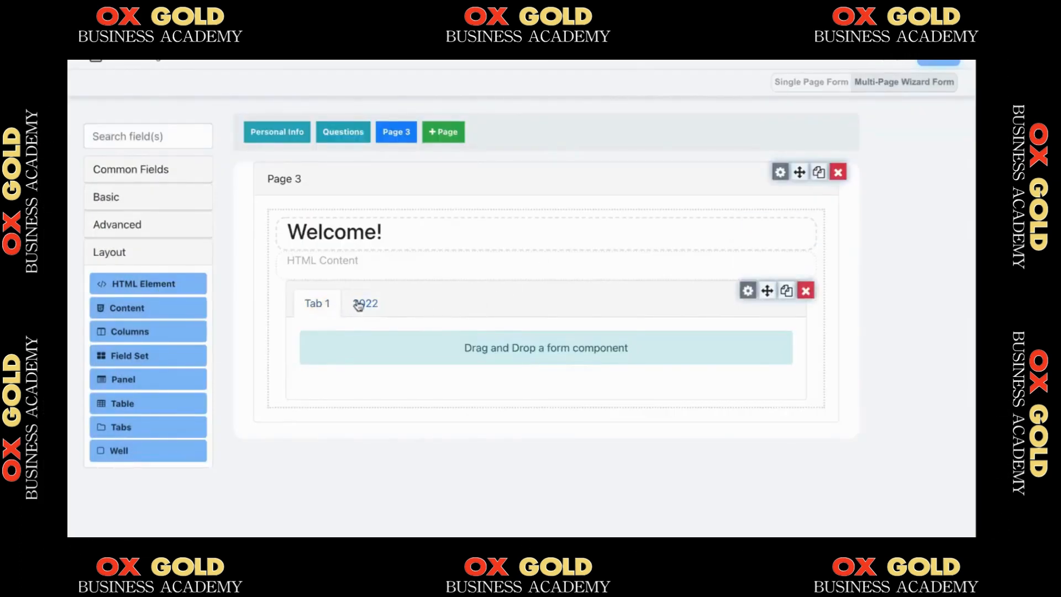
left_click_drag(396, 229, 395, 332)
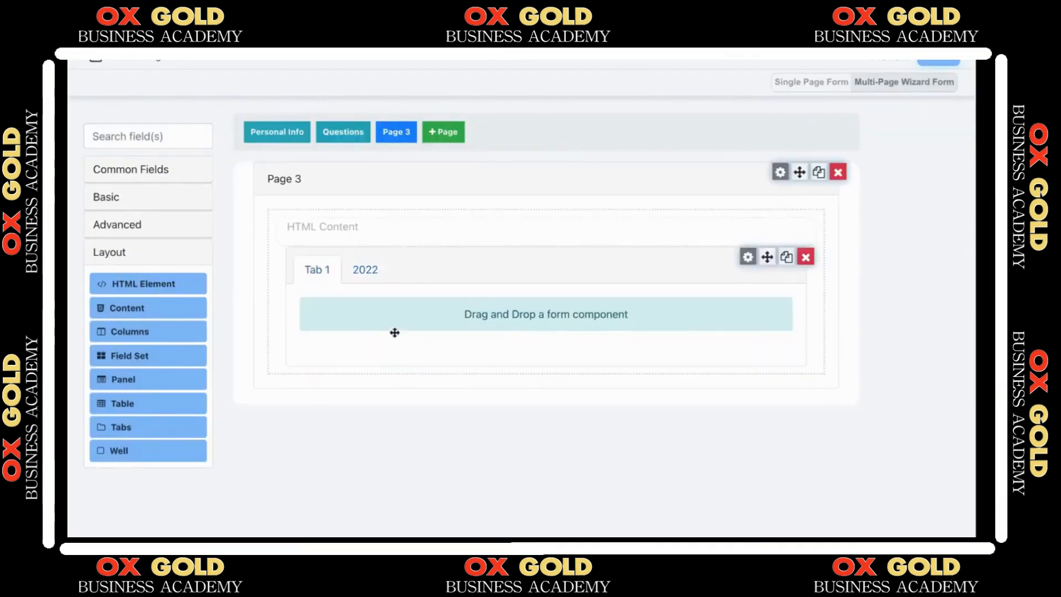
left_click(359, 272)
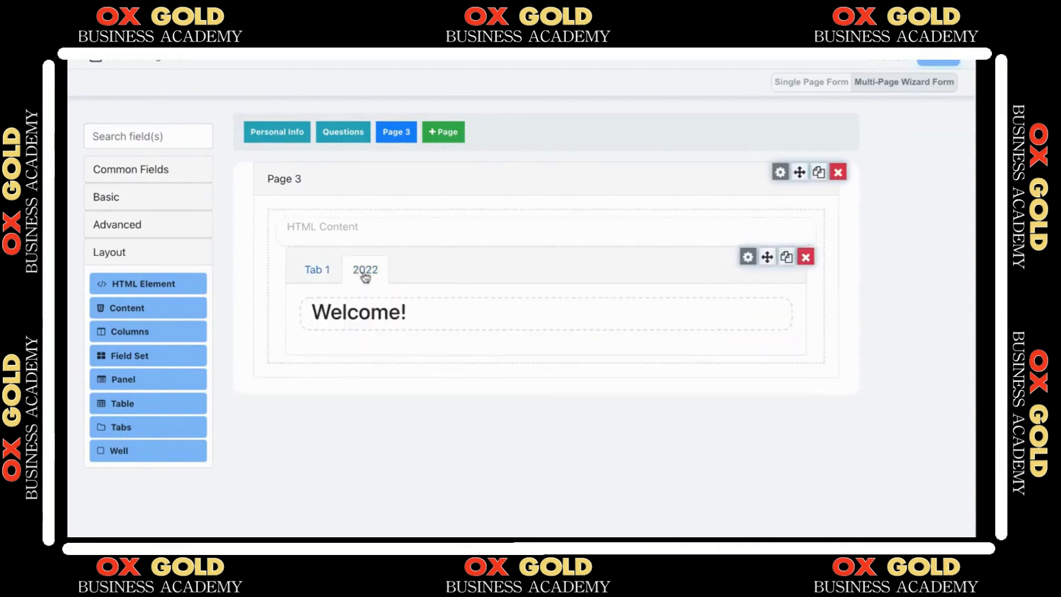
left_click(324, 271)
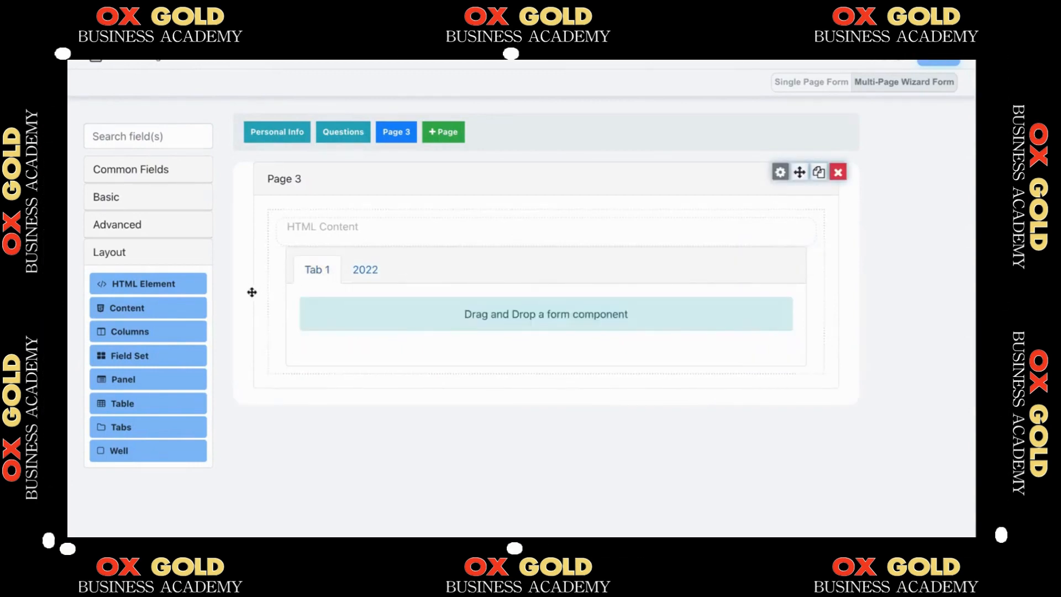
Expand the Advanced field group and remove the HTML Element and the Tabs component from Page 3
left_click(187, 233)
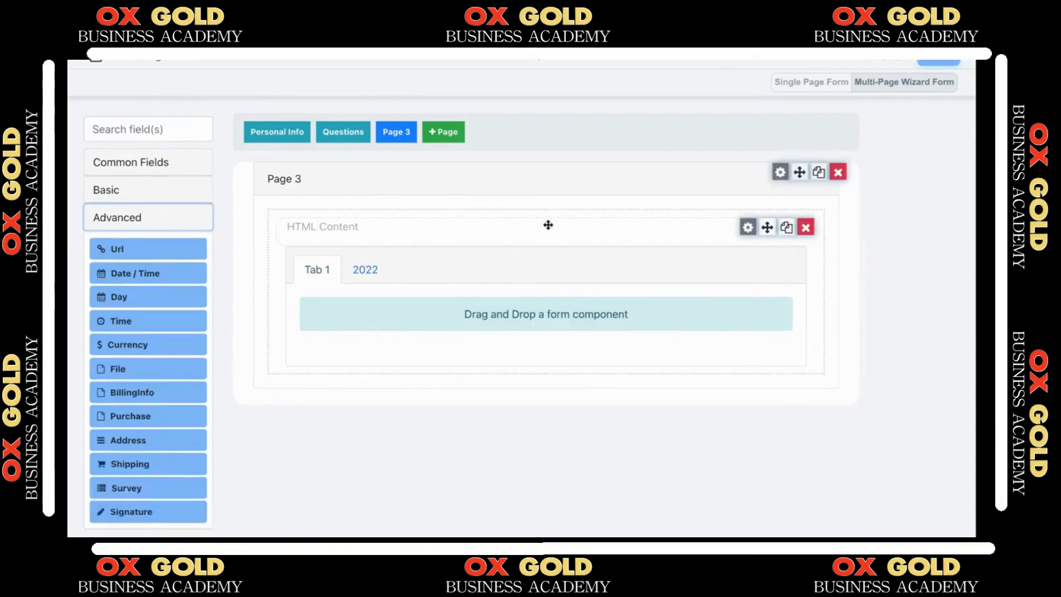
left_click(805, 229)
left_click(638, 120)
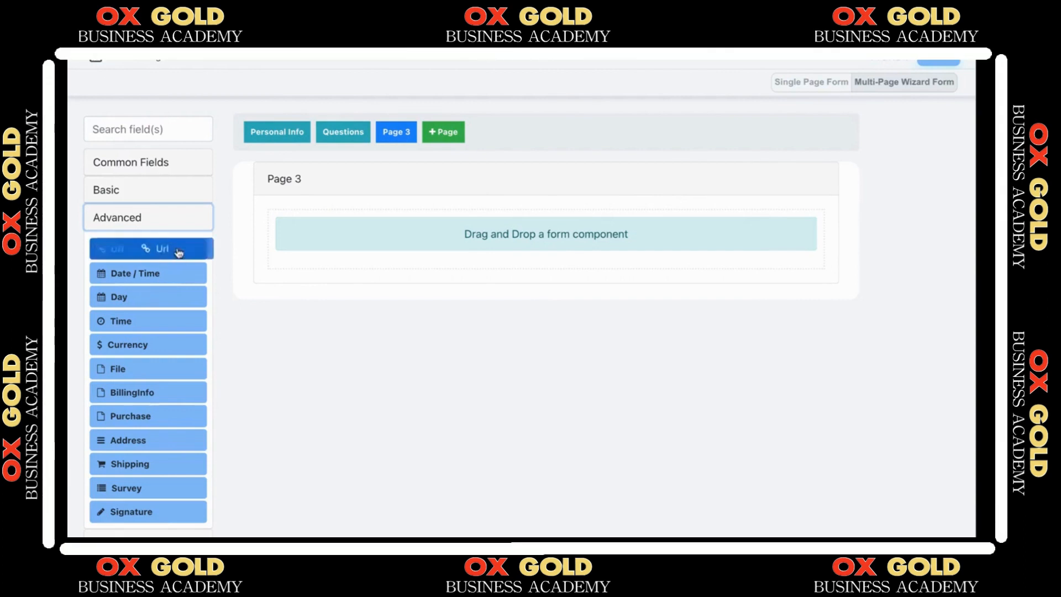
Try a Url component on Page 3, reviewing its validation settings without saving, and remove it
left_click_drag(179, 253, 355, 235)
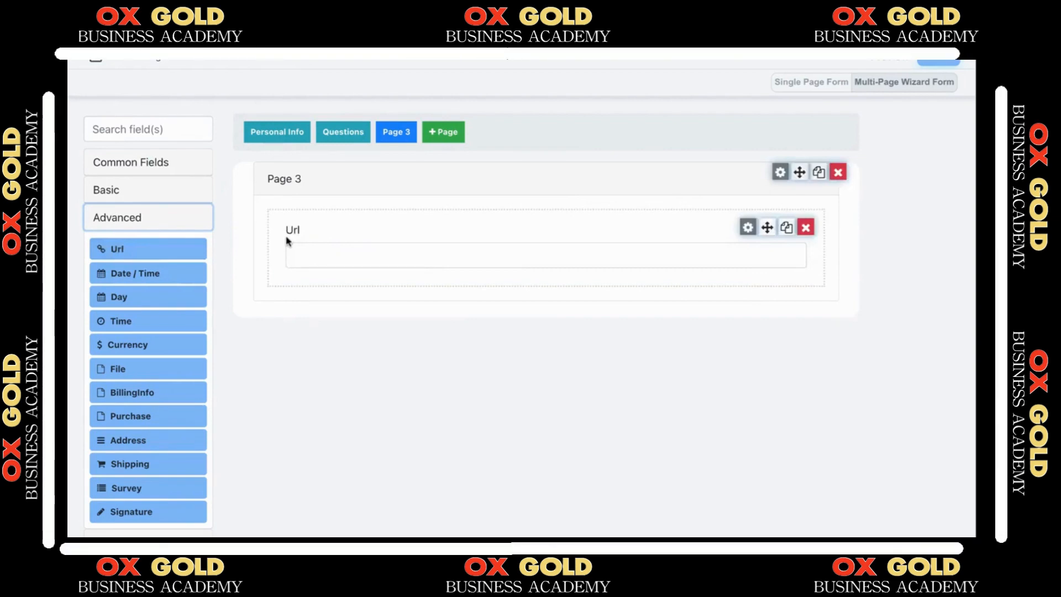
left_click(748, 229)
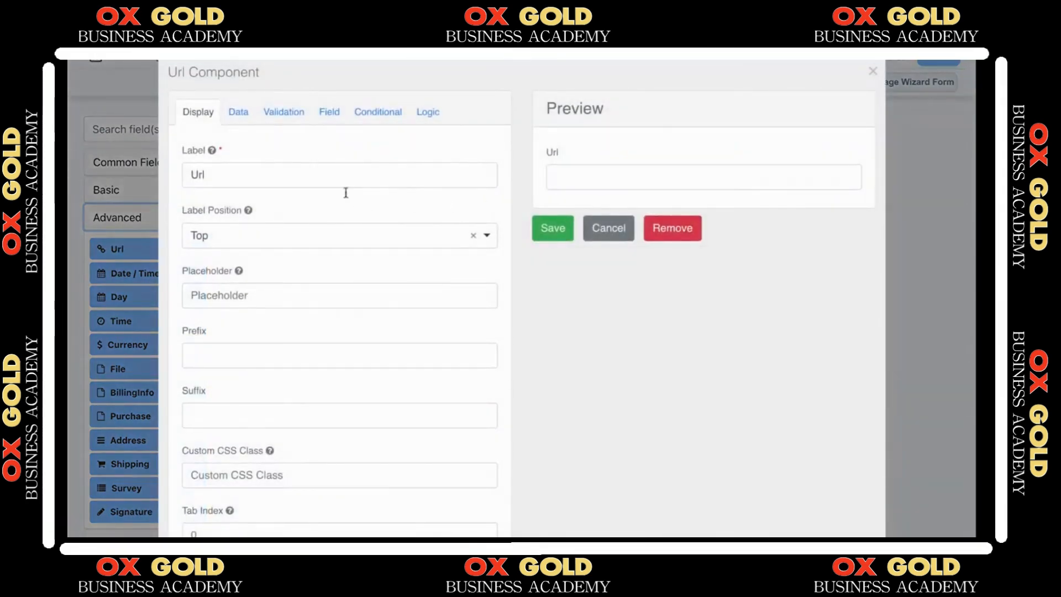
left_click(291, 114)
scroll(416, 177, "down", 2)
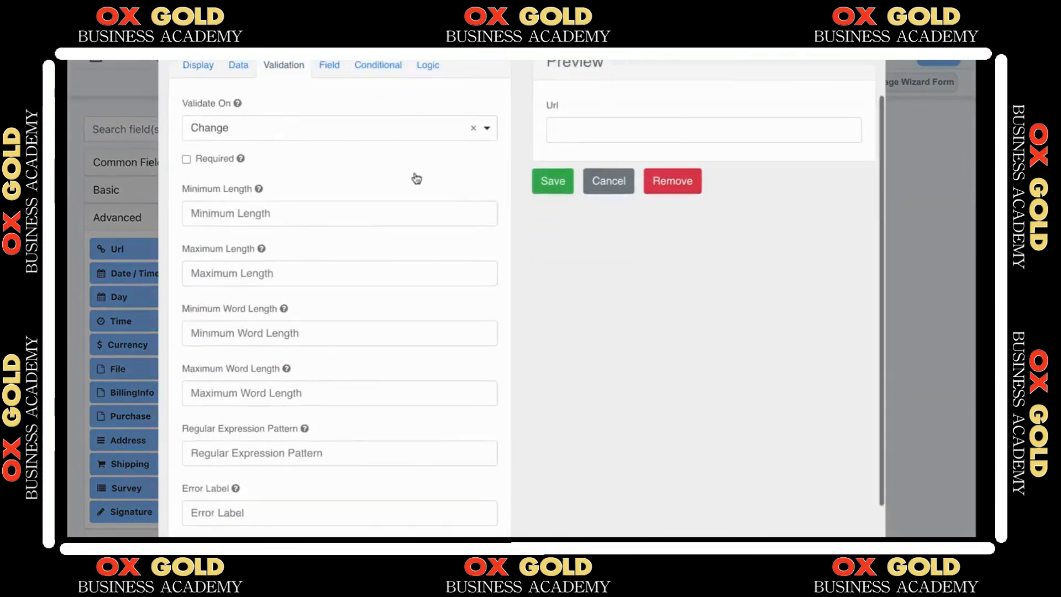
scroll(420, 176, "up", 2)
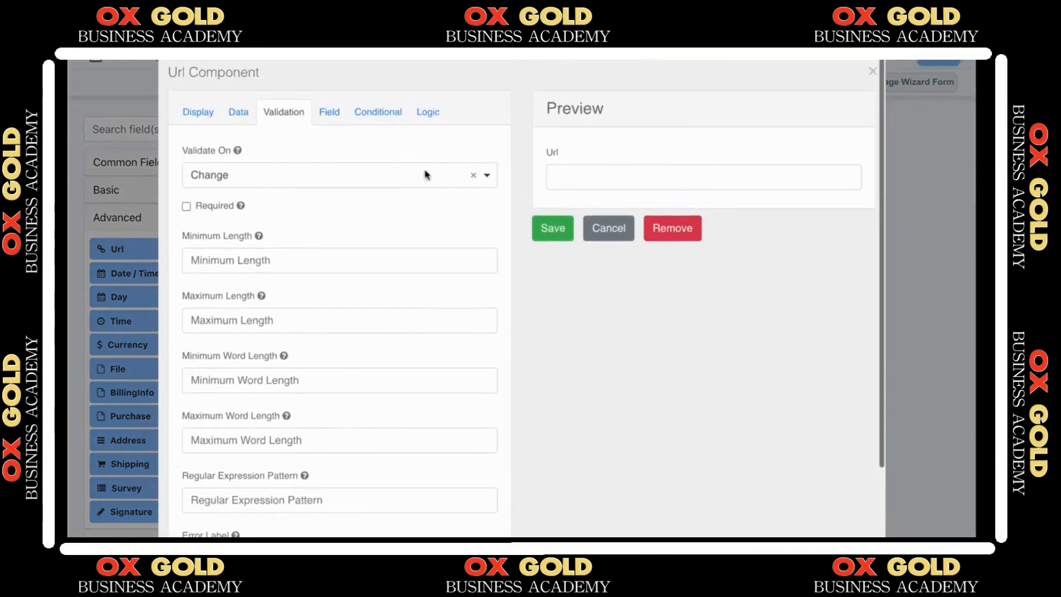
left_click(609, 228)
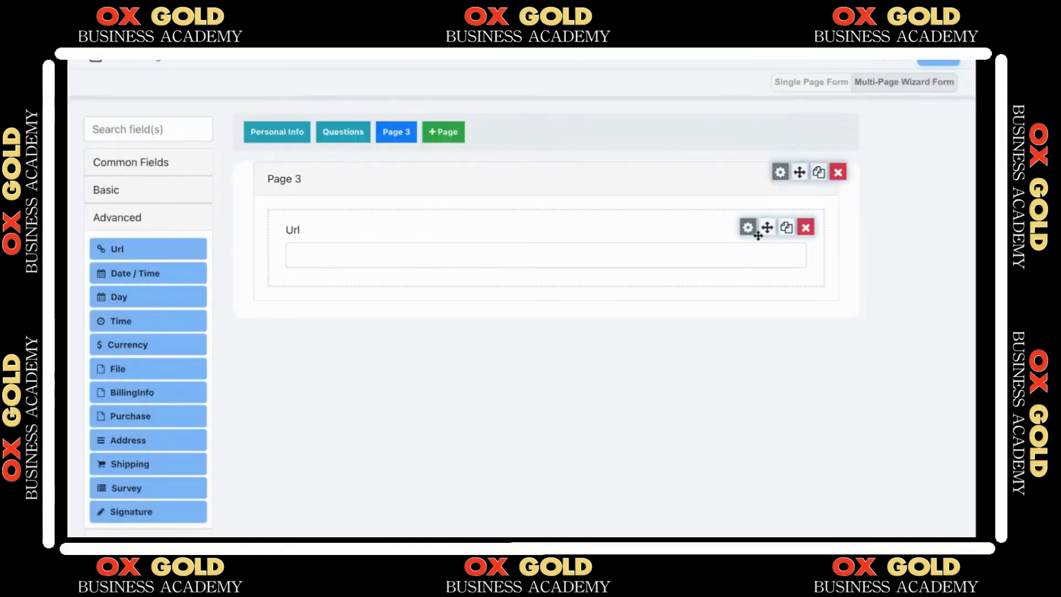
left_click(805, 228)
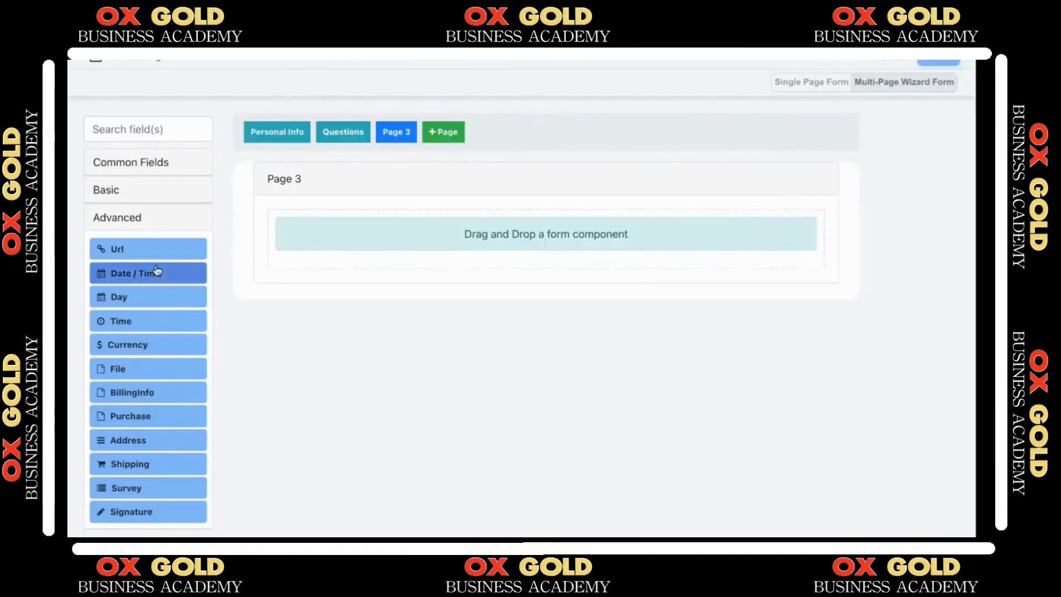
Try a Date / Time component with its calendar and a Day component on Page 3, removing each after viewing it
left_click_drag(157, 270, 323, 241)
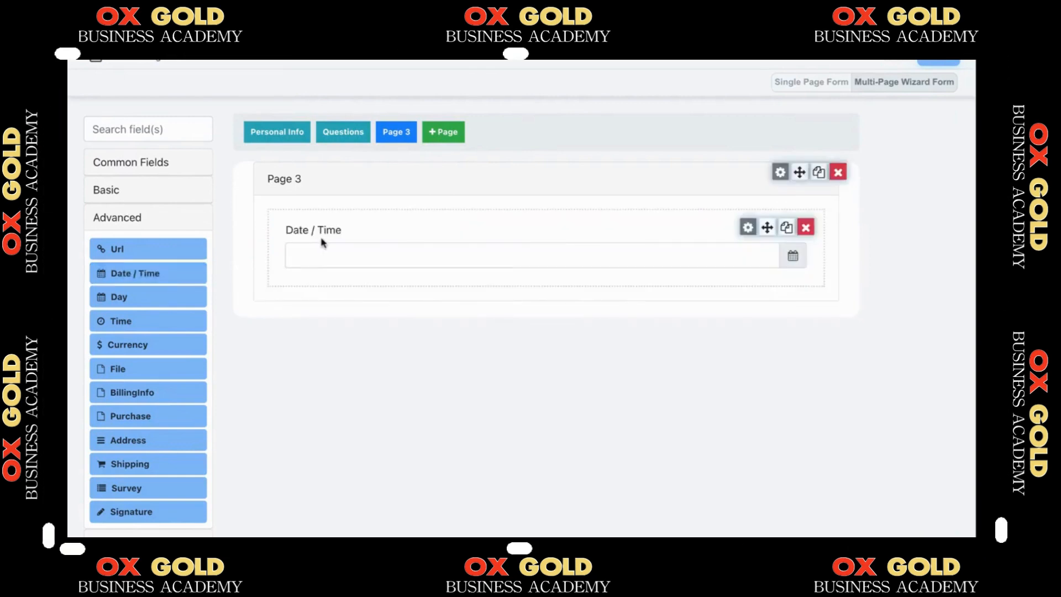
left_click(791, 256)
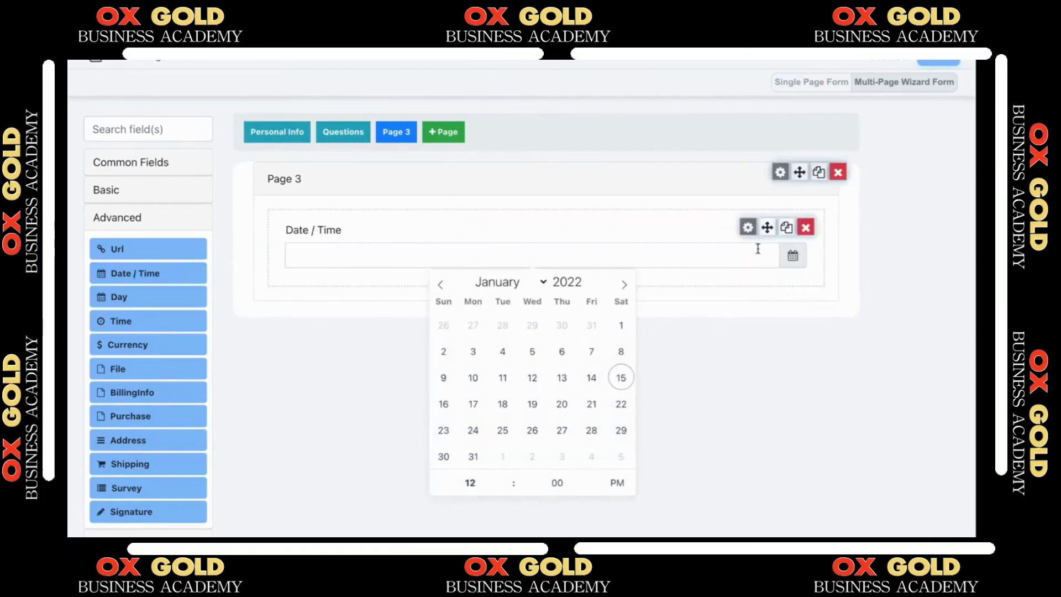
left_click(806, 228)
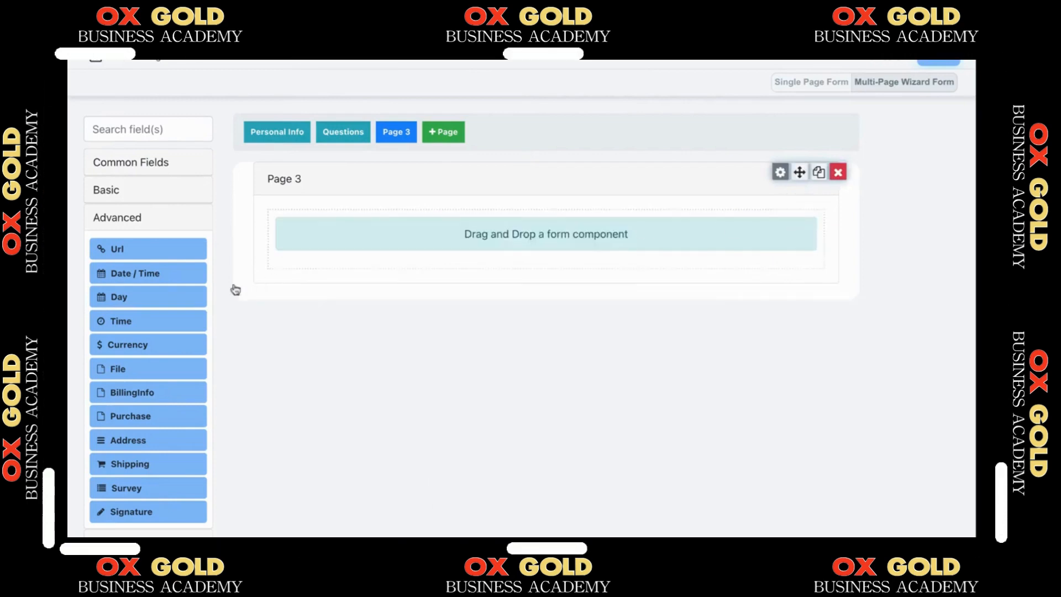
left_click_drag(166, 297, 385, 237)
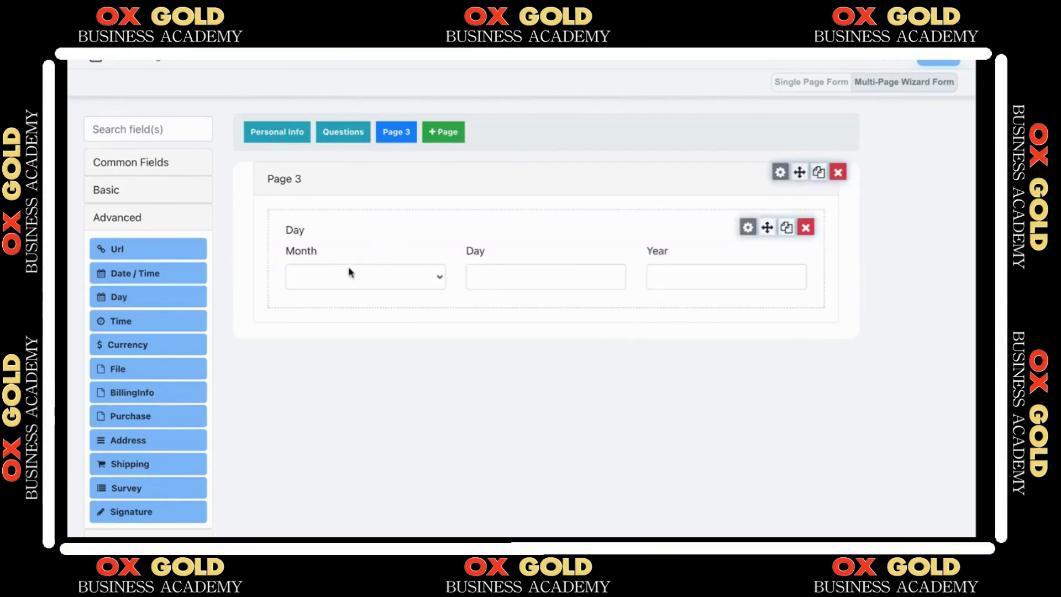
left_click(805, 227)
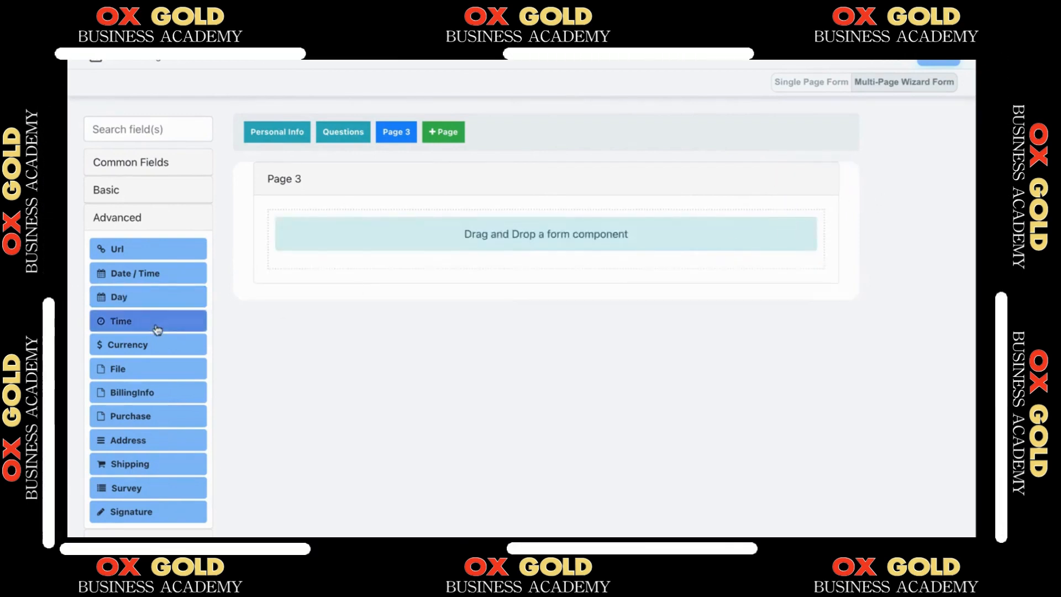
Try a Time component with its time picker and a Currency component on Page 3, removing each after viewing it
left_click_drag(157, 330, 402, 247)
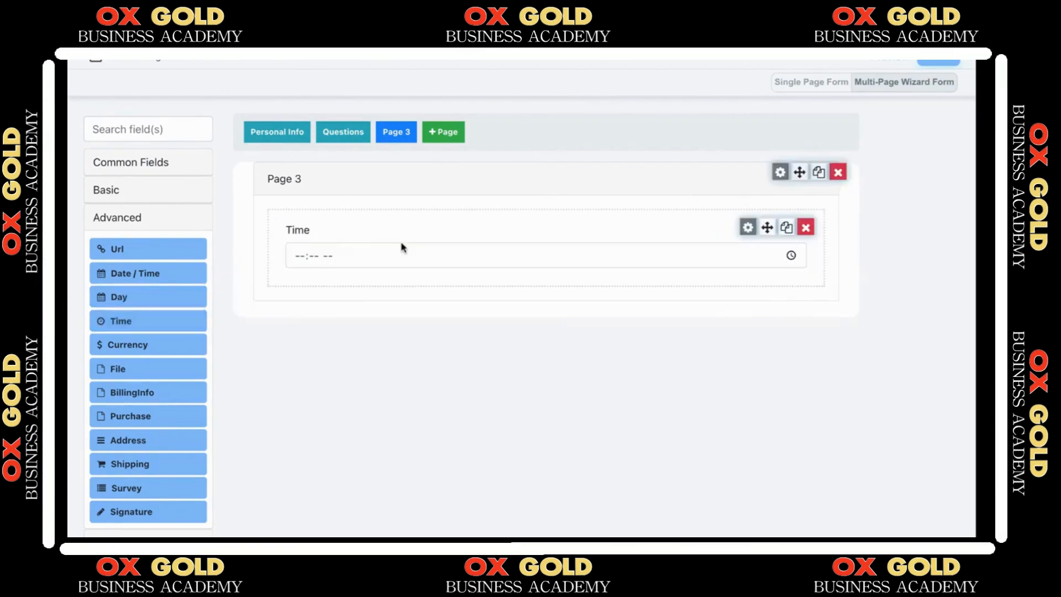
left_click(790, 255)
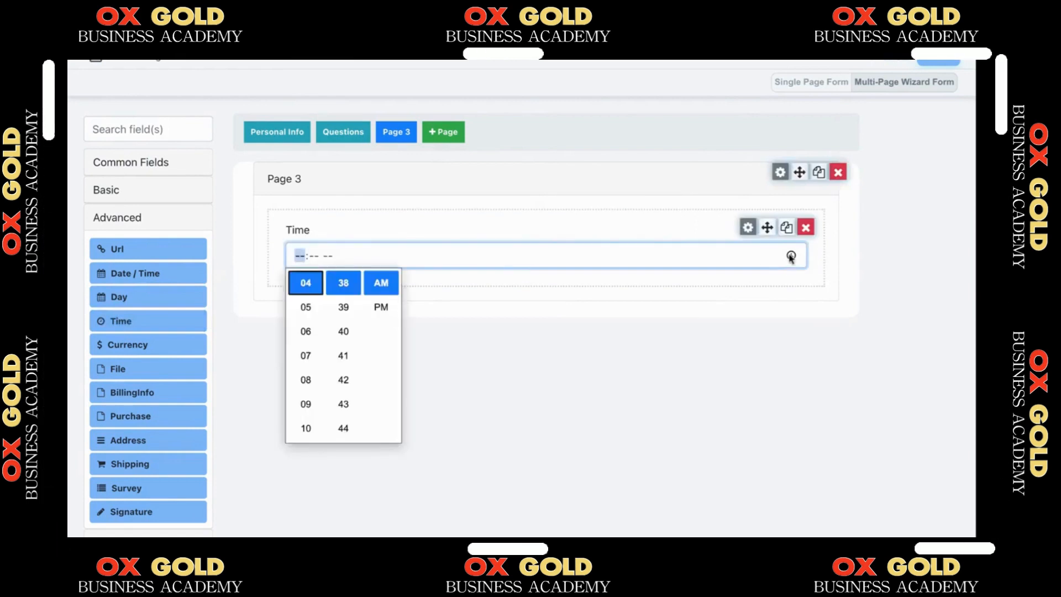
left_click(805, 227)
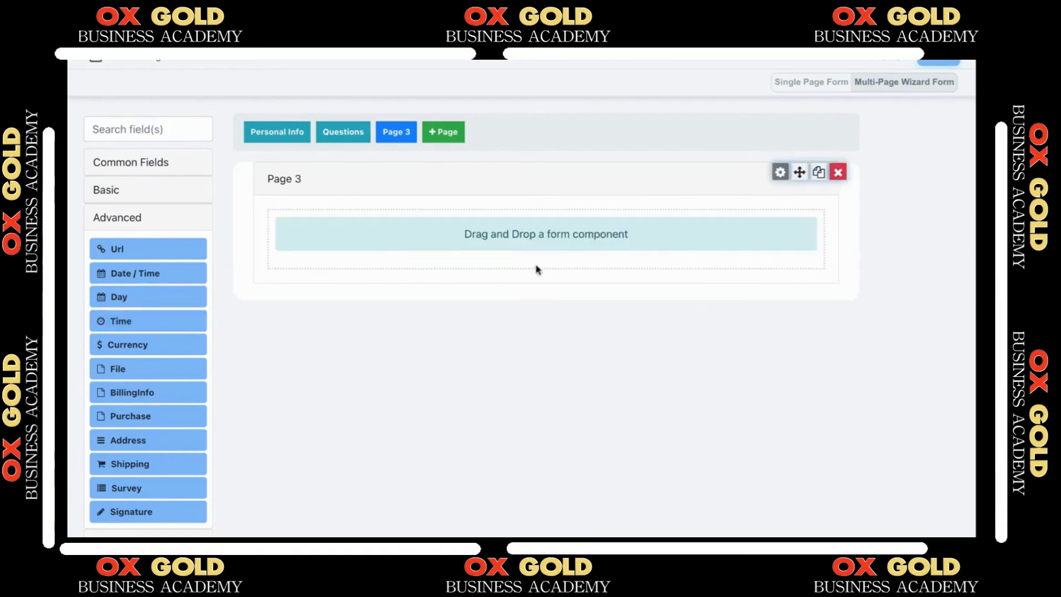
left_click_drag(147, 343, 390, 244)
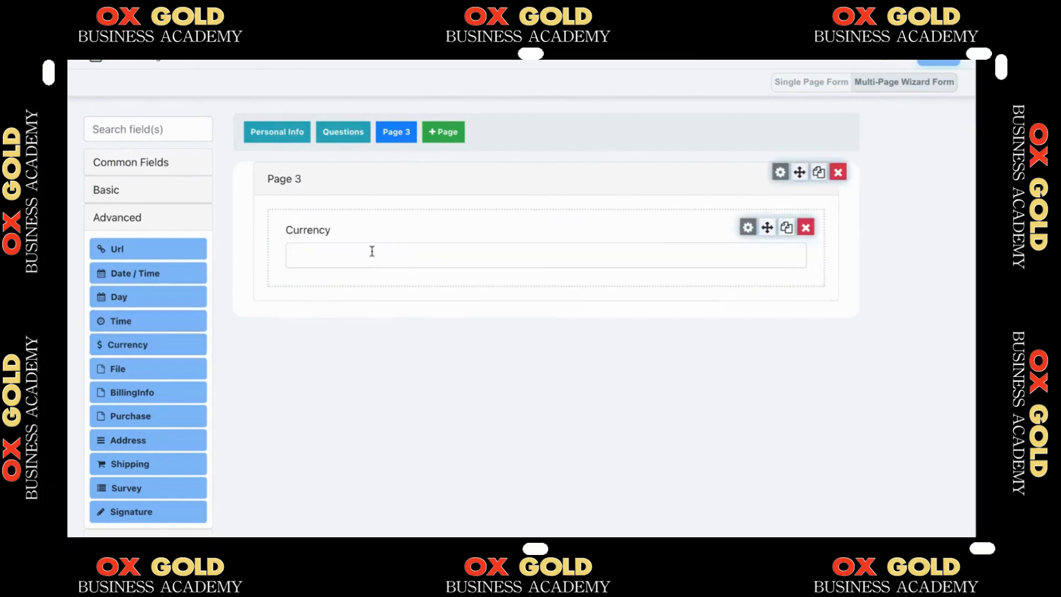
left_click(805, 225)
Add a File component to Page 3 and label it "Photo"
left_click_drag(149, 371, 389, 237)
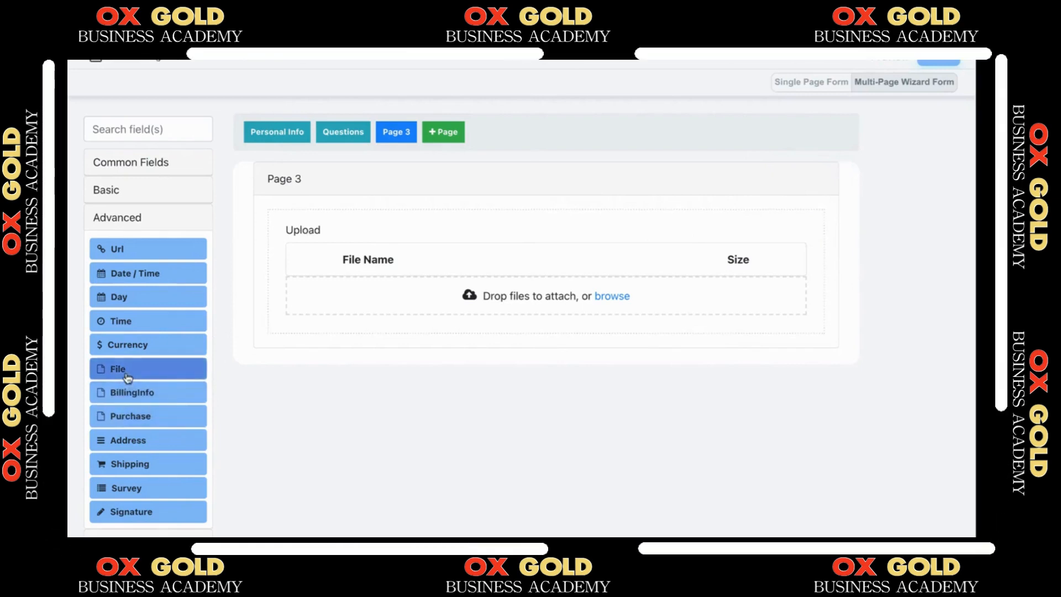
mouse_move(697, 224)
left_click(748, 227)
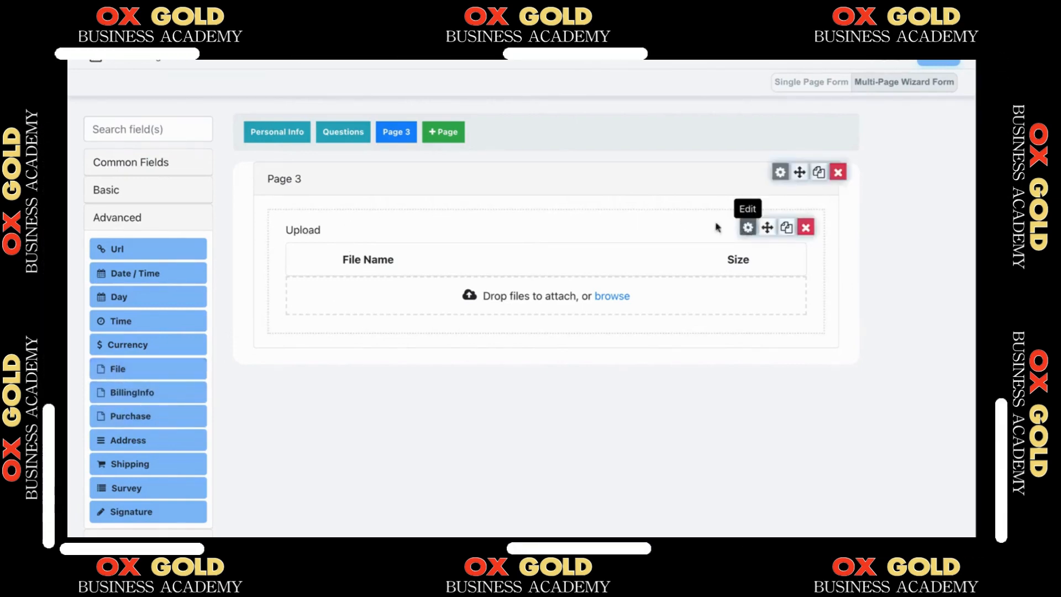
double_click(280, 174)
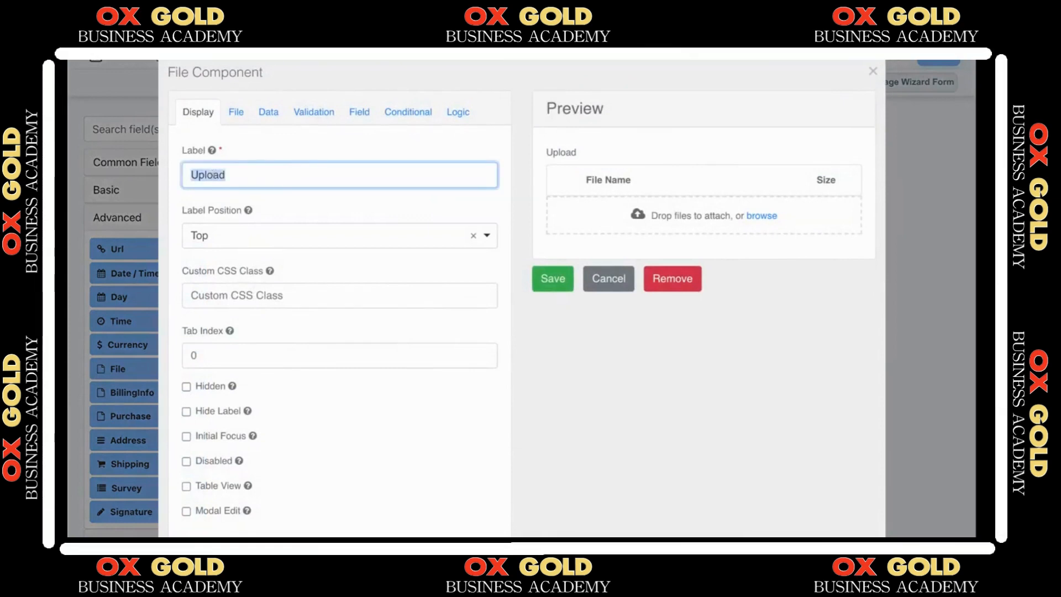
type("Photo")
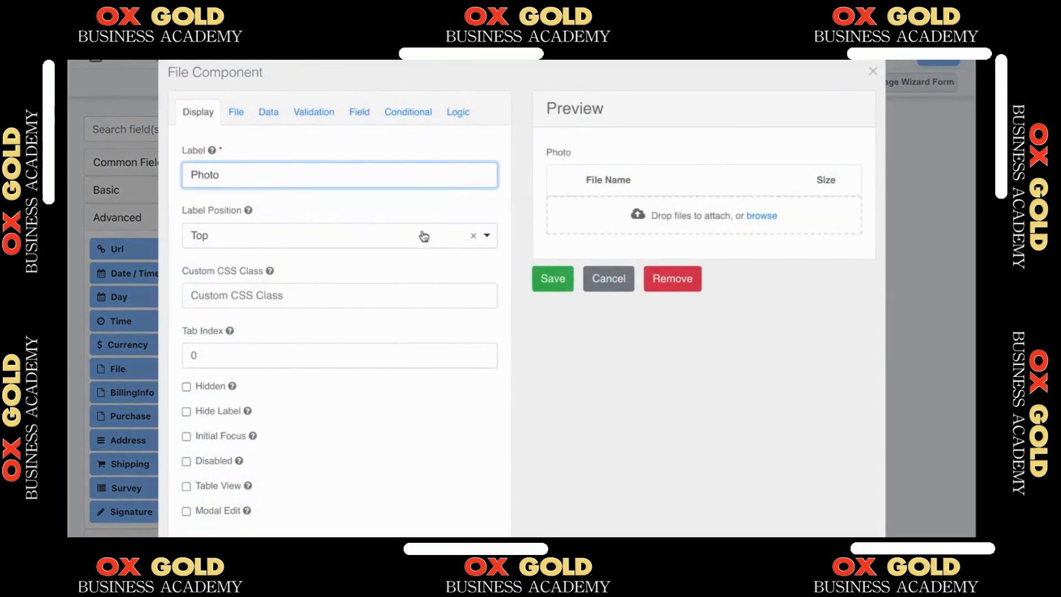
left_click(552, 278)
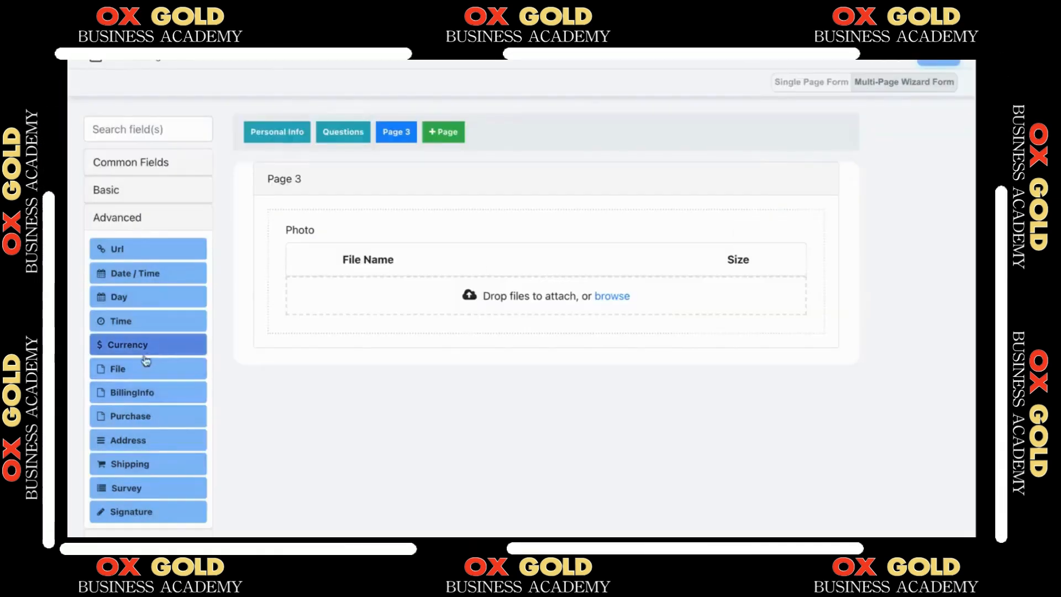
Add a second File component labelled "Logo" below the Photo upload and remove both uploads from Page 3
left_click_drag(146, 360, 396, 323)
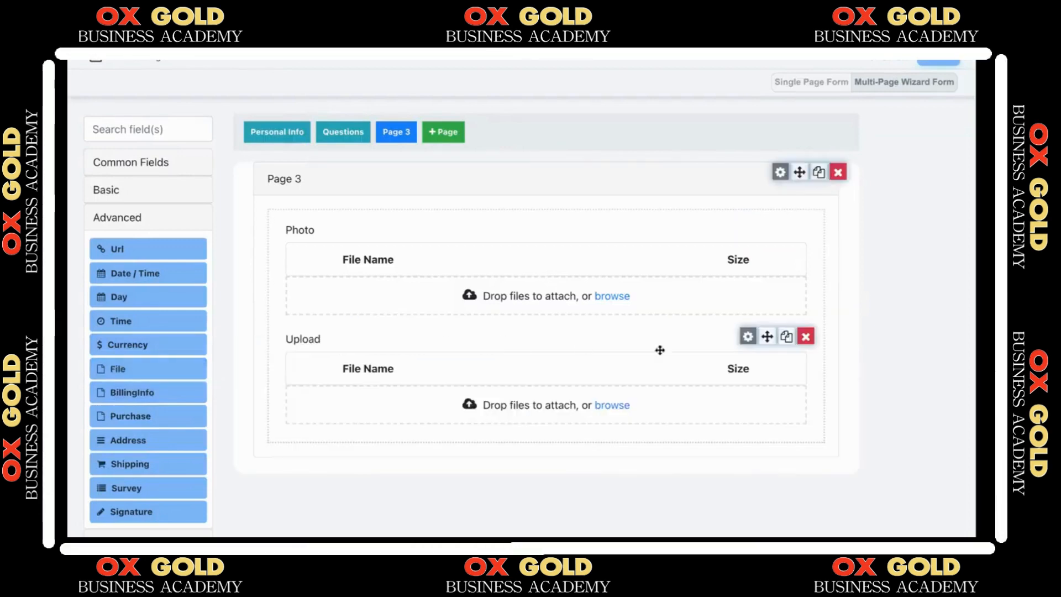
left_click(748, 336)
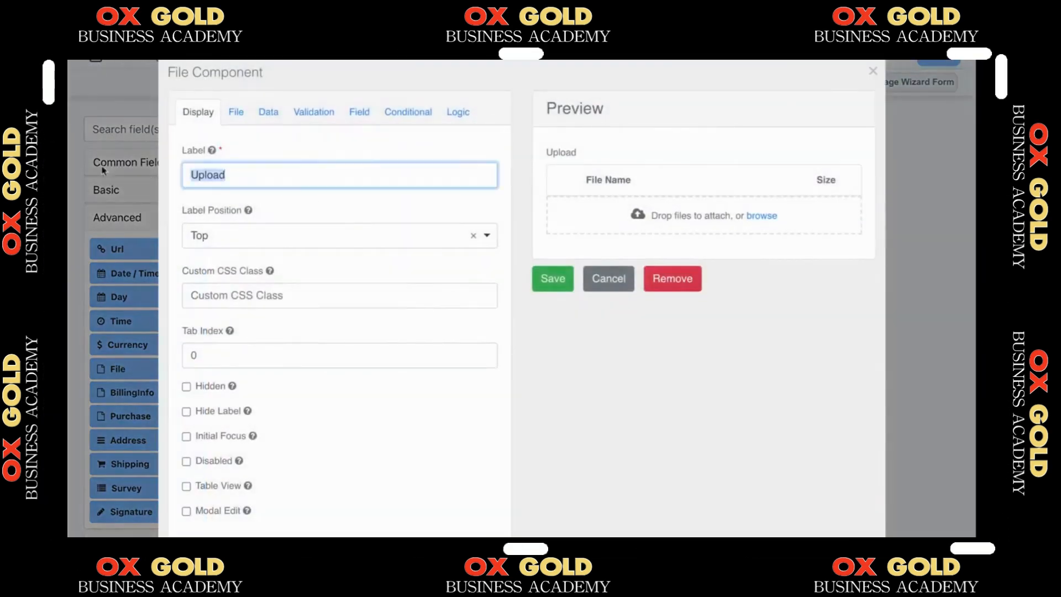
type("Logo")
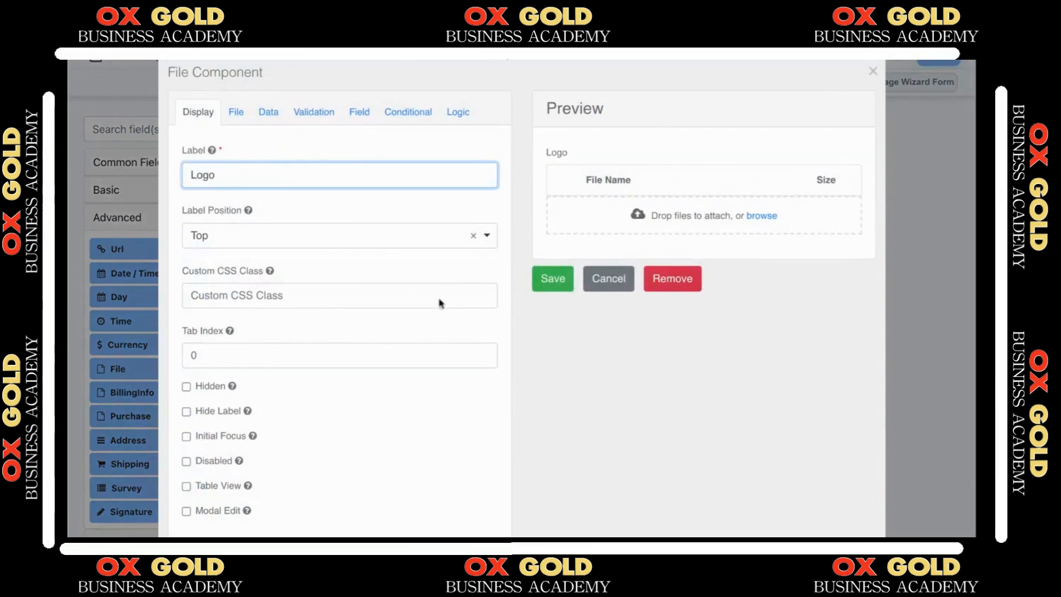
left_click(548, 279)
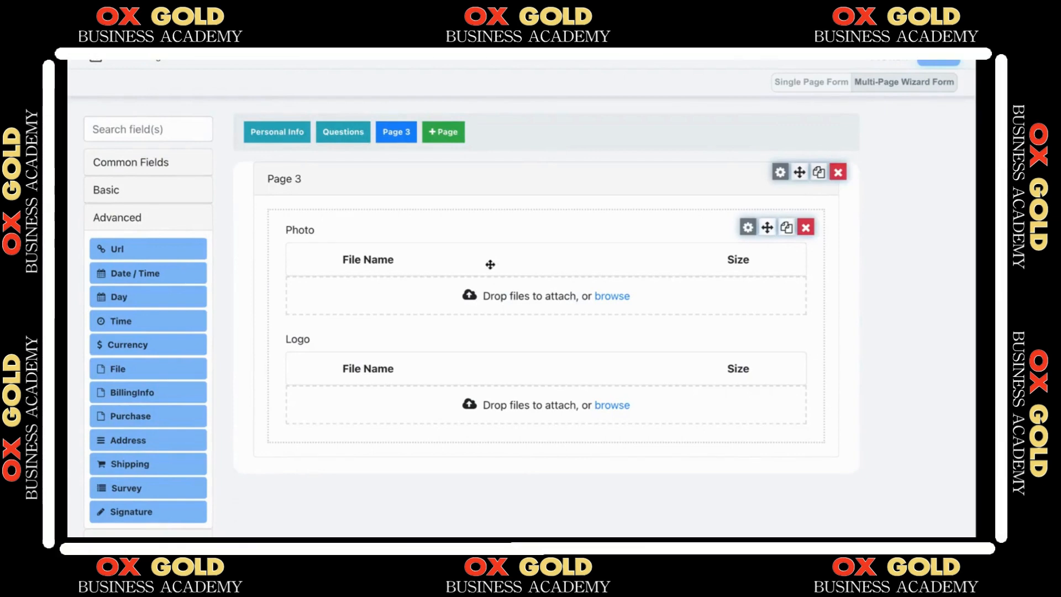
left_click(805, 227)
left_click(806, 227)
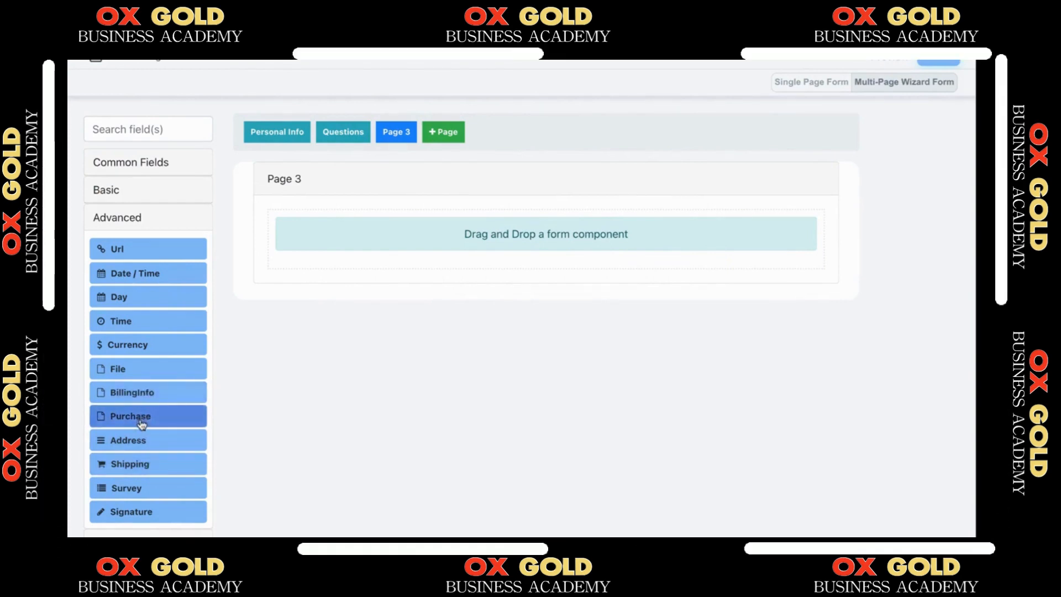
Add a Purchase component to Page 3 and look through its credit card and billing address fields
left_click_drag(142, 423, 395, 237)
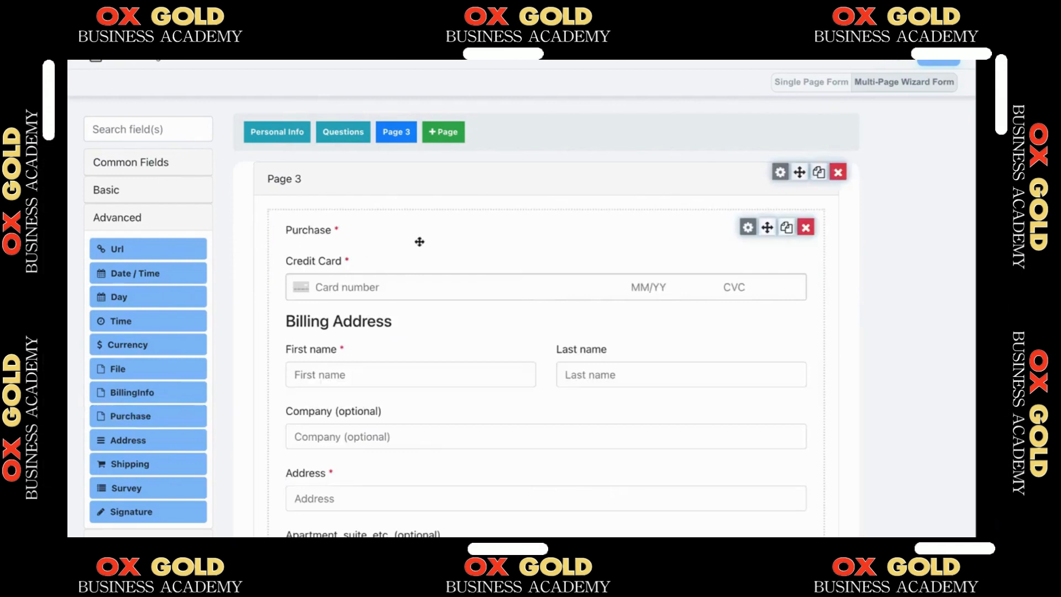
scroll(423, 241, "down", 2)
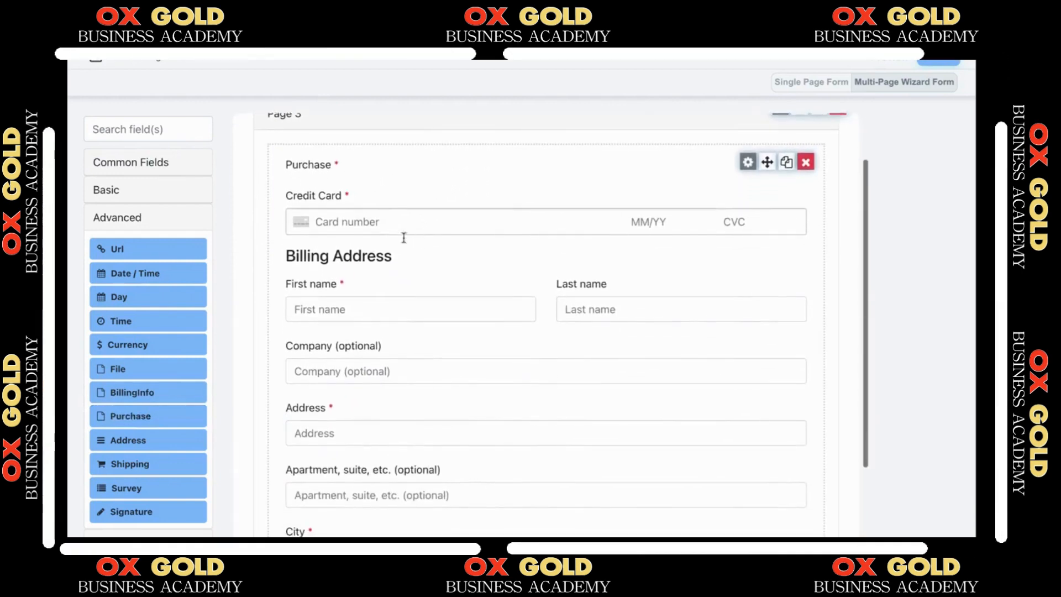
scroll(321, 279, "down", 4)
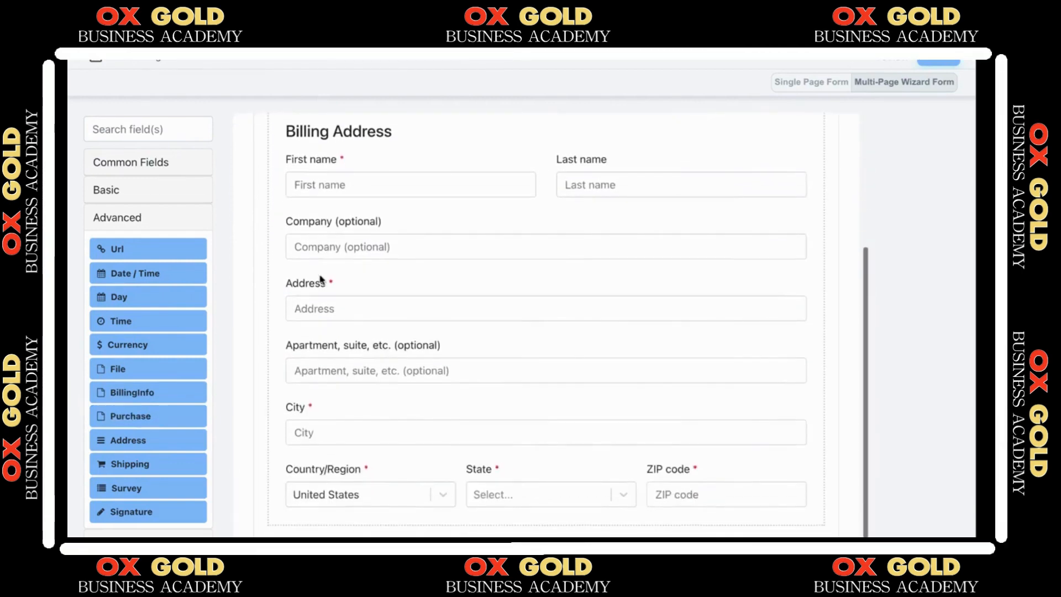
scroll(320, 279, "up", 6)
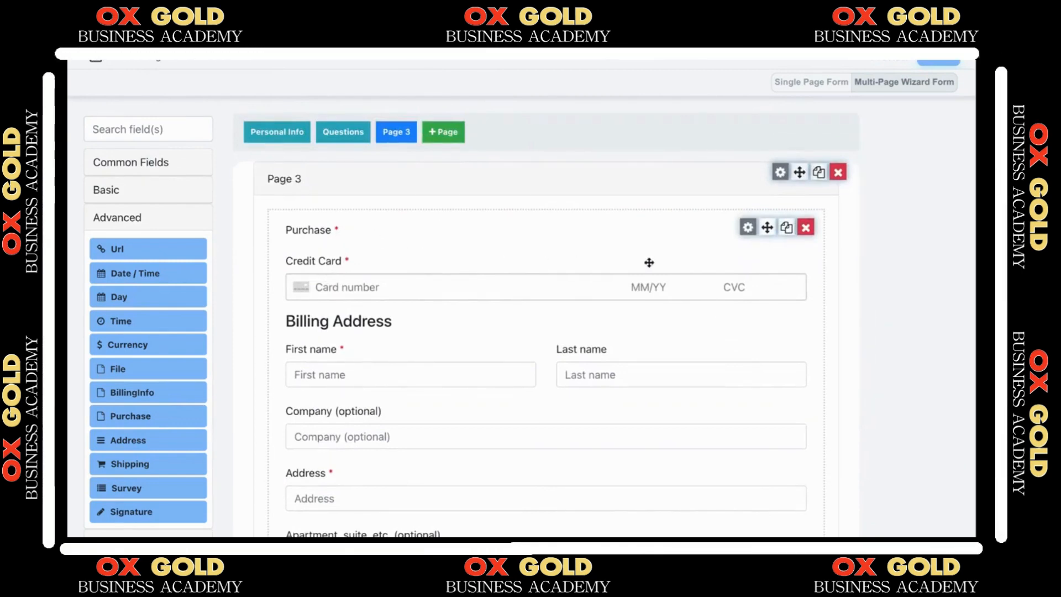
In the Purchase settings, set Collect Billing Address to "Yes - Zip Only" and turn off Collect Card Holder Name
left_click(713, 264)
scroll(713, 265, "down", 2)
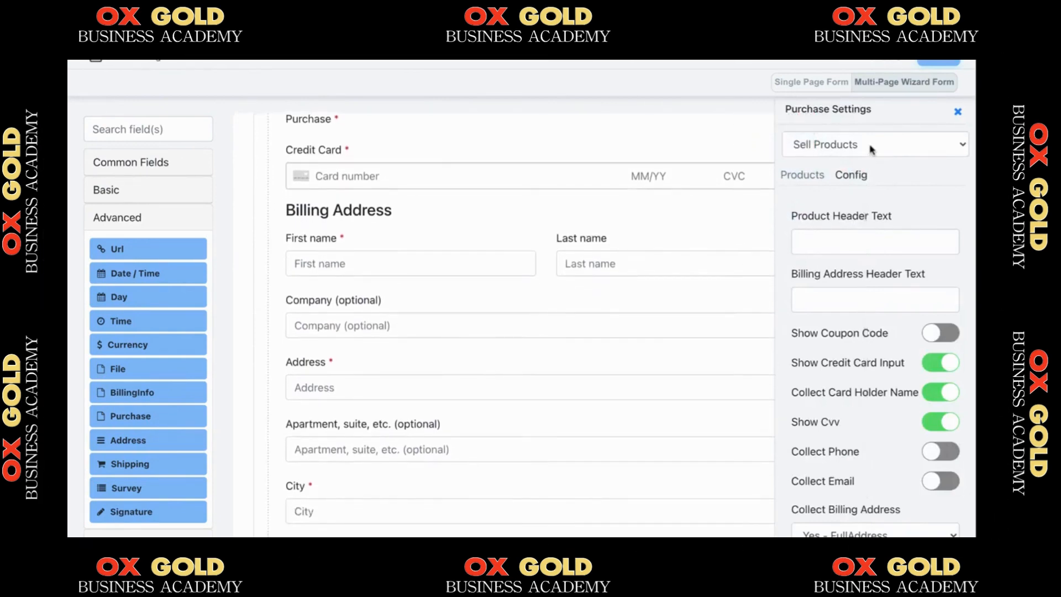
scroll(834, 259, "down", 3)
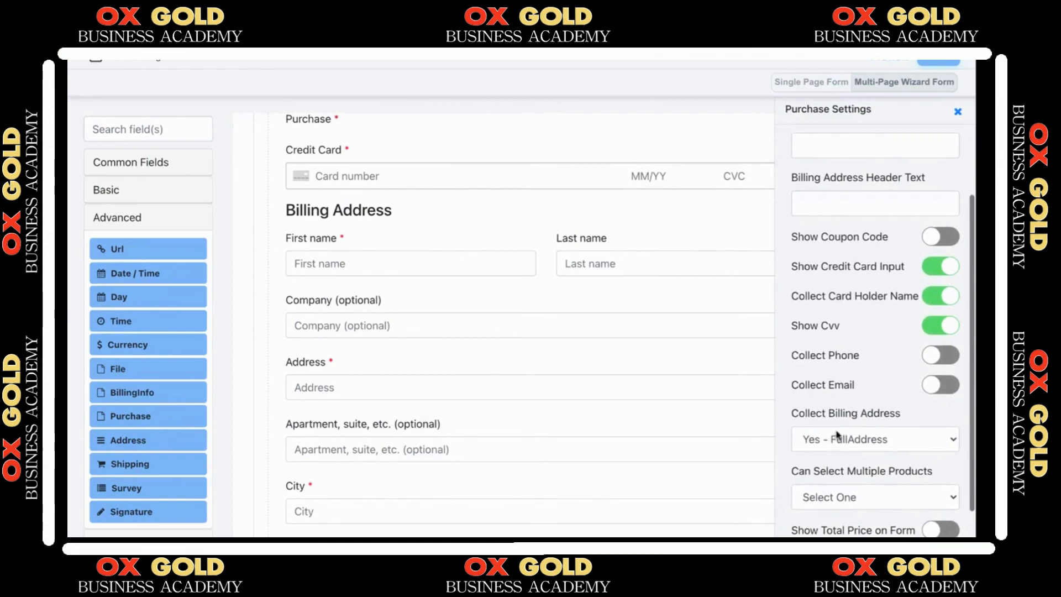
left_click(837, 437)
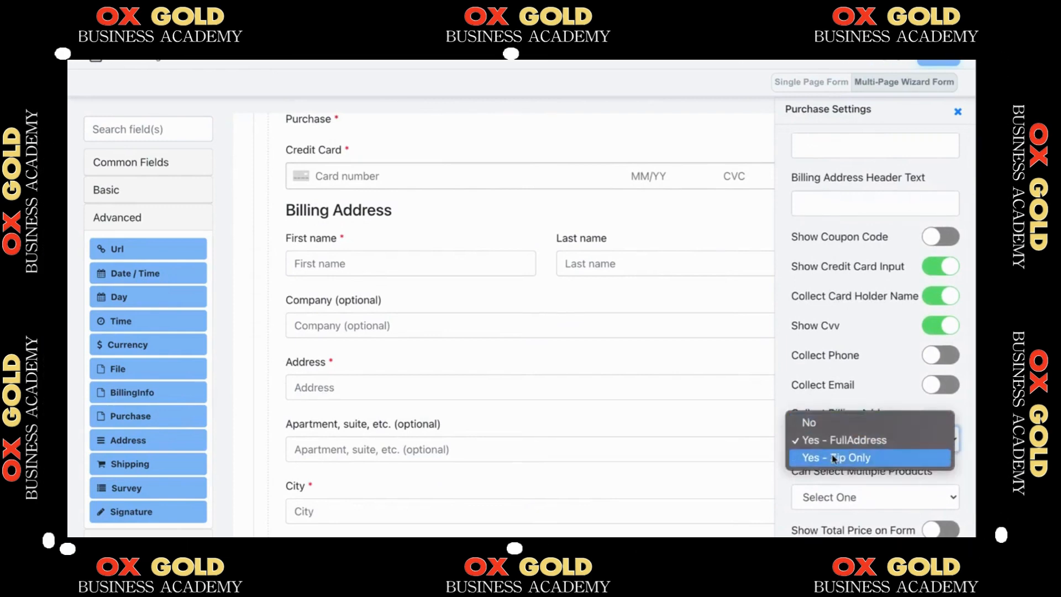
left_click(834, 458)
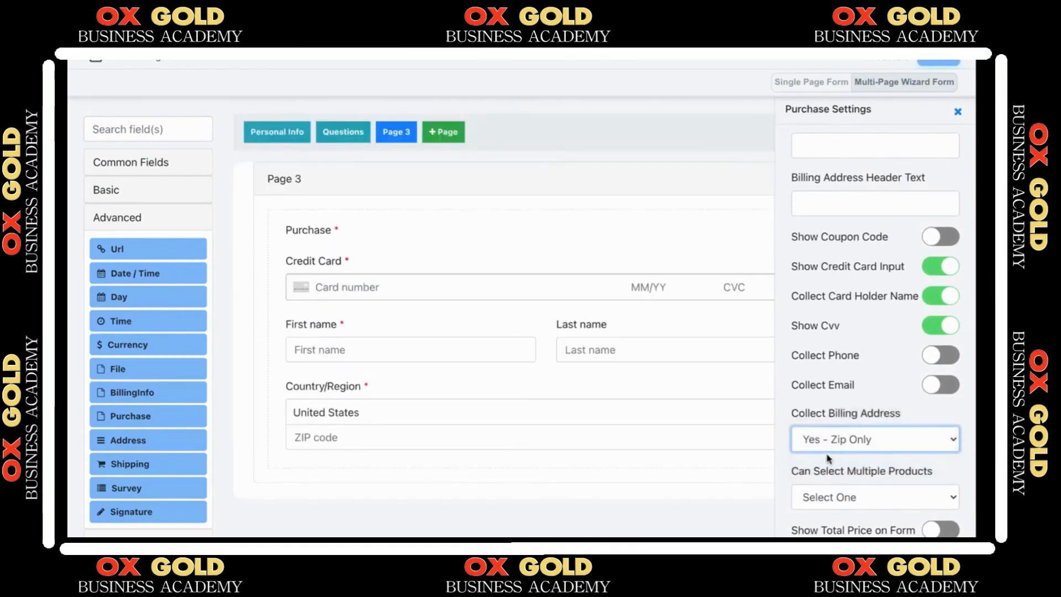
left_click(934, 297)
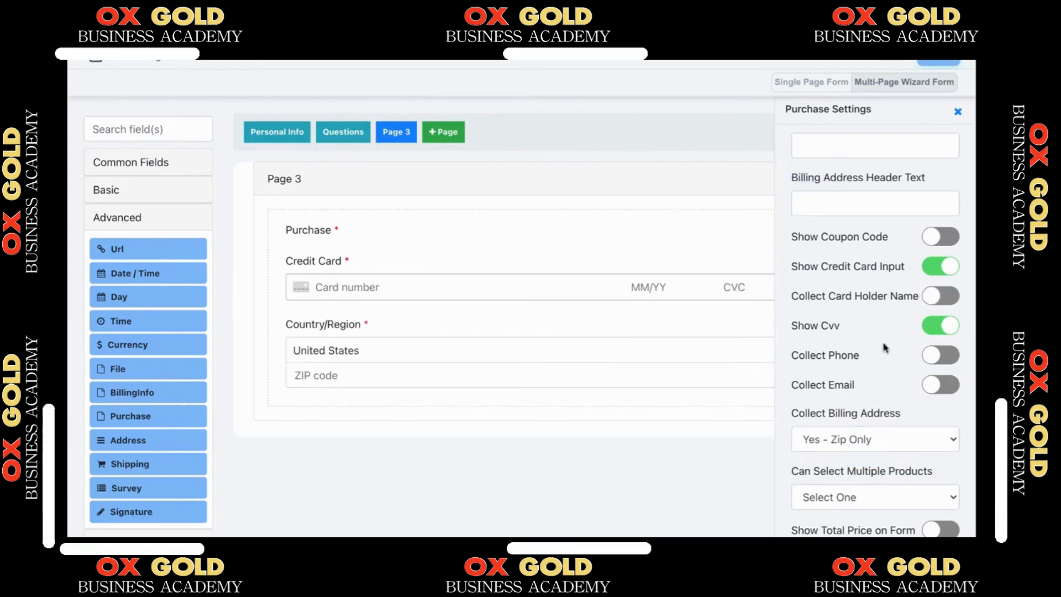
Try the purchase types User Defined Amount and Collect Credit Card for the Purchase component, and switch back to Sell Products
scroll(882, 454, "down", 3)
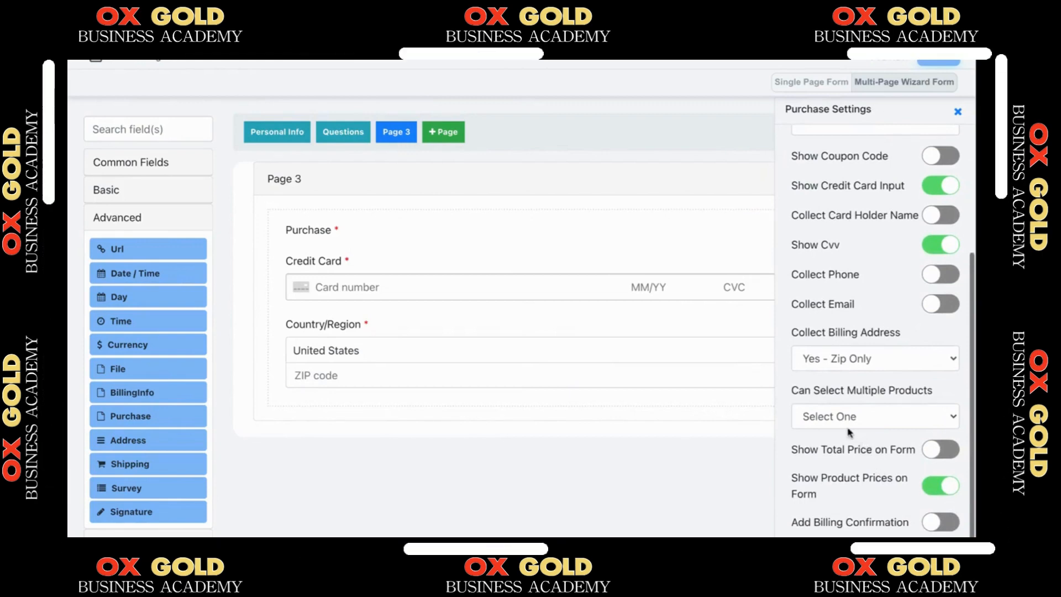
scroll(850, 291, "up", 6)
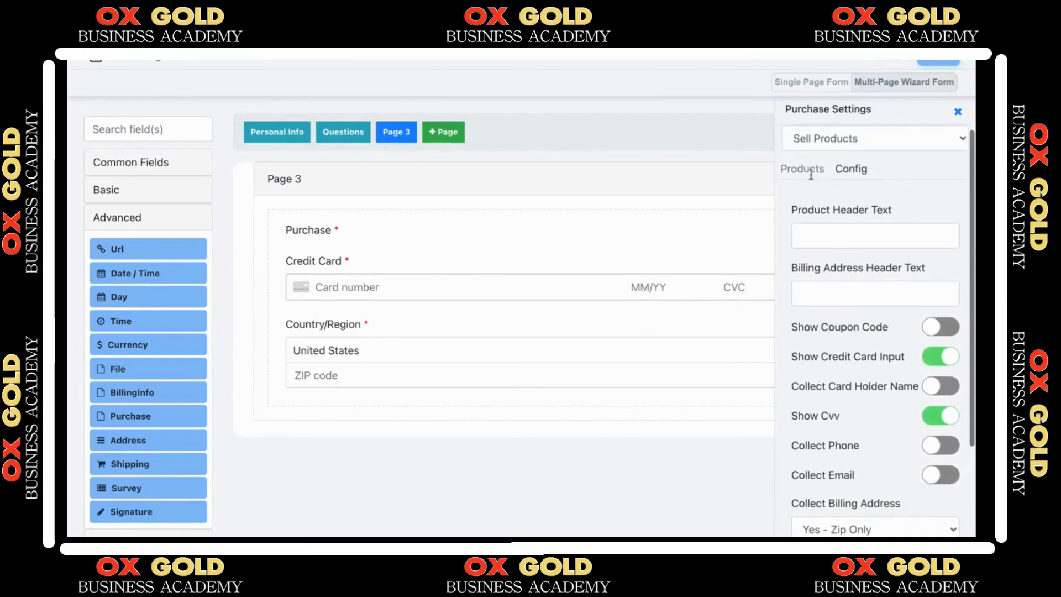
left_click(866, 139)
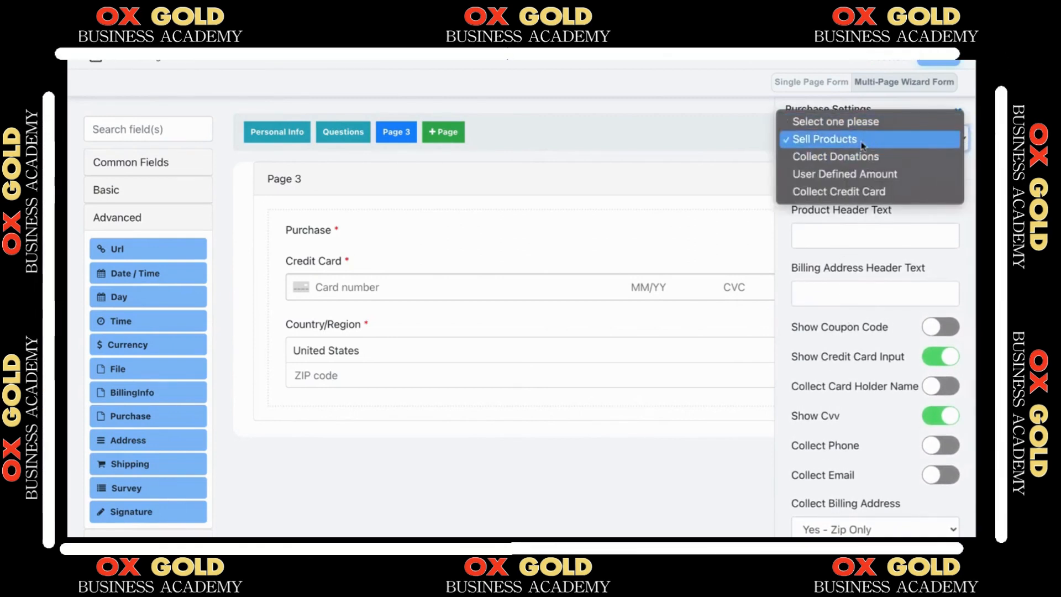
left_click(855, 173)
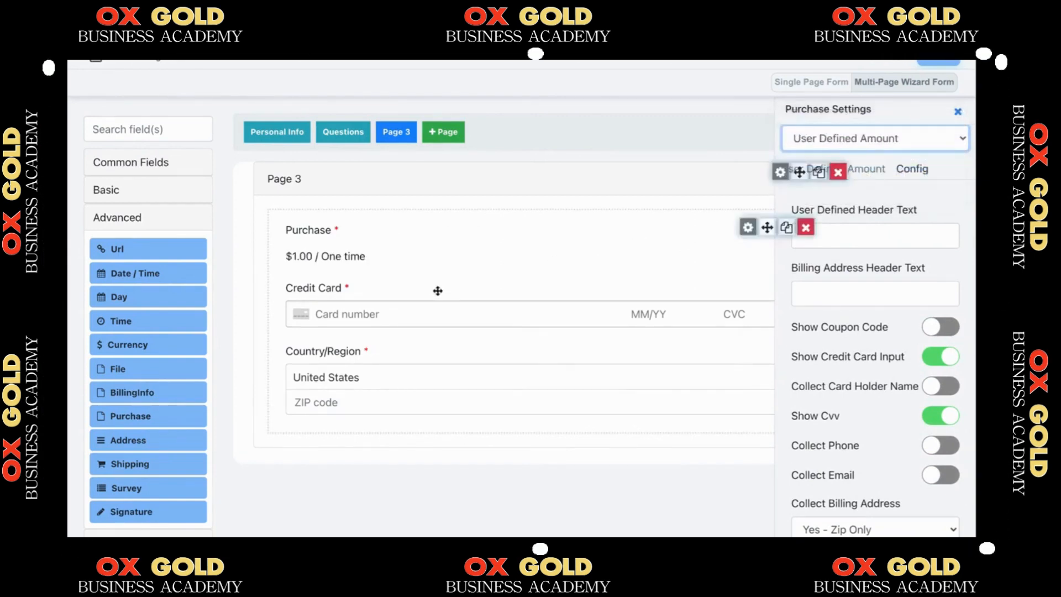
left_click(868, 140)
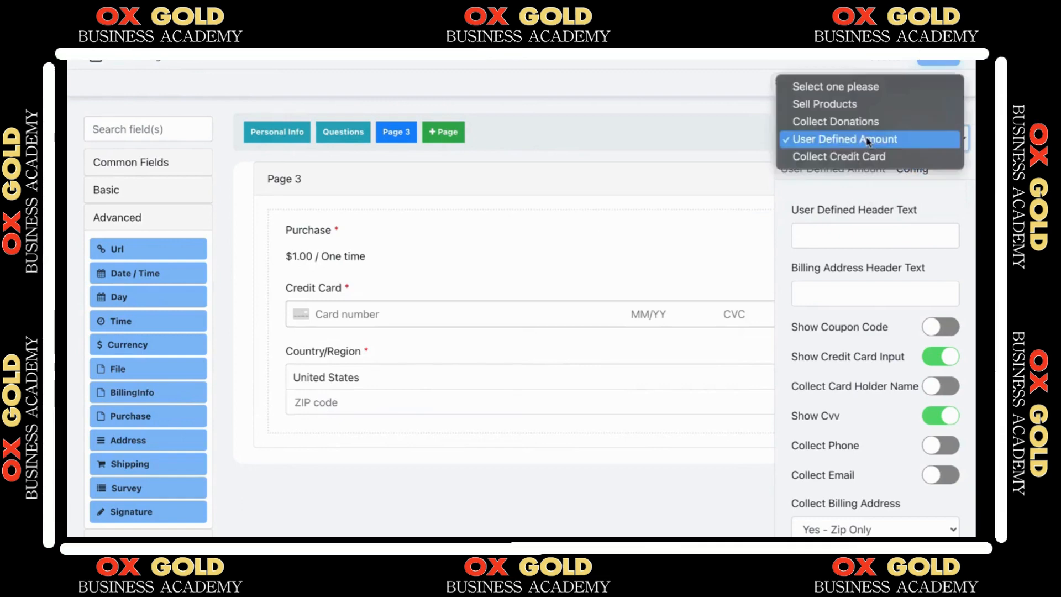
left_click(859, 159)
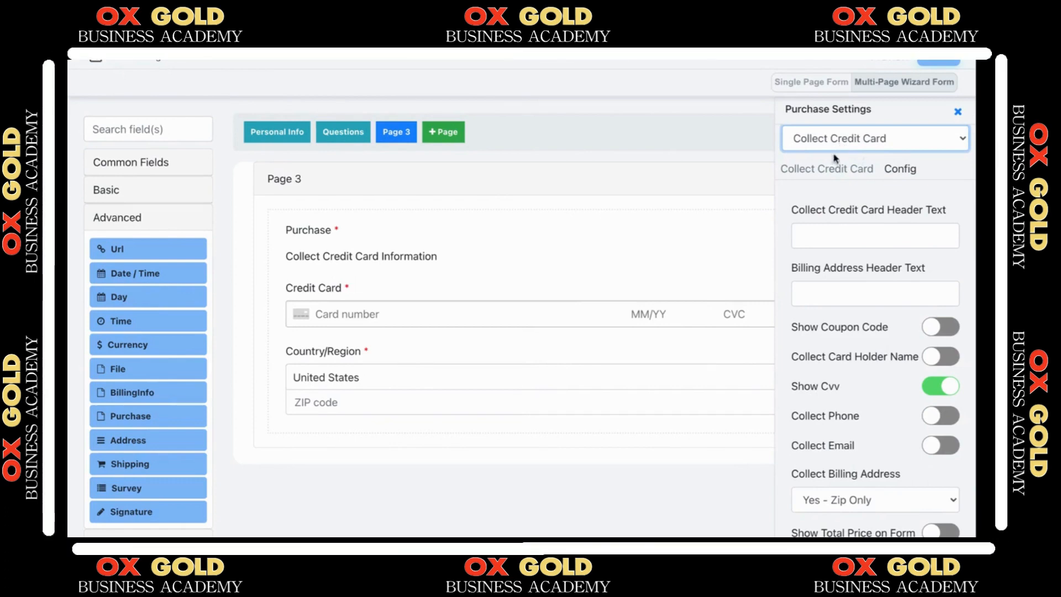
left_click(837, 135)
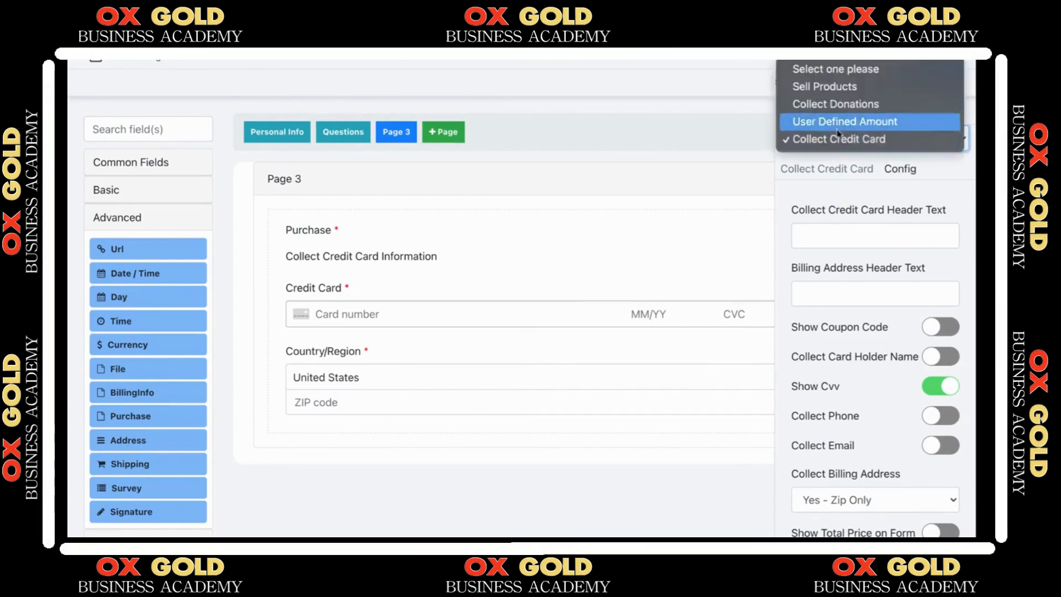
left_click(850, 89)
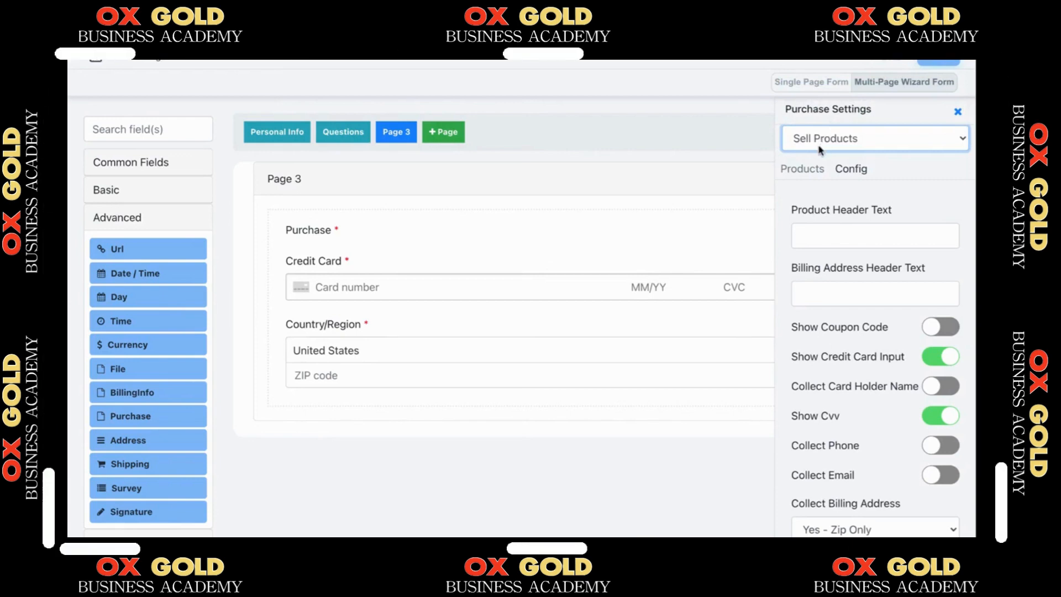
Review the Products section and the Can Select Multiple Products options in the Purchase settings, and remove the Purchase component from Page 3
left_click(806, 170)
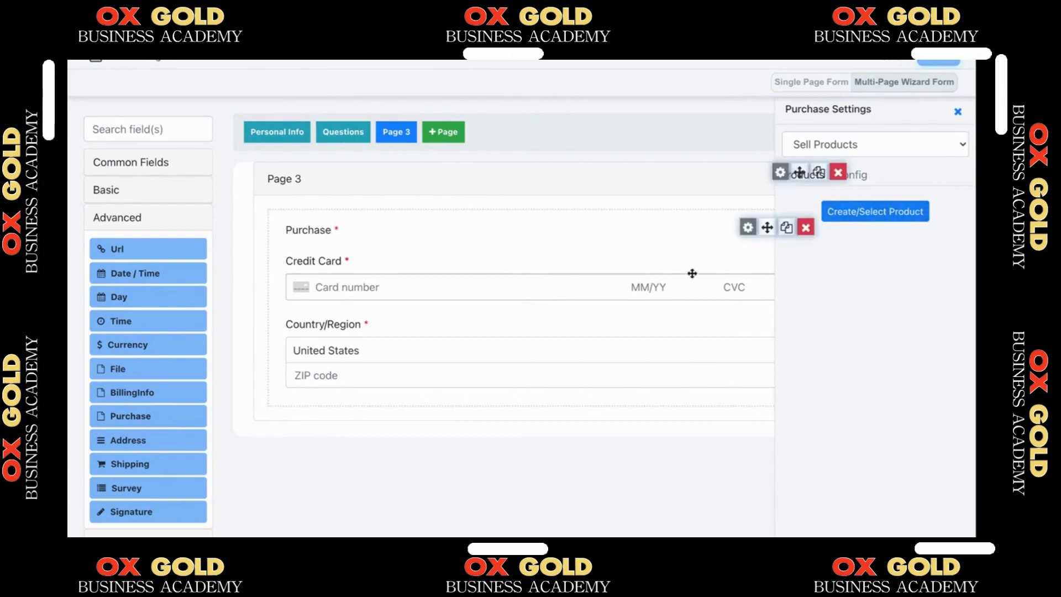
left_click(849, 174)
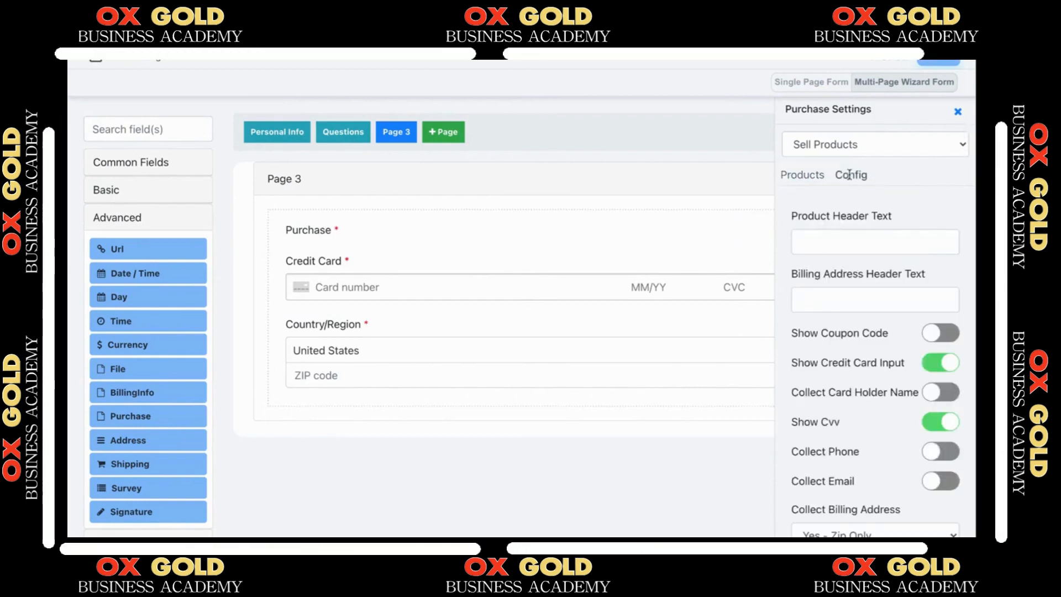
scroll(868, 171, "down", 4)
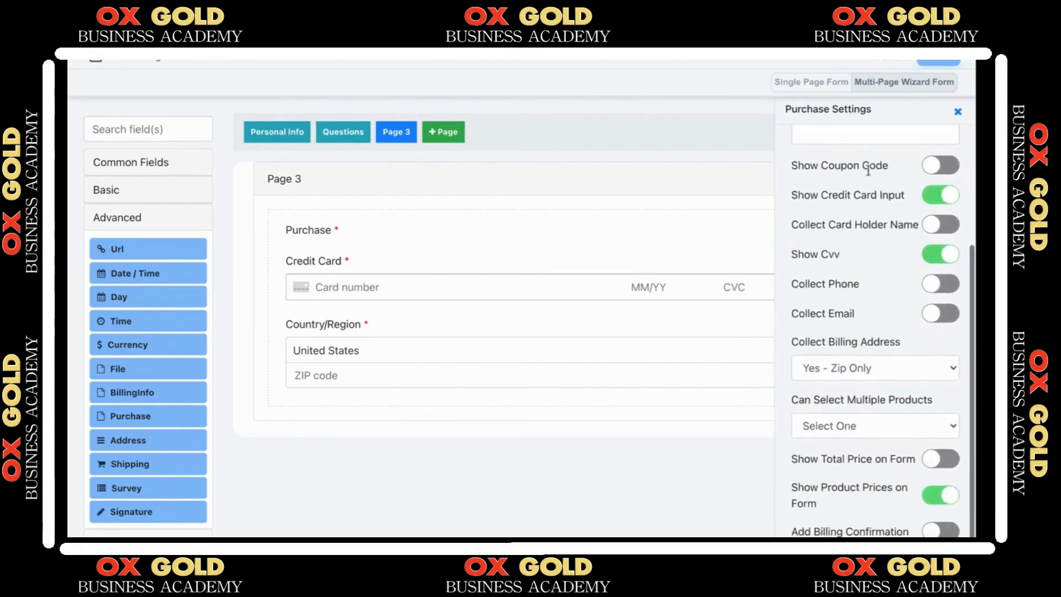
left_click(849, 417)
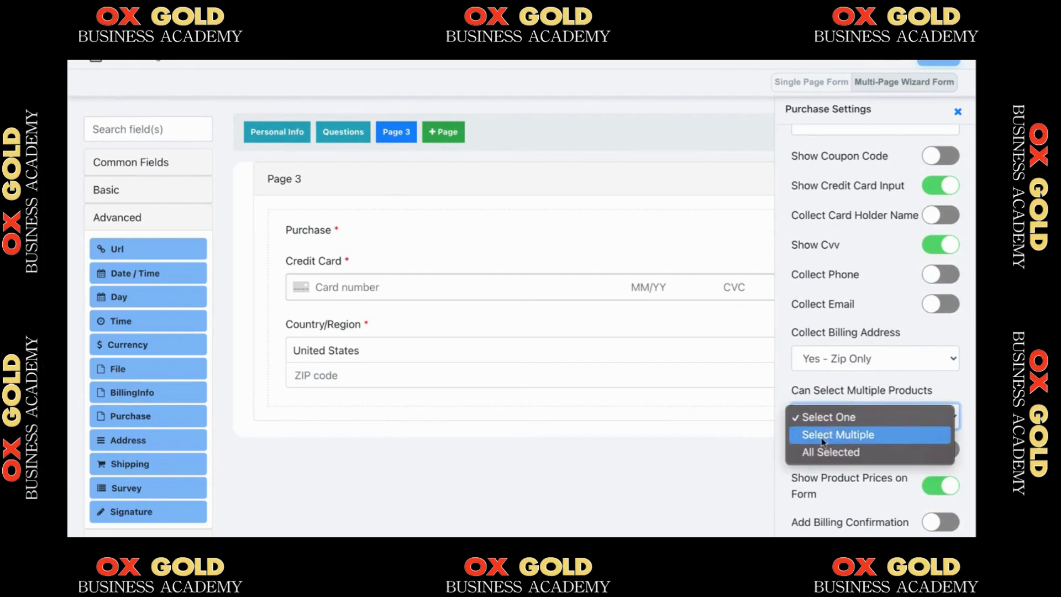
left_click(829, 393)
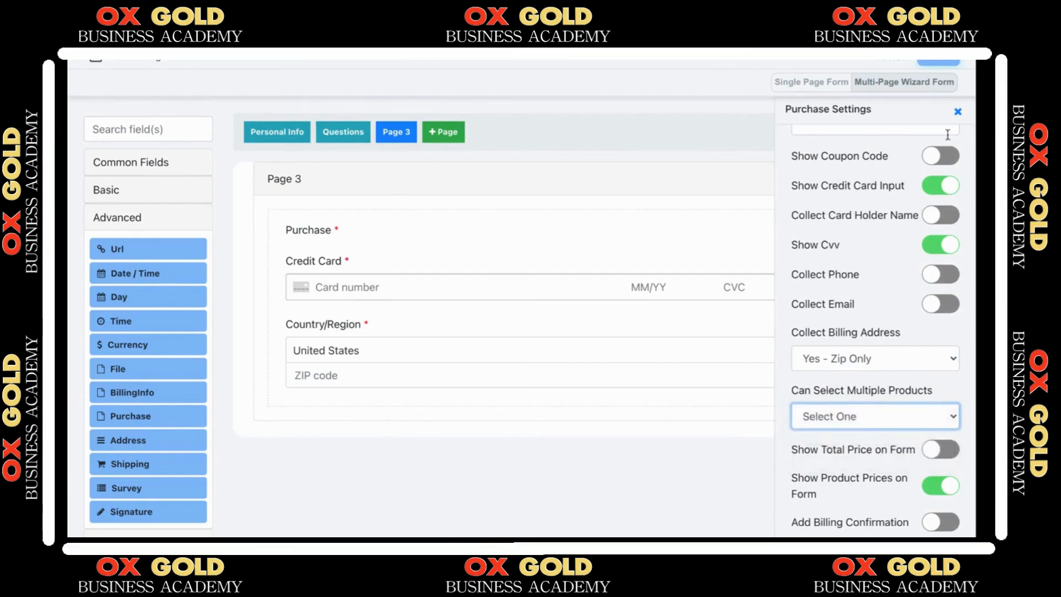
left_click(958, 114)
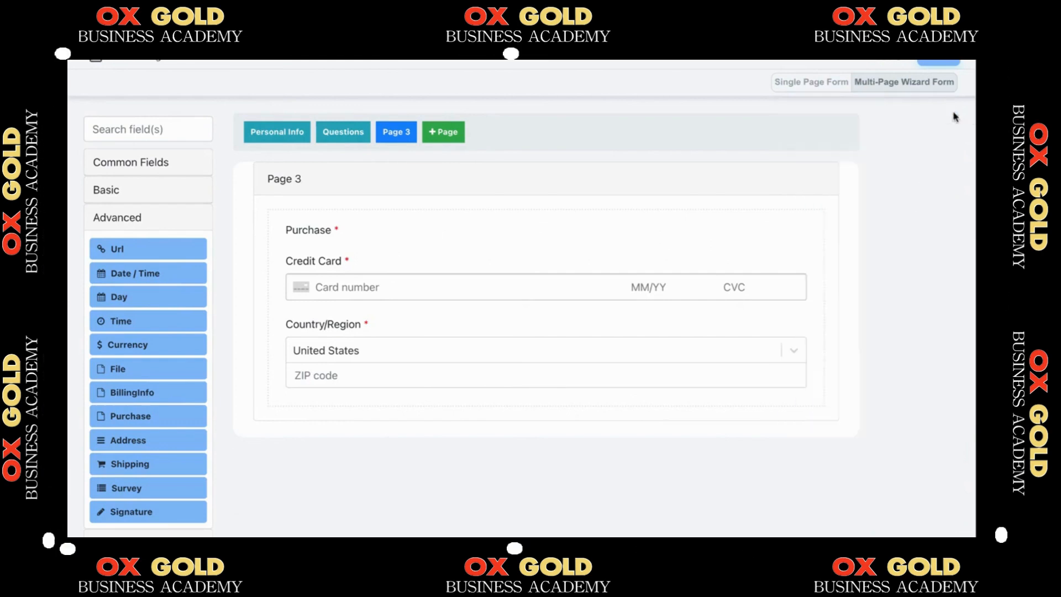
left_click(805, 229)
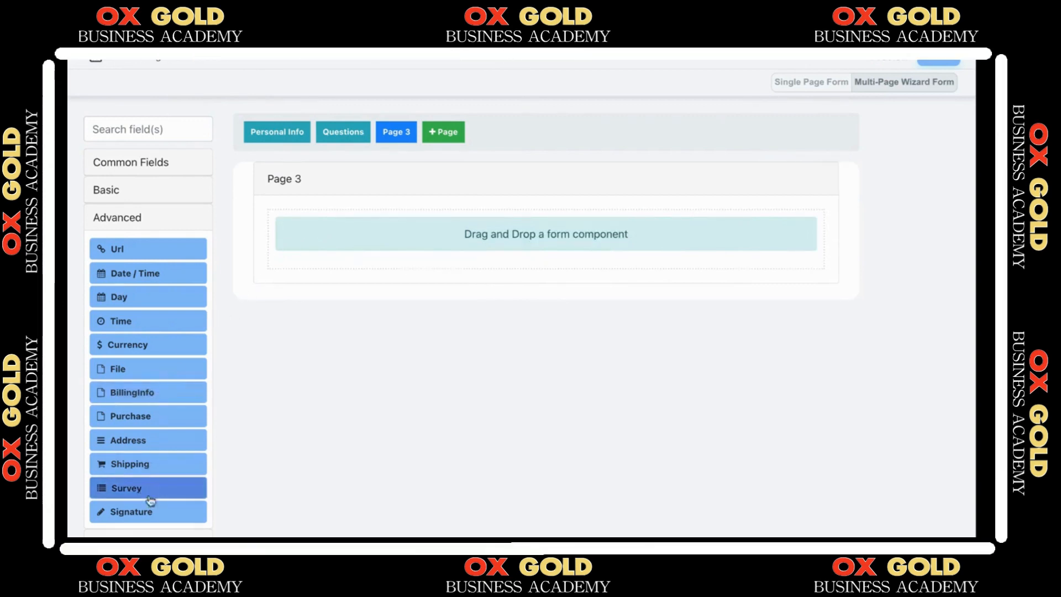
Add a Signature component to Page 3 and look through its label, size and color settings
mouse_move(145, 515)
left_mouse_down()
mouse_move(374, 350)
mouse_move(452, 222)
left_mouse_up()
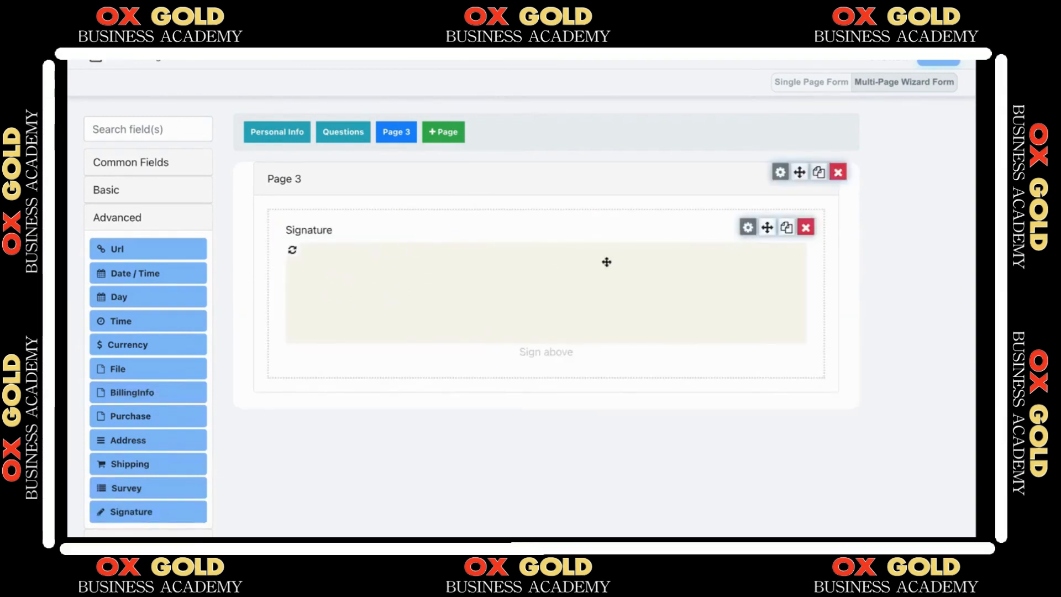
left_click(747, 228)
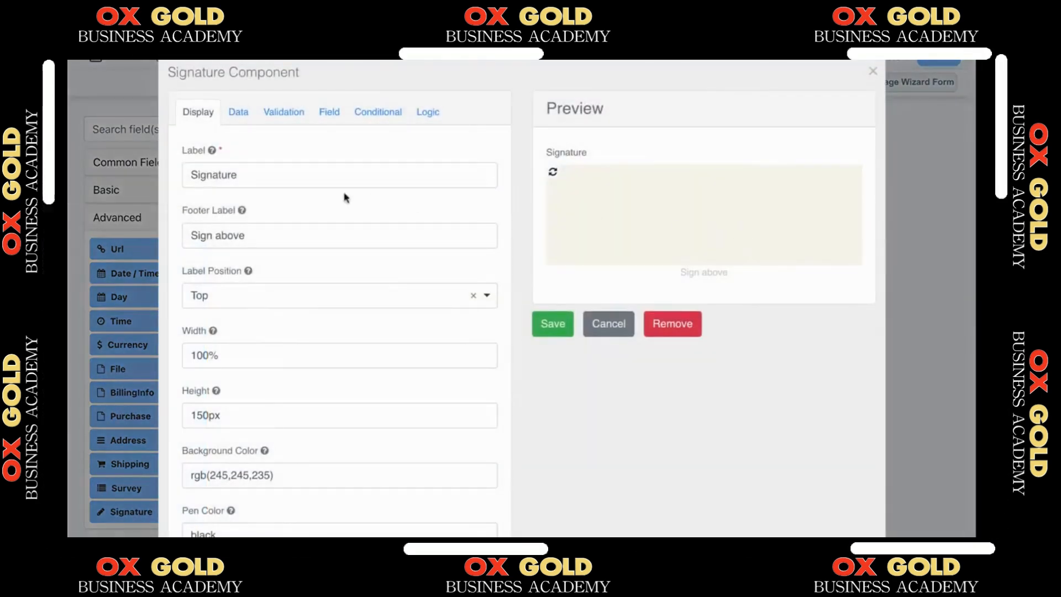
left_click(265, 175)
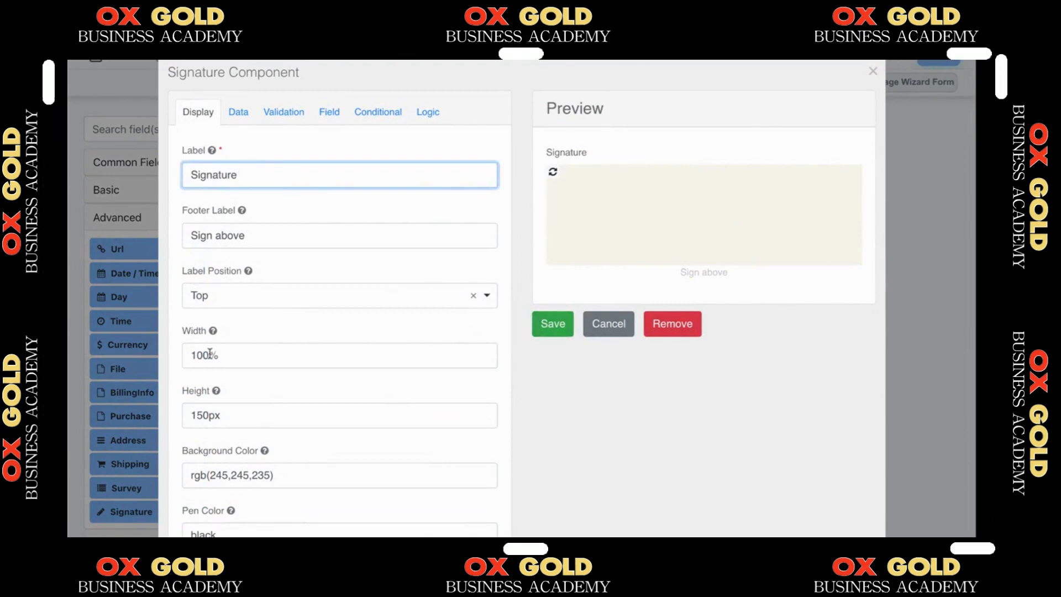
scroll(277, 390, "down", 2)
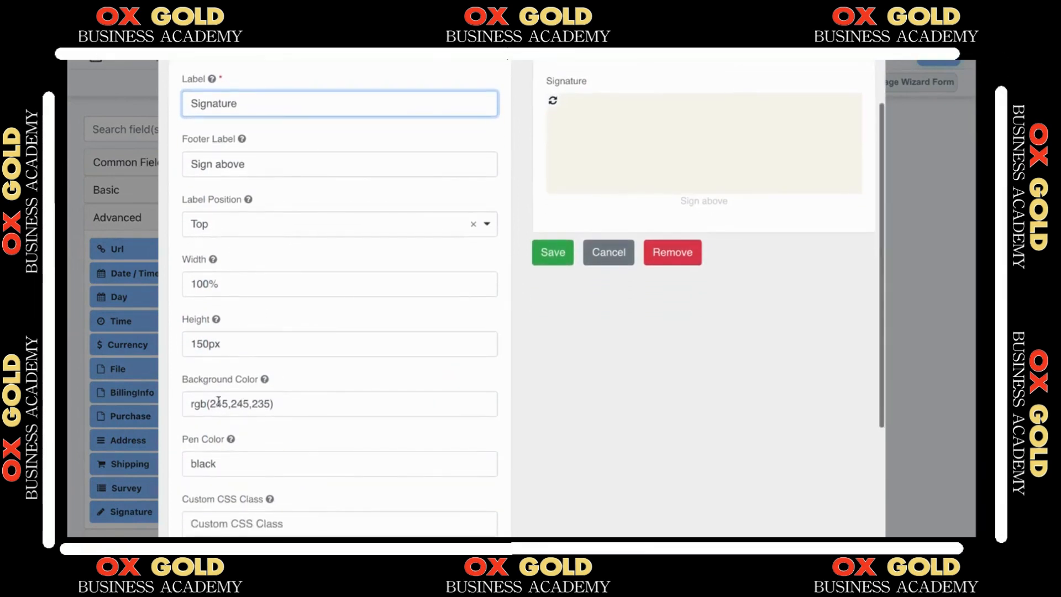
Save the Signature component with its Background Color set to rgb(55,245,235), and remove it from Page 3
left_click(296, 402)
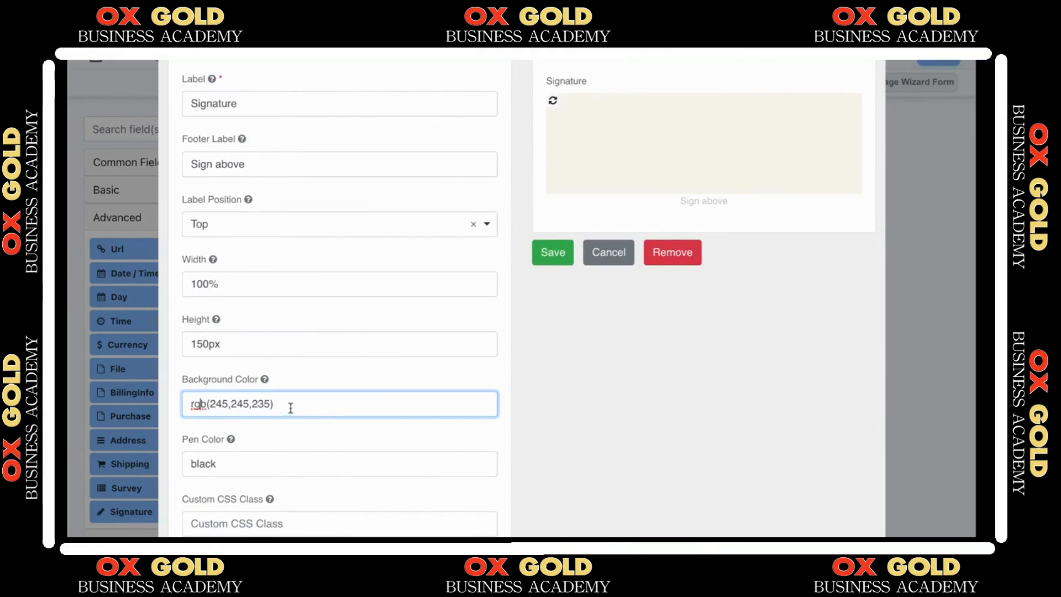
left_click_drag(291, 408, 190, 405)
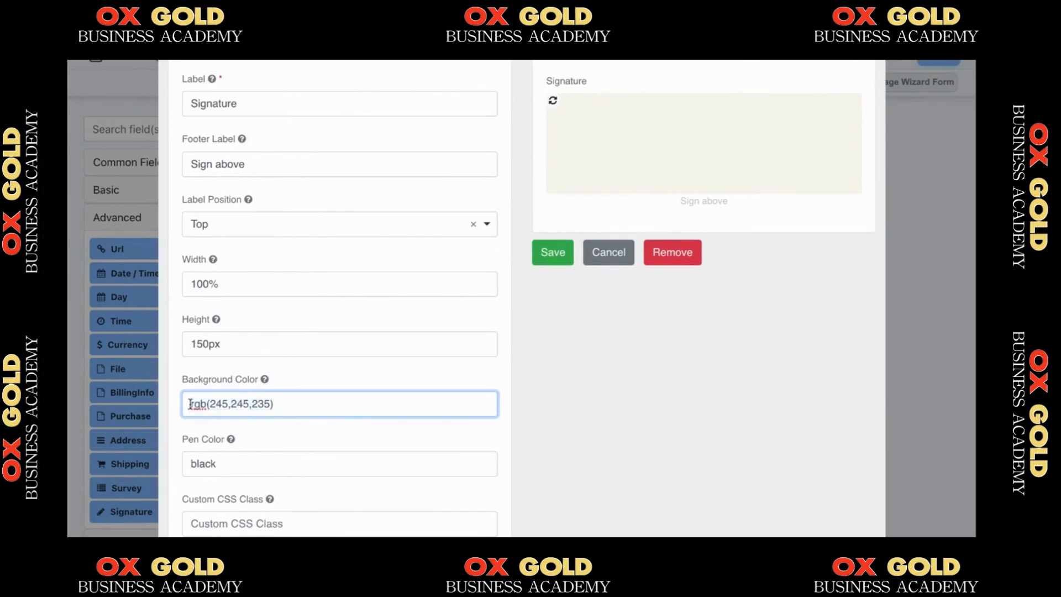
left_click(243, 402)
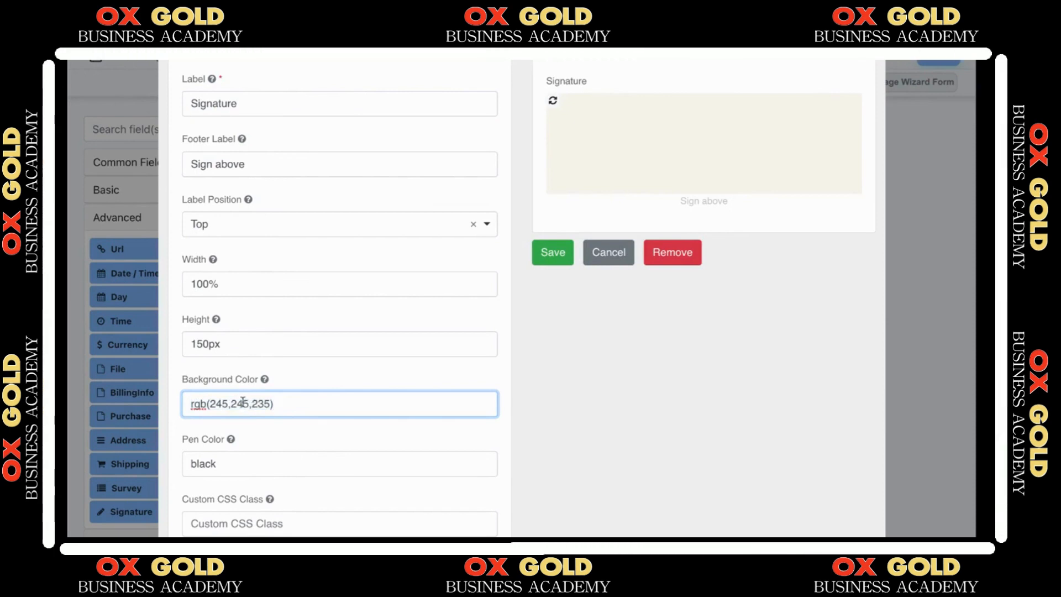
double_click(195, 404)
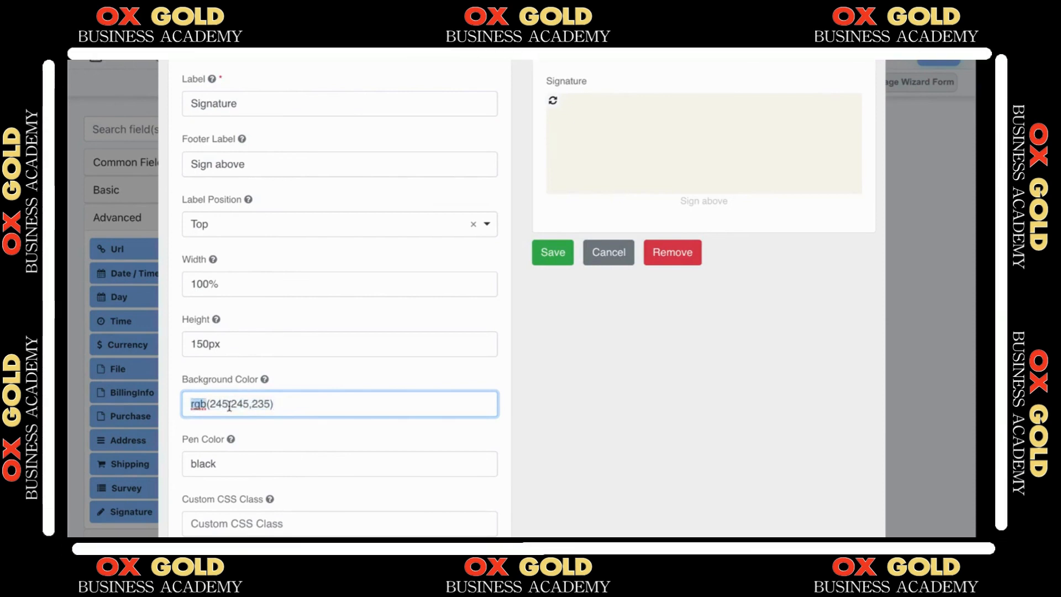
left_click_drag(276, 404, 190, 406)
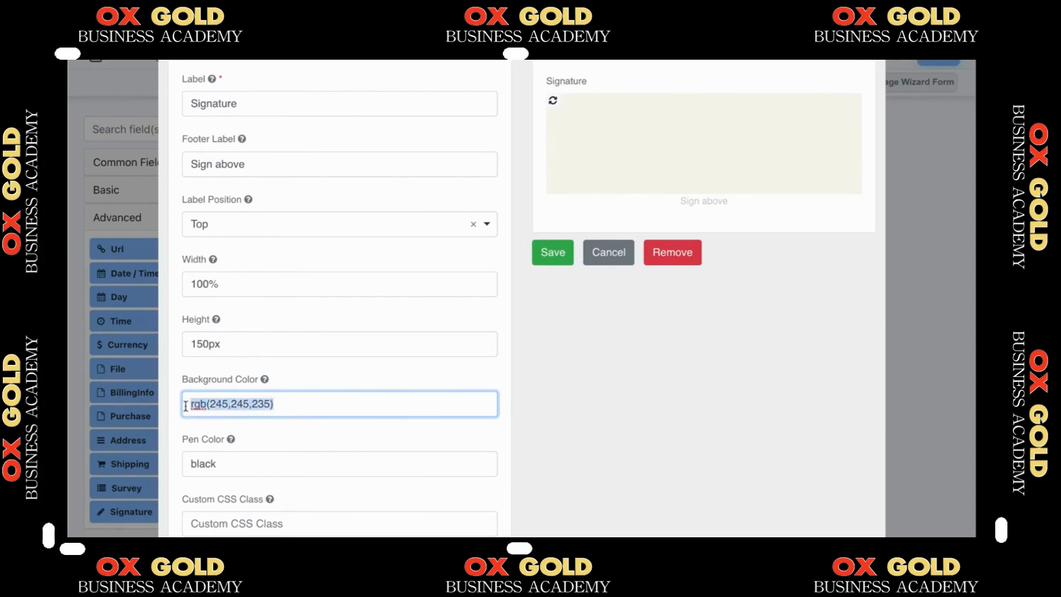
left_click_drag(278, 403, 211, 402)
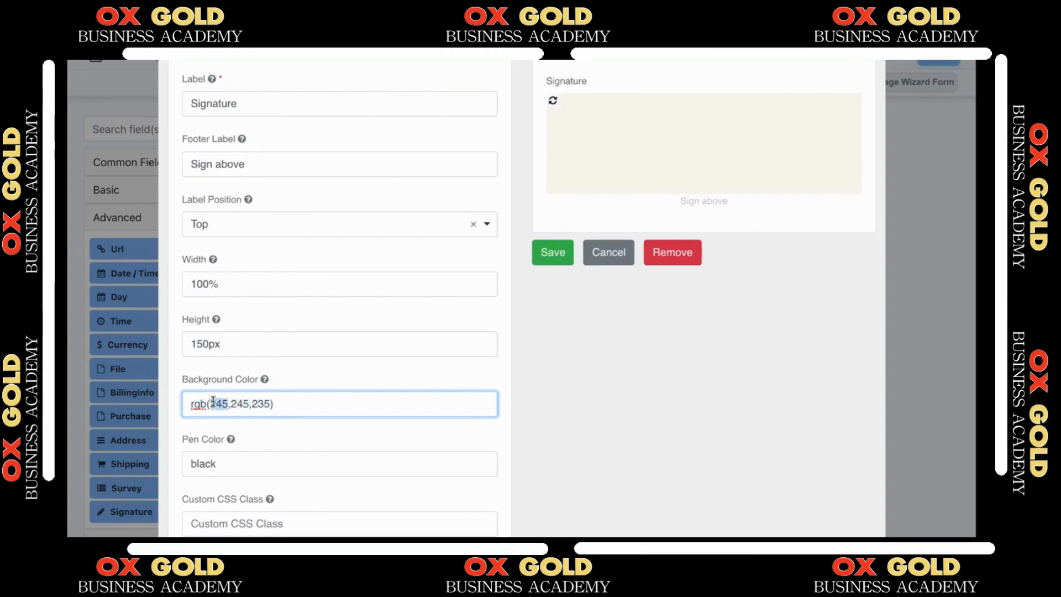
type("55")
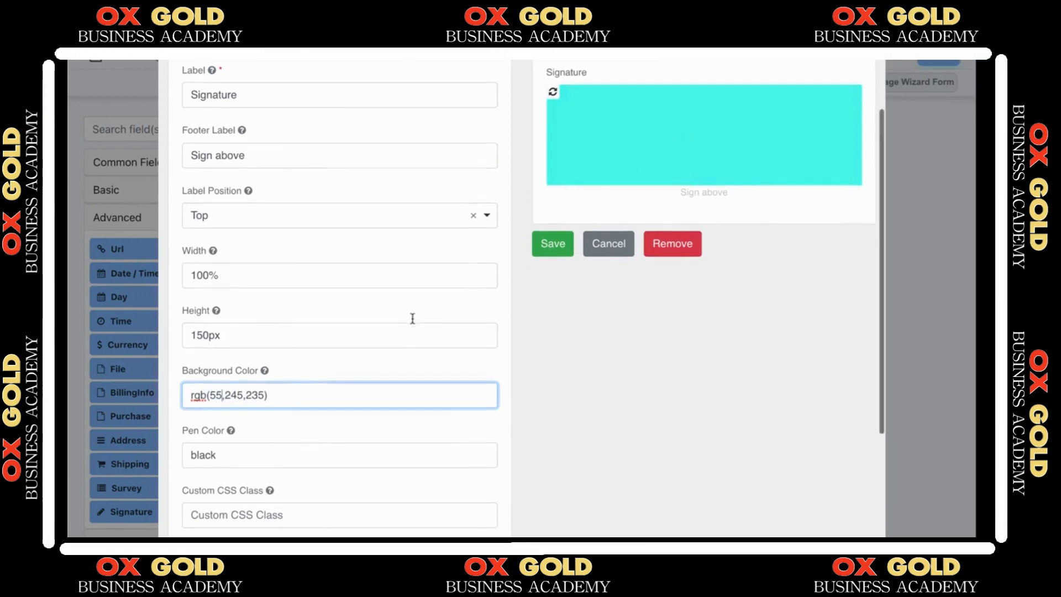
scroll(413, 317, "down", 1)
scroll(334, 405, "down", 3)
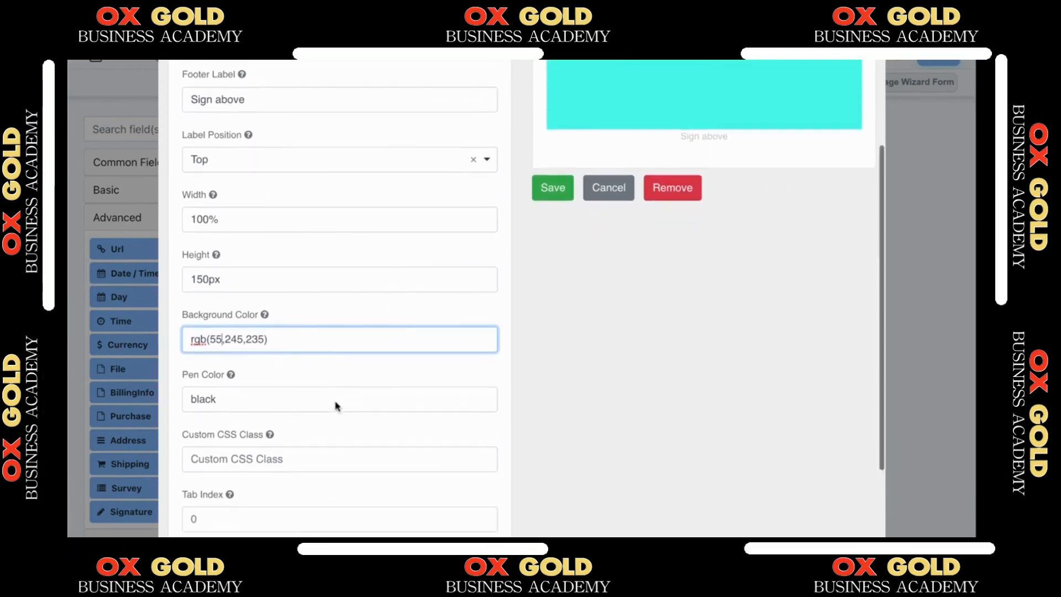
scroll(333, 406, "up", 5)
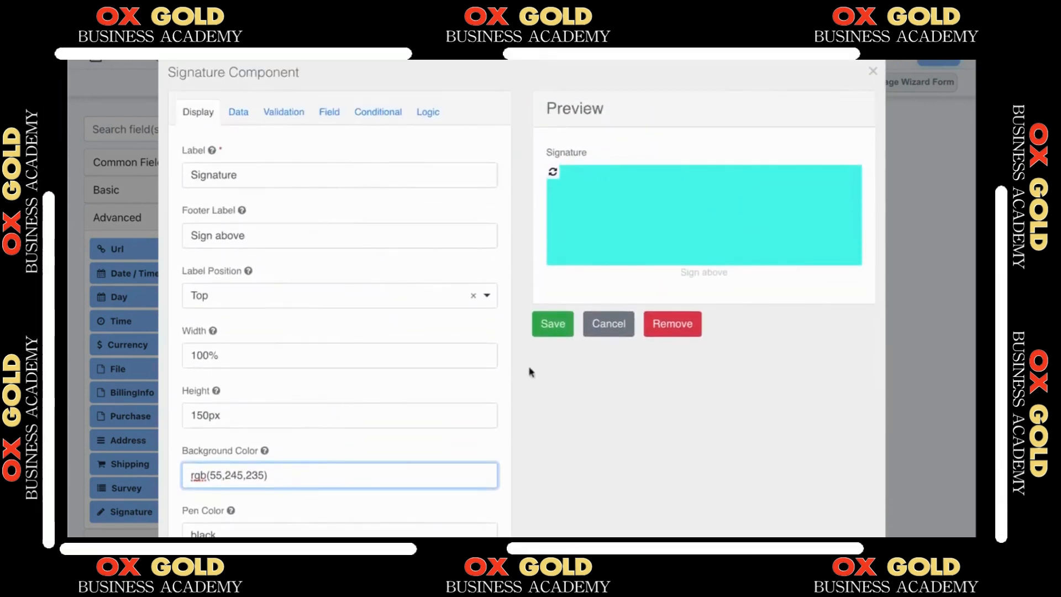
left_click(552, 325)
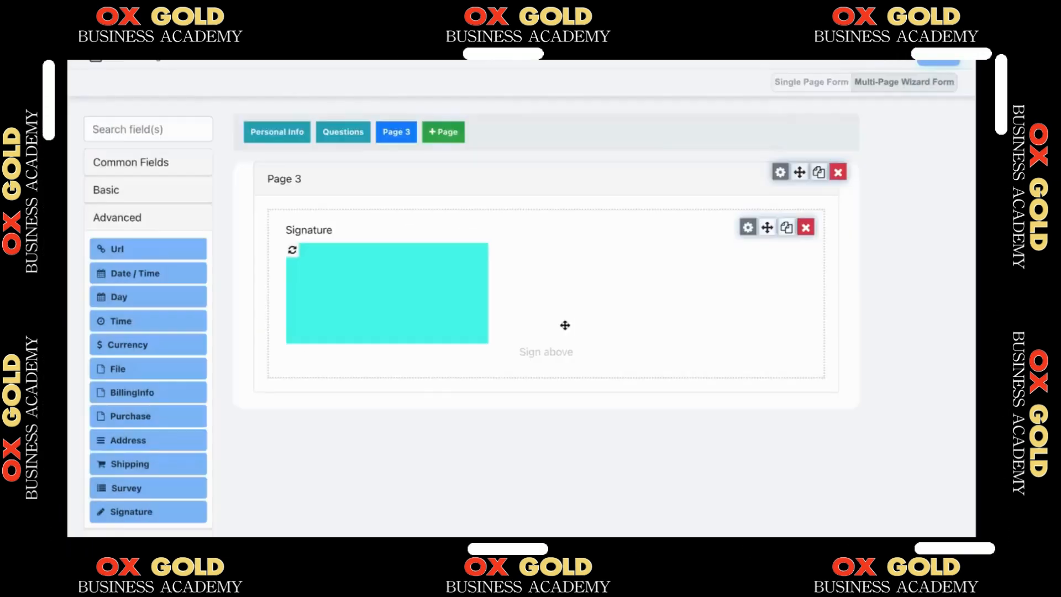
left_click(806, 231)
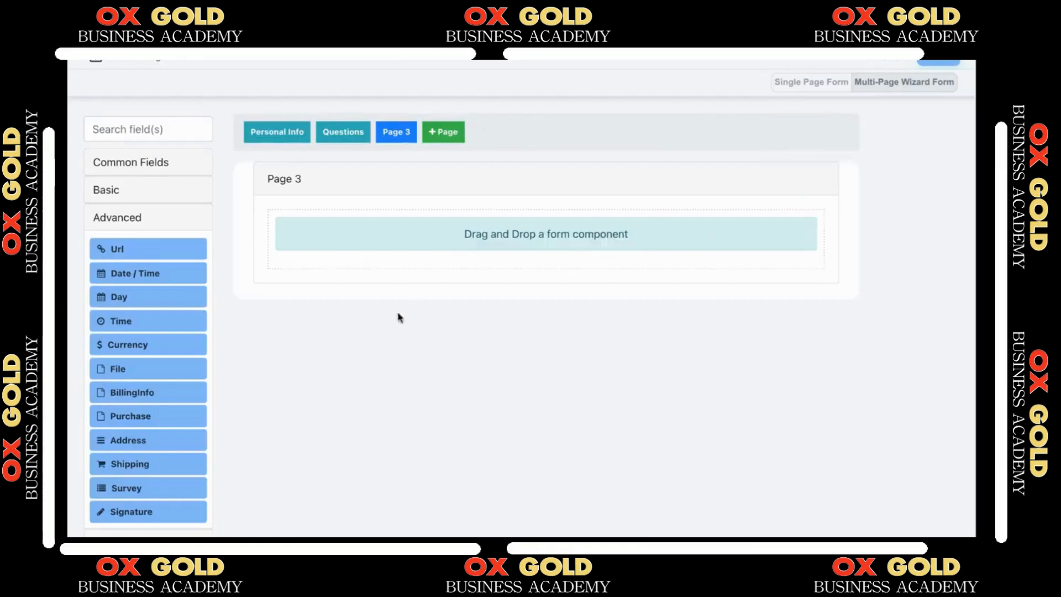
Add the basic Text Field, Text Area and Number components to Page 3, one below the other
left_click(187, 197)
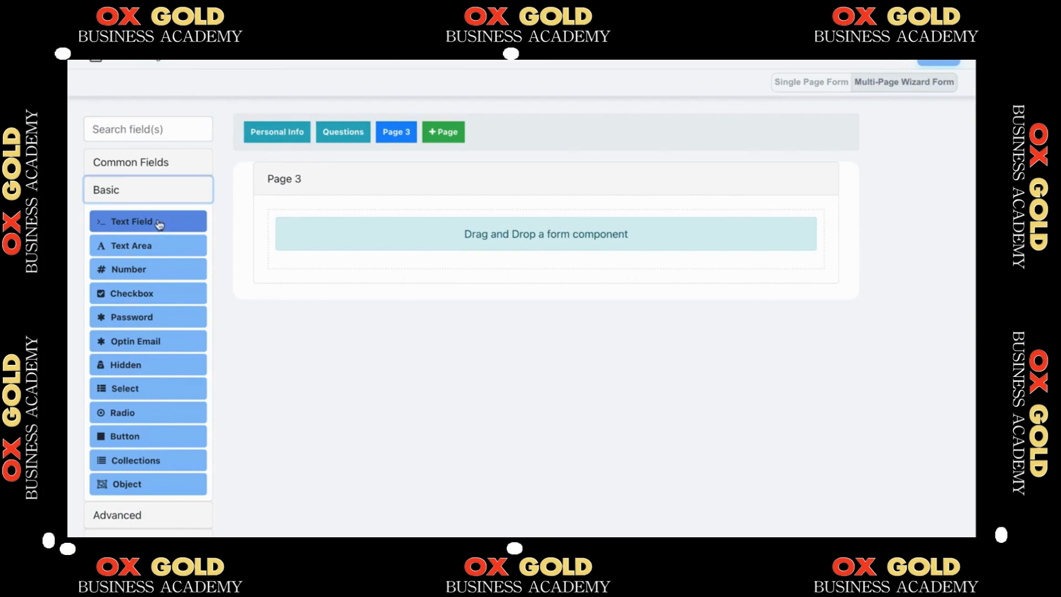
left_click_drag(159, 225, 343, 233)
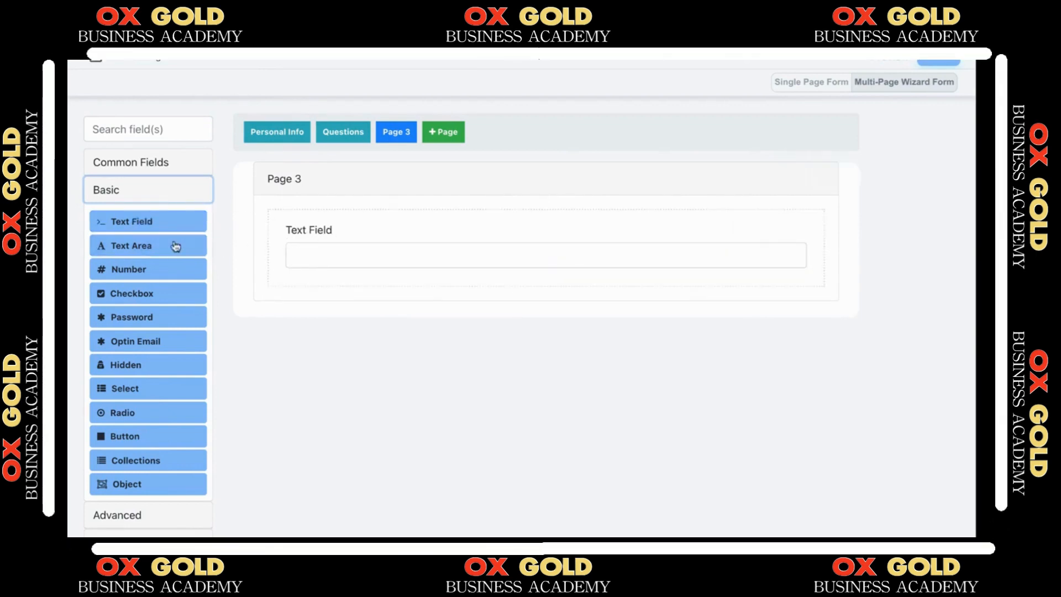
left_click_drag(175, 246, 357, 274)
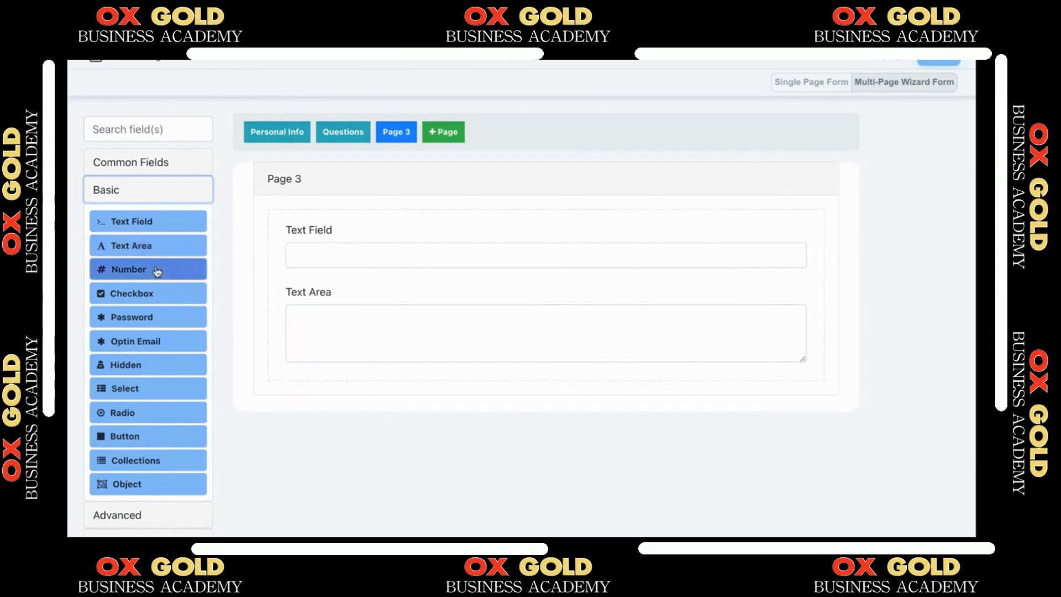
left_click_drag(158, 271, 360, 374)
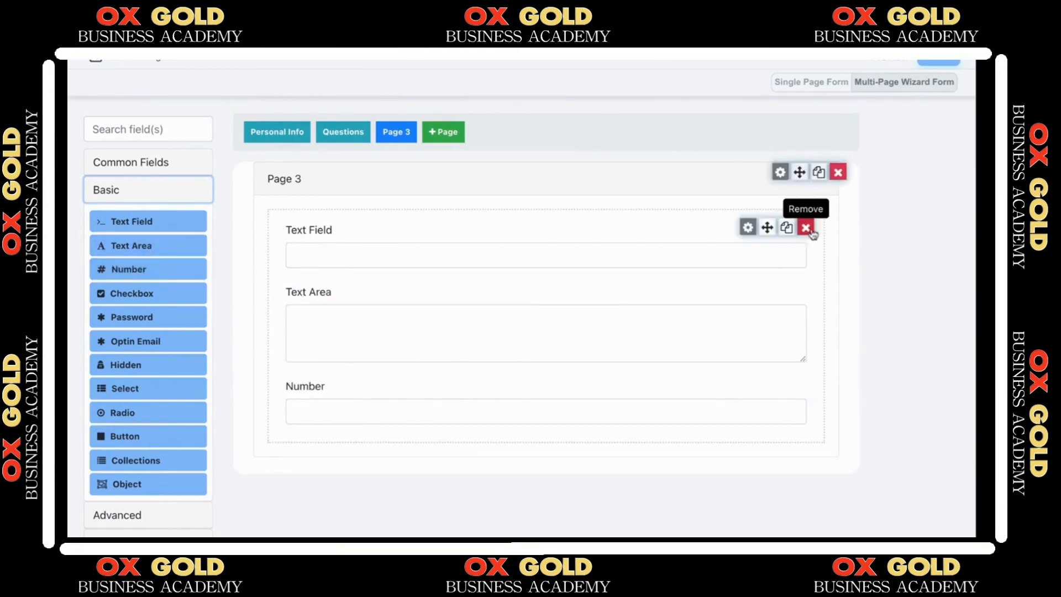
Remove the Text Field, Text Area and Number components from Page 3
left_click(806, 228)
left_click(807, 228)
left_click(807, 229)
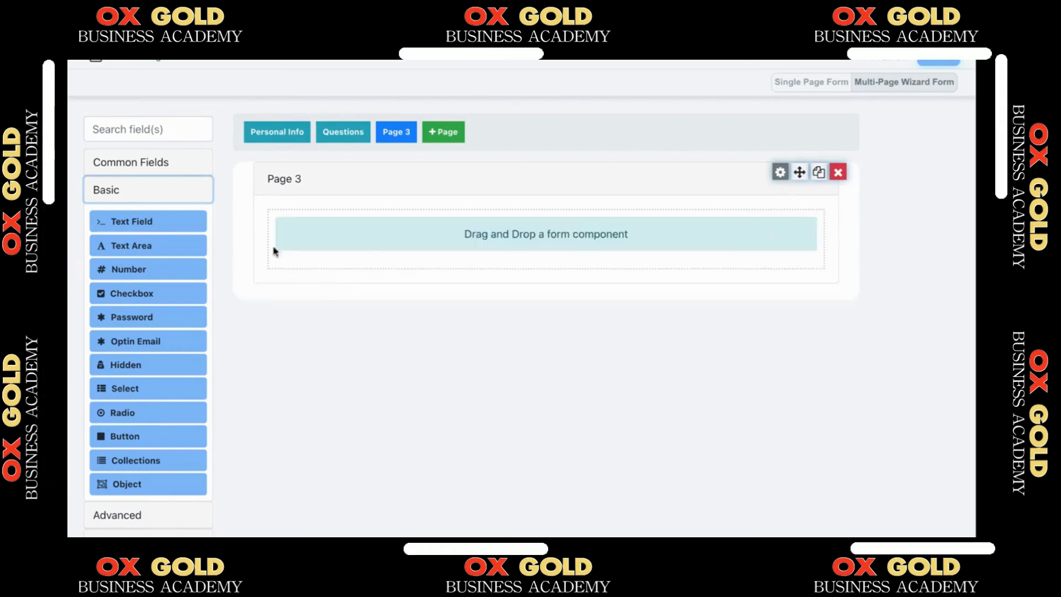
Add a basic Checkbox component to Page 3, look through its data and display settings, and close them without saving
left_click_drag(182, 293, 363, 230)
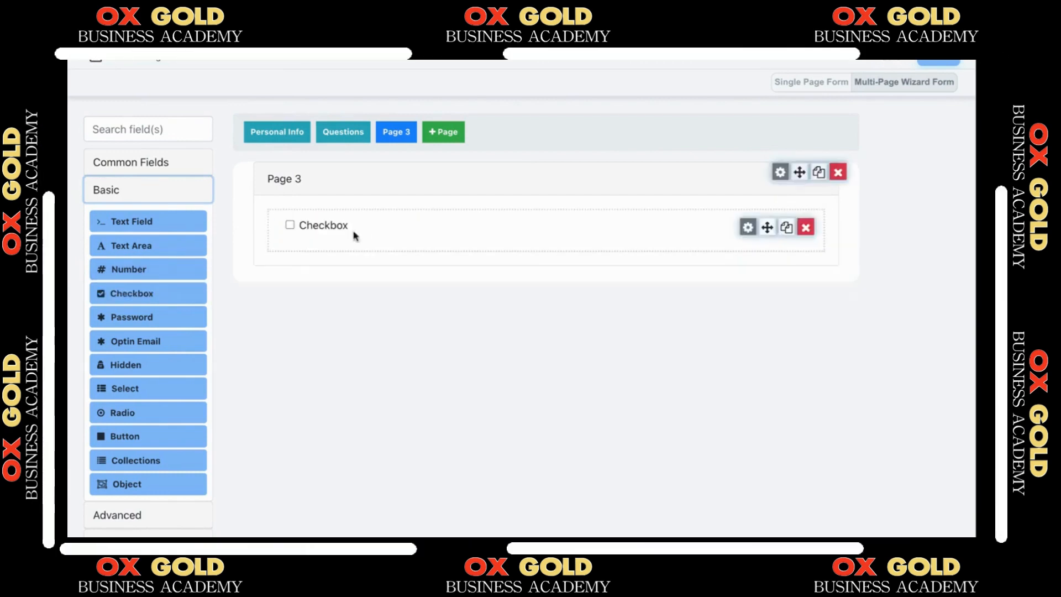
left_click(747, 228)
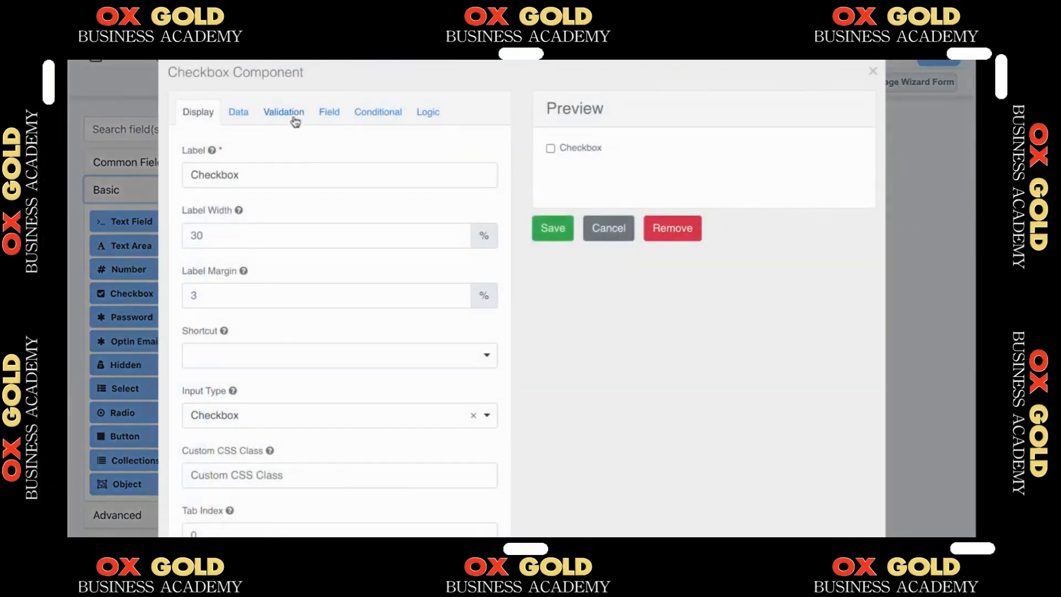
left_click(239, 113)
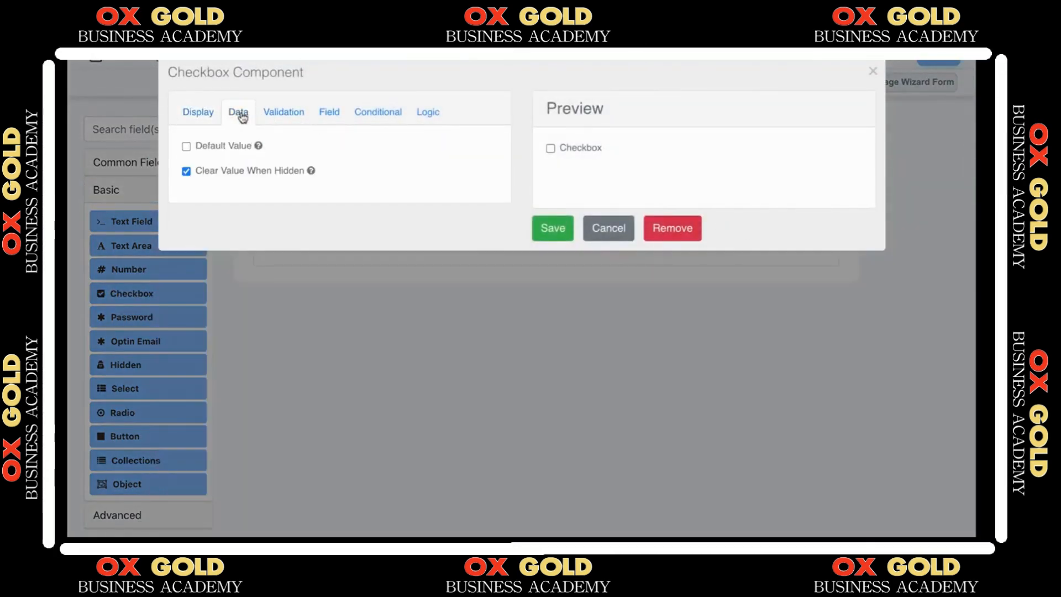
left_click(204, 113)
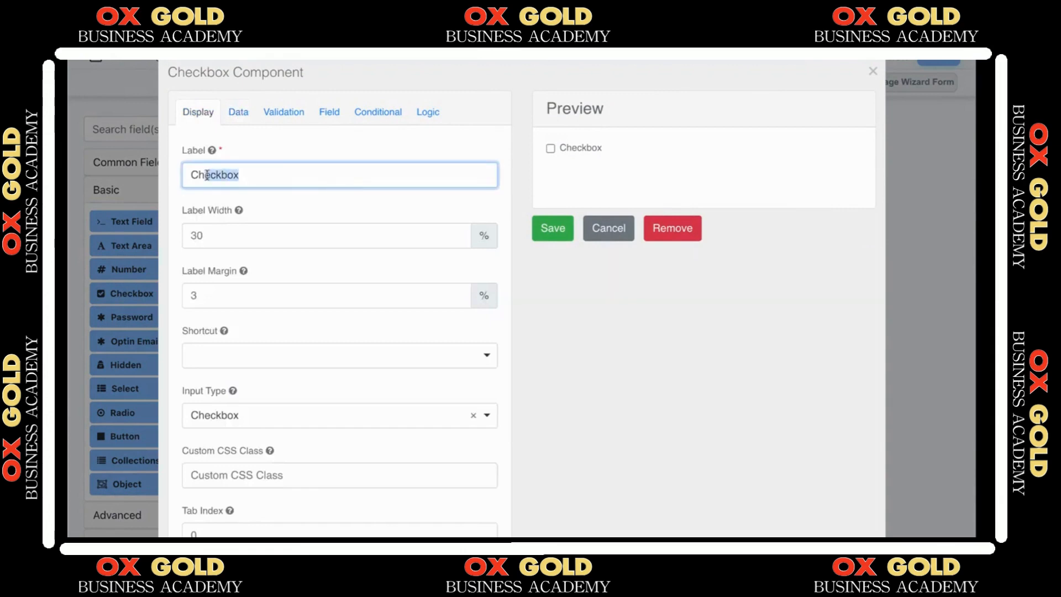
left_click(620, 237)
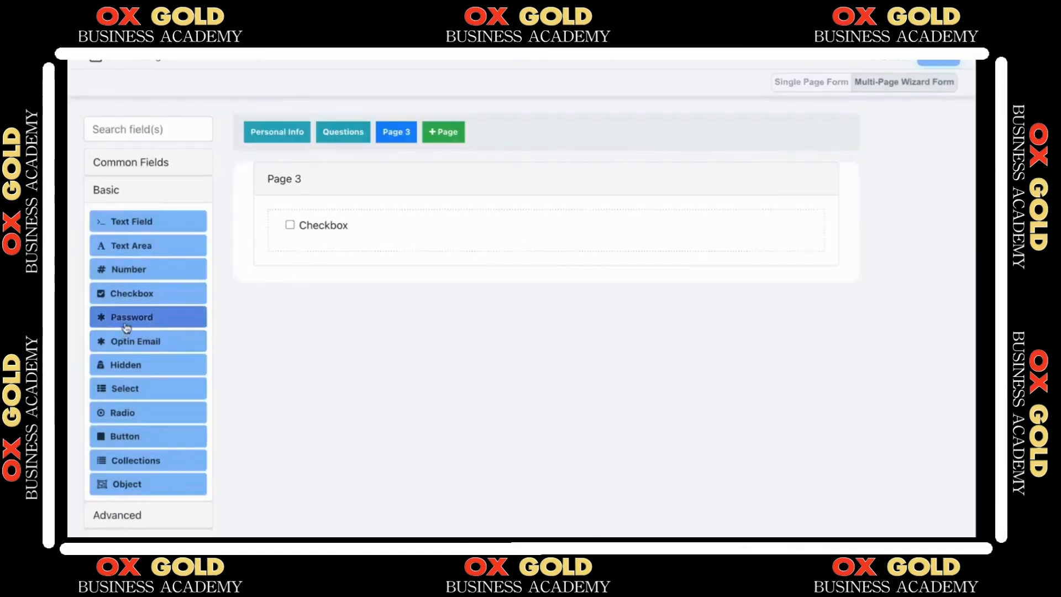
Try a Password component below the checkbox and remove it, adding an Optin Email component in its place
left_click_drag(132, 319, 347, 267)
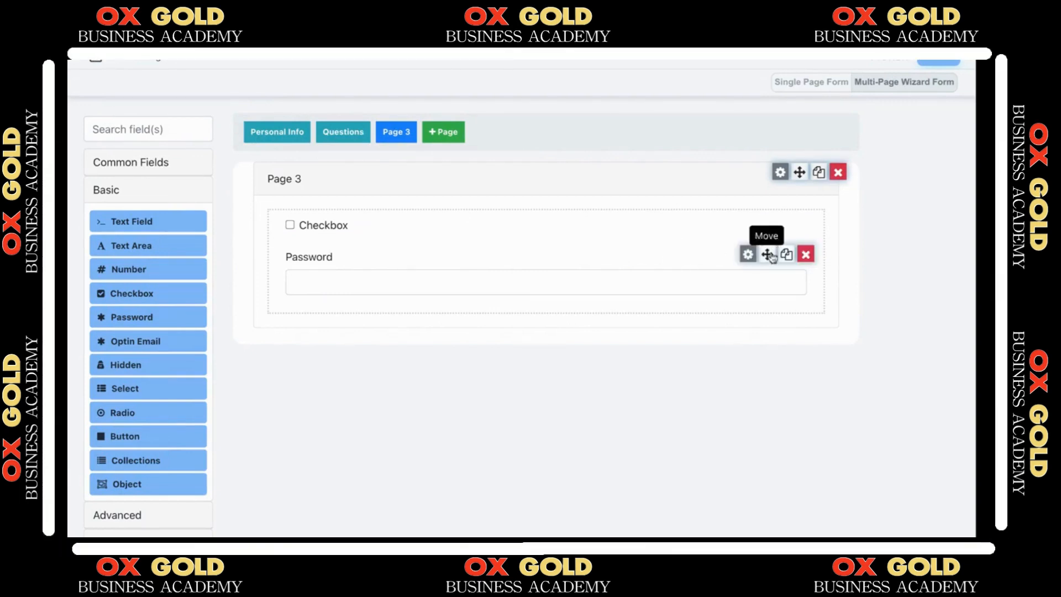
left_click(804, 255)
left_click_drag(162, 341, 379, 238)
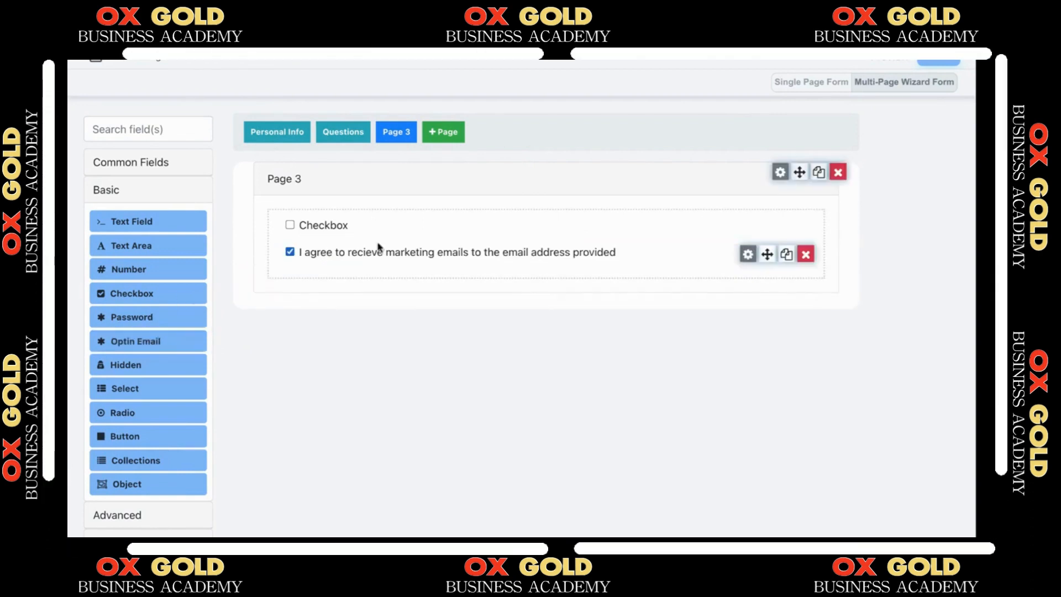
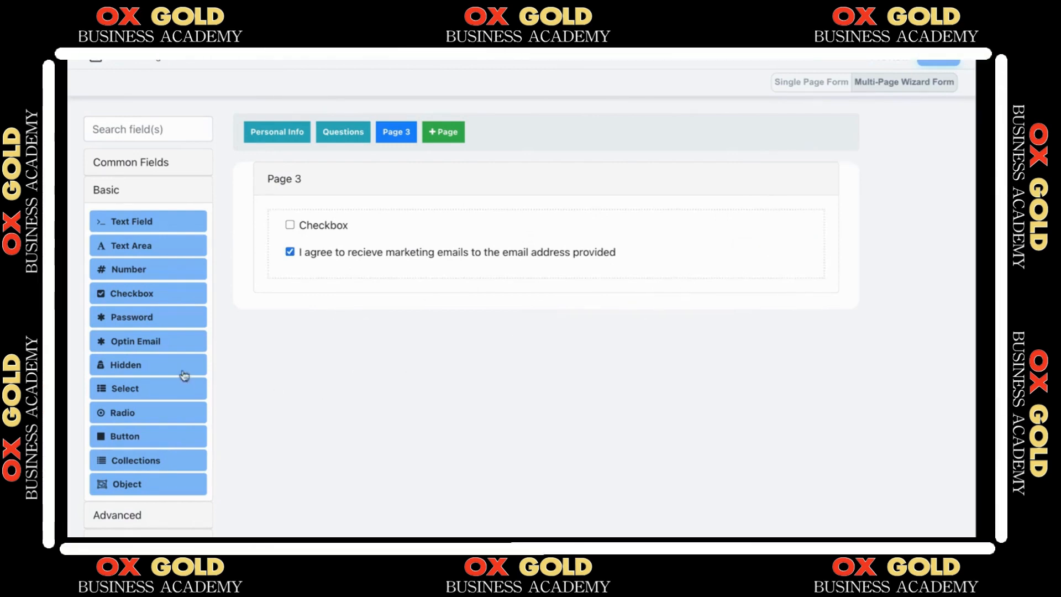
Add a Hidden component to Page 3, view its Default Value setting without saving, and remove the component
left_click_drag(184, 375, 402, 273)
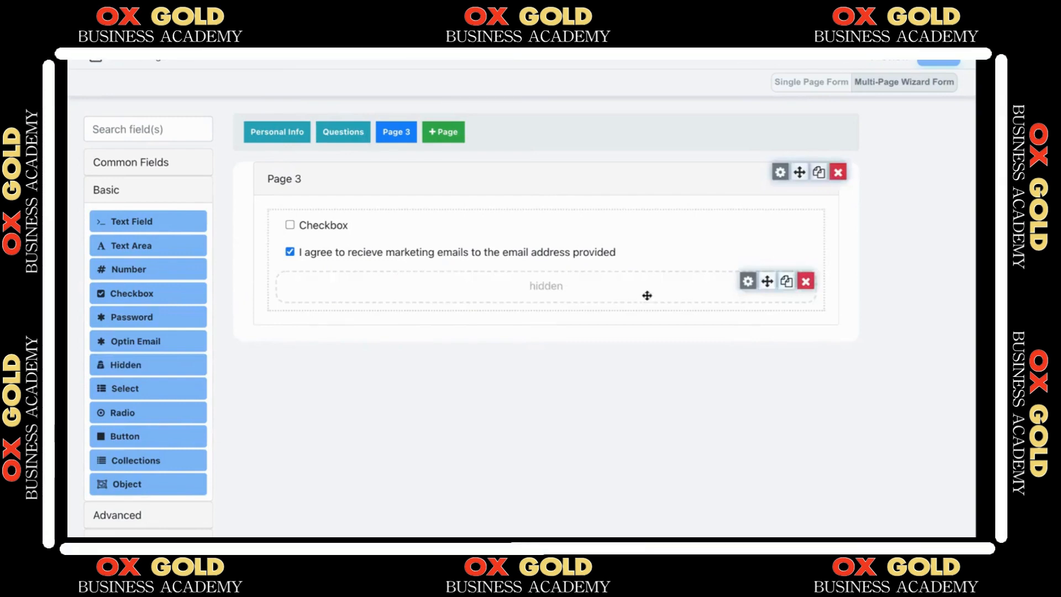
left_click(747, 281)
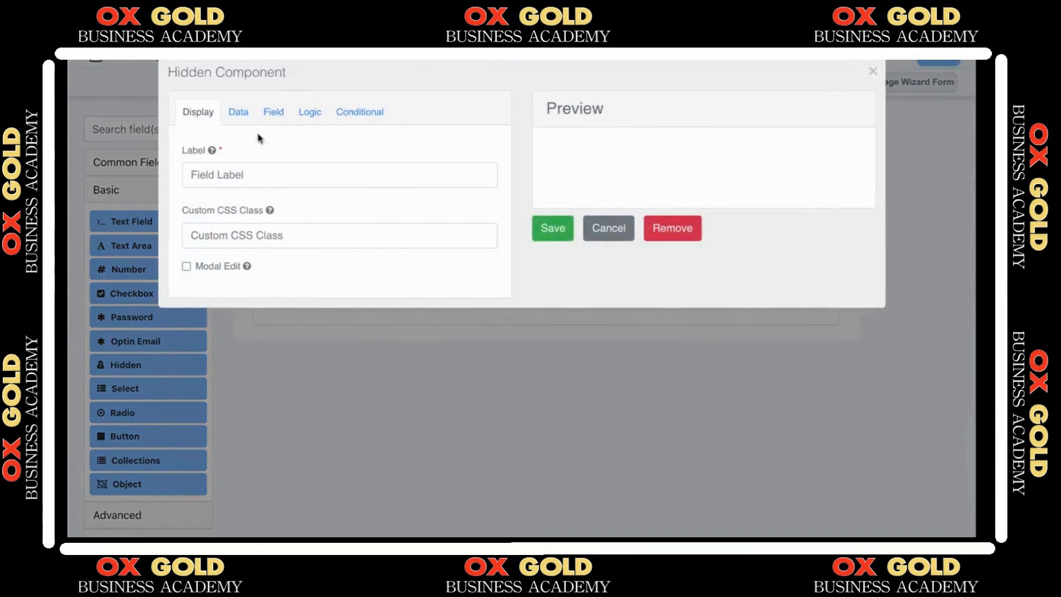
left_click(245, 121)
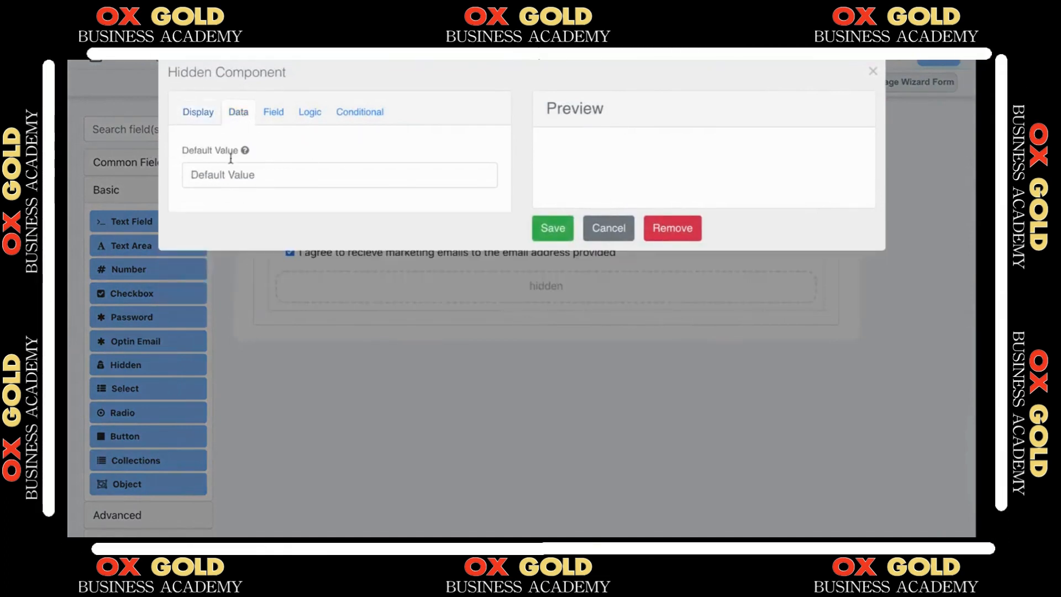
left_click(221, 178)
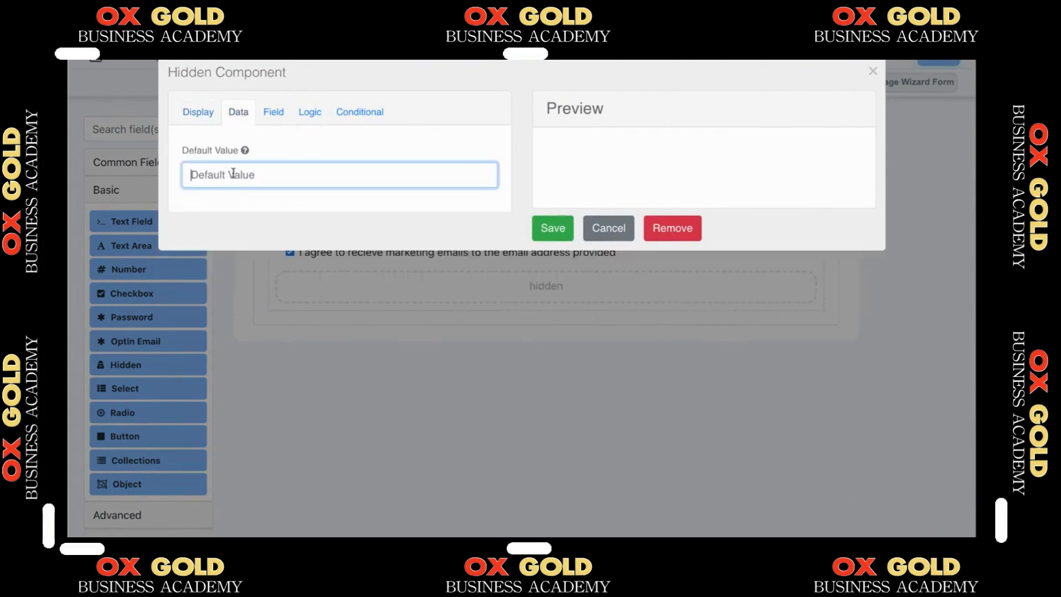
left_click(602, 230)
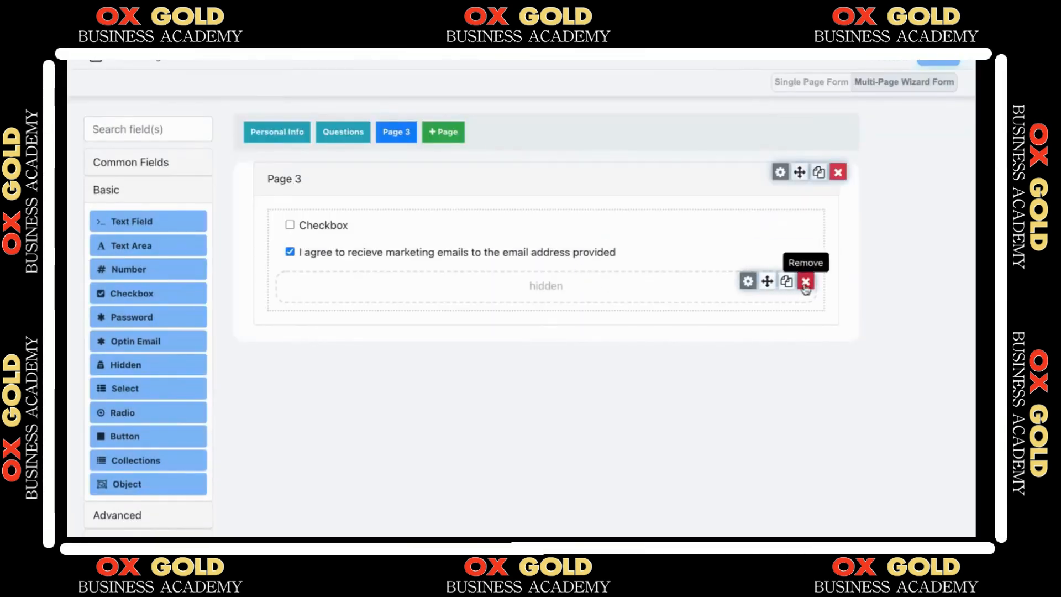
left_click(806, 282)
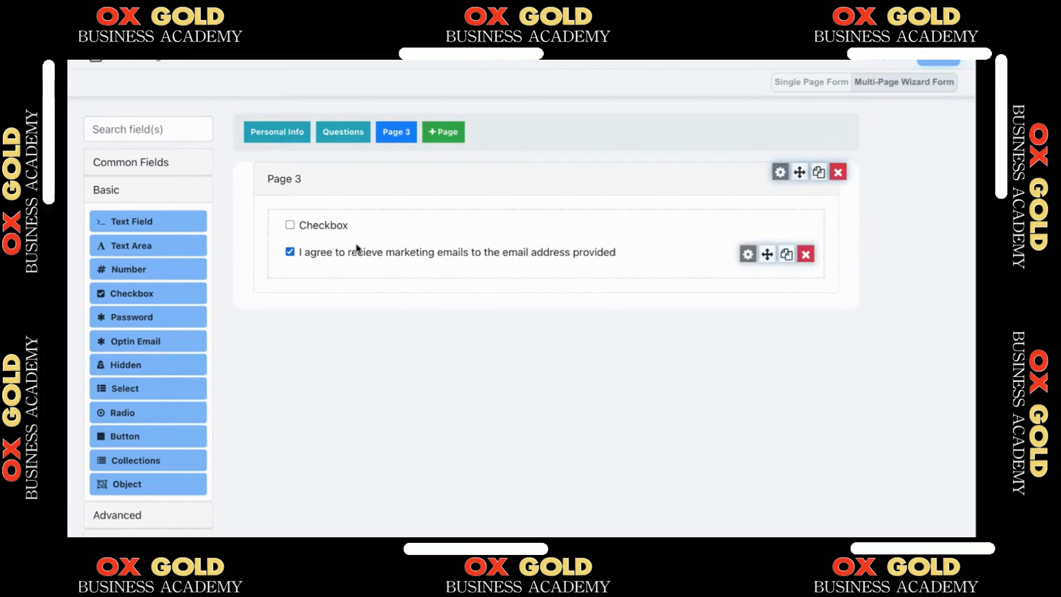
Add a Select component below the marketing consent checkbox and give it the data source values Yes, No and Maybe
left_click_drag(149, 388, 352, 274)
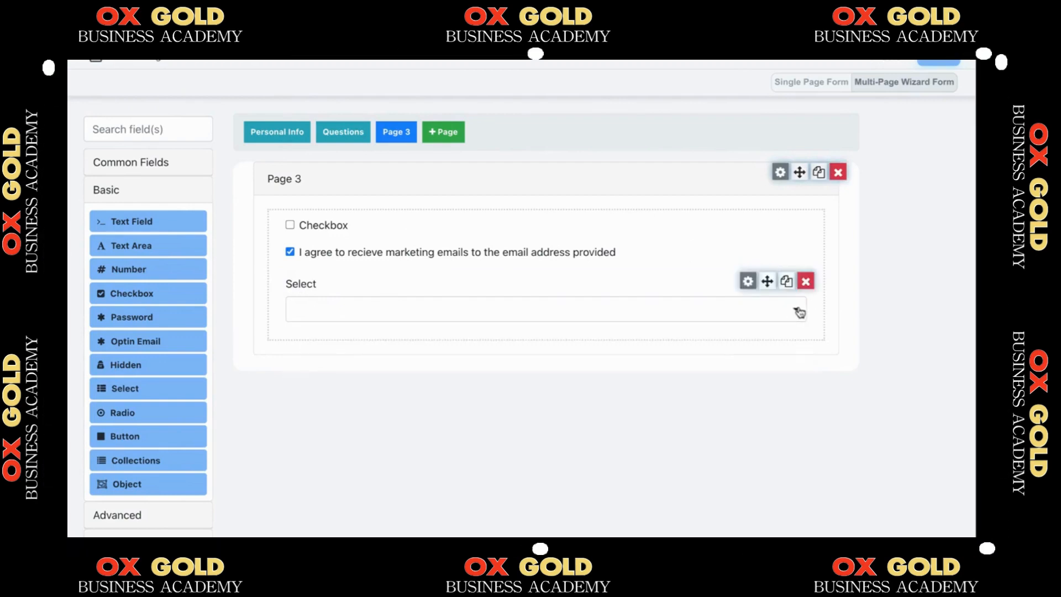
left_click(747, 283)
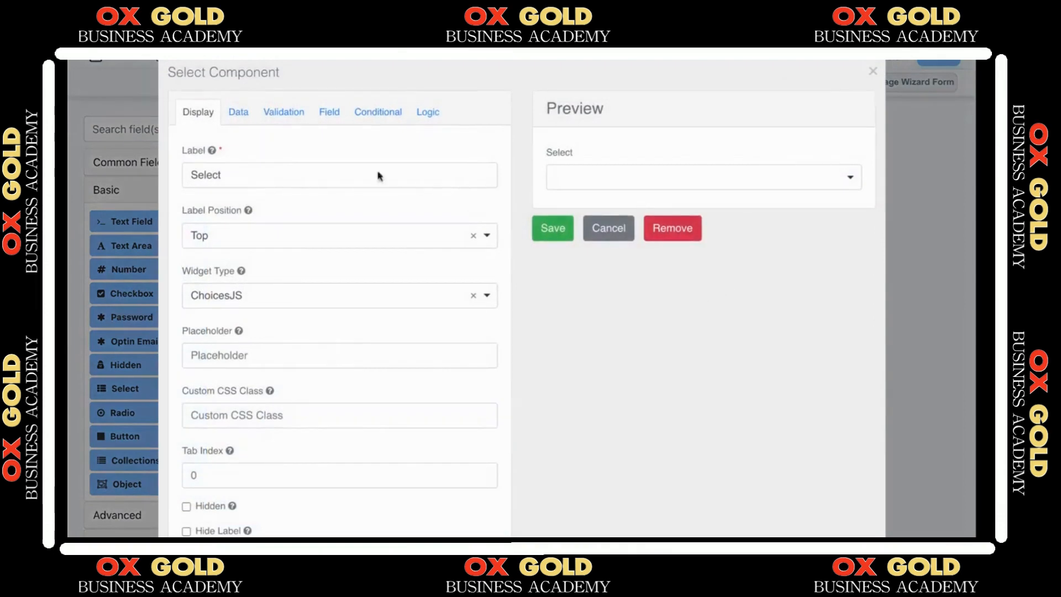
left_click(236, 115)
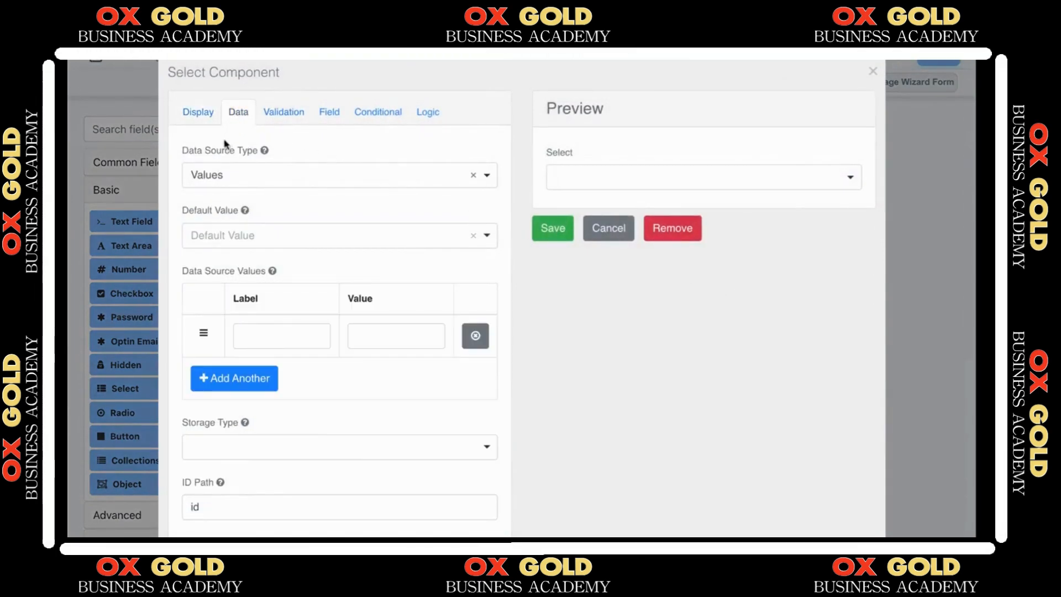
left_click(269, 334)
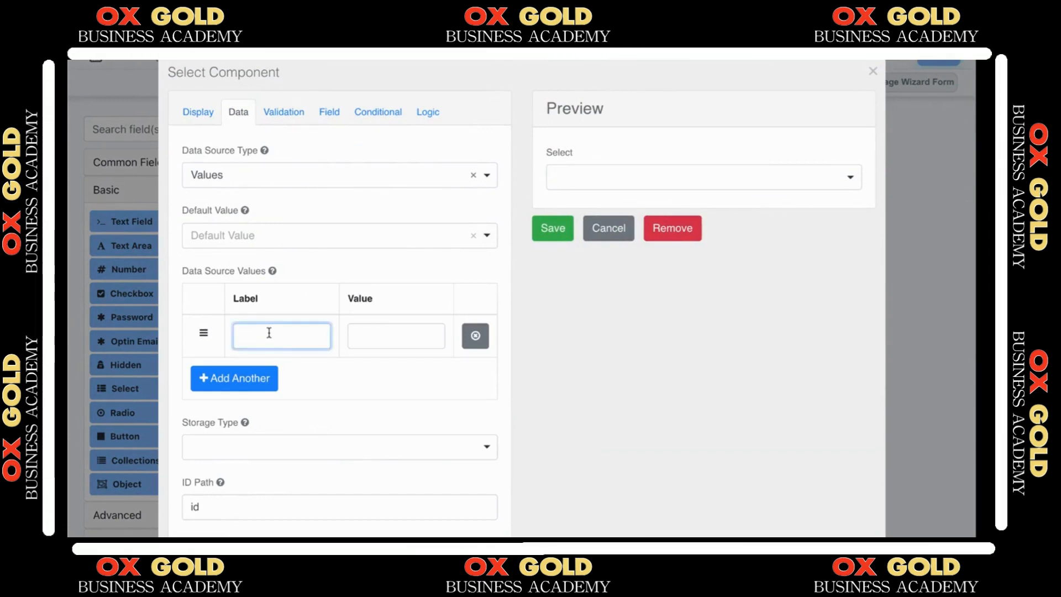
type("Yes")
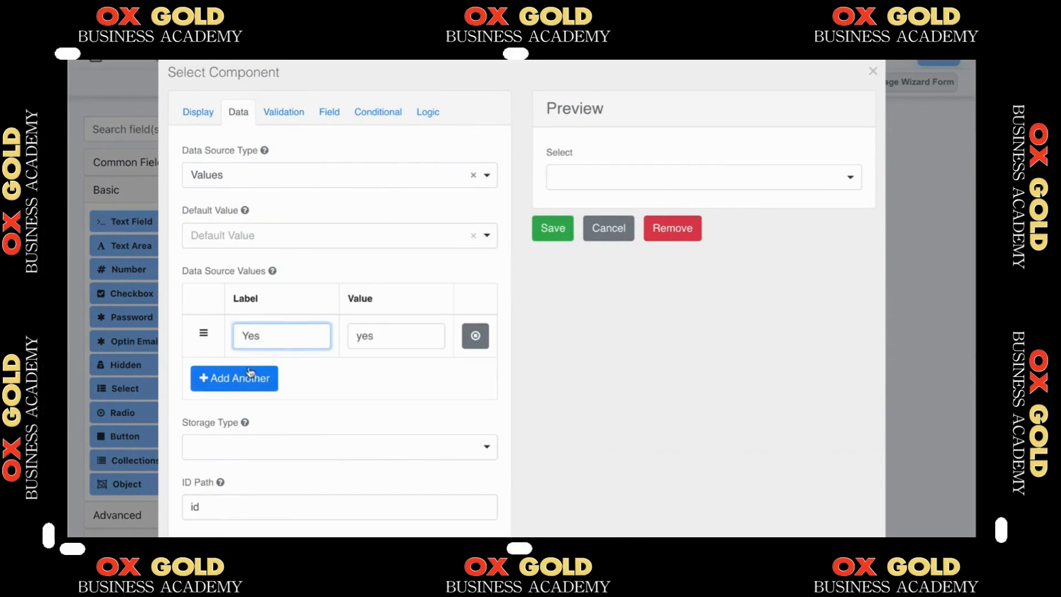
left_click(269, 368)
type("No")
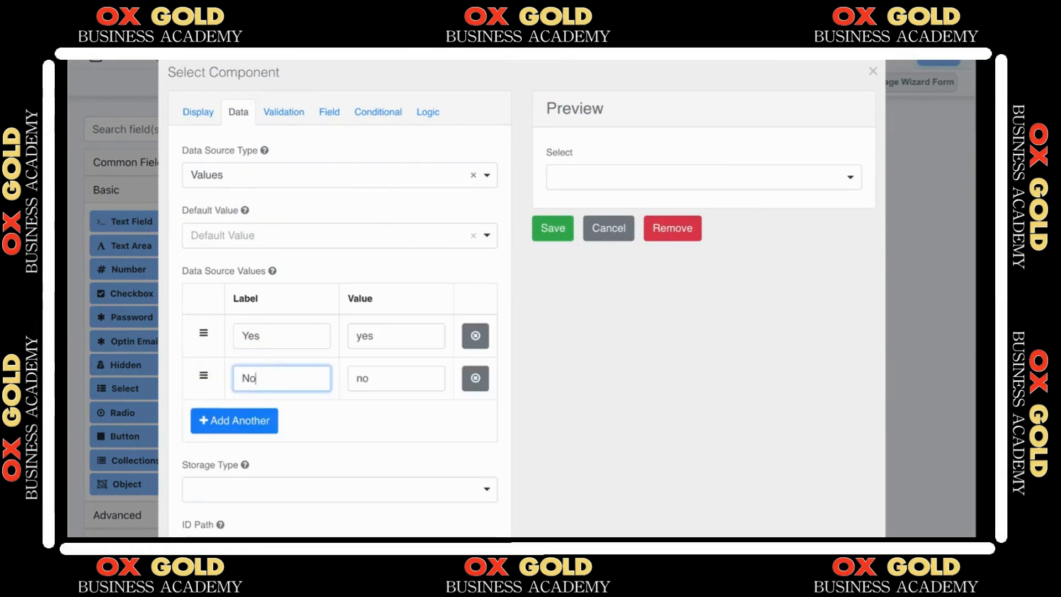
left_click(249, 422)
type("M")
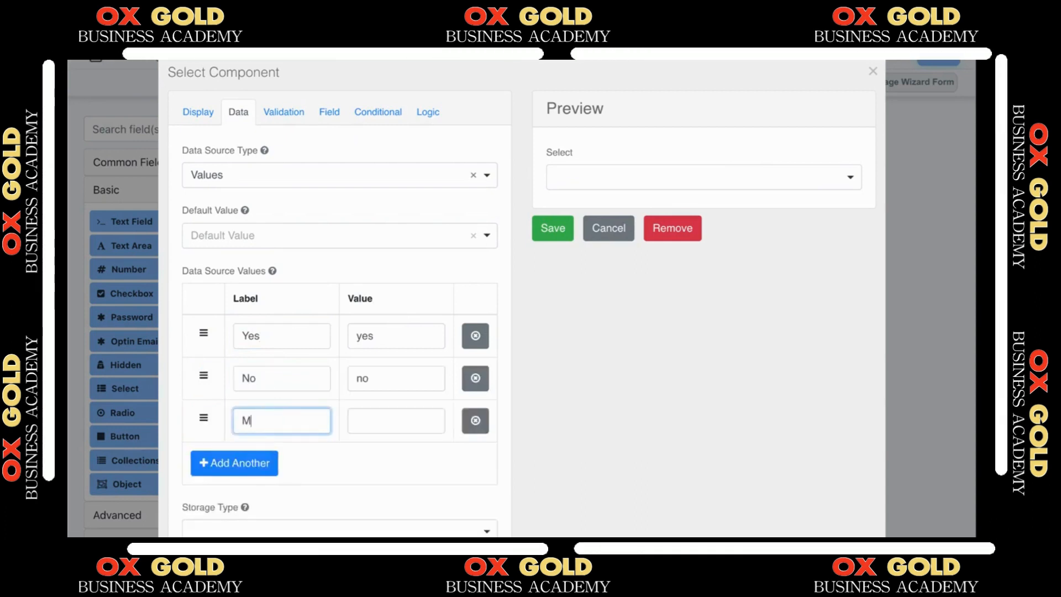
type("aybe")
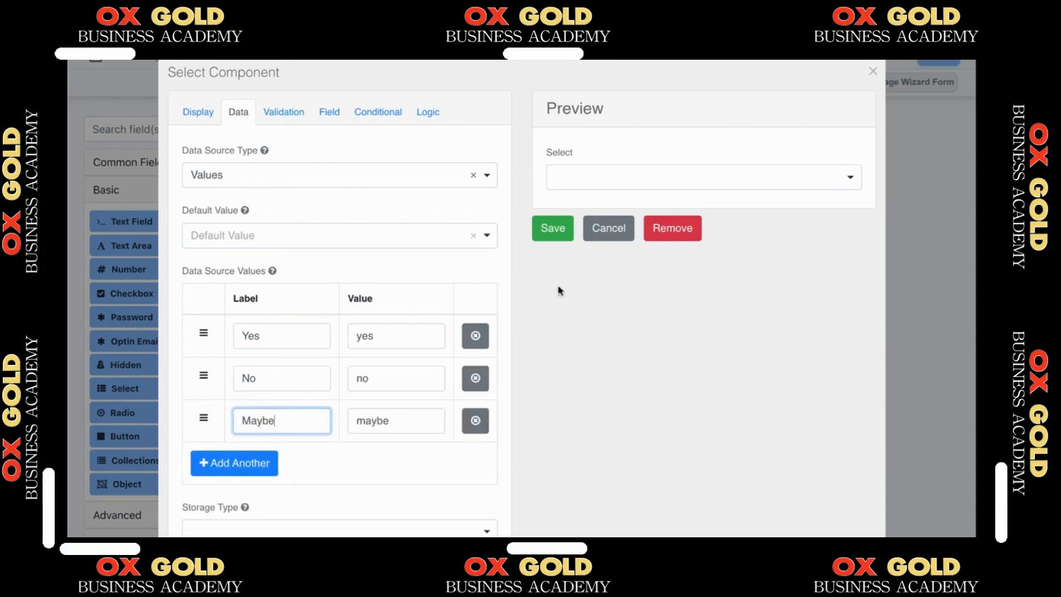
Label the Select component "Please select one", save it, and check its choices on Page 3
left_click(196, 113)
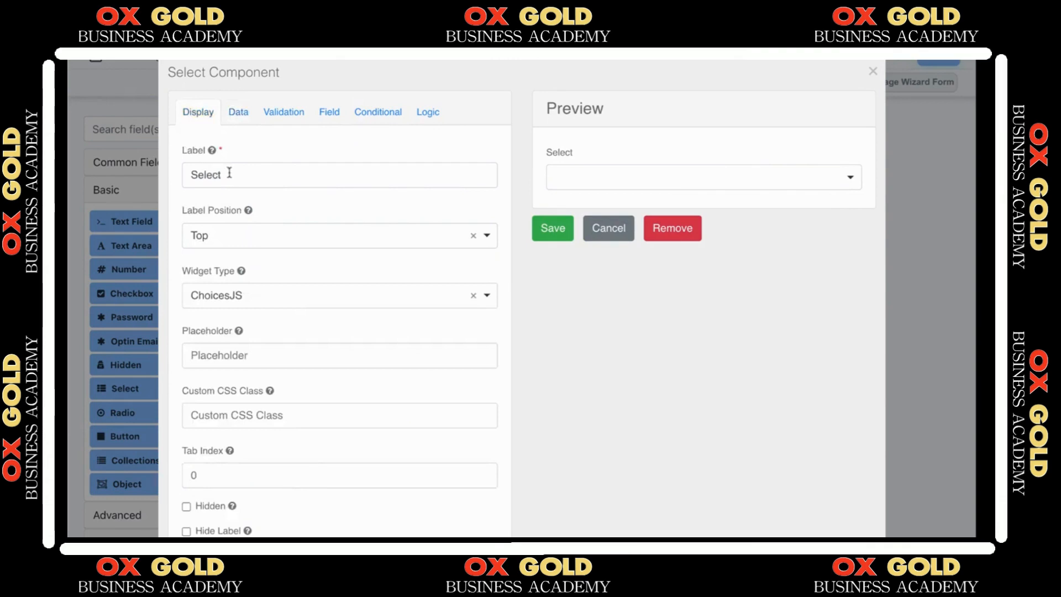
left_click_drag(227, 172, 176, 174)
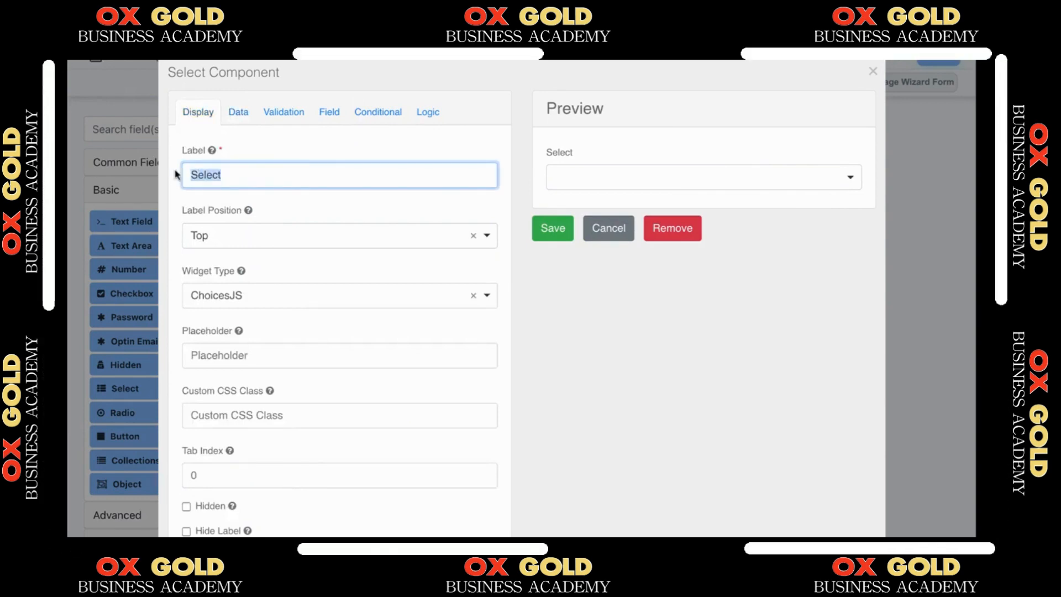
type("Please select o")
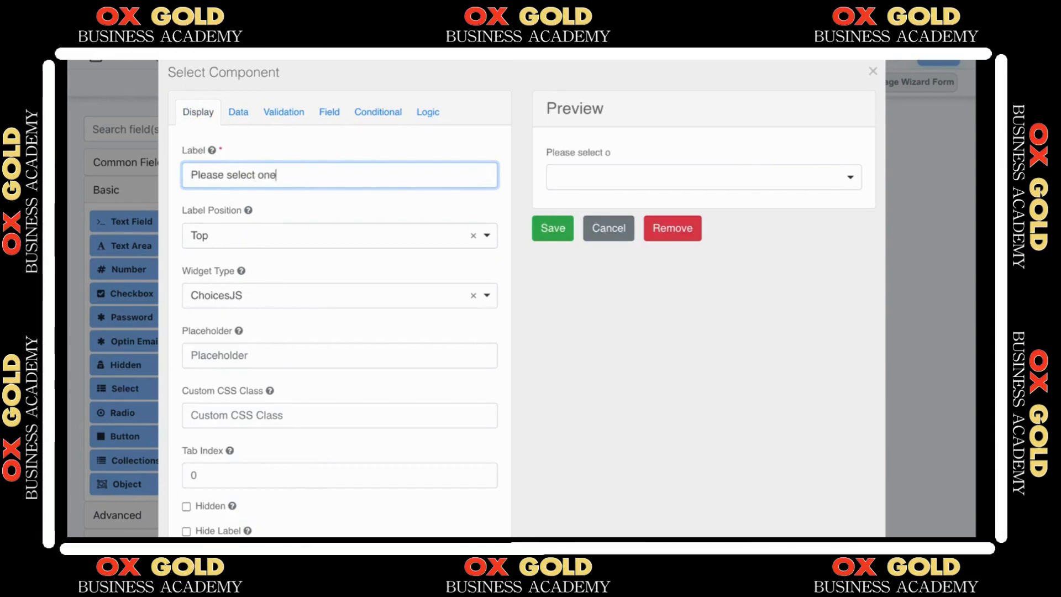
type("ne")
left_click(546, 228)
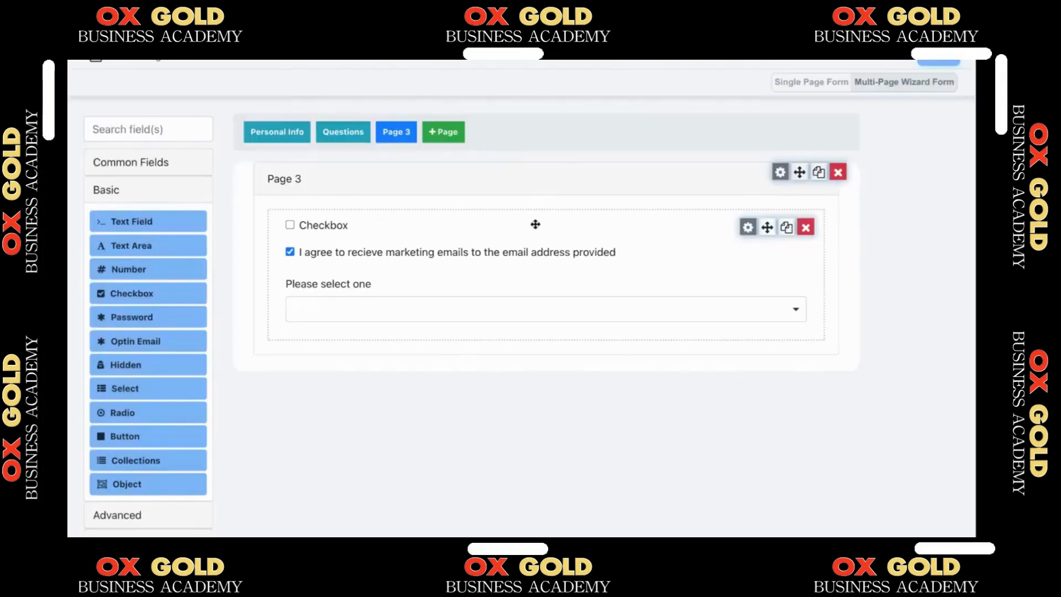
left_click(798, 309)
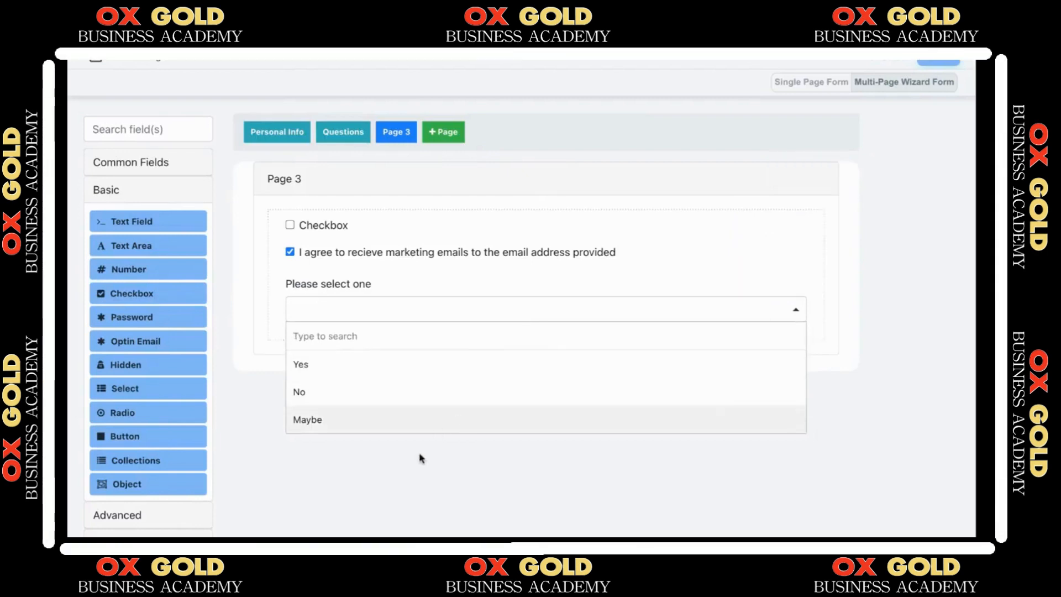
left_click(407, 468)
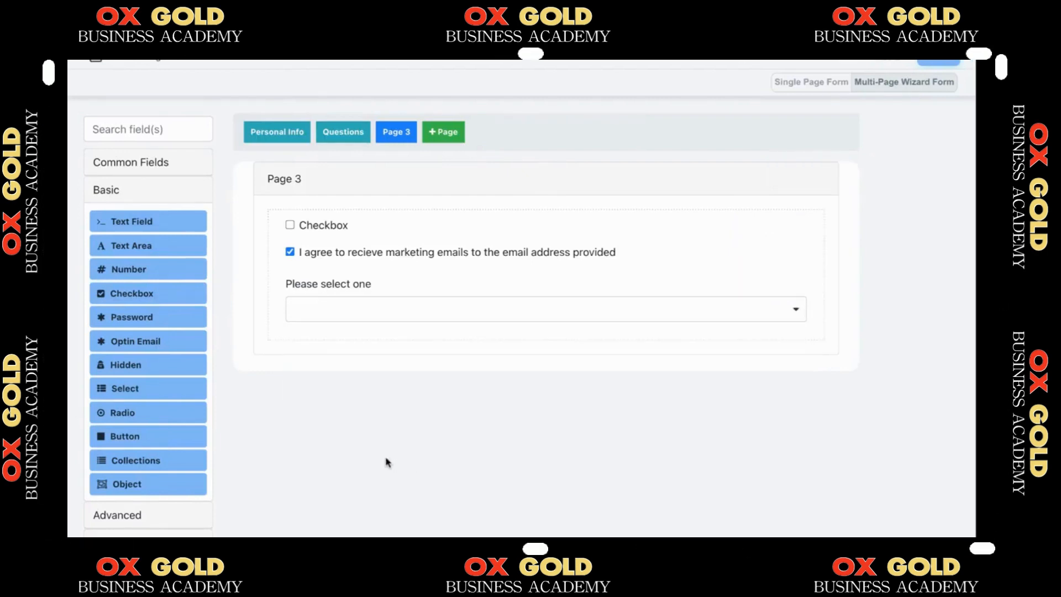
Add a Radio component and a Button component below the "Please select one" field
left_click_drag(174, 413, 402, 320)
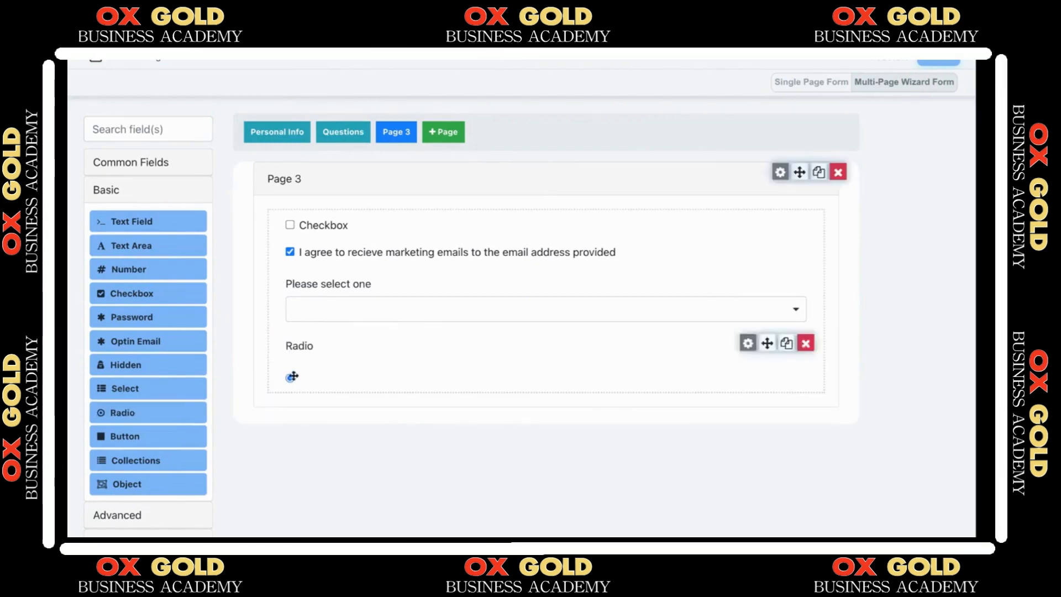
left_click_drag(173, 435, 378, 385)
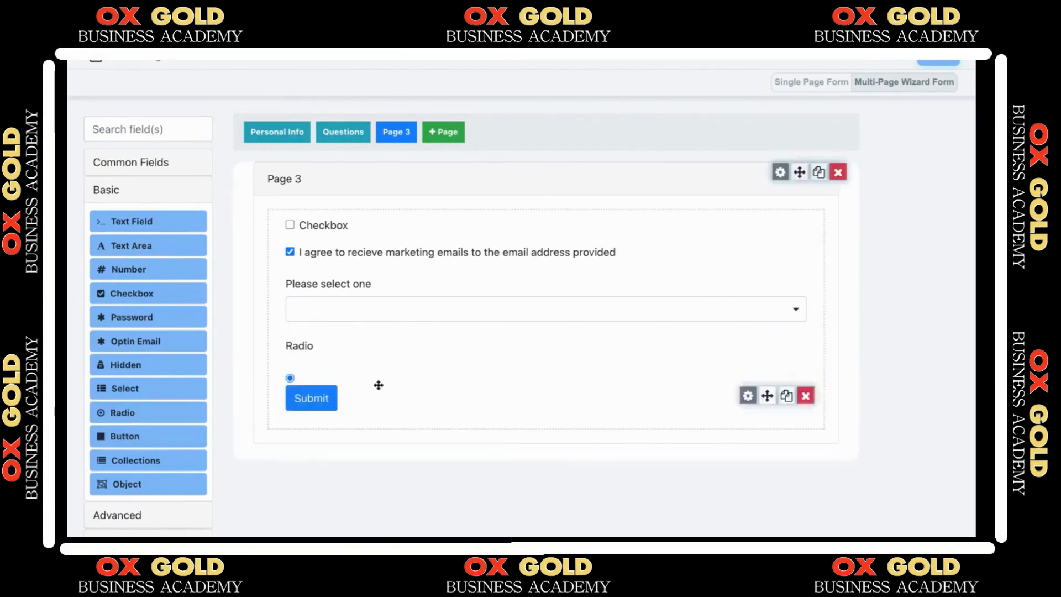
Open the settings of the Submit button on Page 3 and try the Secondary and Success themes on it
left_click(748, 395)
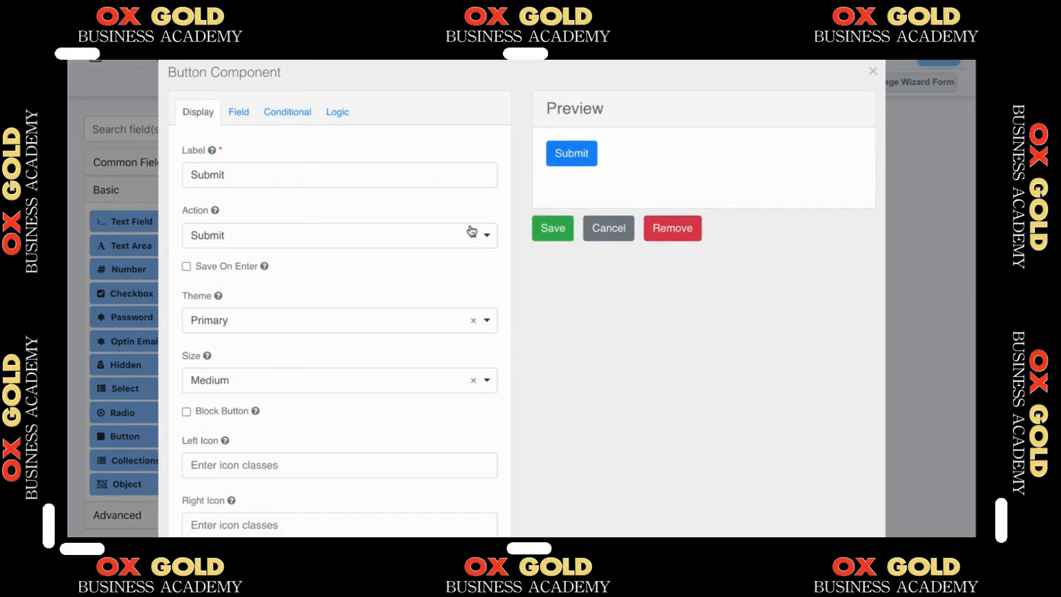
scroll(256, 306, "down", 1)
left_click(283, 307)
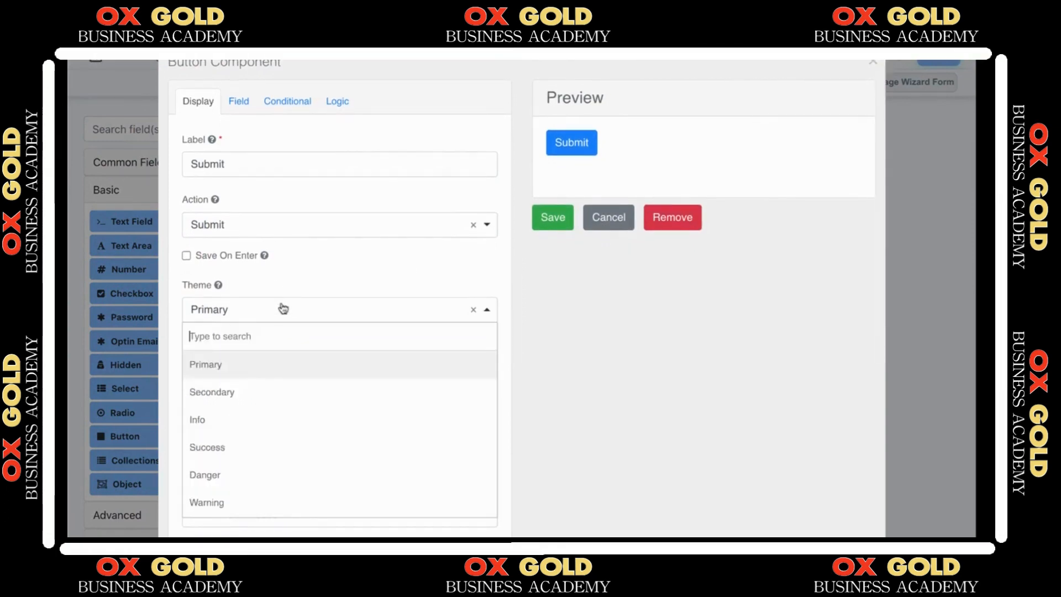
left_click(247, 395)
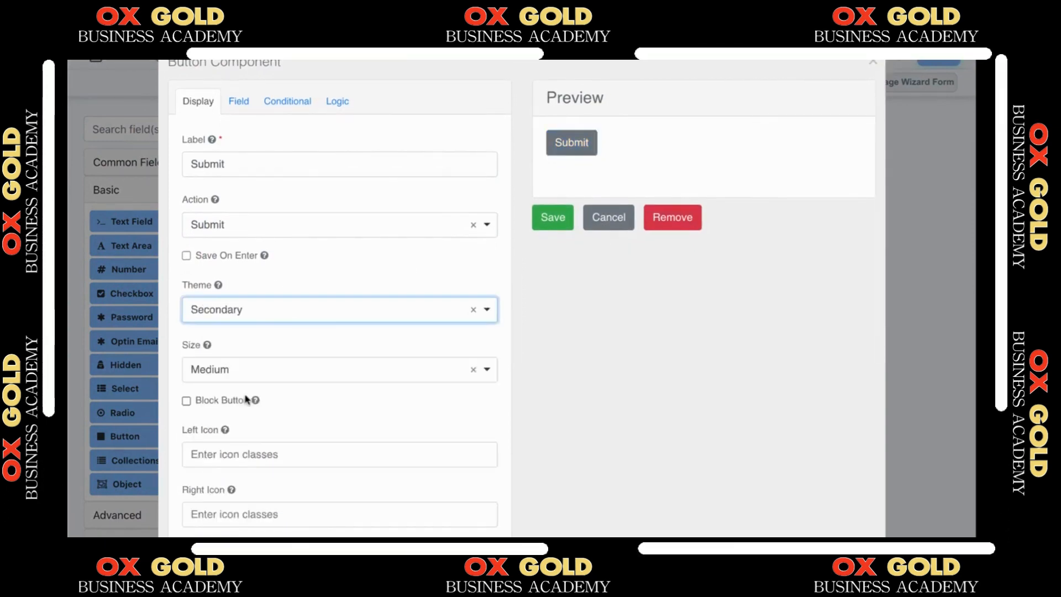
left_click(280, 311)
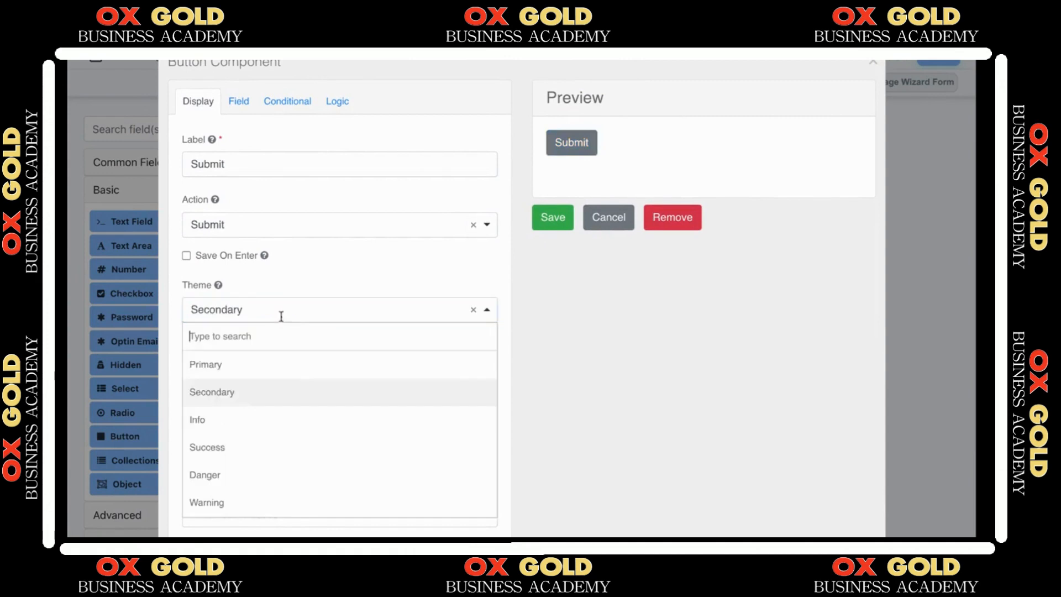
left_click(236, 451)
Set the Submit button's size to Large and make it a block button
left_click(433, 369)
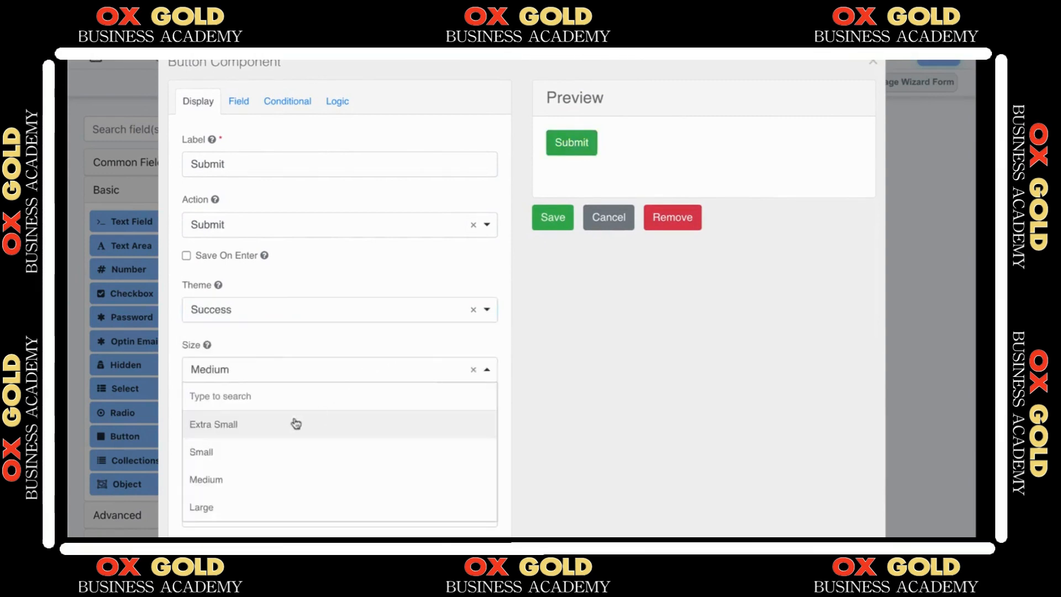
left_click(232, 499)
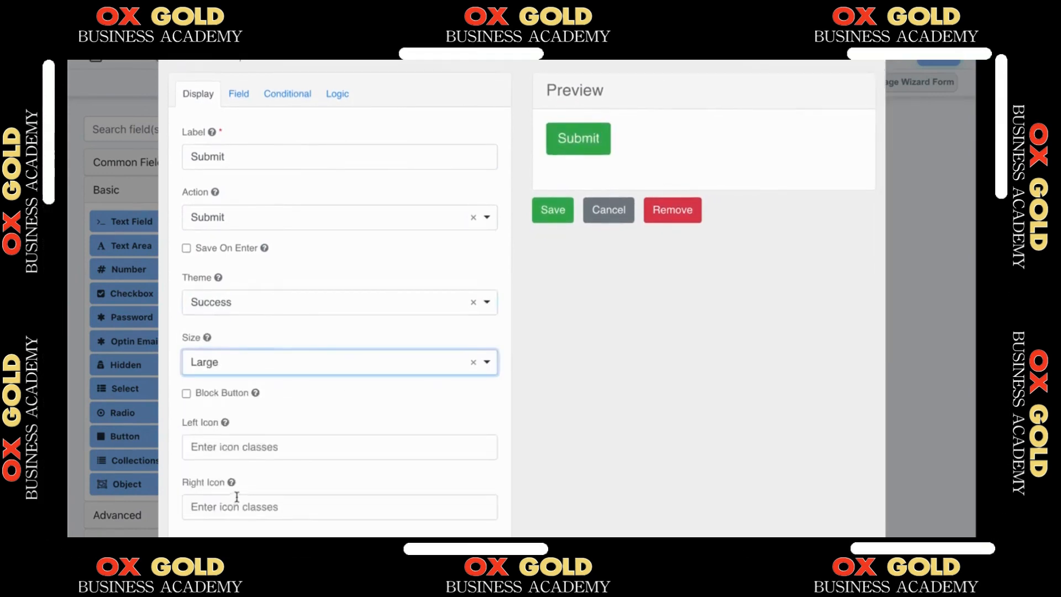
left_click(187, 394)
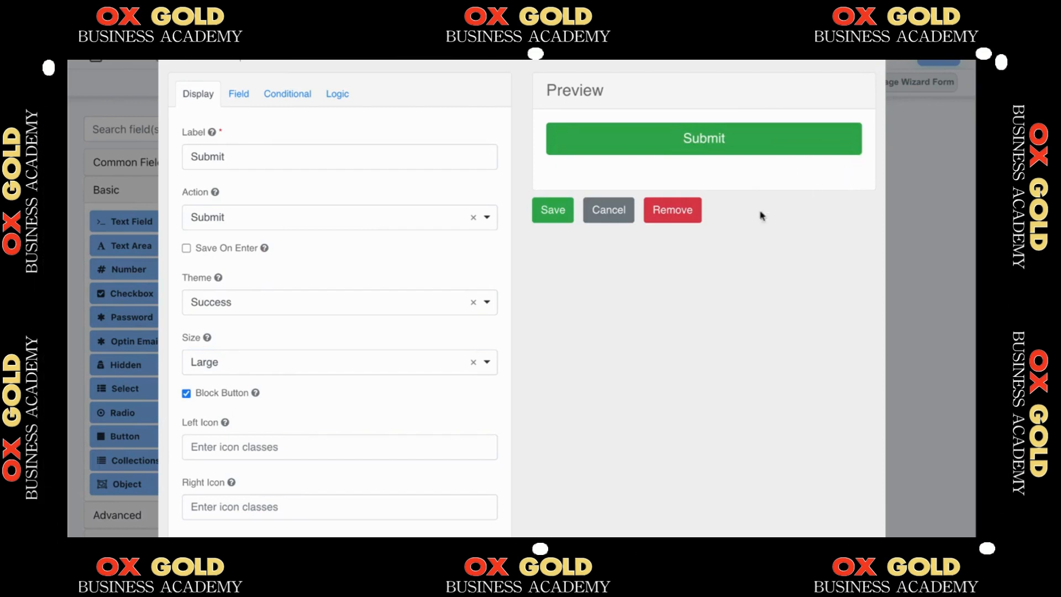
Give the Submit button the left icon class "fa fa-plus" and check it in the preview
scroll(365, 429, "down", 1)
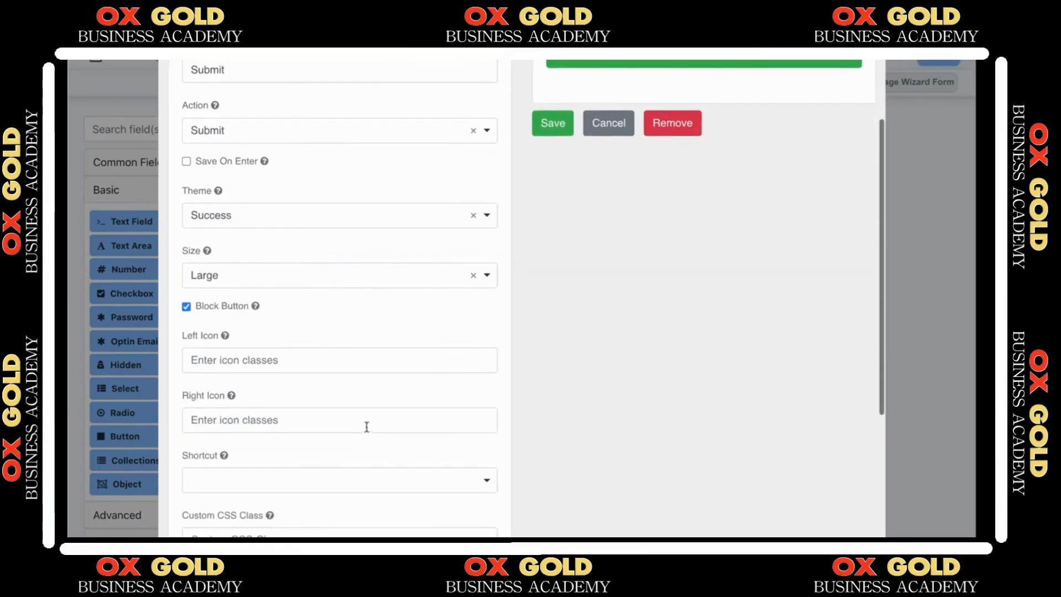
mouse_move(225, 337)
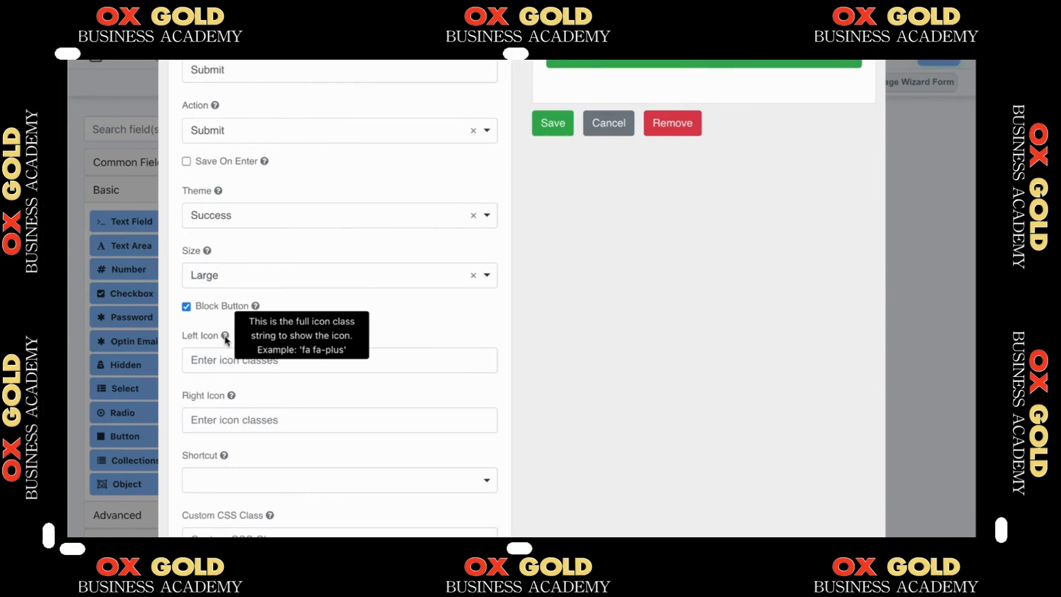
left_click(218, 352)
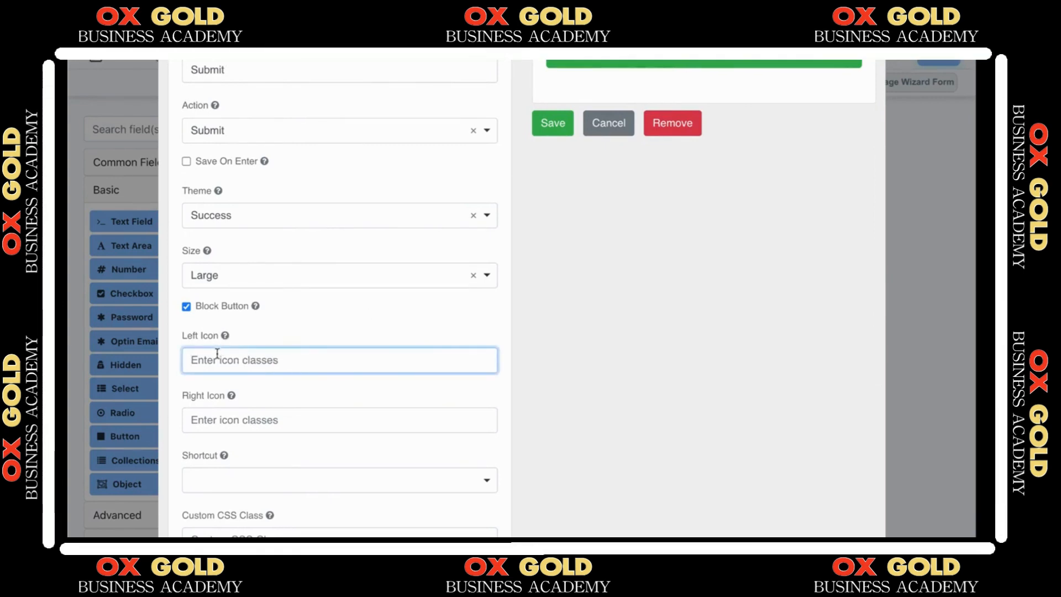
type("fa f")
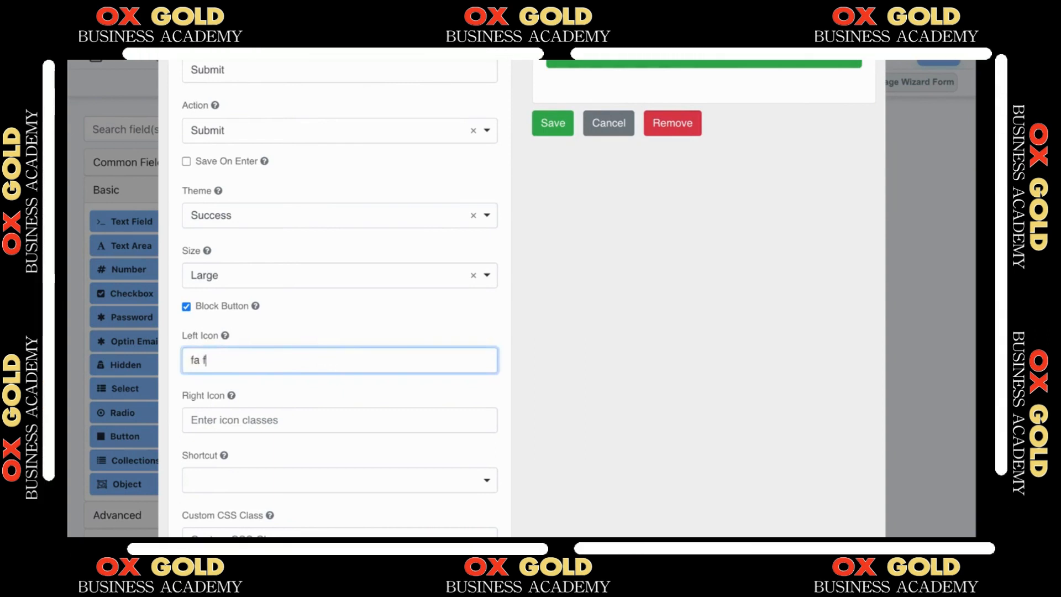
type("a-plus")
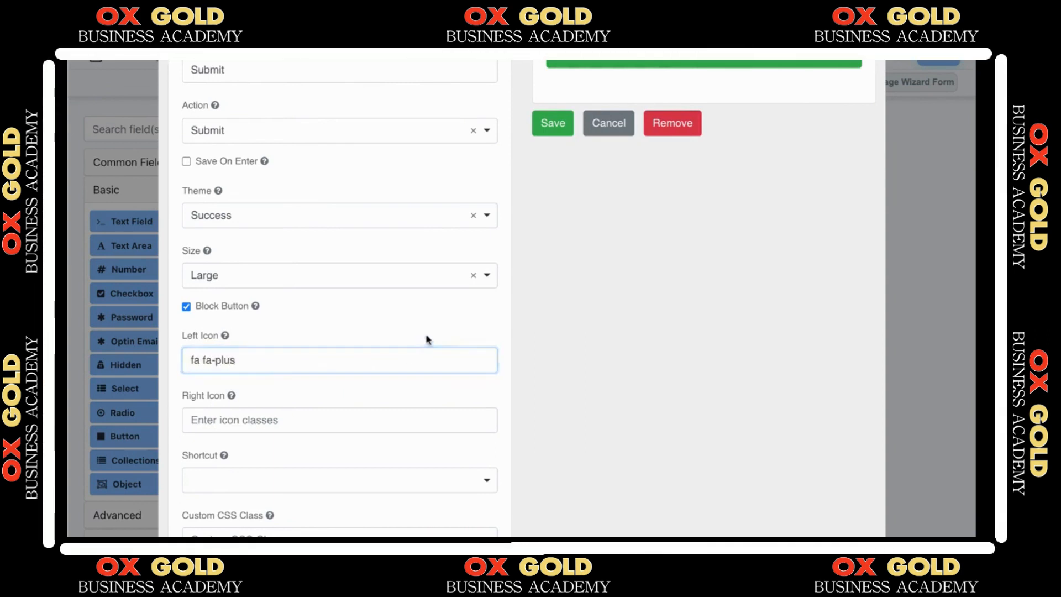
left_click(609, 348)
scroll(609, 348, "up", 2)
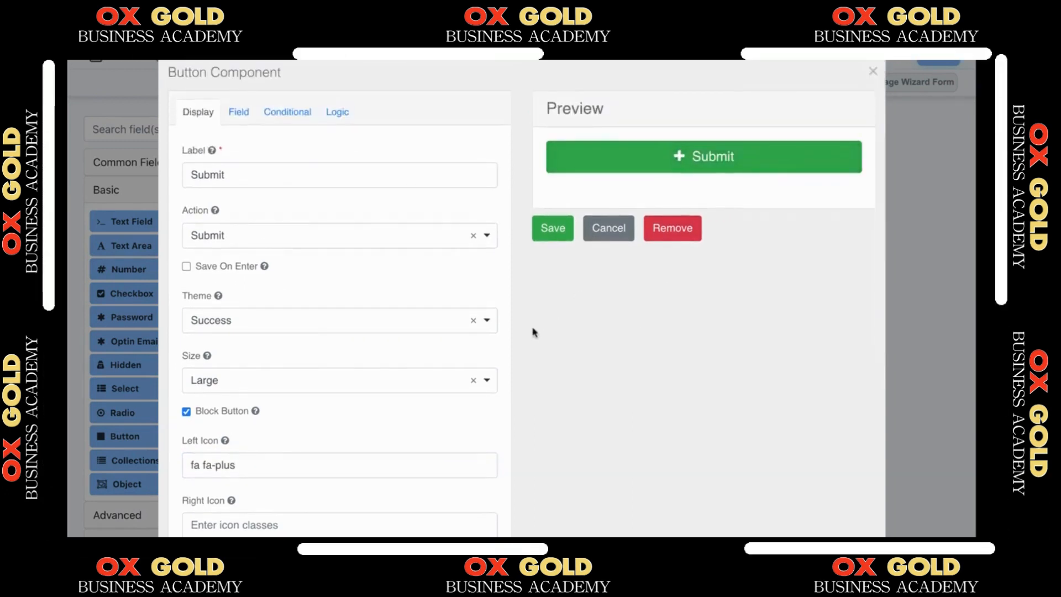
Change the button's left icon class to "fa fa-gear" and copy the same class into its right icon
scroll(530, 332, "down", 1)
double_click(224, 420)
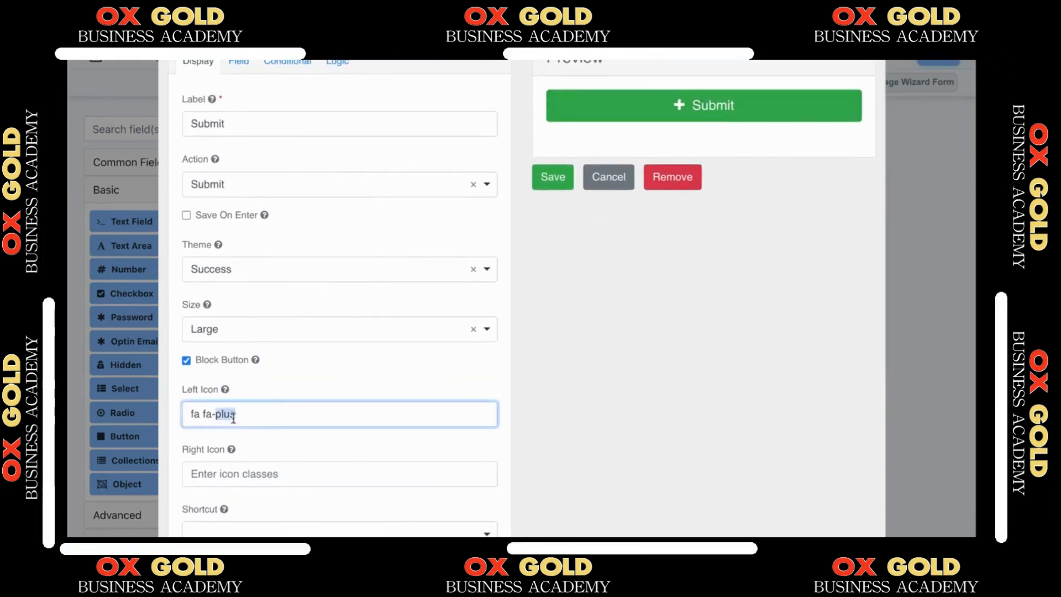
type("gear")
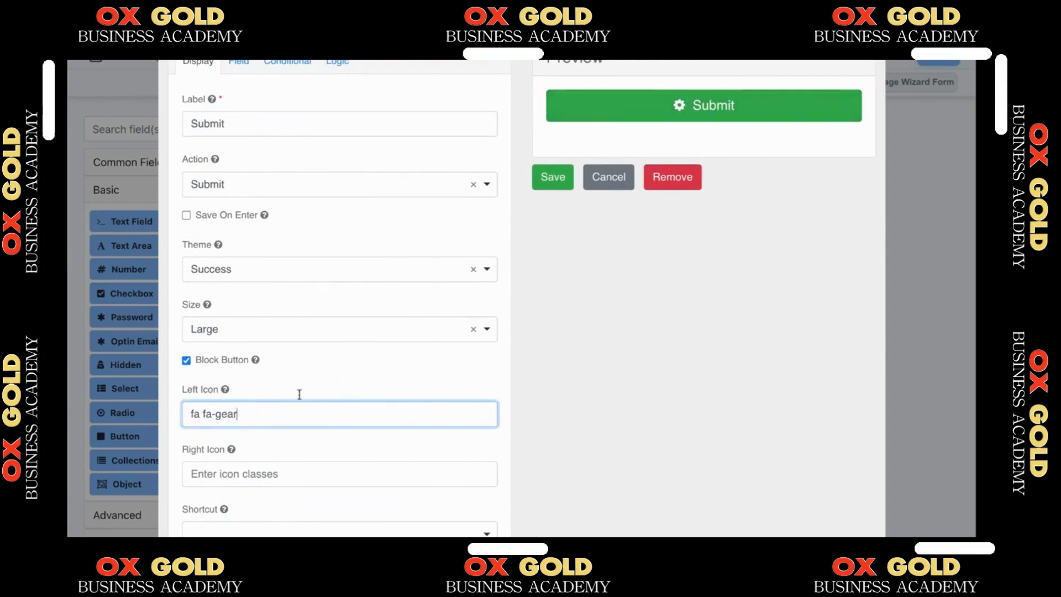
scroll(299, 394, "down", 1)
triple_click(281, 407)
key("ctrl+c")
left_click(268, 466)
key("ctrl+v")
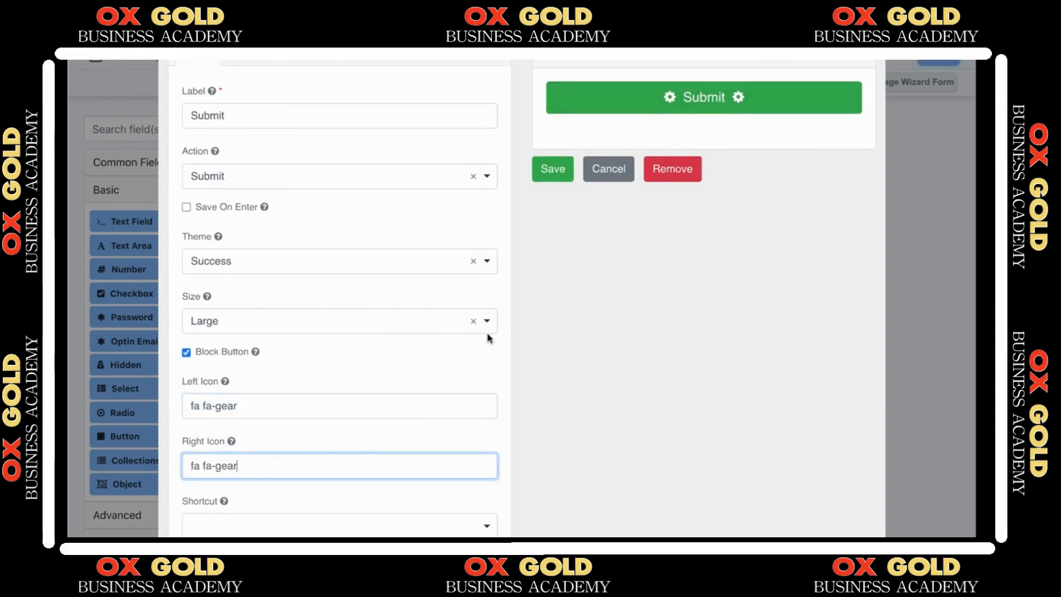
Examine the parts of the left icon class and the remaining display settings of the Button component
double_click(195, 405)
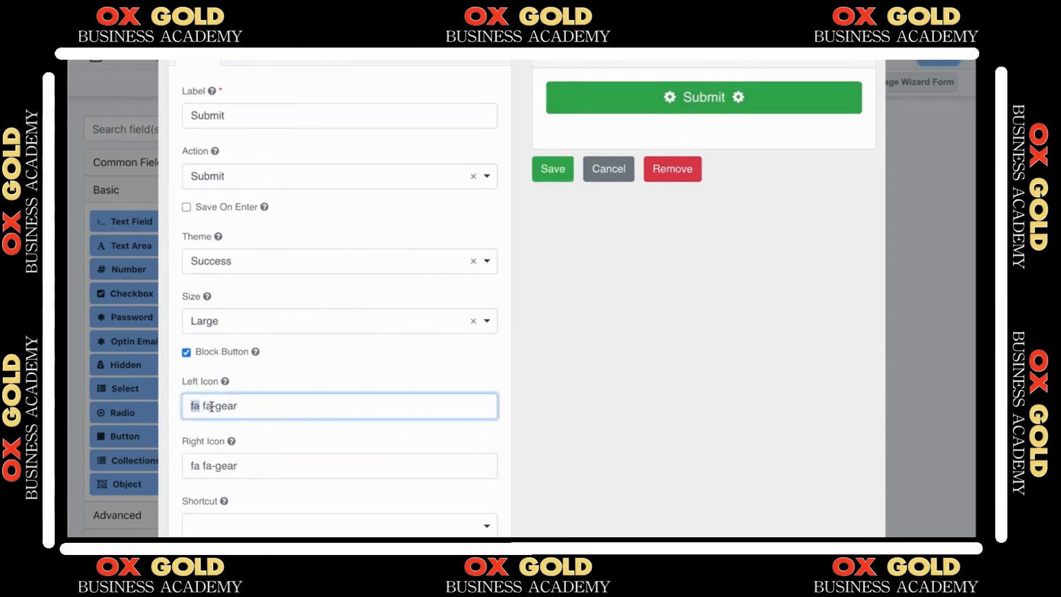
left_click(203, 406)
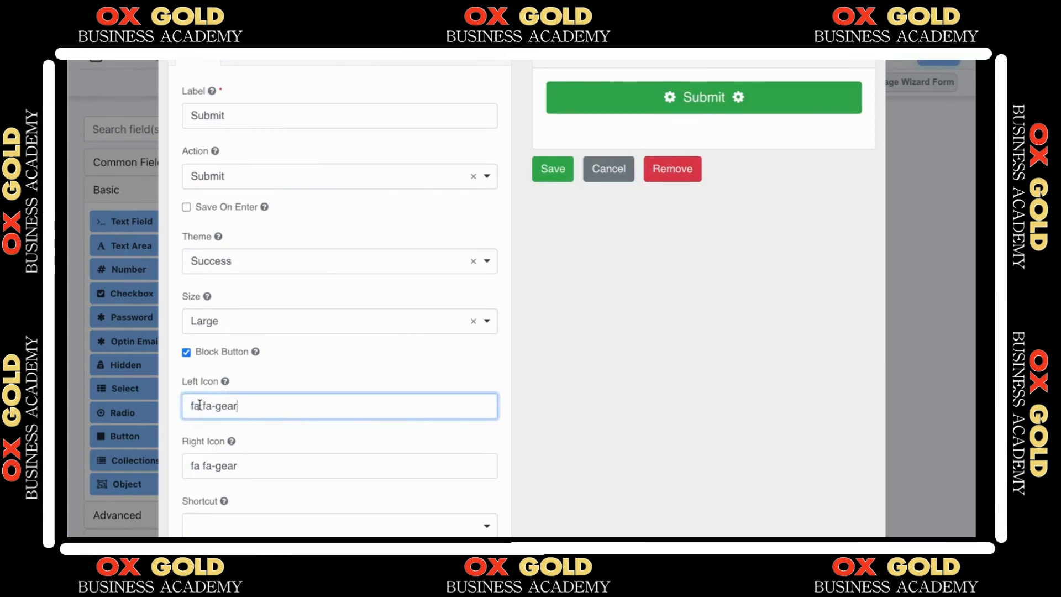
double_click(192, 405)
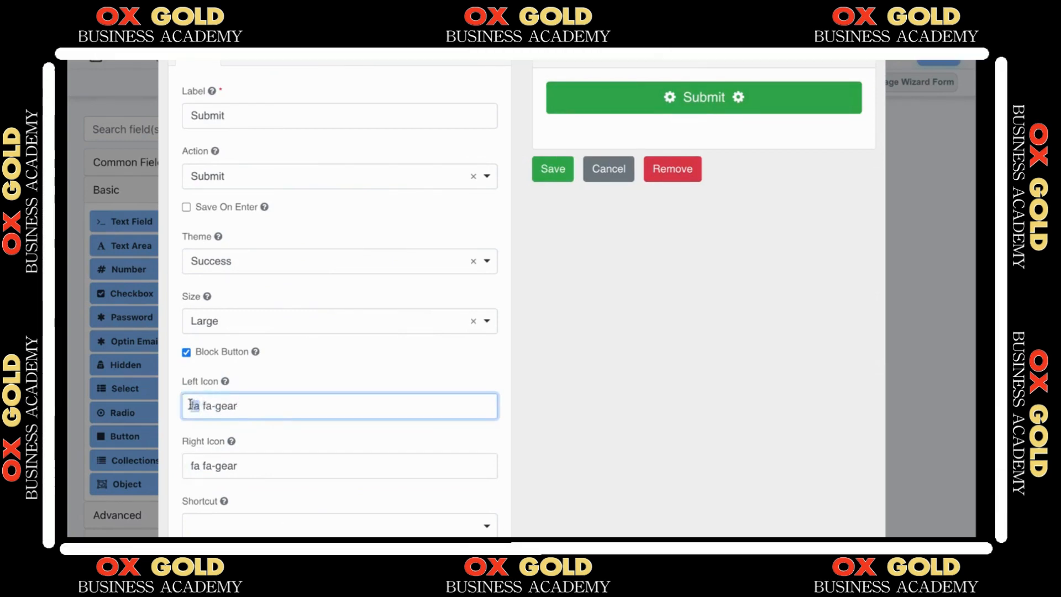
left_click(229, 406)
left_click_drag(204, 405, 249, 405)
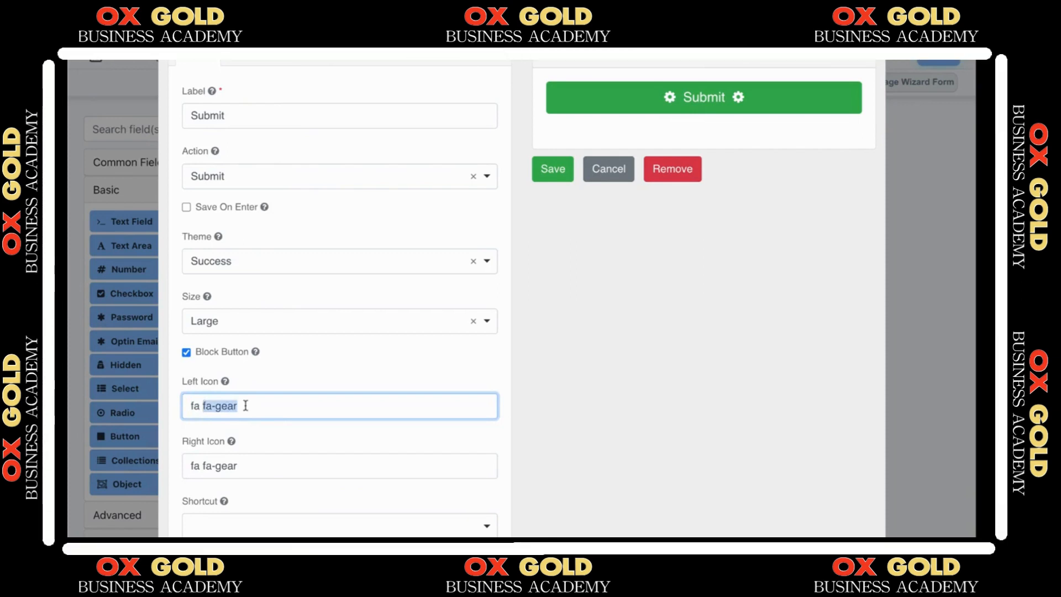
scroll(247, 407, "up", 1)
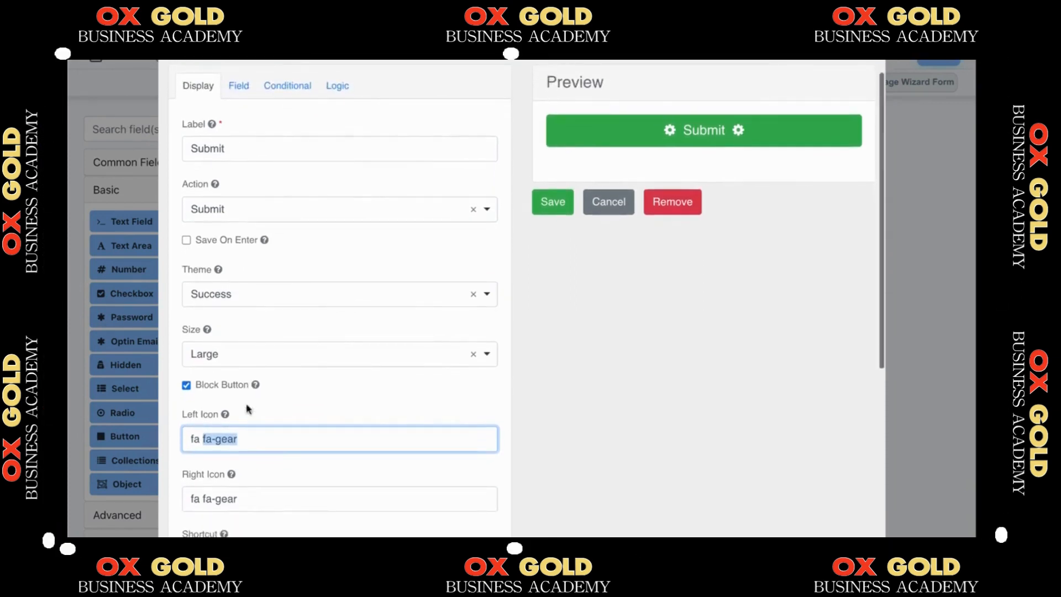
scroll(246, 407, "down", 6)
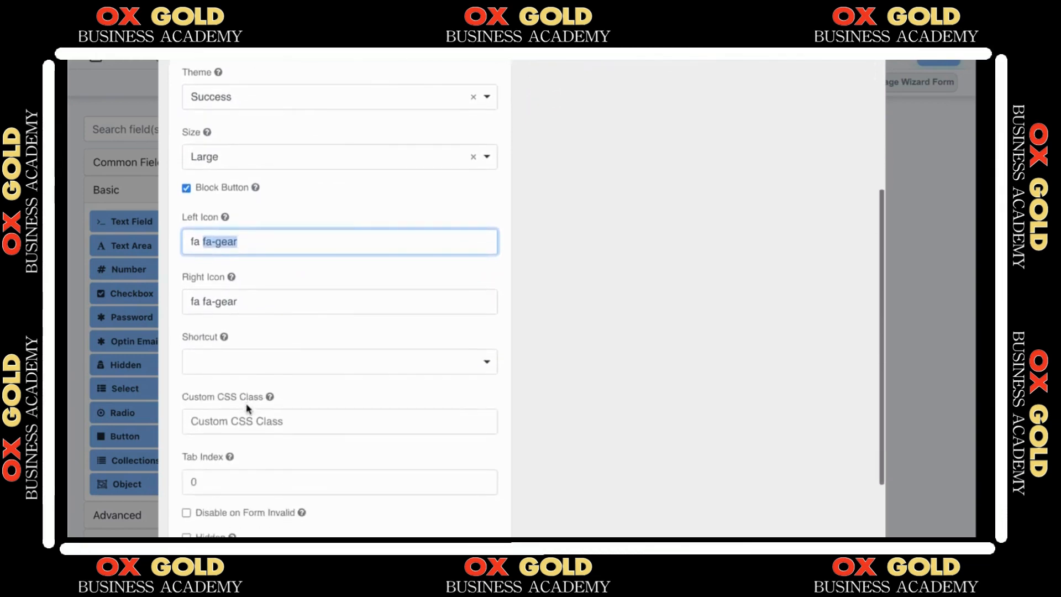
scroll(247, 408, "down", 2)
scroll(247, 408, "up", 8)
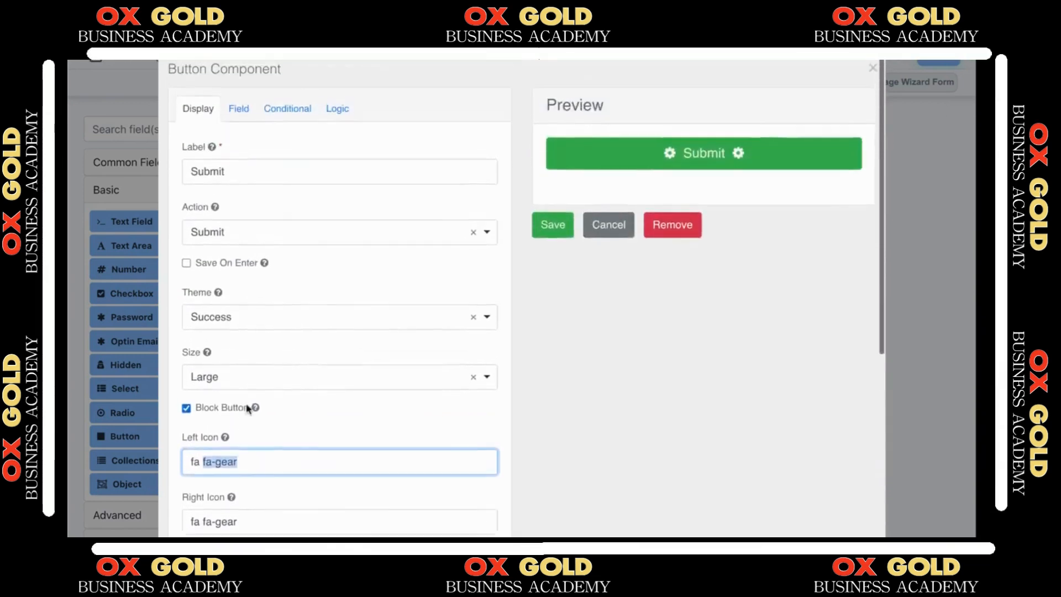
View the available Action options for the Submit button and close its settings without saving
left_click(487, 237)
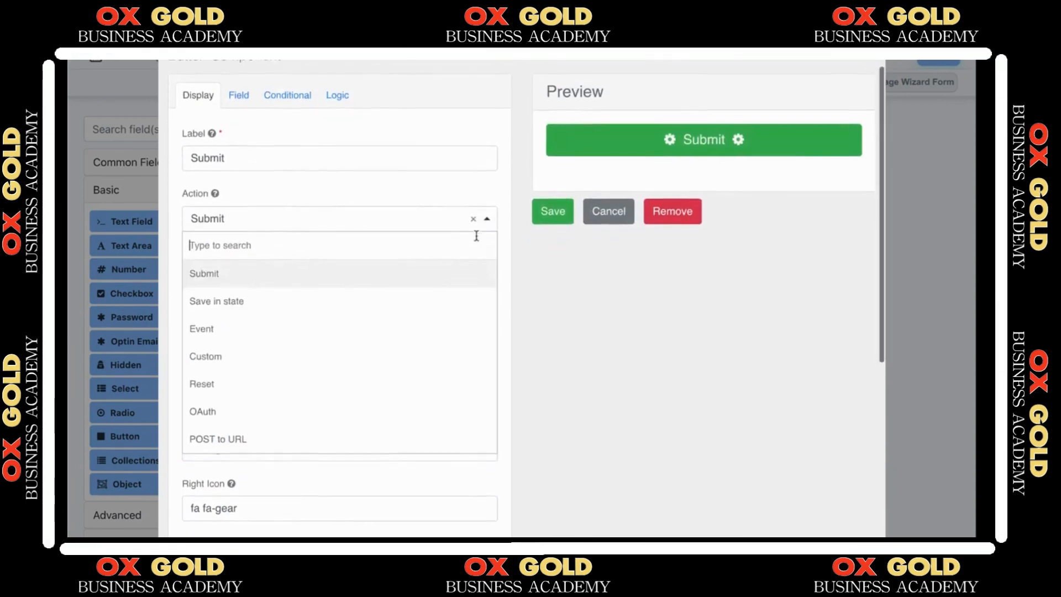
scroll(481, 242, "down", 1)
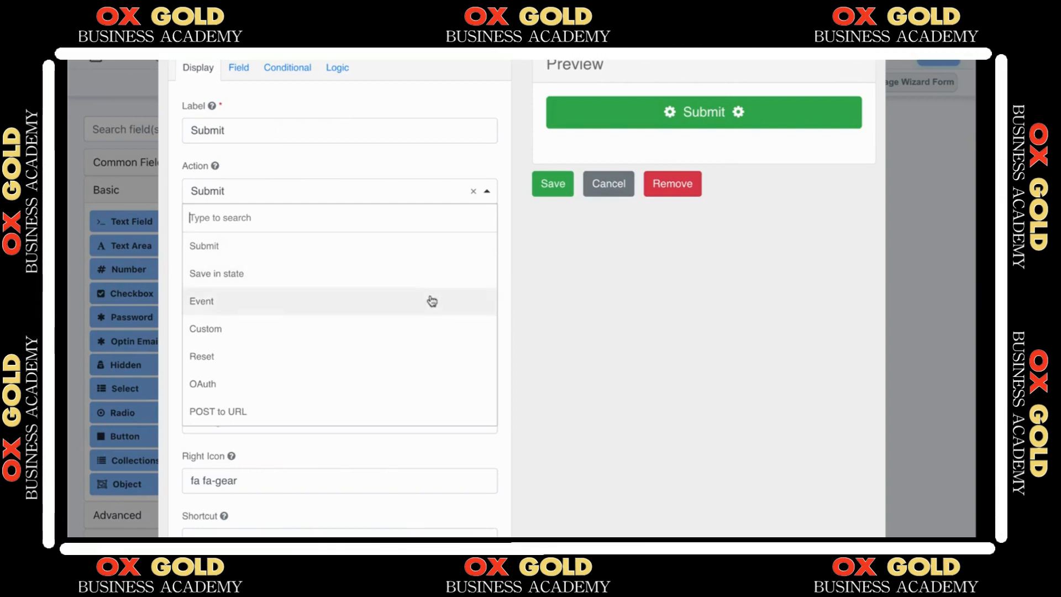
left_click(532, 277)
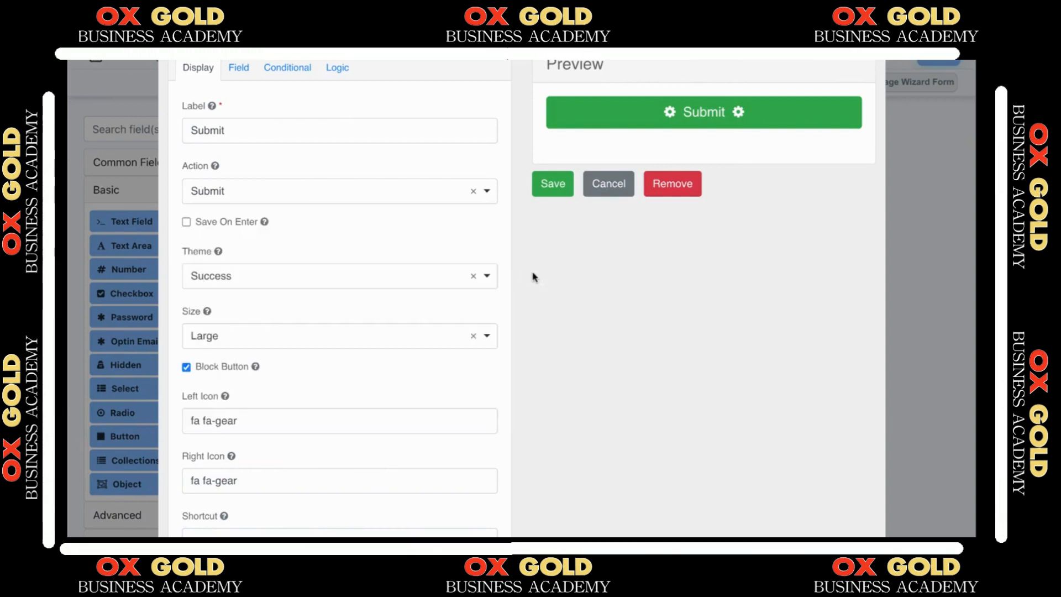
left_click(597, 190)
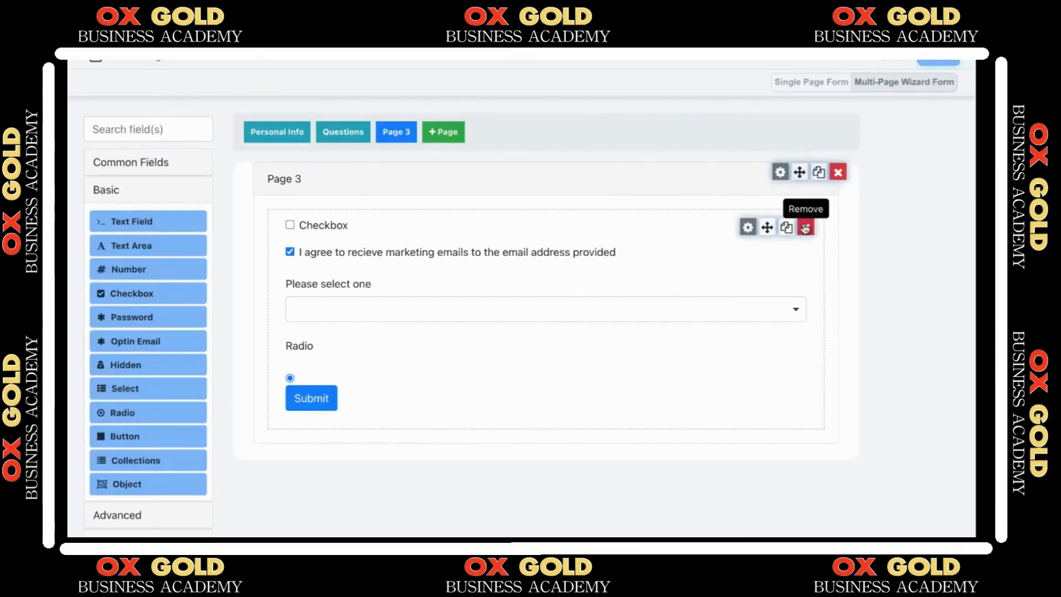
Remove all five components from Page 3 and expand the Common Fields group
left_click(806, 228)
left_click(805, 228)
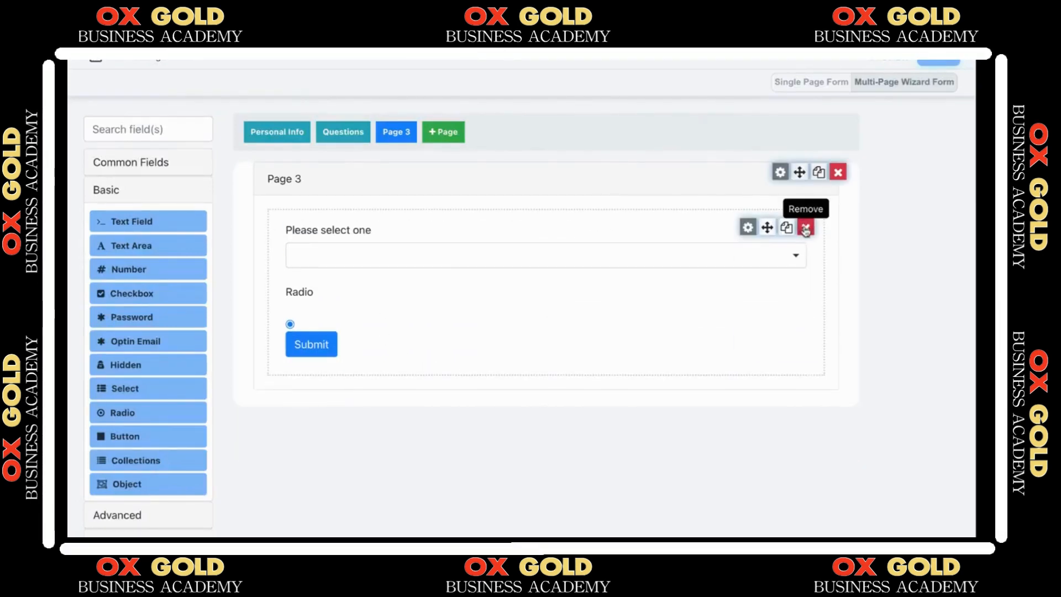
left_click(806, 228)
left_click(806, 228)
left_click(806, 228)
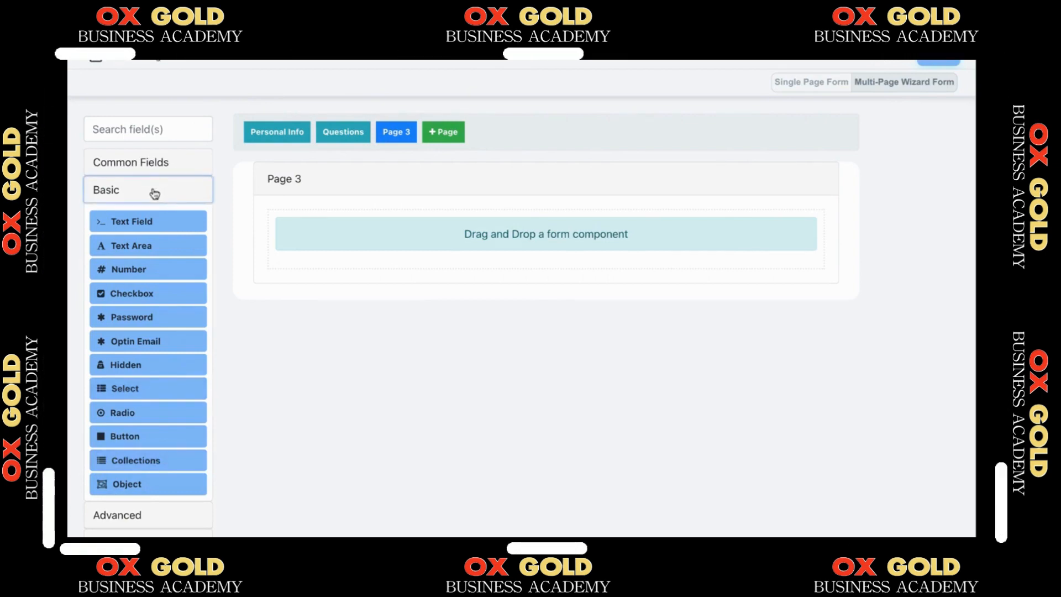
left_click(154, 168)
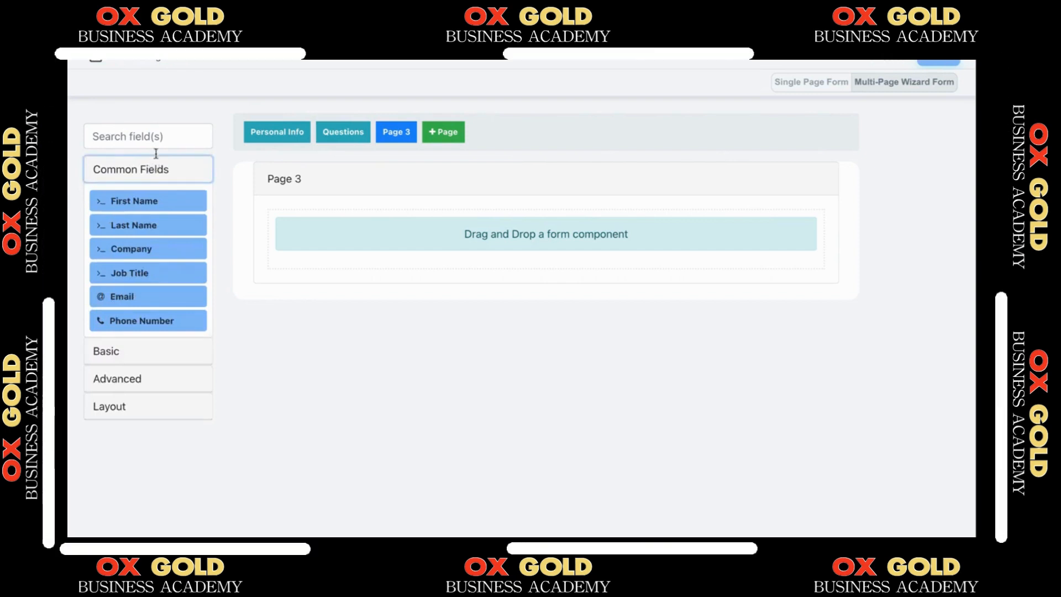
Open the form settings, set the form width to Wide, and view the theme choices while keeping Default
left_click(157, 63)
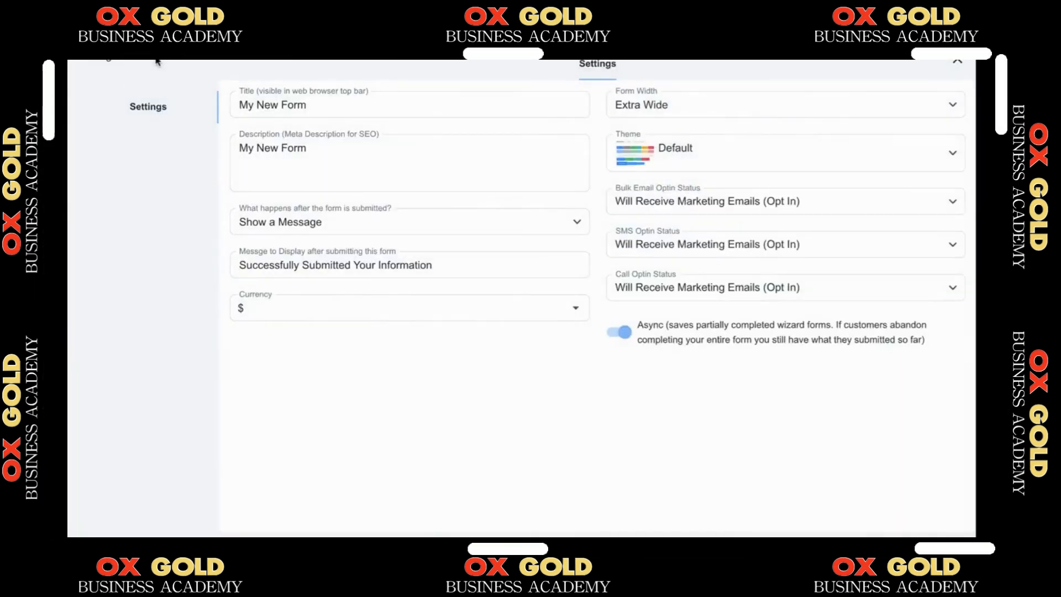
left_click(542, 112)
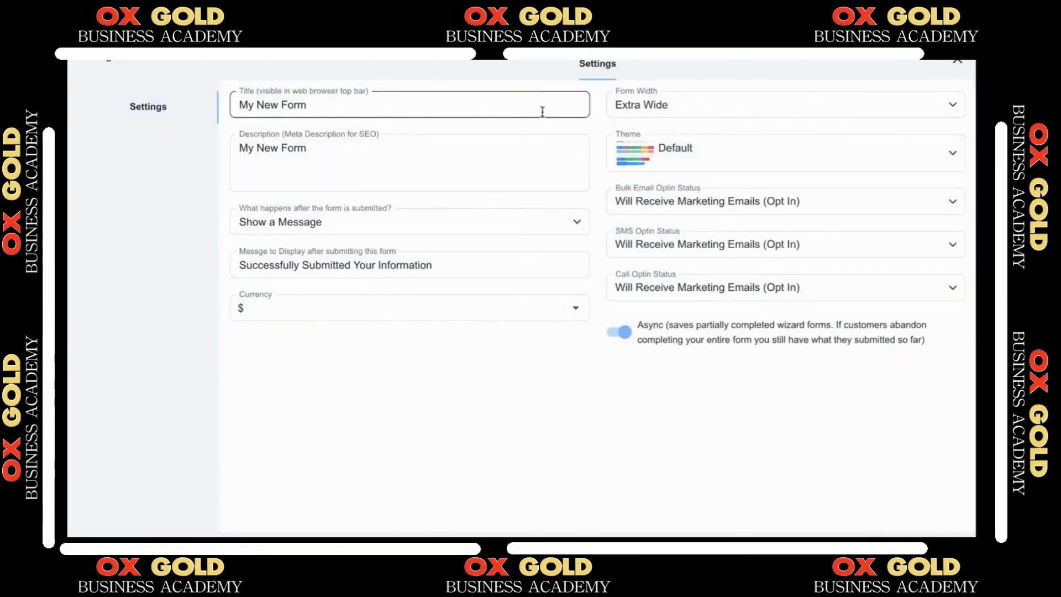
left_click(652, 112)
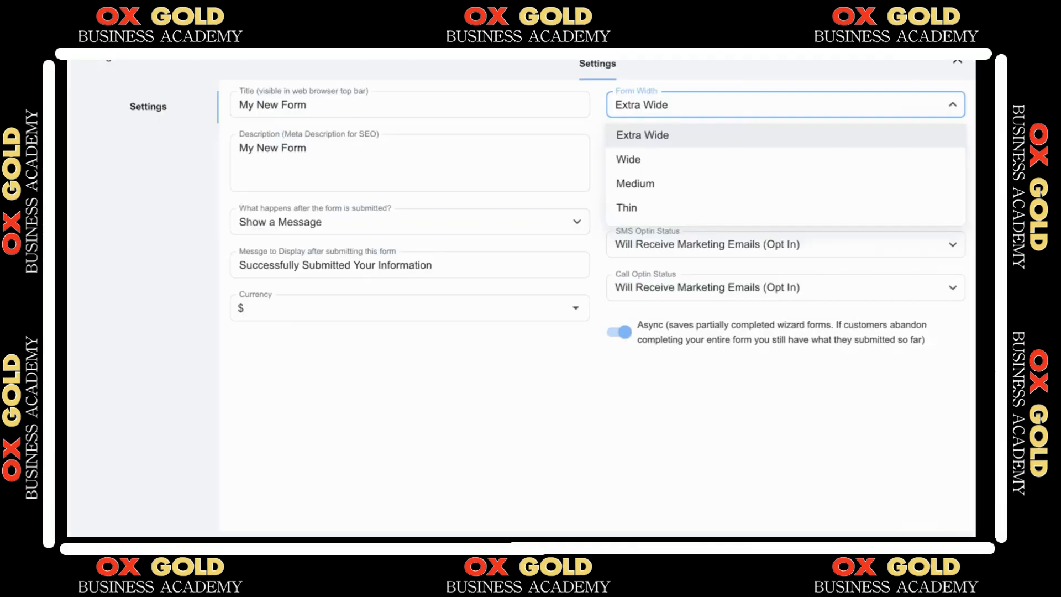
left_click(664, 159)
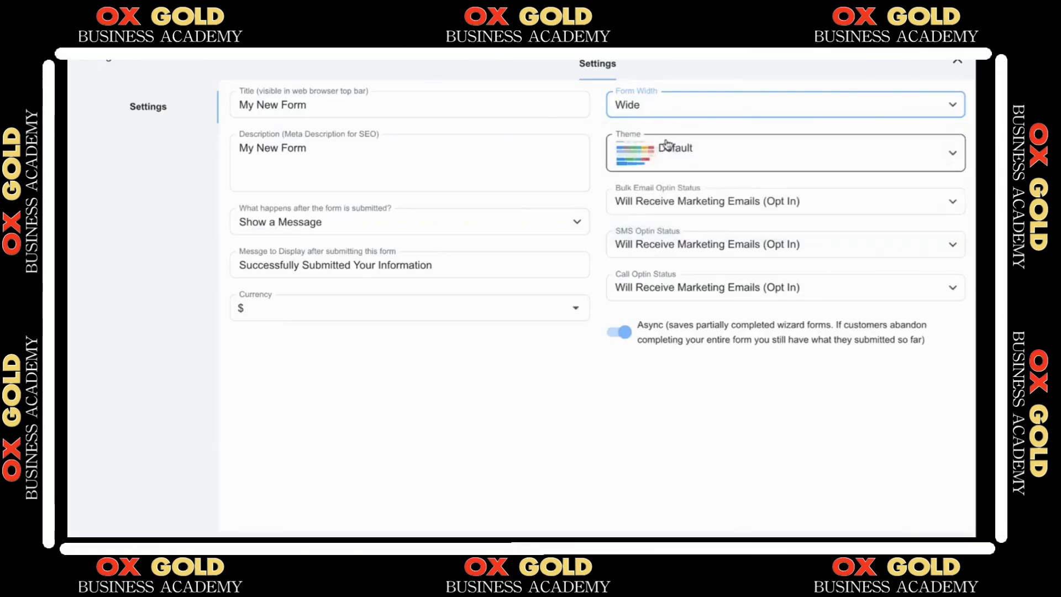
left_click(692, 155)
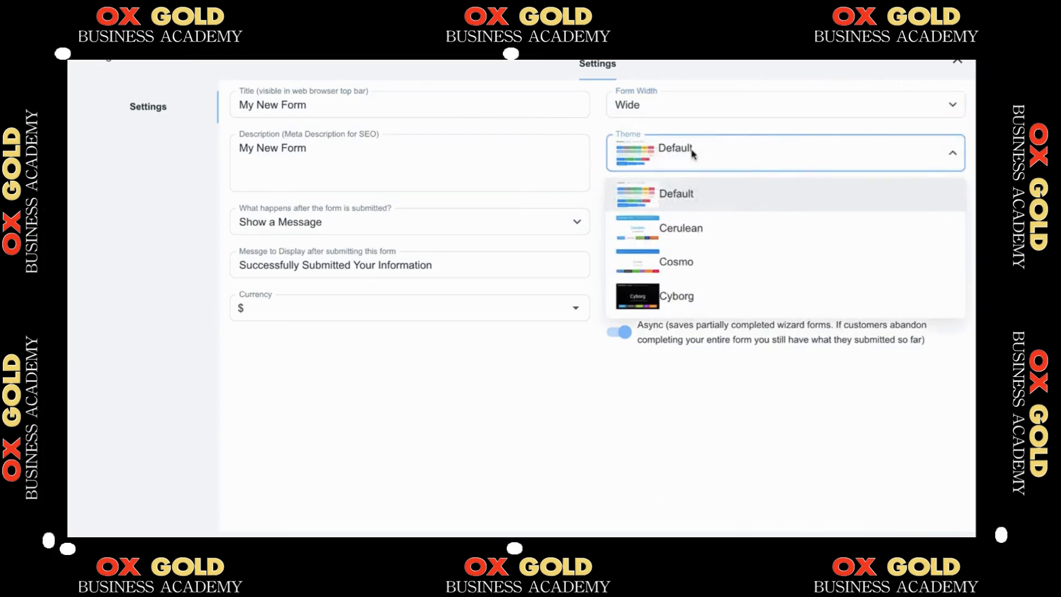
left_click(691, 153)
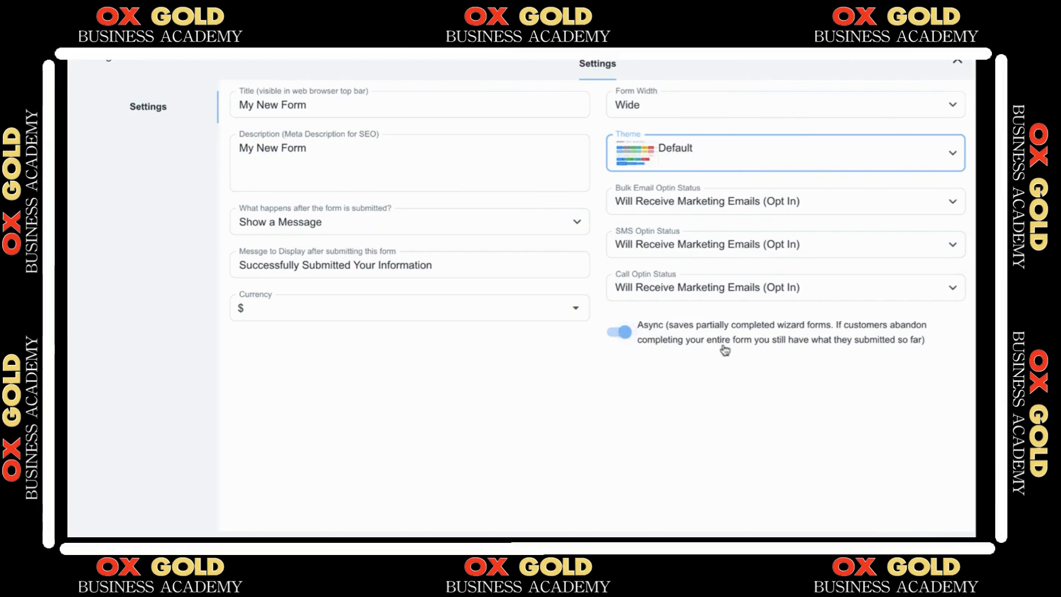
Set what happens after form submission to "Redirect to another URL" and check the Currency setting
left_click(337, 226)
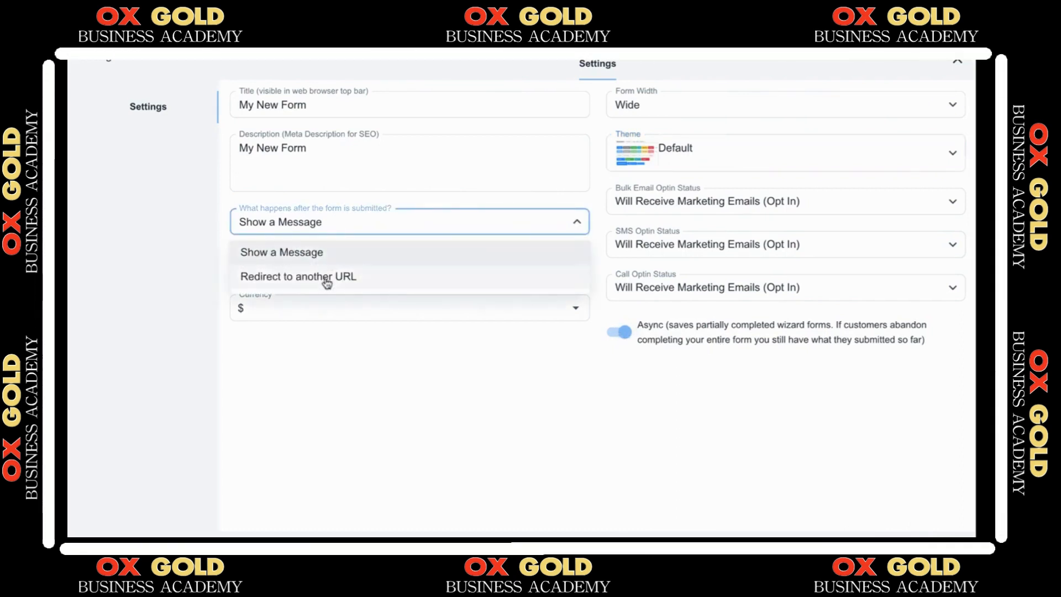
left_click(326, 278)
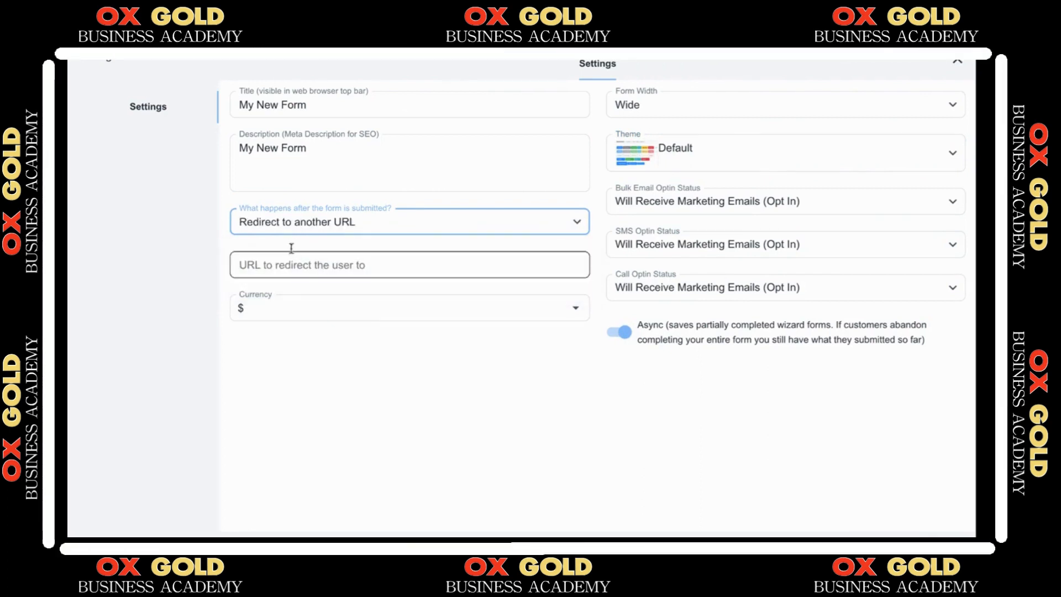
left_click(254, 311)
left_click(219, 315)
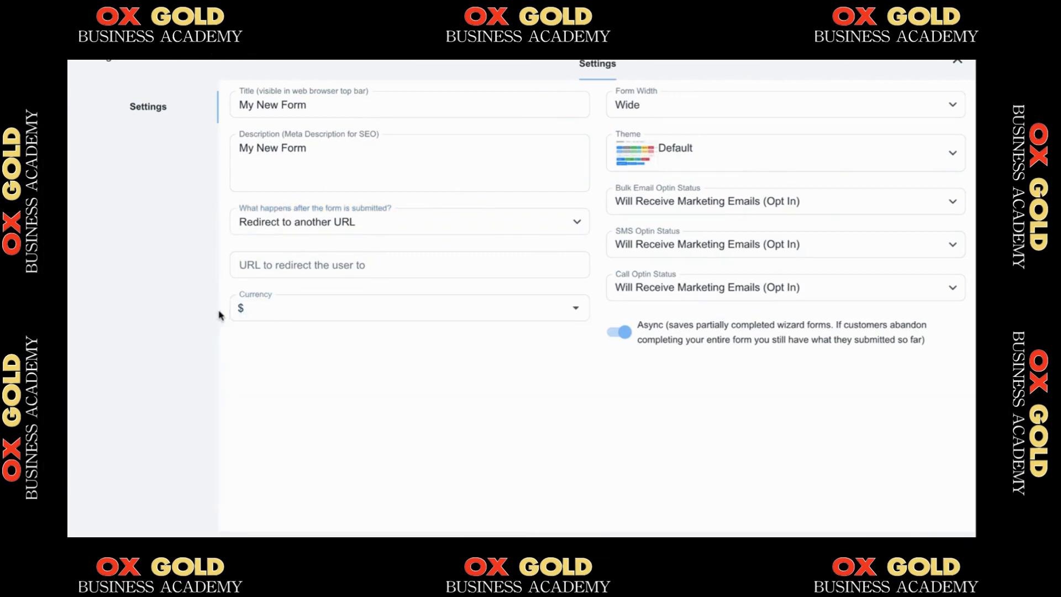